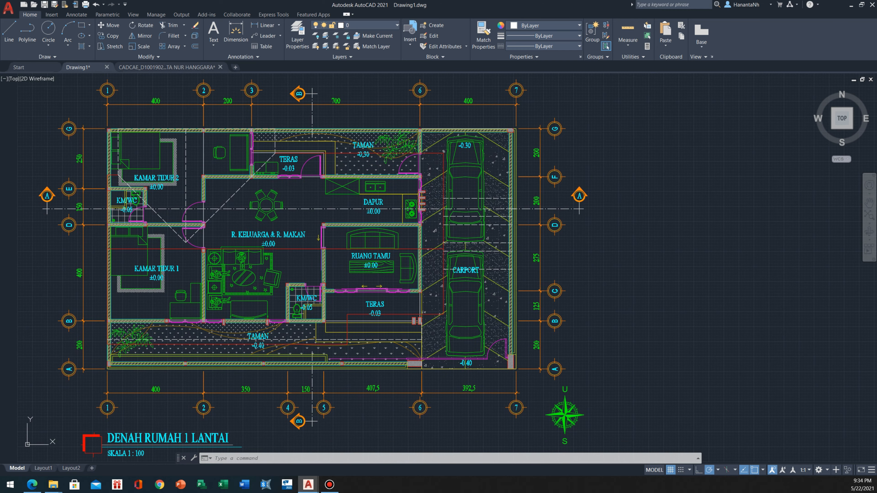
# Examine the single-storey house floor plan, including section lines A and B and their markers
pyautogui.scroll(3, 221, 224)
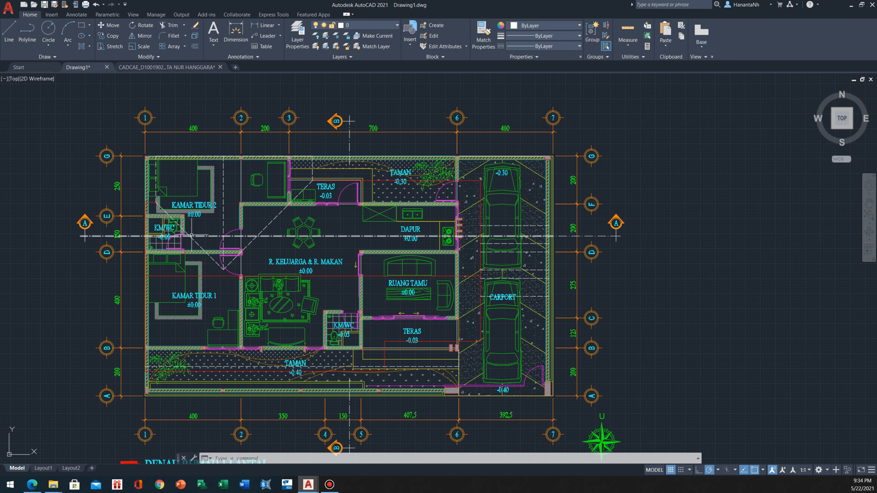
pyautogui.moveTo(191, 235); pyautogui.dragTo(155, 225, button='middle')
pyautogui.moveTo(423, 233); pyautogui.dragTo(379, 227, button='middle')
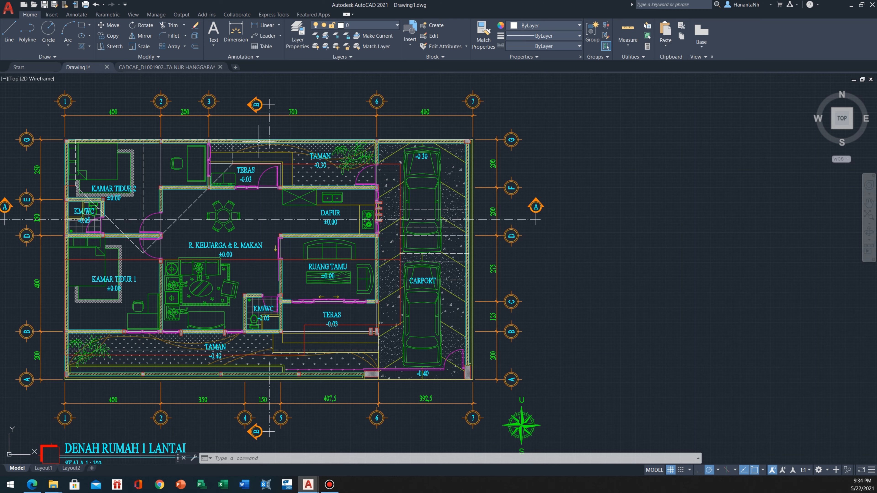
pyautogui.scroll(-3, 274, 158)
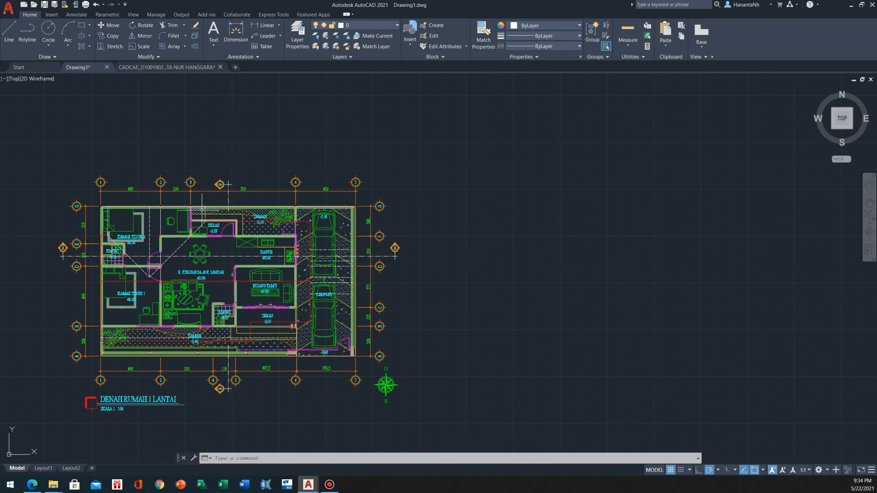
pyautogui.scroll(-1, 207, 206)
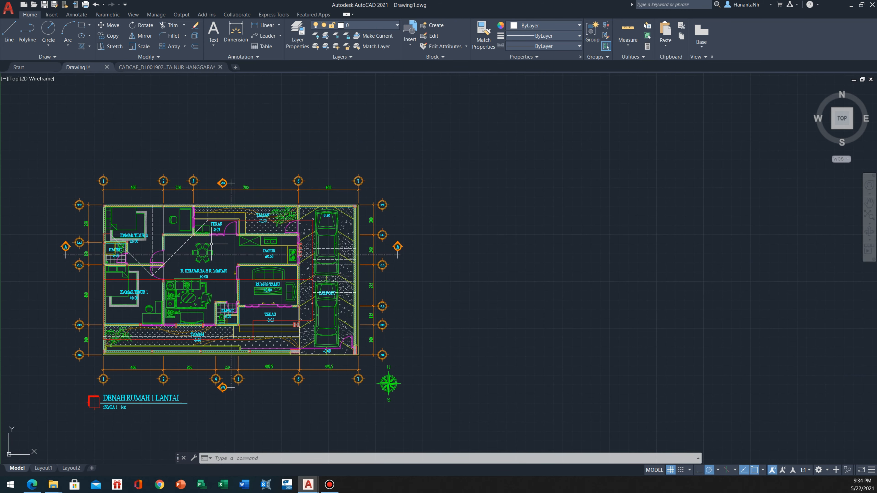
pyautogui.moveTo(209, 245); pyautogui.dragTo(211, 245, button='middle')
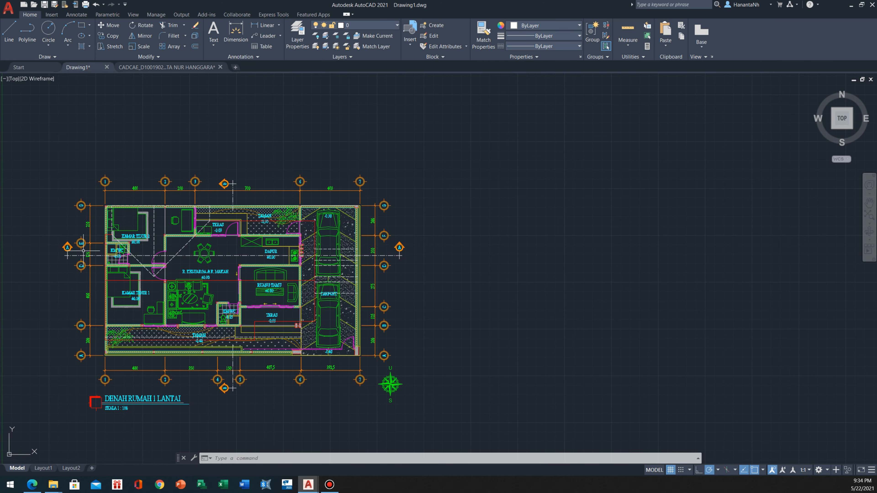
pyautogui.scroll(2, 233, 282)
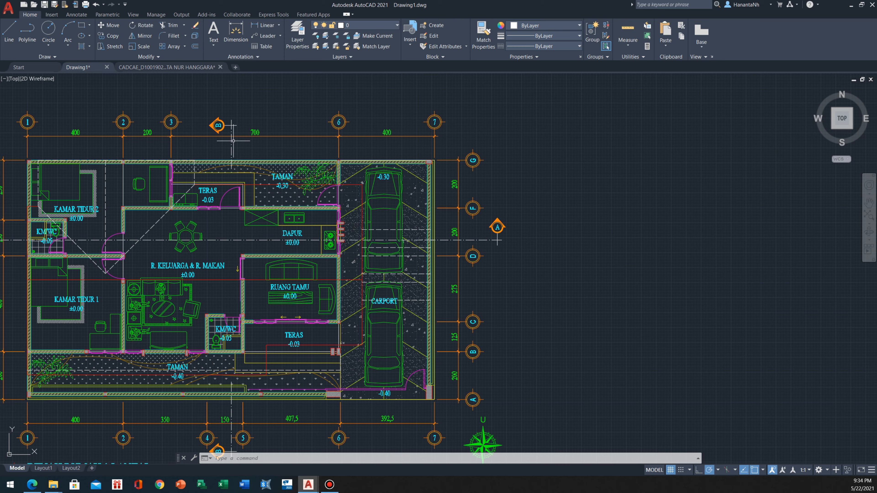
pyautogui.scroll(-4, 221, 224)
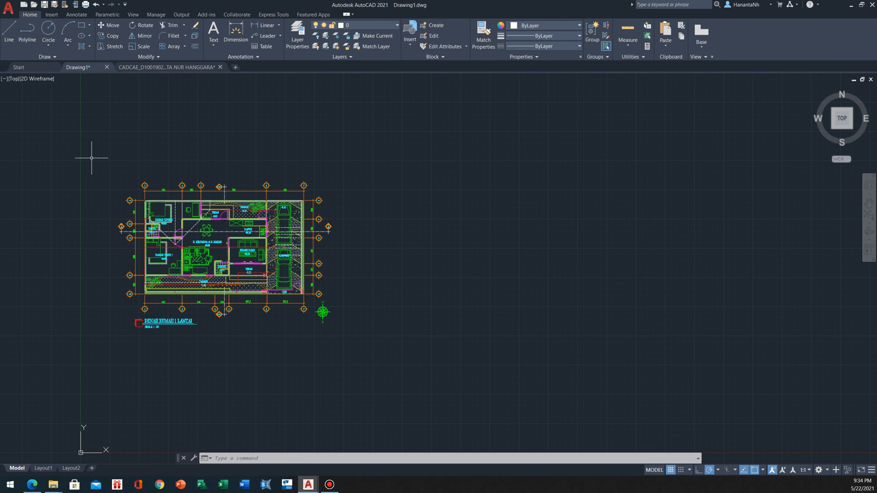
# Copy the entire floor plan, with its title and compass, into the empty space to the right of the original
pyautogui.click(91, 158)
pyautogui.click(380, 355)
pyautogui.moveTo(358, 318); pyautogui.dragTo(271, 304, button='middle')
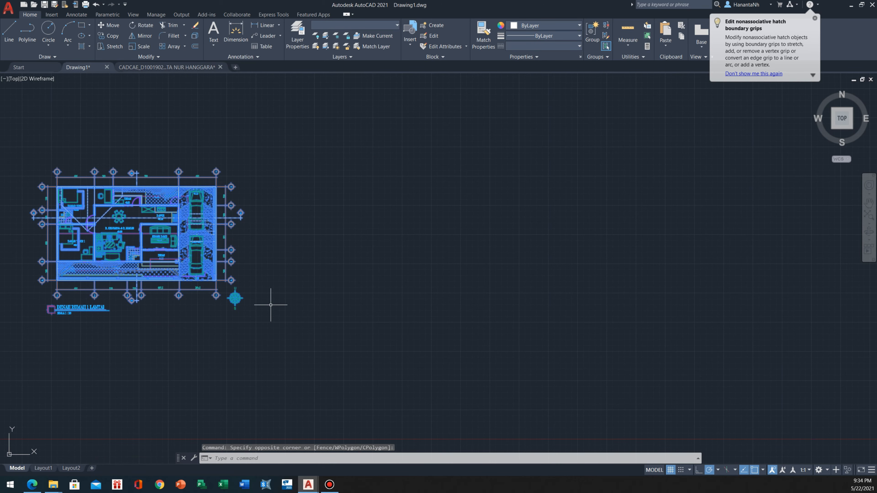
pyautogui.write('CO')
pyautogui.press('Return')
pyautogui.click(55, 249)
pyautogui.moveTo(254, 245); pyautogui.dragTo(118, 245, button='middle')
pyautogui.scroll(-2, 371, 295)
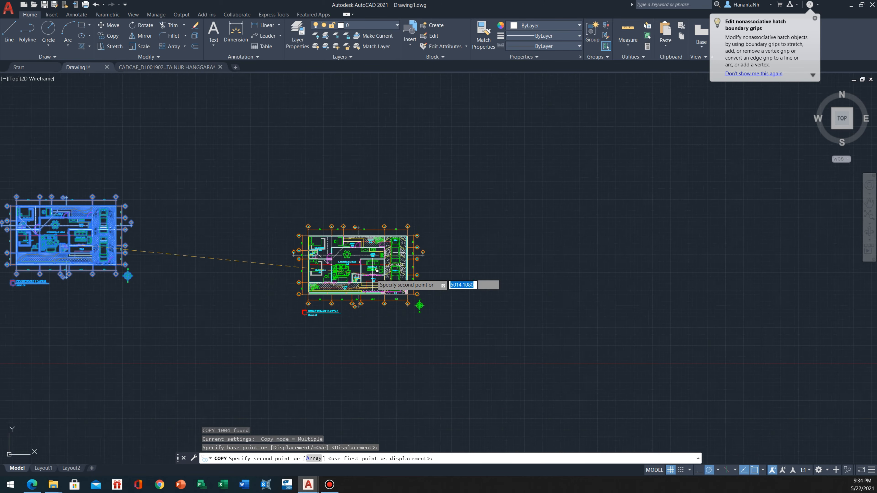
pyautogui.click(401, 283)
pyautogui.press('Escape')
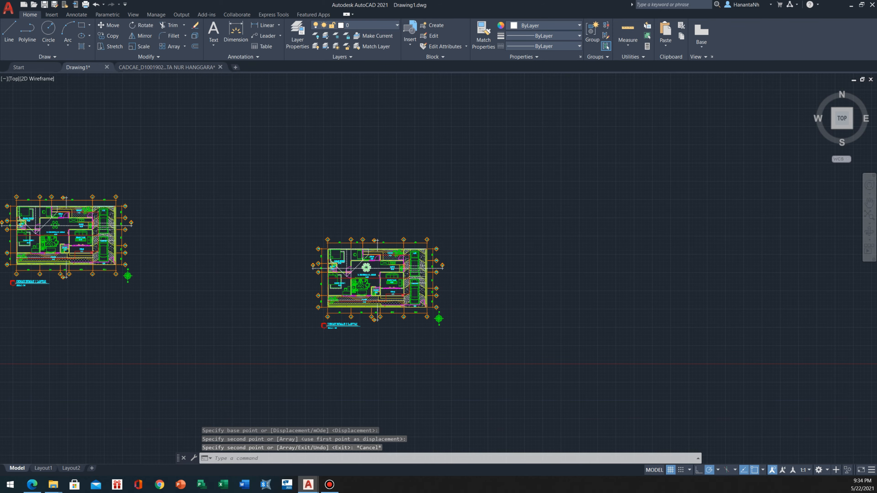
# Rotate the copied floor plan to 270° about a point near its centre, with Ortho on
pyautogui.scroll(2, 402, 276)
pyautogui.click(170, 186)
pyautogui.click(507, 362)
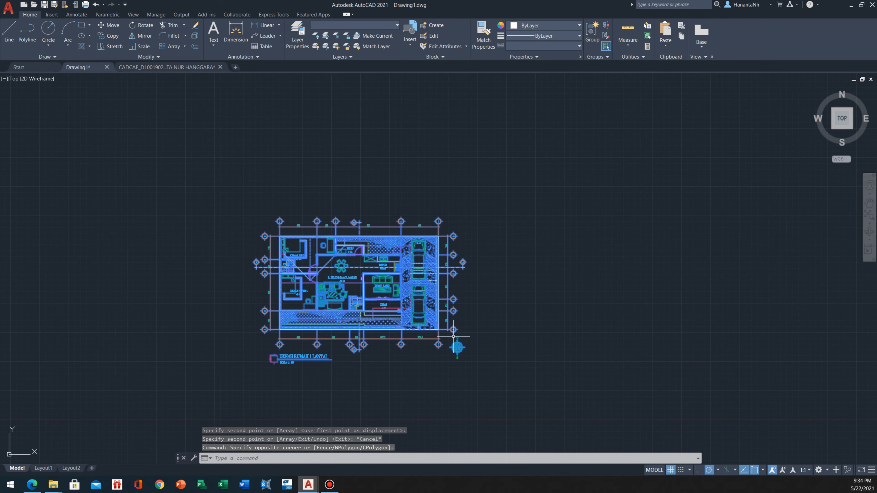
pyautogui.write('R')
pyautogui.press('Return')
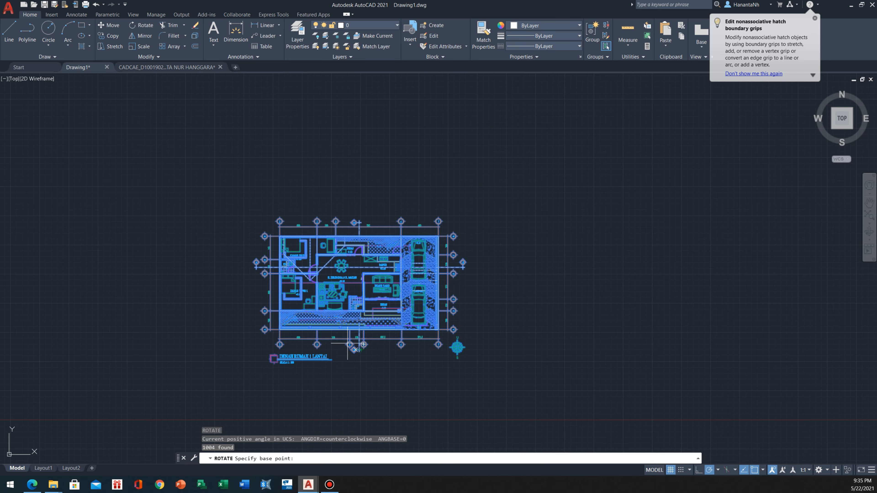
pyautogui.click(355, 288)
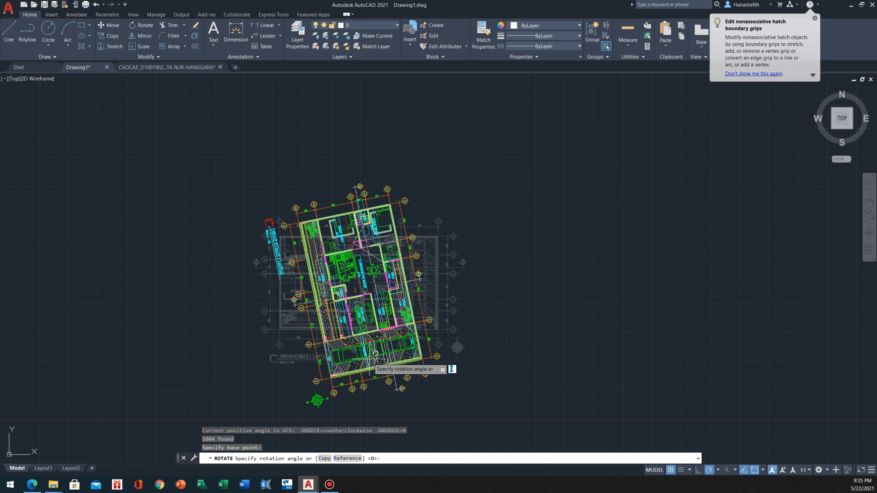
pyautogui.press('F8')
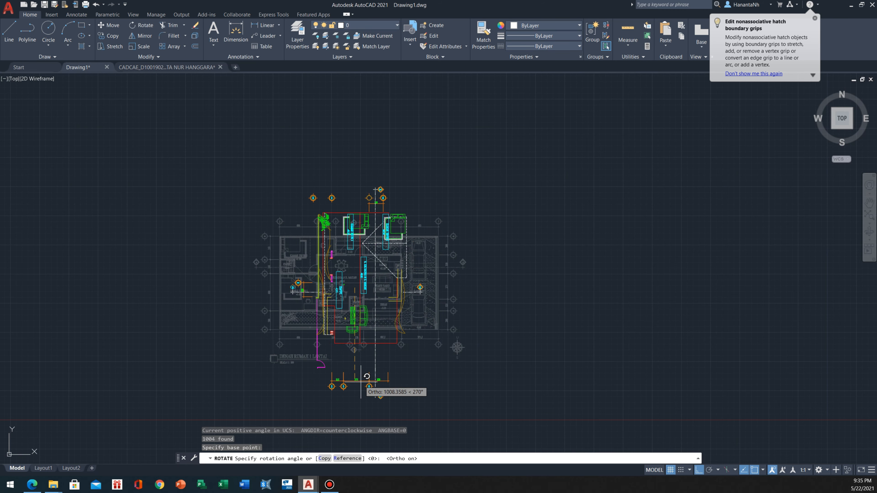
pyautogui.click(372, 358)
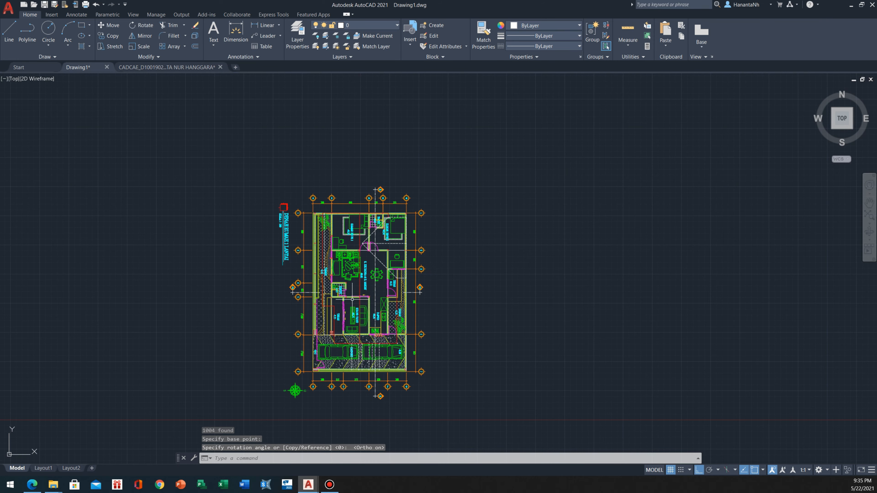
# Stretch the short section line B at the front garden side across the rotated plan to the opposite outer wall
pyautogui.moveTo(361, 282); pyautogui.dragTo(334, 283, button='middle')
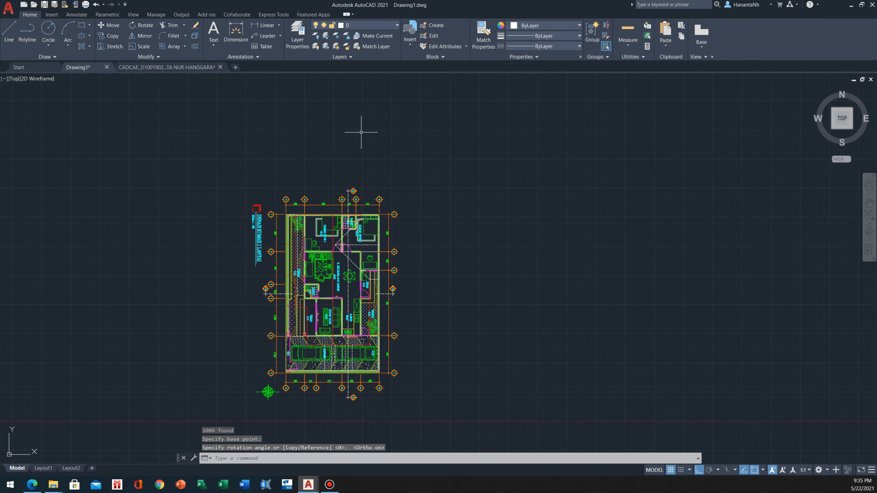
pyautogui.scroll(3, 334, 238)
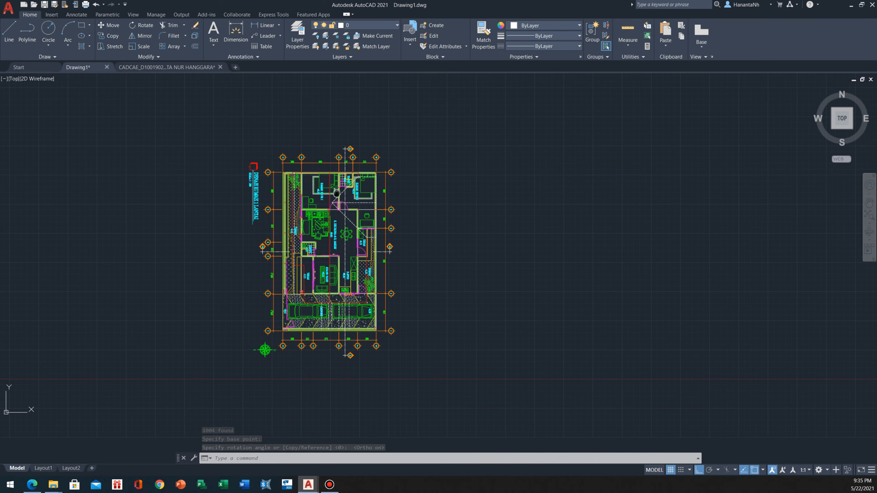
pyautogui.moveTo(333, 209); pyautogui.dragTo(304, 171, button='middle')
pyautogui.scroll(3, 261, 263)
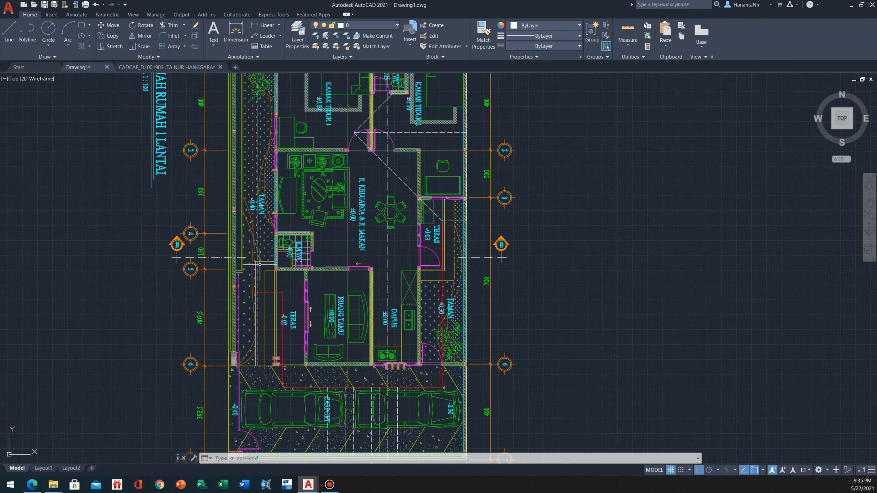
pyautogui.moveTo(252, 253); pyautogui.dragTo(247, 258, button='middle')
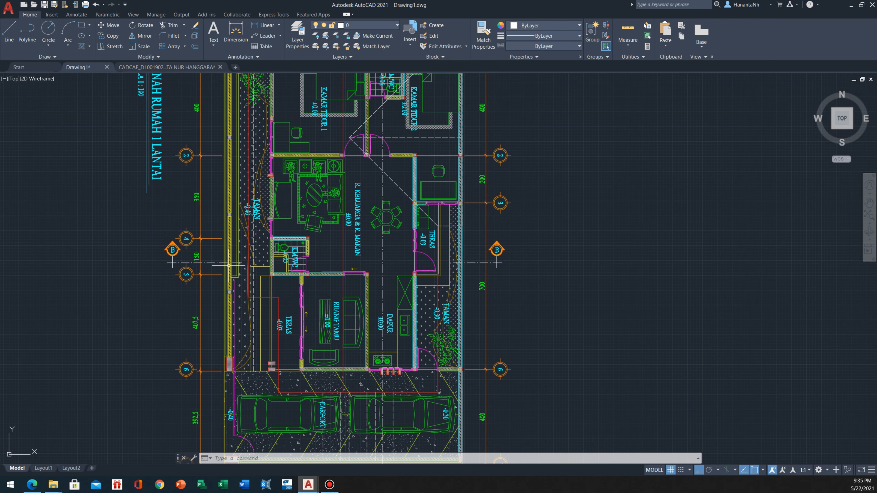
pyautogui.click(236, 264)
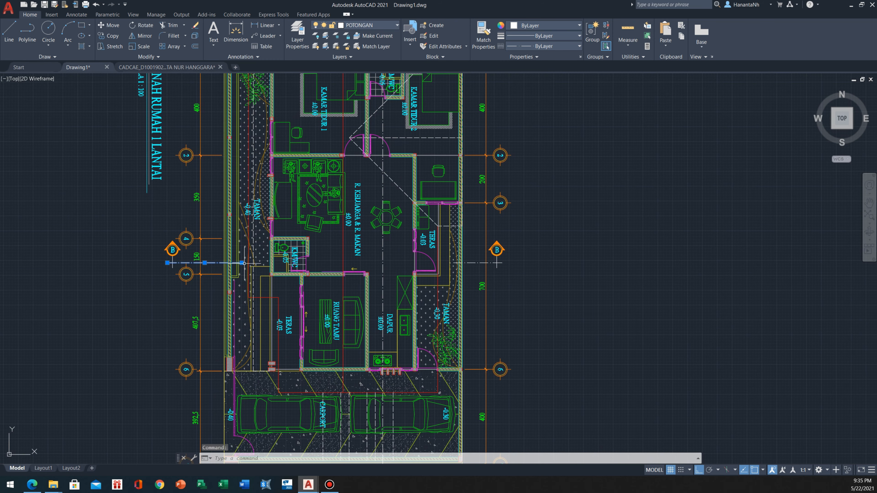
pyautogui.click(242, 263)
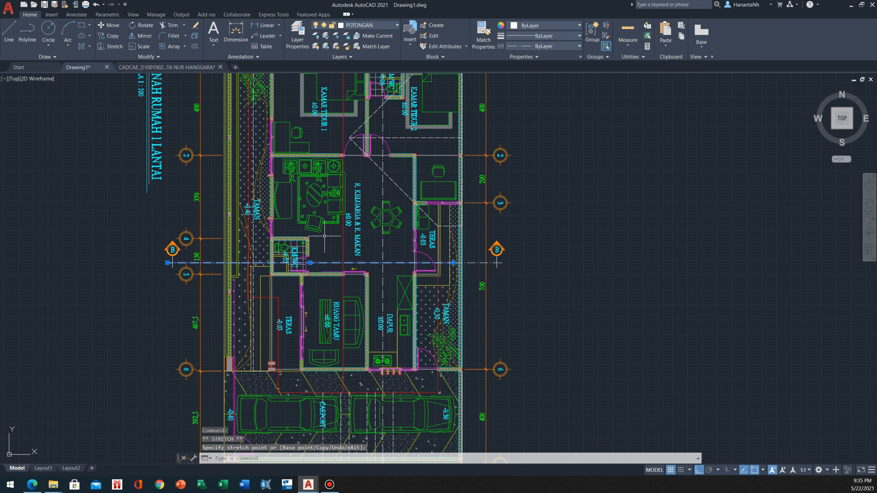
pyautogui.press('Escape')
pyautogui.press('Escape')
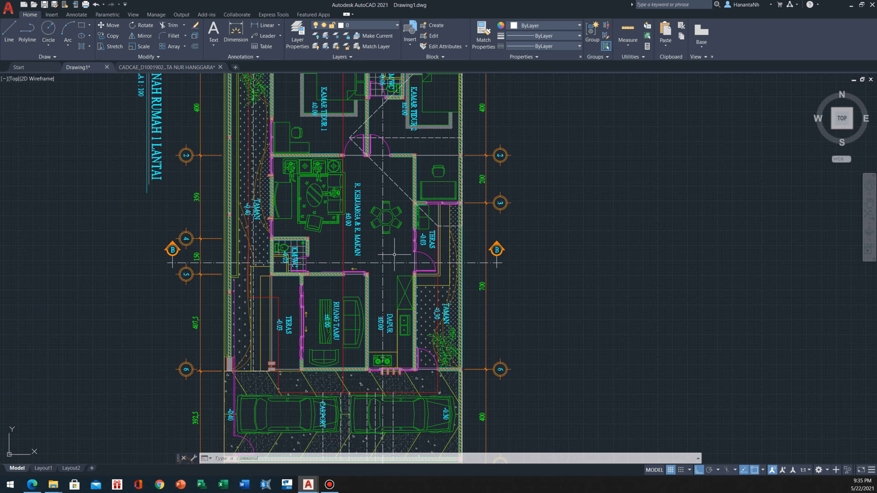
# Start vertical construction lines (XLINE) for the rotated plan and enable the Midpoint object snap
pyautogui.scroll(-2, 355, 266)
pyautogui.moveTo(404, 203); pyautogui.dragTo(339, 230, button='middle')
pyautogui.moveTo(255, 184); pyautogui.dragTo(260, 258, button='middle')
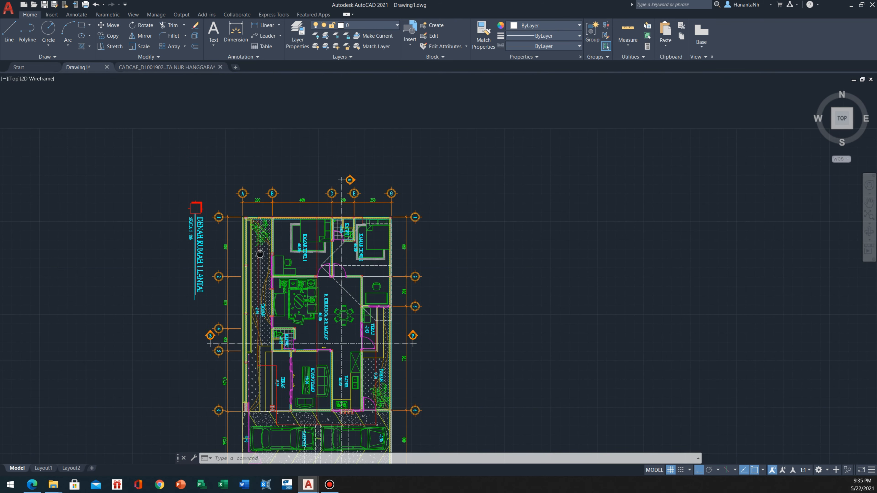
pyautogui.moveTo(321, 195); pyautogui.dragTo(332, 182, button='middle')
pyautogui.scroll(-3, 333, 182)
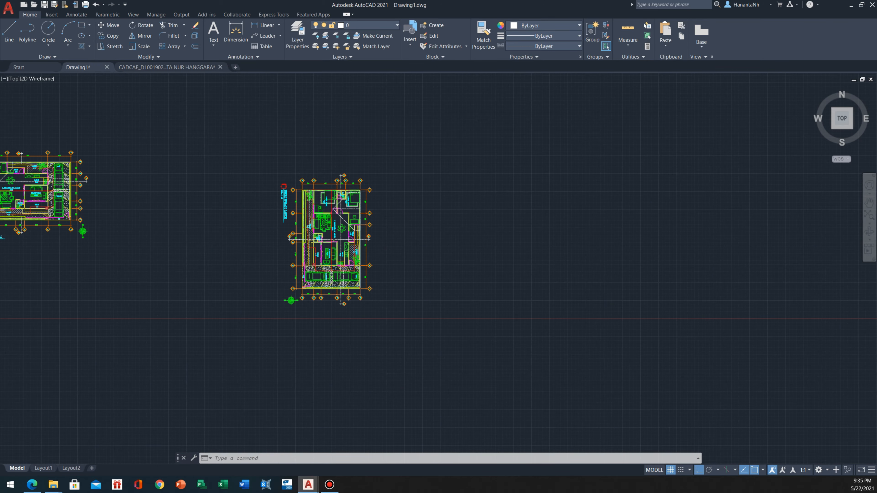
pyautogui.scroll(2, 316, 174)
pyautogui.write('L')
pyautogui.press('Return')
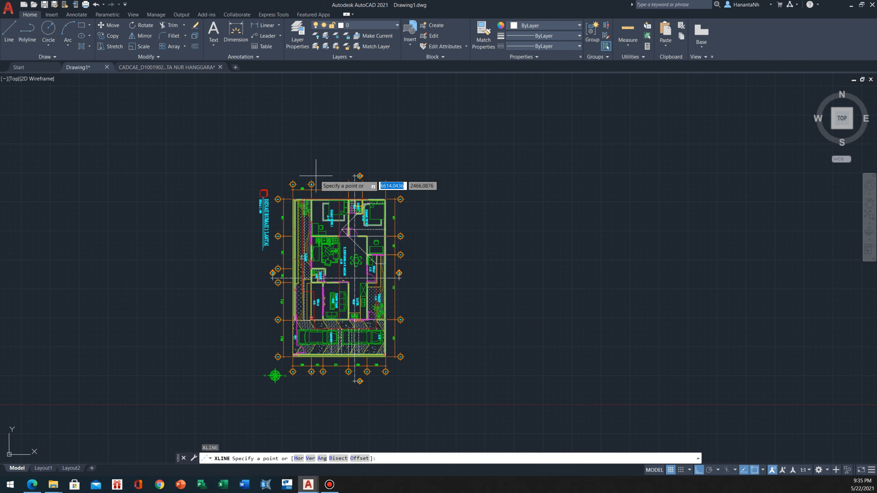
pyautogui.write('V')
pyautogui.press('Return')
pyautogui.scroll(1, 306, 321)
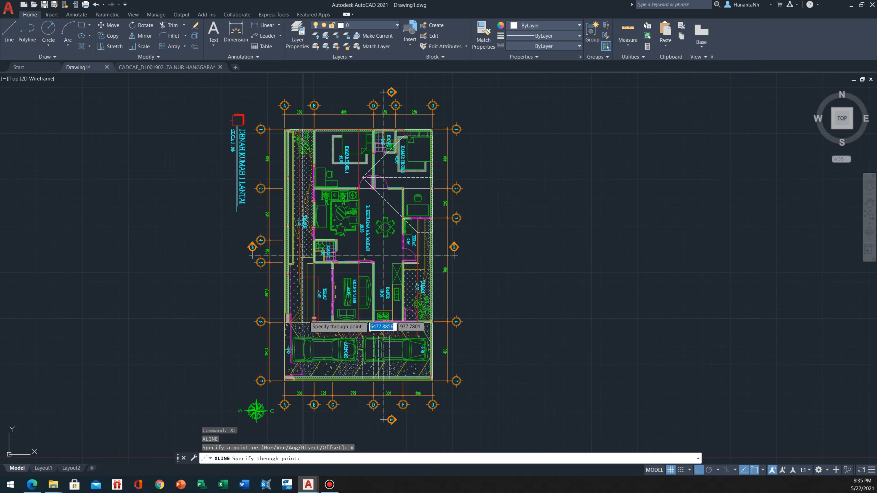
pyautogui.scroll(4, 318, 265)
pyautogui.scroll(5, 237, 241)
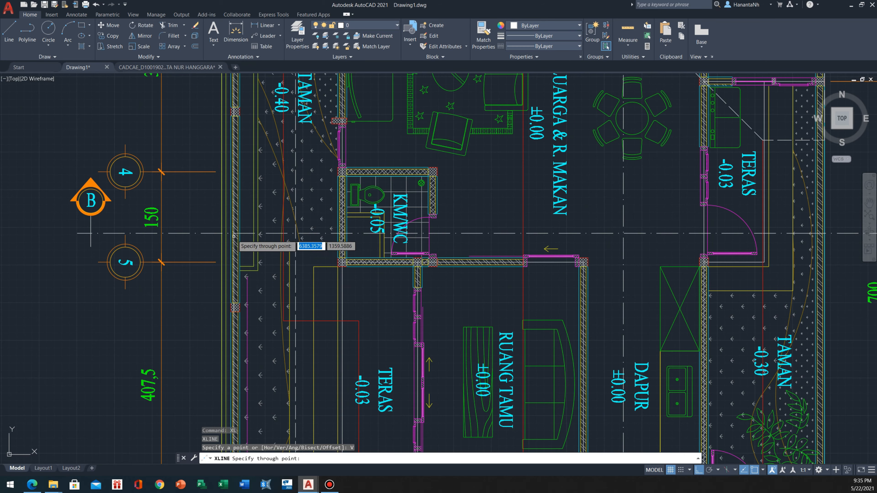
pyautogui.scroll(-6, 242, 249)
pyautogui.scroll(4, 270, 242)
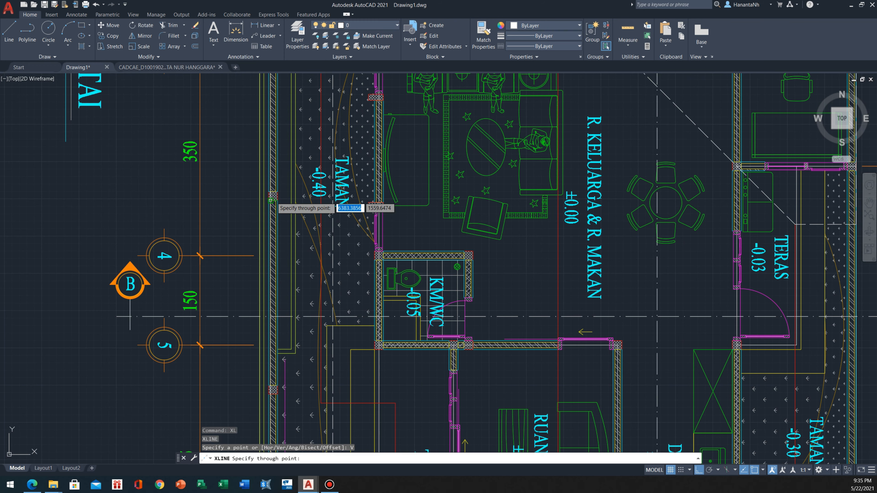
pyautogui.scroll(4, 271, 200)
pyautogui.scroll(-2, 272, 208)
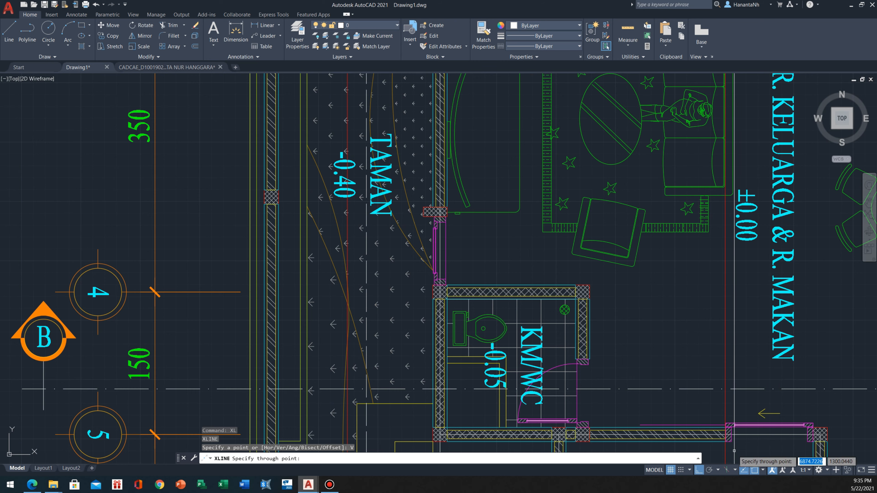
pyautogui.click(763, 470)
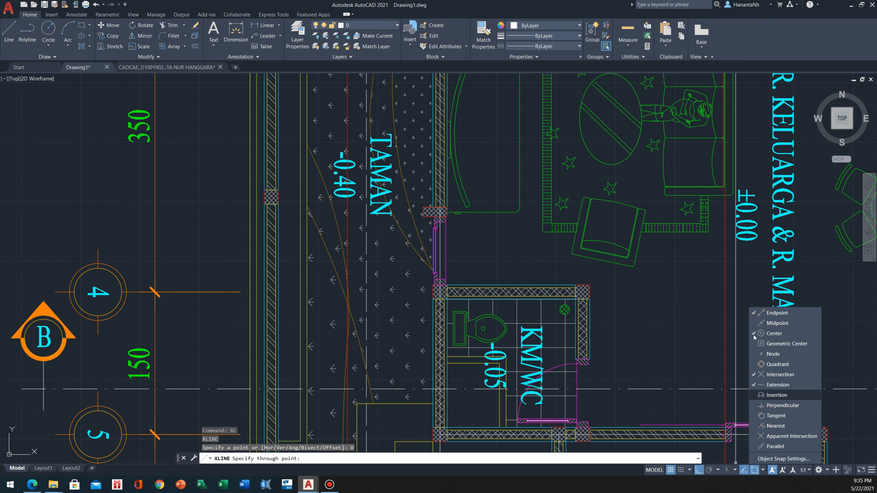
pyautogui.click(763, 324)
# Place vertical construction lines through the midpoints of the outer wall beside TAMAN and both side walls of the KM/WC
pyautogui.scroll(-2, 263, 203)
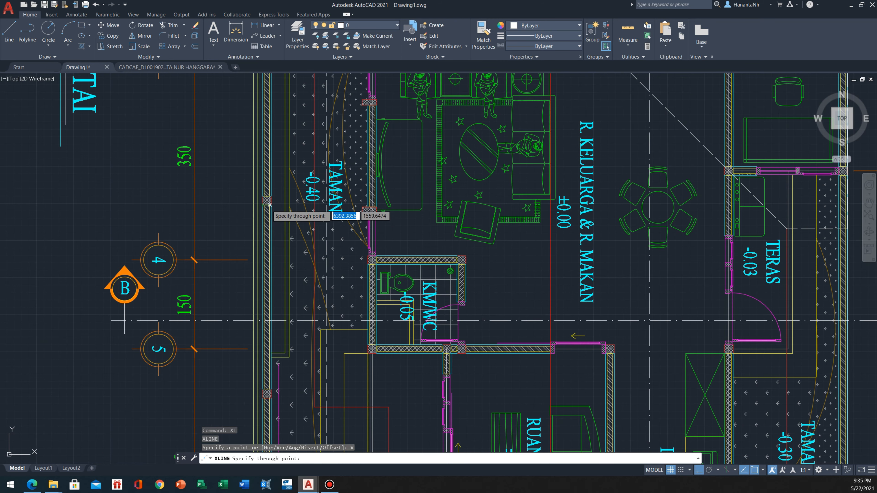
pyautogui.scroll(3, 264, 204)
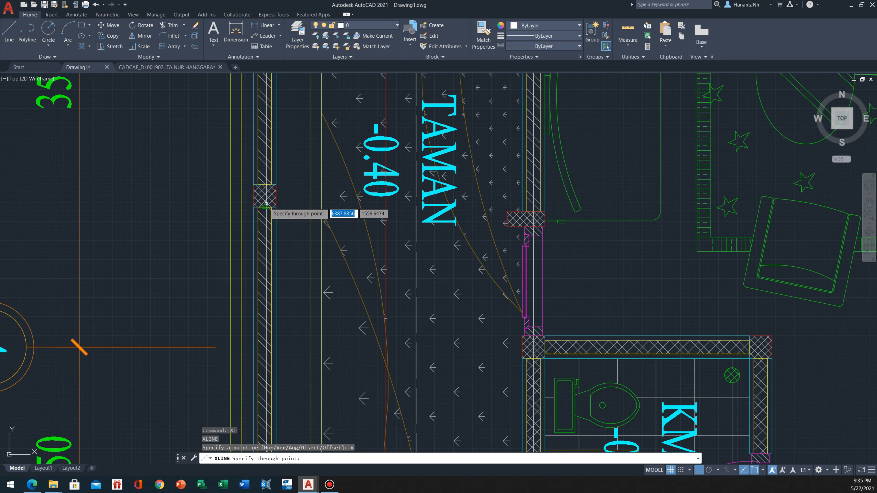
pyautogui.scroll(-3, 193, 210)
pyautogui.scroll(2, 331, 313)
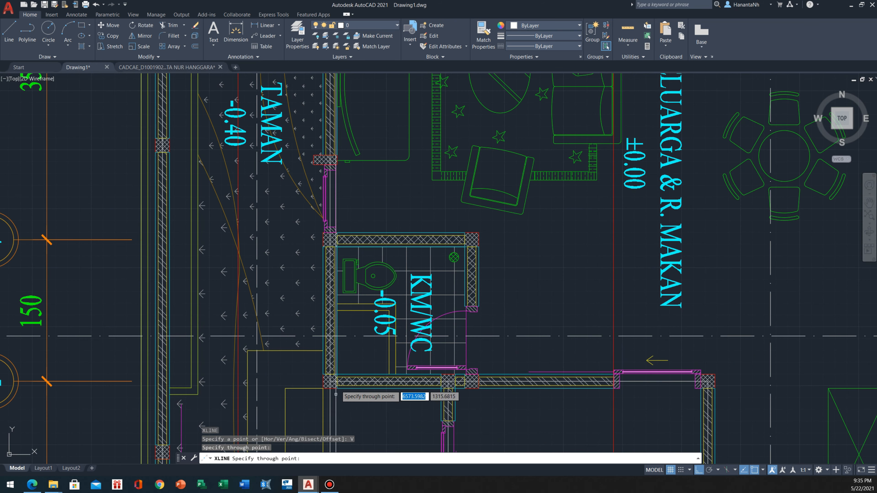
pyautogui.click(330, 390)
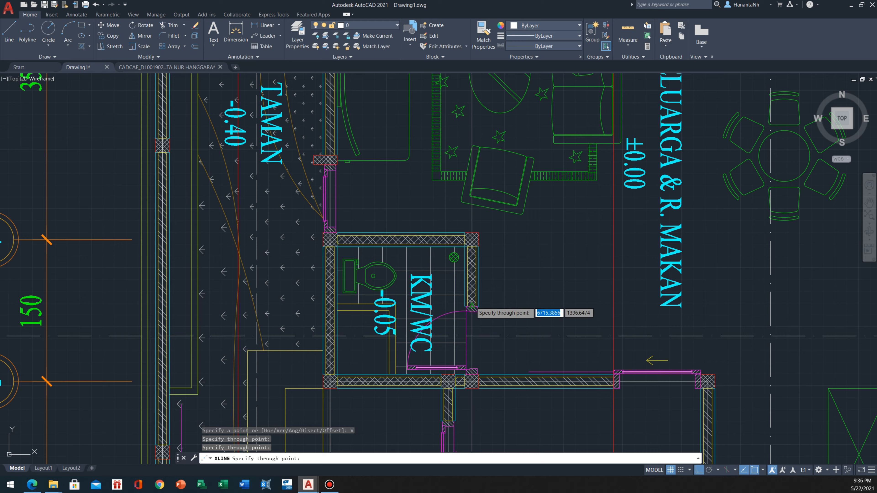
pyautogui.click(472, 306)
# Place vertical construction lines through the midpoints of the TERAS inner wall and the outer wall beyond it, finishing the XLINE command
pyautogui.moveTo(587, 315); pyautogui.dragTo(274, 291, button='middle')
pyautogui.scroll(-1, 492, 290)
pyautogui.scroll(3, 504, 280)
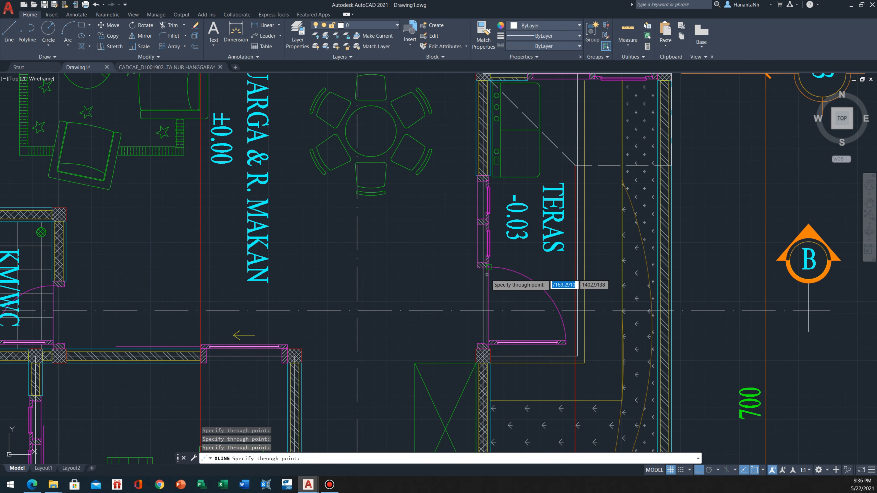
pyautogui.moveTo(525, 270); pyautogui.dragTo(232, 272, button='middle')
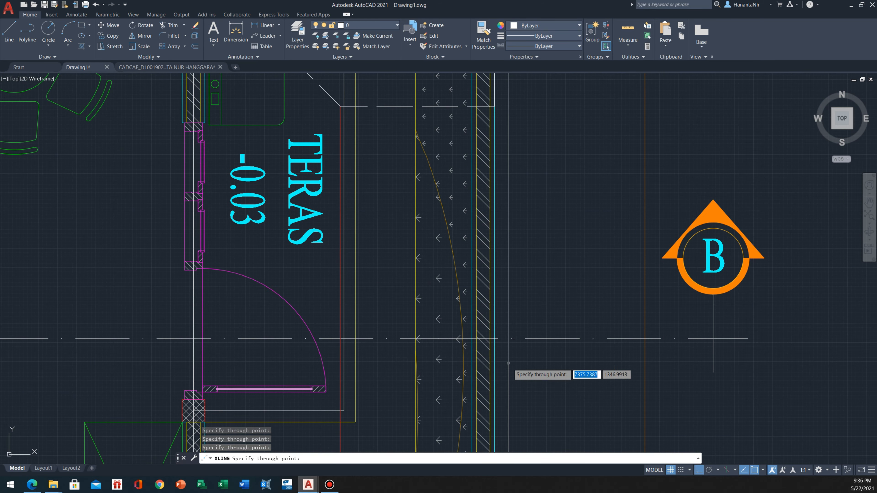
pyautogui.scroll(-2, 504, 338)
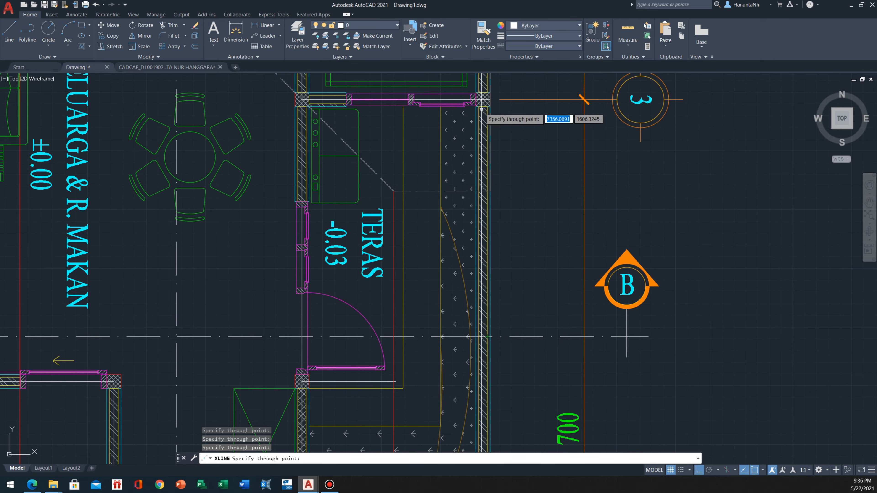
pyautogui.scroll(-5, 352, 255)
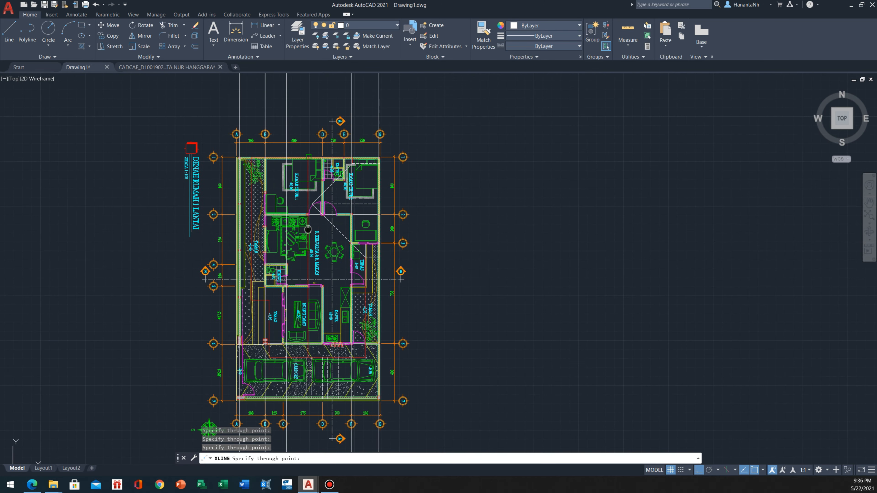
pyautogui.scroll(-3, 311, 307)
pyautogui.press('Escape')
pyautogui.scroll(2, 318, 262)
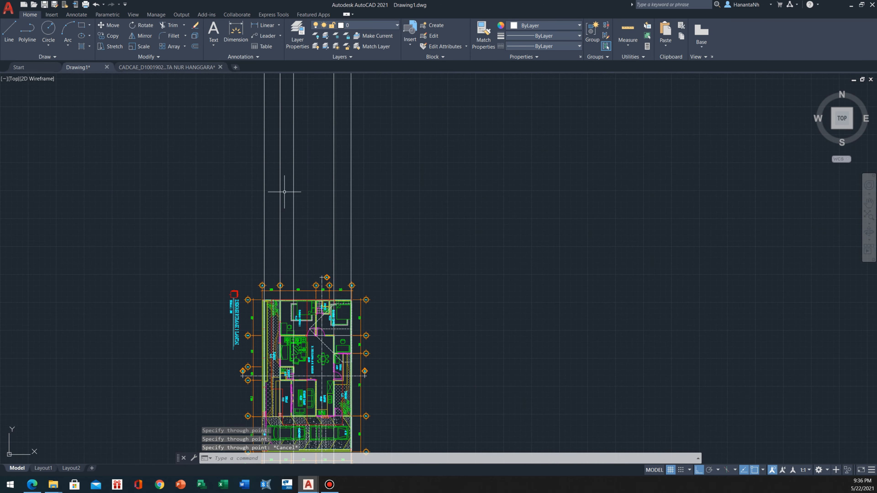
# Draw a horizontal construction line across the vertical lines in the empty space above the rotated plan
pyautogui.moveTo(351, 354); pyautogui.dragTo(340, 241, button='middle')
pyautogui.moveTo(261, 152); pyautogui.dragTo(298, 375, button='middle')
pyautogui.scroll(4, 304, 307)
pyautogui.moveTo(342, 313)
pyautogui.mouseDown(button='middle')
pyautogui.moveTo(386, 292)
pyautogui.moveTo(398, 295)
pyautogui.mouseUp(button='middle')
pyautogui.scroll(2, 385, 304)
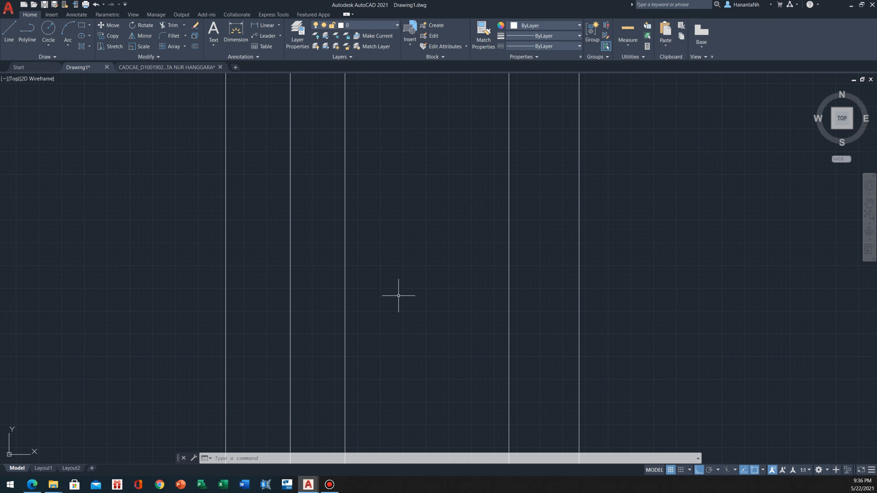
pyautogui.write('L')
pyautogui.press('Return')
pyautogui.write('H')
pyautogui.press('Return')
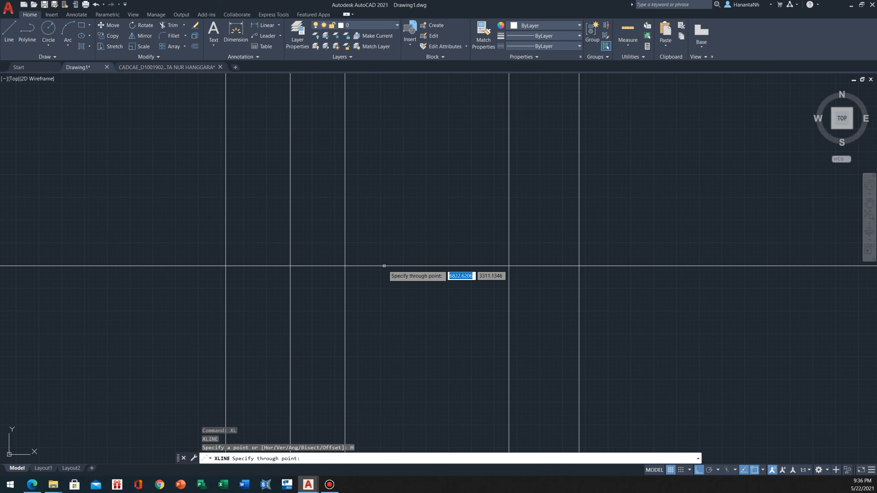
pyautogui.click(393, 233)
pyautogui.press('Escape')
pyautogui.scroll(-4, 383, 192)
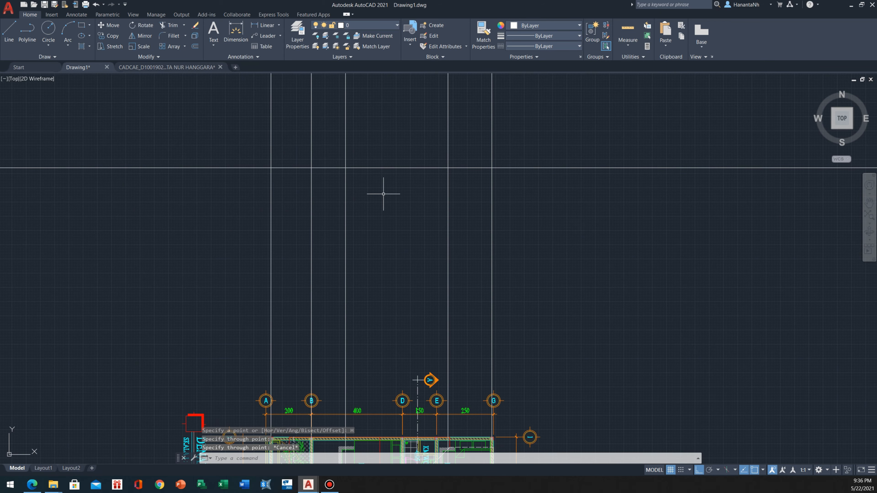
# Move the horizontal construction line straight down, closer to the rotated floor plan
pyautogui.click(384, 178)
pyautogui.click(379, 187)
pyautogui.write('m')
pyautogui.press('Return')
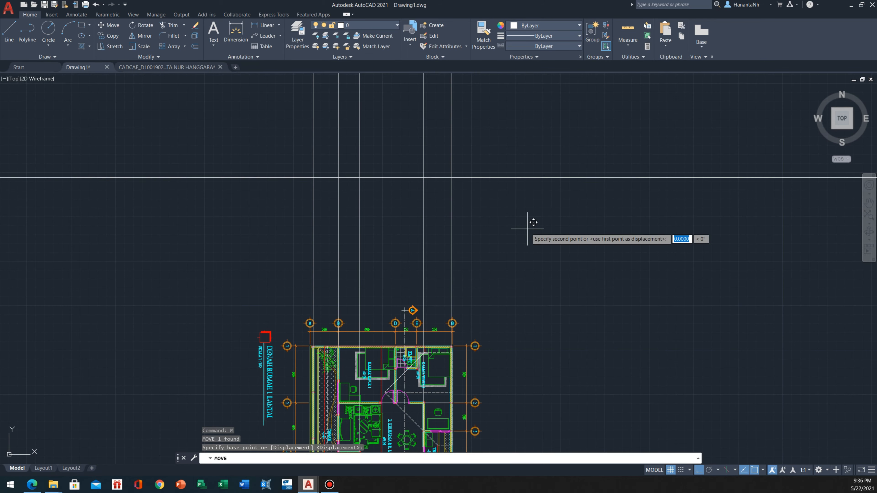
pyautogui.click(527, 229)
pyautogui.click(528, 279)
pyautogui.press('Escape')
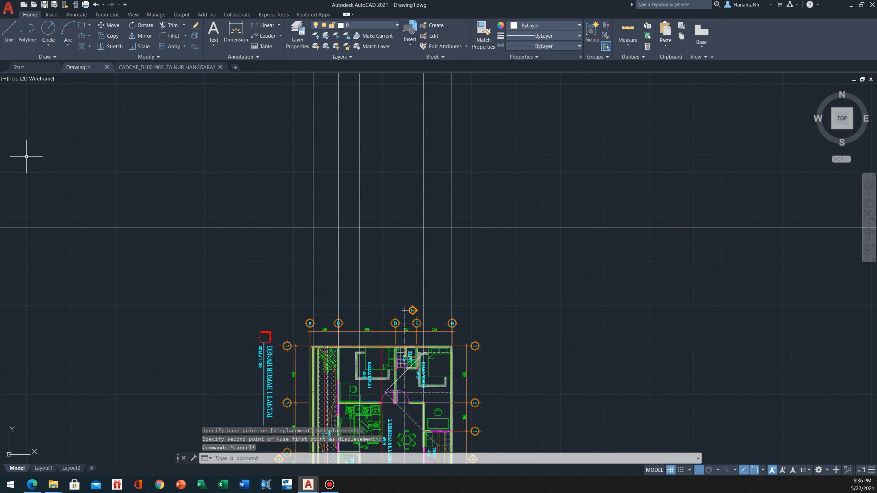
# Switch to SOAL CAD 2021.pdf in the browser and examine the required foundation depth, floor level, foundation widths and wall height
pyautogui.click(33, 485)
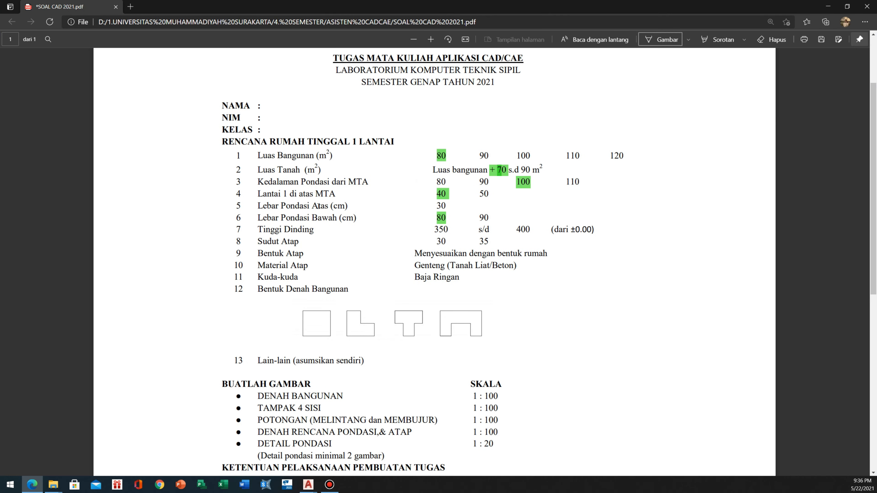
pyautogui.scroll(-3, 318, 206)
pyautogui.scroll(3, 323, 194)
pyautogui.moveTo(237, 182); pyautogui.dragTo(497, 221)
pyautogui.click(416, 233)
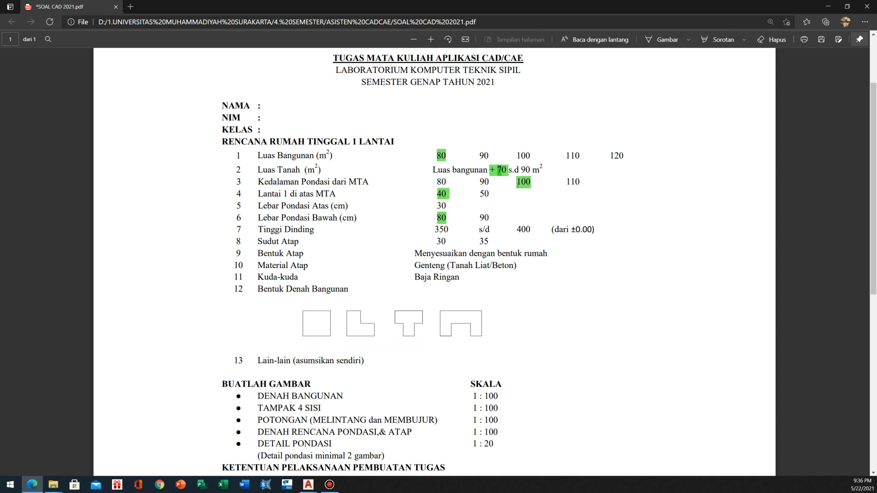
pyautogui.moveTo(517, 182); pyautogui.dragTo(516, 182)
pyautogui.click(499, 204)
pyautogui.moveTo(534, 6); pyautogui.dragTo(245, 122)
pyautogui.click(566, 174)
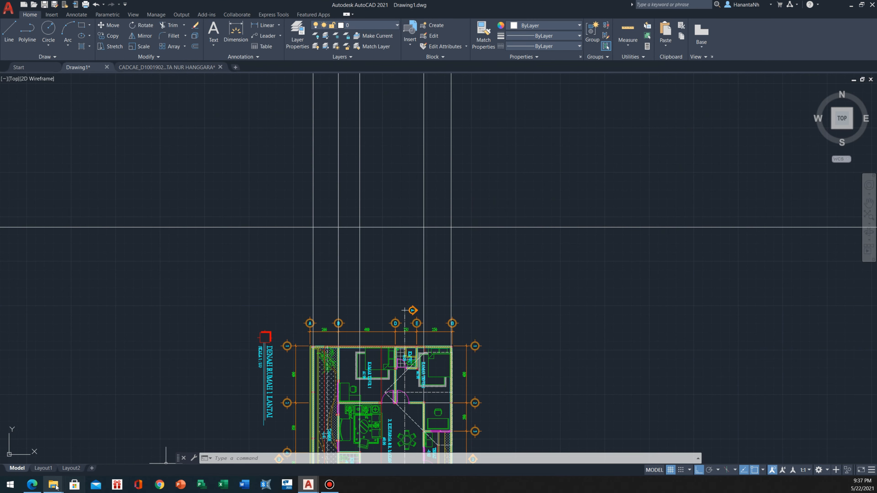
# Capture a screen snip of specification rows 1 to 12 in SOAL CAD 2021.pdf and return to AutoCAD
pyautogui.click(34, 486)
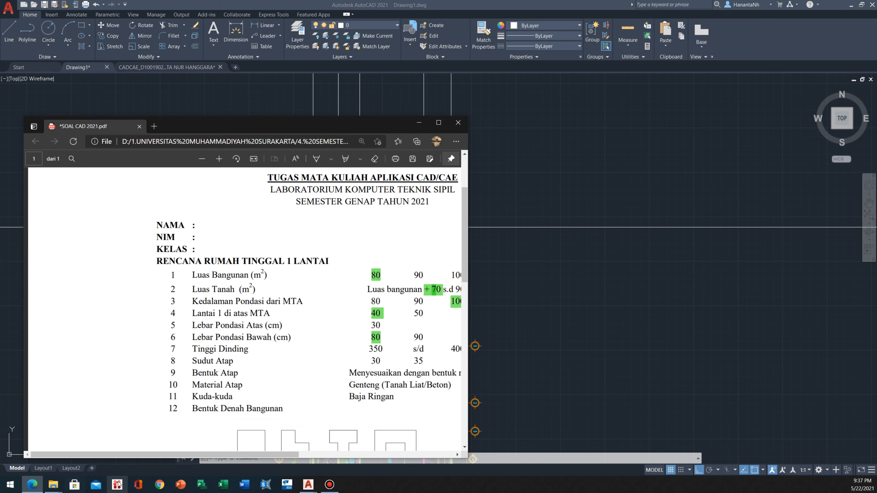
pyautogui.click(440, 123)
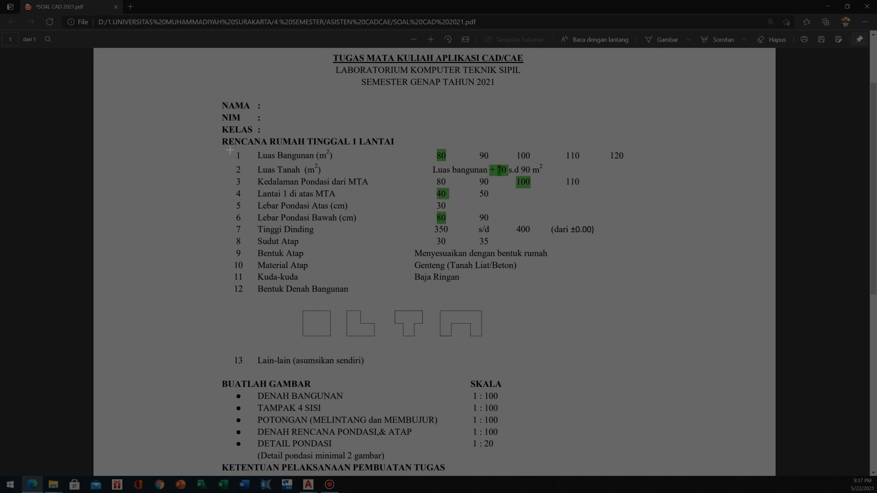
pyautogui.moveTo(221, 146); pyautogui.dragTo(693, 307)
pyautogui.click(828, 6)
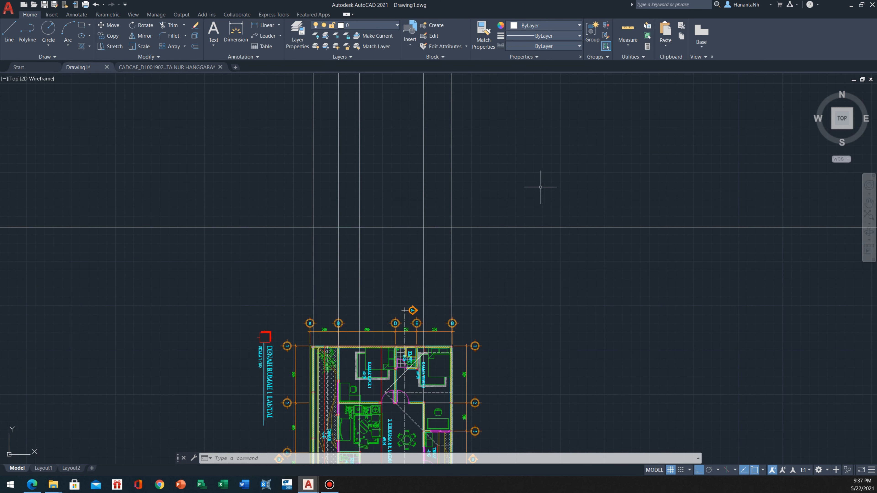
# Paste the captured specification table beside the vertical construction lines, above the horizontal line
pyautogui.click(536, 204)
pyautogui.click(522, 178)
pyautogui.hotkey('ctrl', 'v')
pyautogui.moveTo(520, 177); pyautogui.dragTo(358, 278, button='middle')
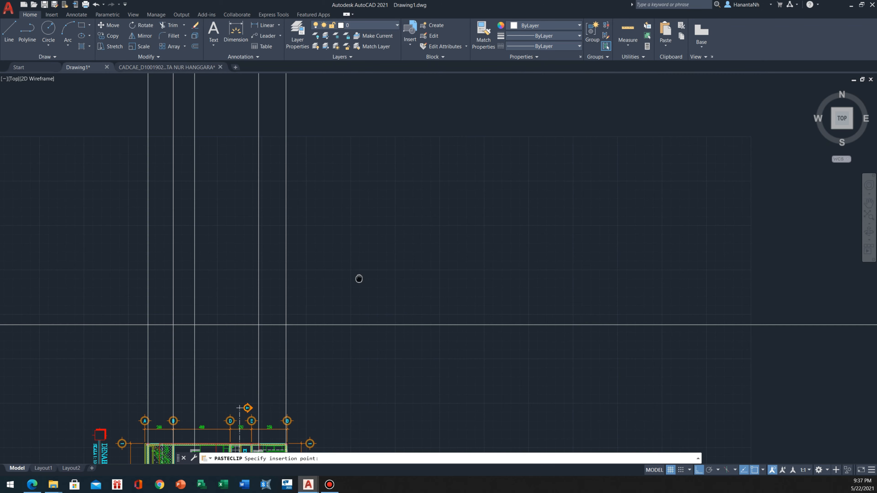
pyautogui.scroll(-4, 358, 278)
pyautogui.click(359, 282)
pyautogui.scroll(4, 414, 259)
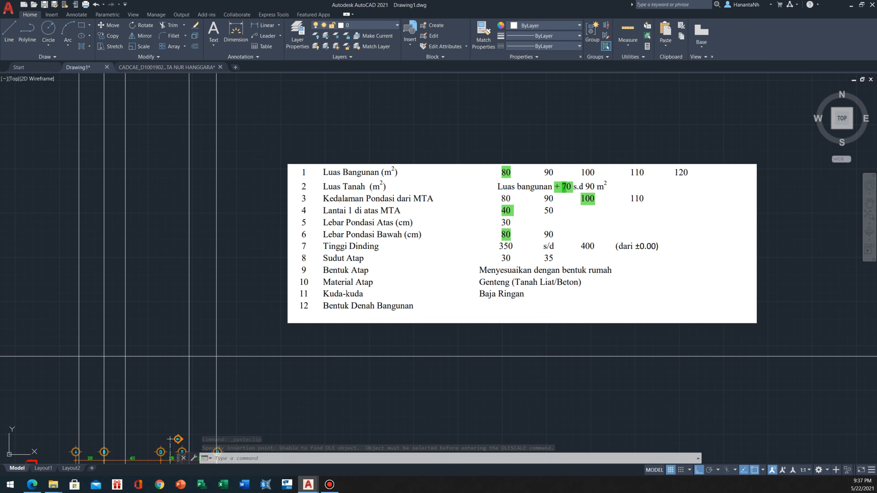
# Make PONDASI the current layer for drawing the foundation
pyautogui.moveTo(170, 439); pyautogui.dragTo(196, 435, button='middle')
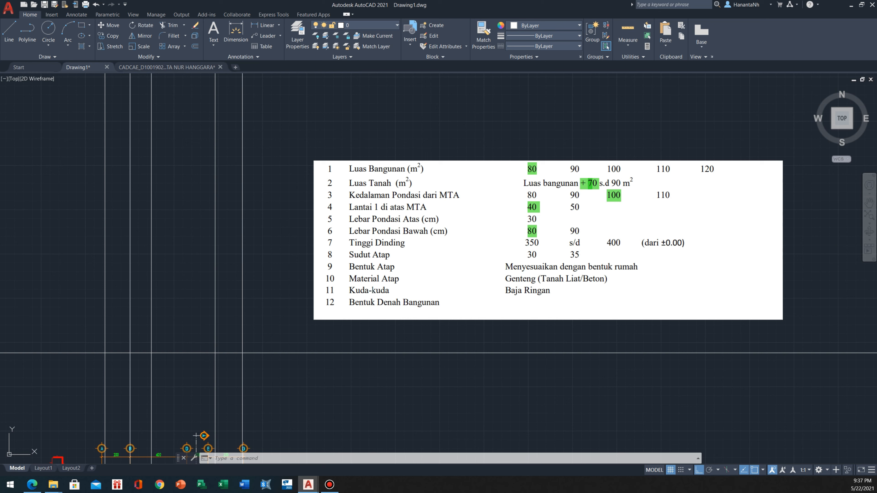
pyautogui.moveTo(311, 276); pyautogui.dragTo(338, 256, button='middle')
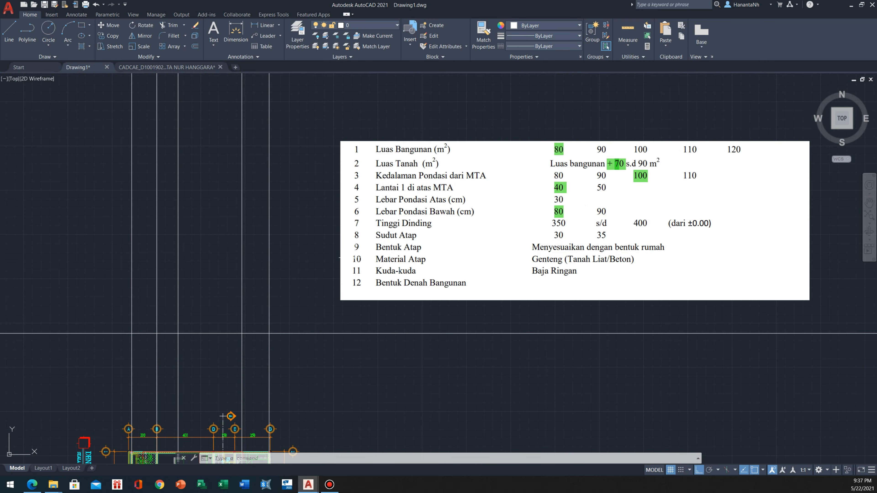
pyautogui.scroll(-2, 331, 310)
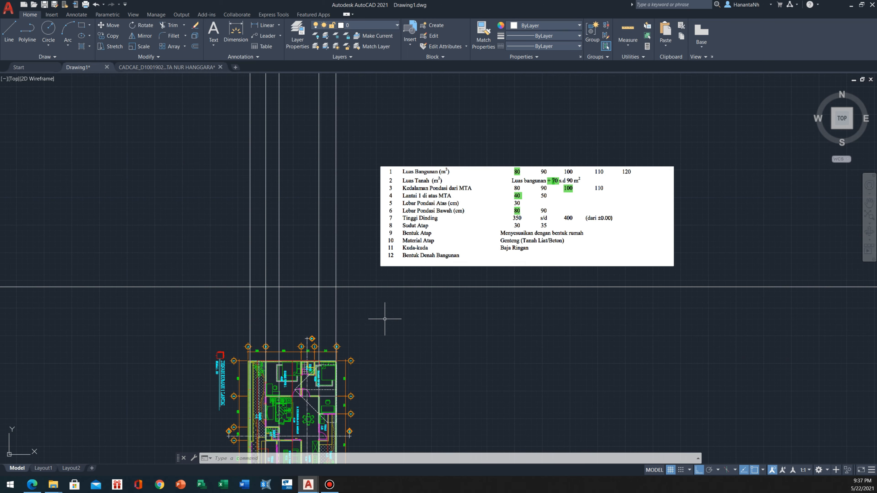
pyautogui.scroll(2, 382, 305)
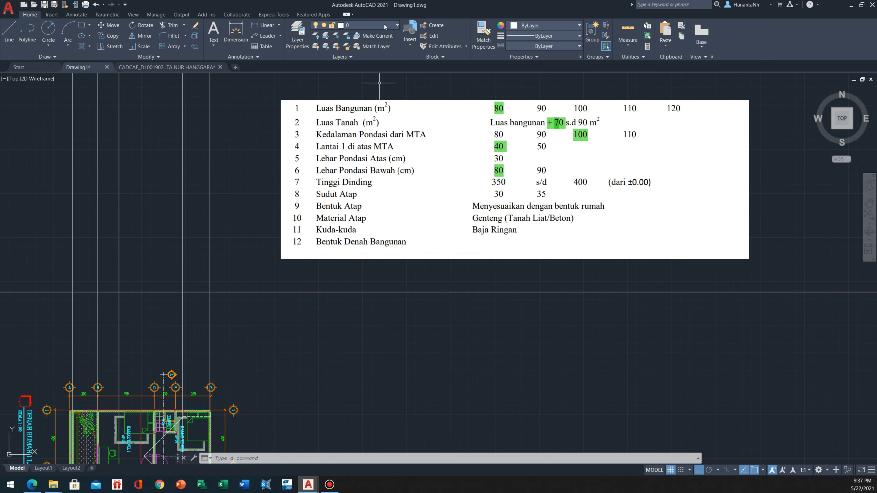
pyautogui.click(385, 24)
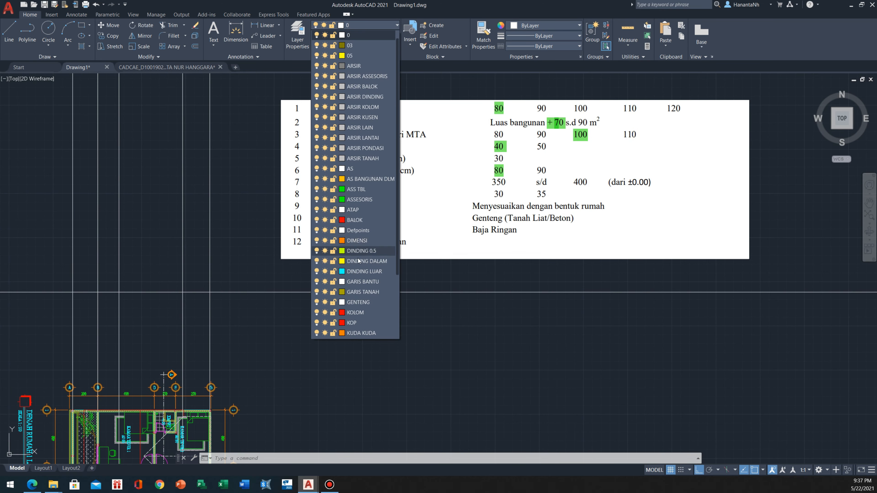
pyautogui.scroll(-3, 365, 272)
pyautogui.click(368, 291)
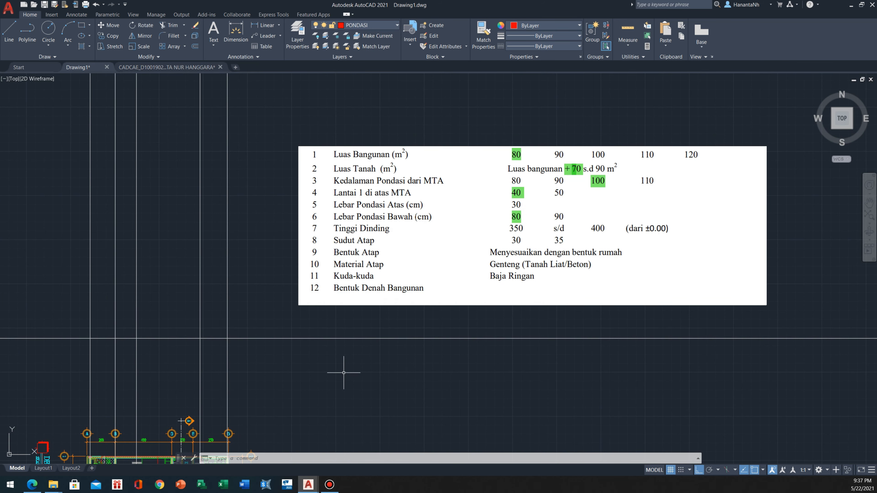
# Draw a 30-unit horizontal line below the pasted specification table for the foundation's top width
pyautogui.moveTo(359, 388); pyautogui.dragTo(323, 378, button='middle')
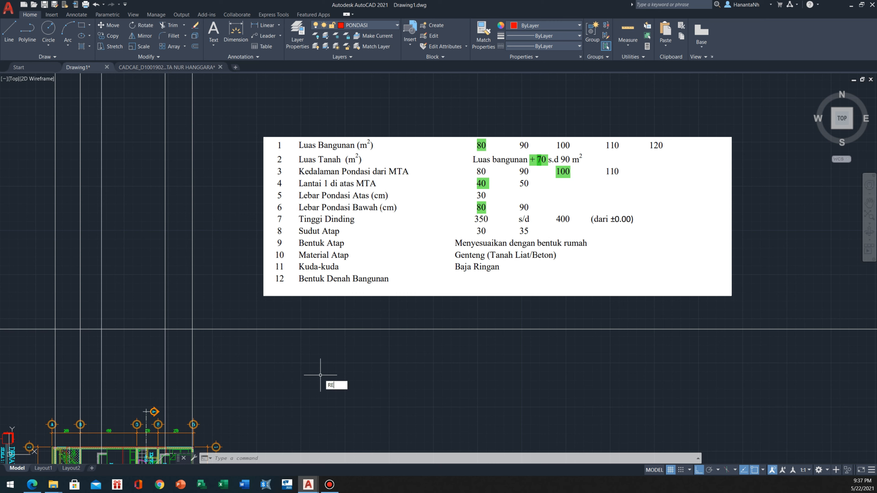
pyautogui.press('Escape')
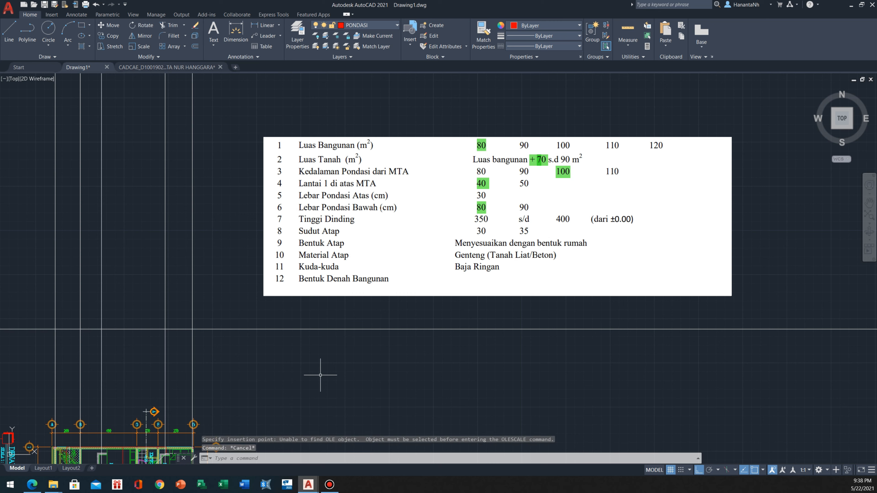
pyautogui.write('l')
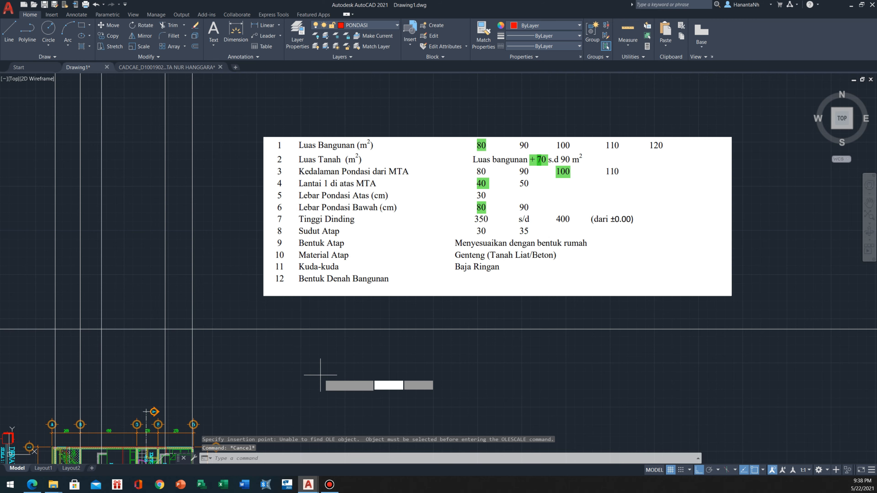
pyautogui.press('Return')
pyautogui.scroll(2, 313, 367)
pyautogui.scroll(-2, 286, 355)
pyautogui.click(276, 362)
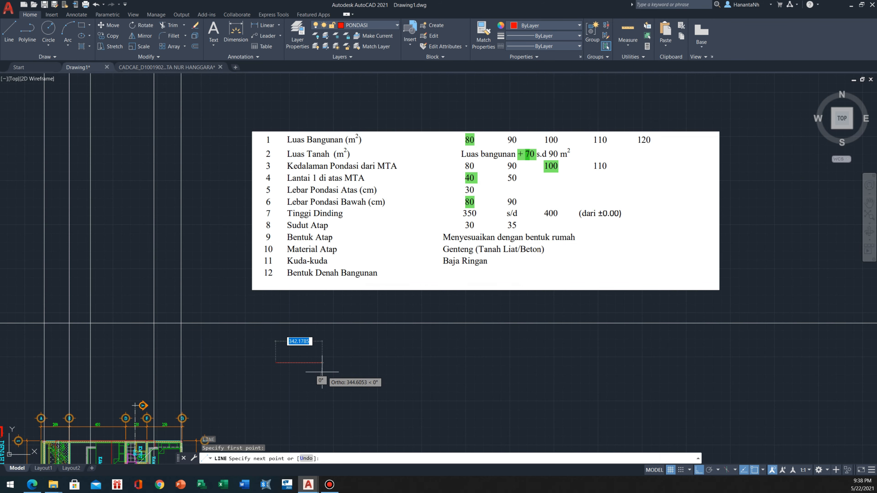
pyautogui.scroll(2, 305, 370)
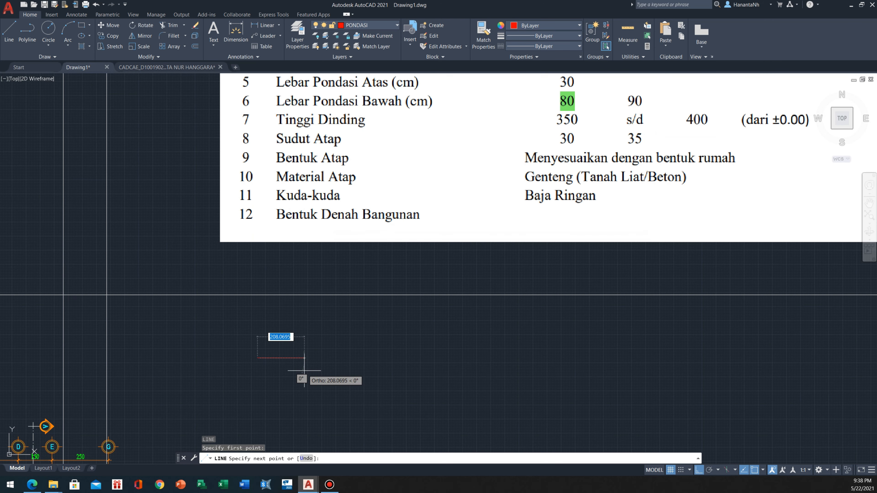
pyautogui.write('30')
pyautogui.press('Return')
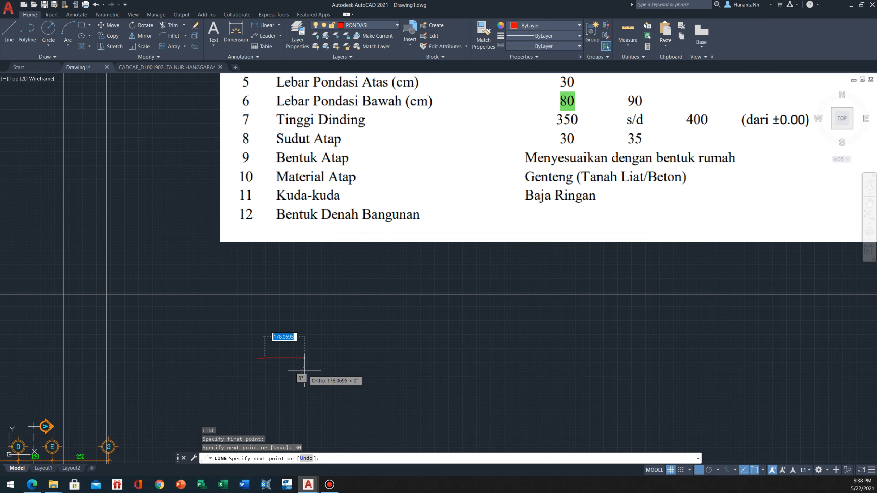
pyautogui.press('Escape')
pyautogui.scroll(-3, 307, 359)
pyautogui.scroll(1, 309, 341)
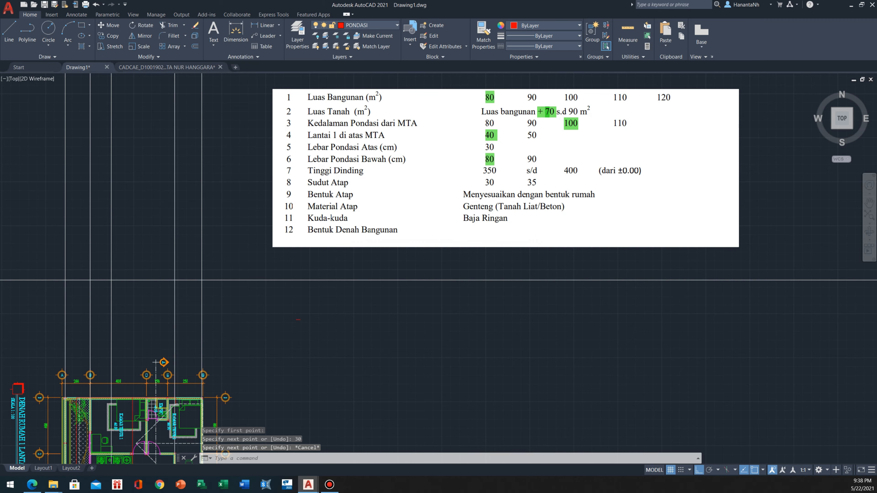
pyautogui.scroll(2, 270, 356)
pyautogui.scroll(-2, 313, 316)
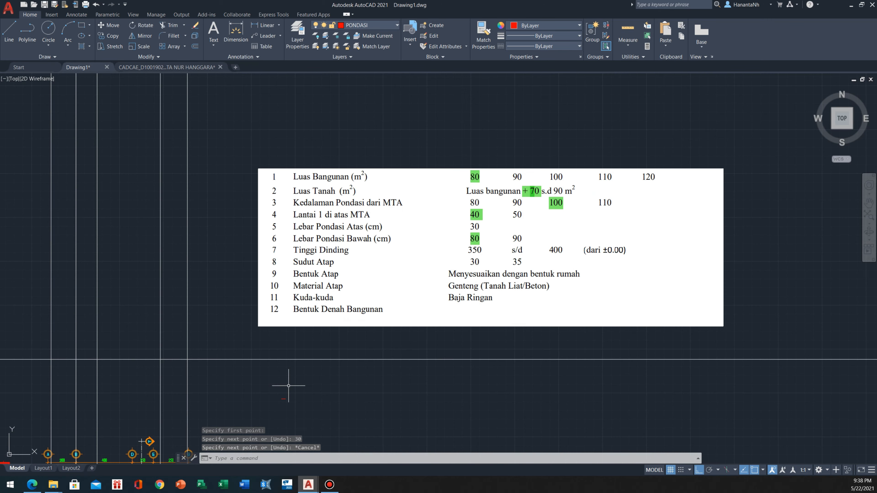
pyautogui.click(535, 142)
pyautogui.click(496, 208)
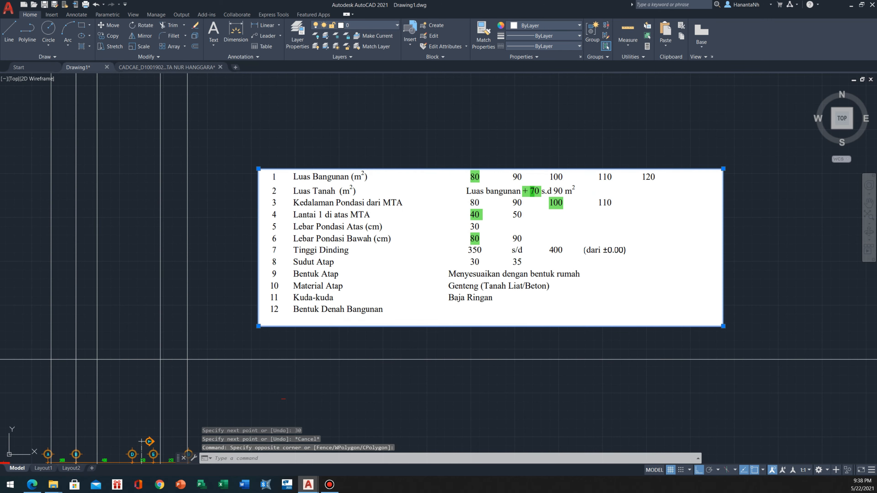
pyautogui.click(723, 169)
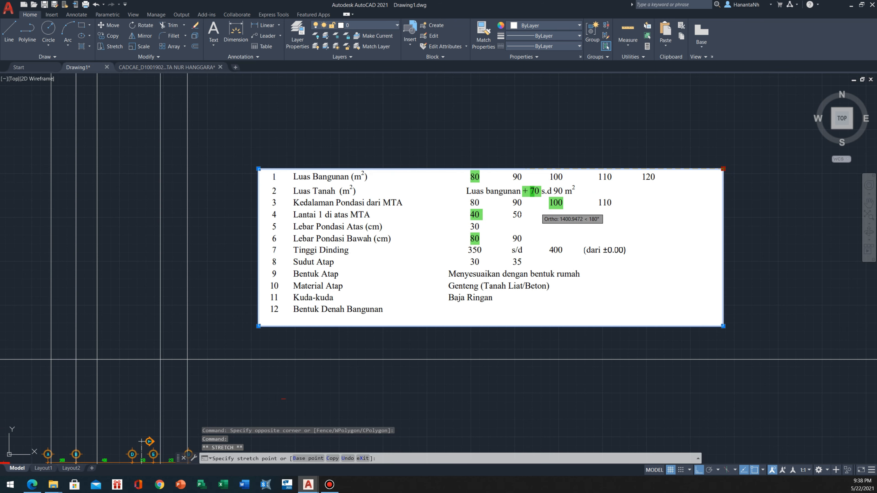
pyautogui.press('Escape')
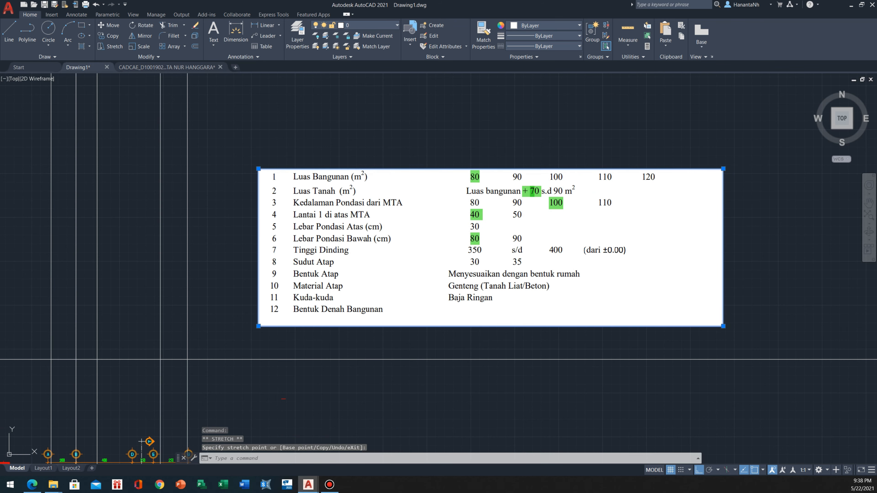
pyautogui.press('Escape')
# Scale the pasted specification table by a factor of 0.4 about its lower-left corner
pyautogui.moveTo(269, 315); pyautogui.dragTo(287, 286, button='middle')
pyautogui.click(289, 305)
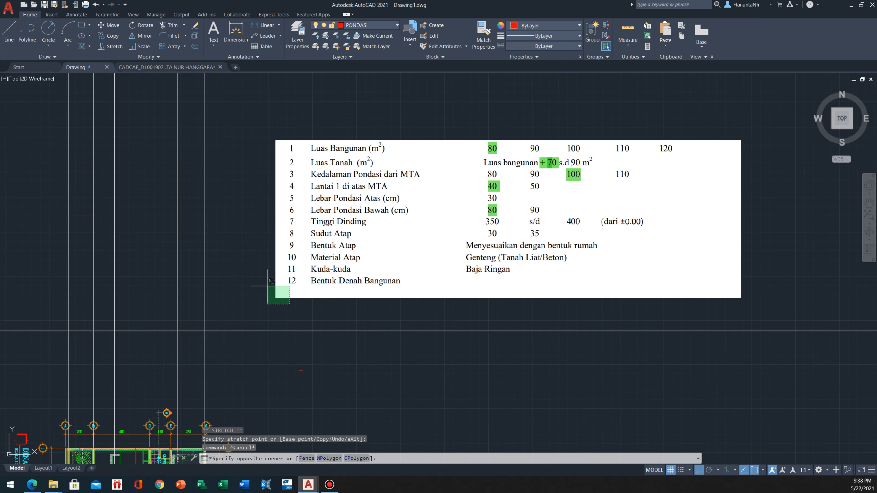
pyautogui.click(254, 277)
pyautogui.write('sc')
pyautogui.press('Return')
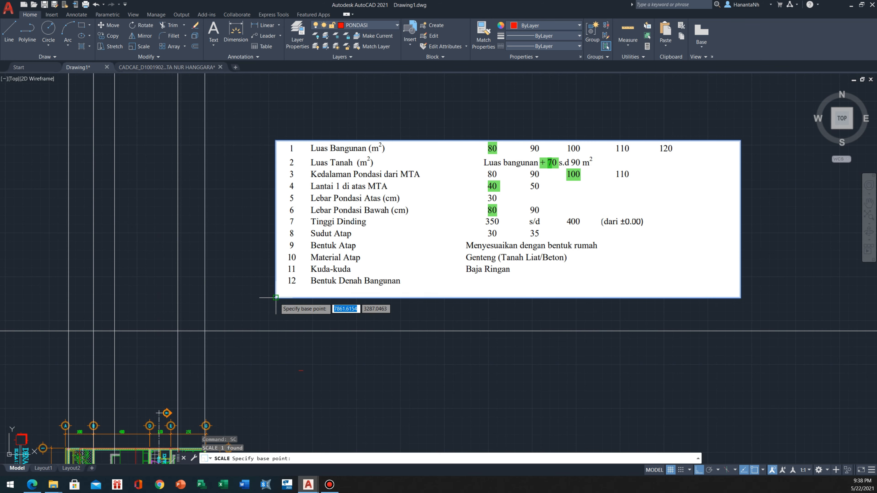
pyautogui.click(275, 298)
pyautogui.write('0.4')
pyautogui.press('Return')
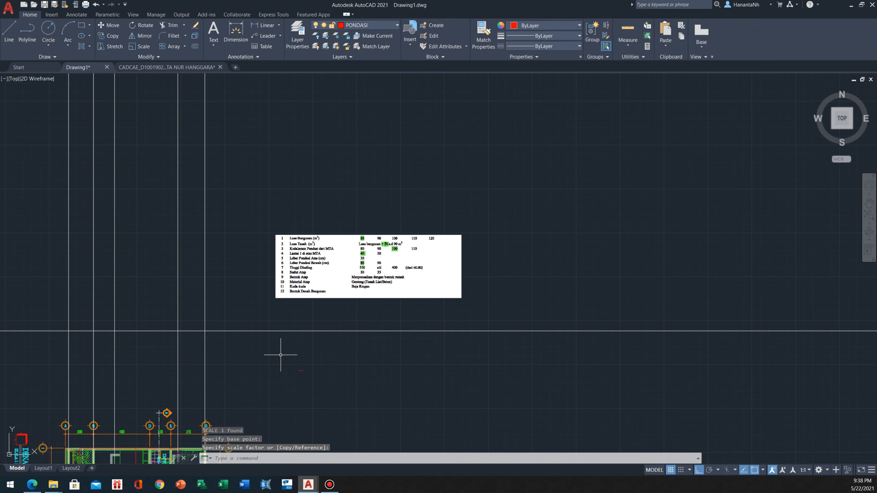
# Draw a 100-unit vertical line straight down from the midpoint of the 30-unit foundation top line
pyautogui.scroll(2, 293, 349)
pyautogui.scroll(2, 345, 256)
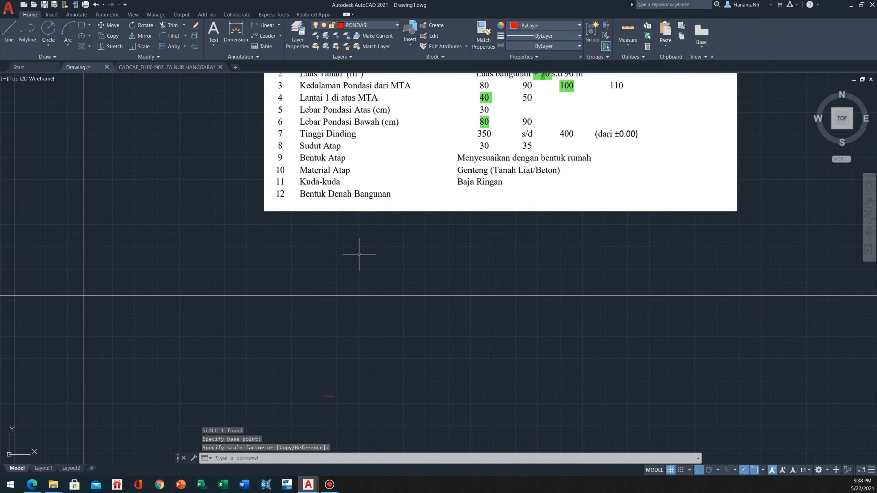
pyautogui.moveTo(327, 87); pyautogui.dragTo(331, 114, button='middle')
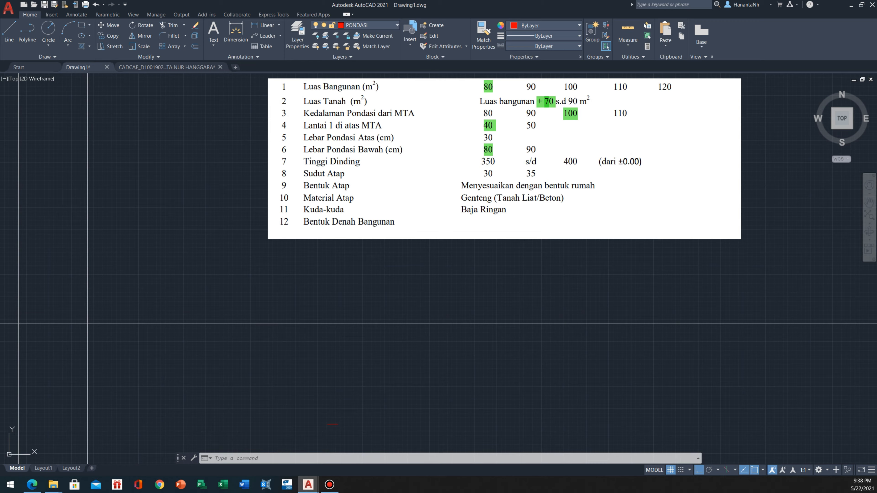
pyautogui.moveTo(326, 329); pyautogui.dragTo(354, 246, button='middle')
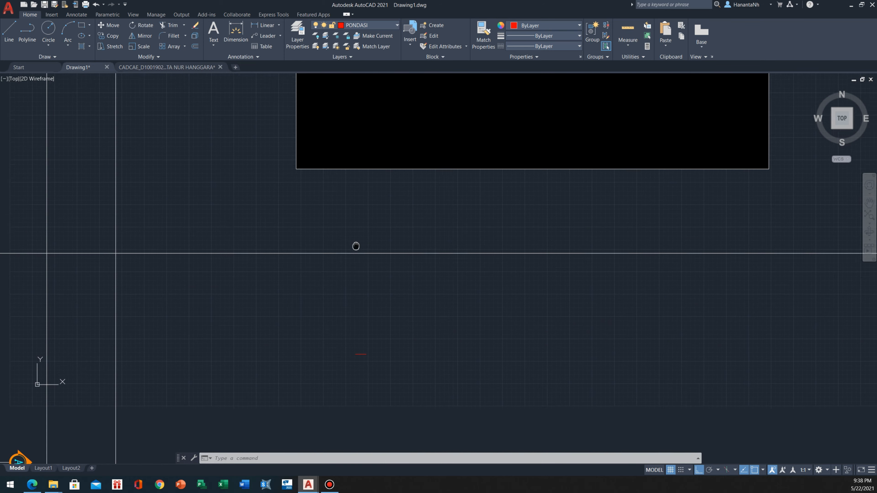
pyautogui.write('l')
pyautogui.press('Return')
pyautogui.scroll(2, 358, 353)
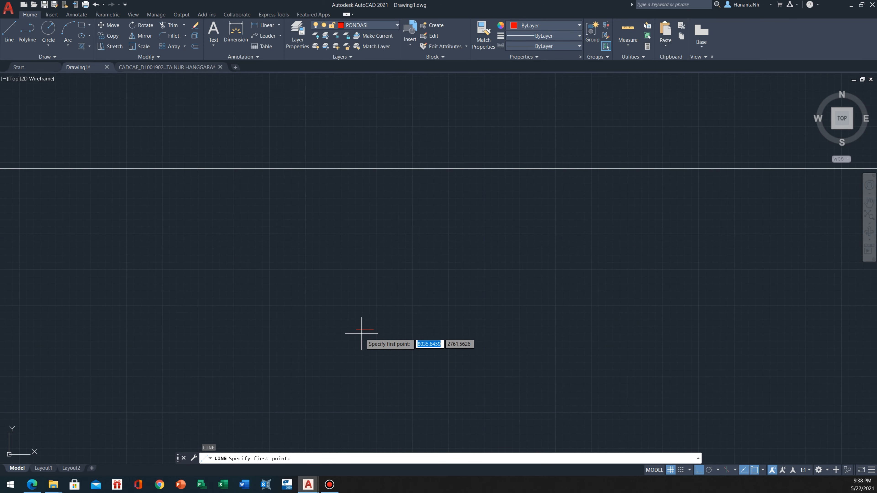
pyautogui.scroll(-2, 356, 334)
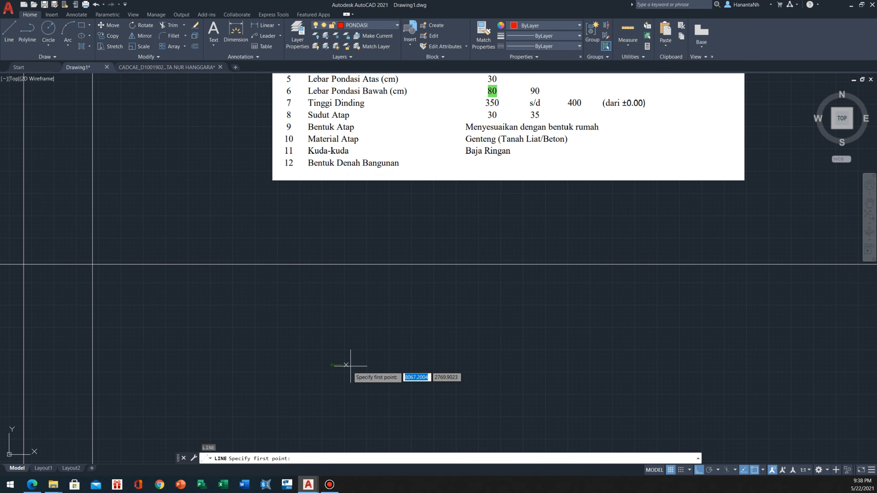
pyautogui.scroll(2, 336, 363)
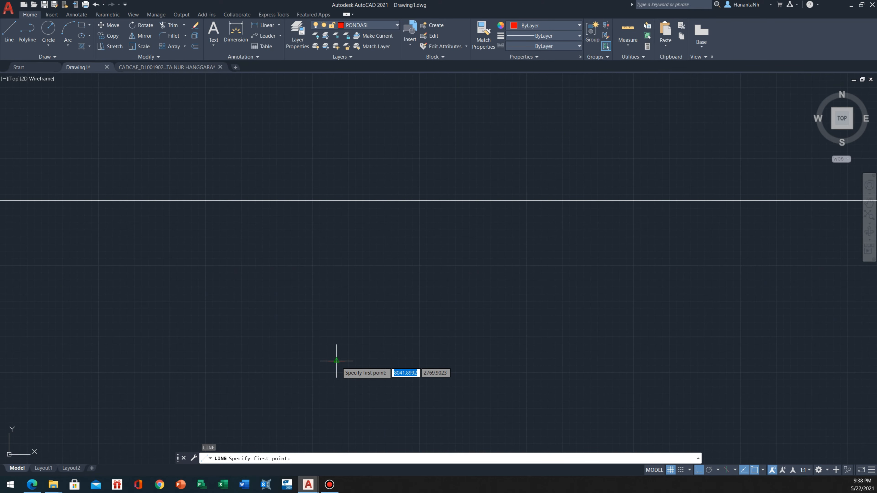
pyautogui.click(336, 361)
pyautogui.scroll(2, 337, 379)
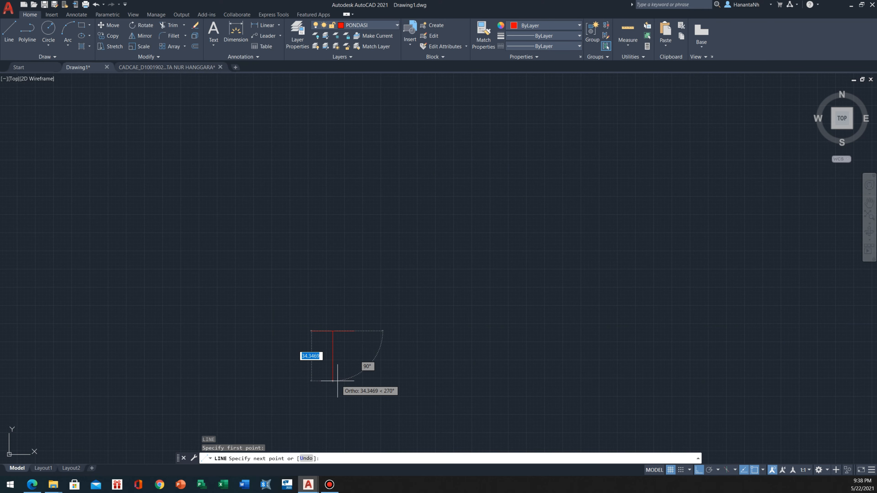
pyautogui.moveTo(338, 374); pyautogui.dragTo(339, 310, button='middle')
pyautogui.scroll(-2, 339, 310)
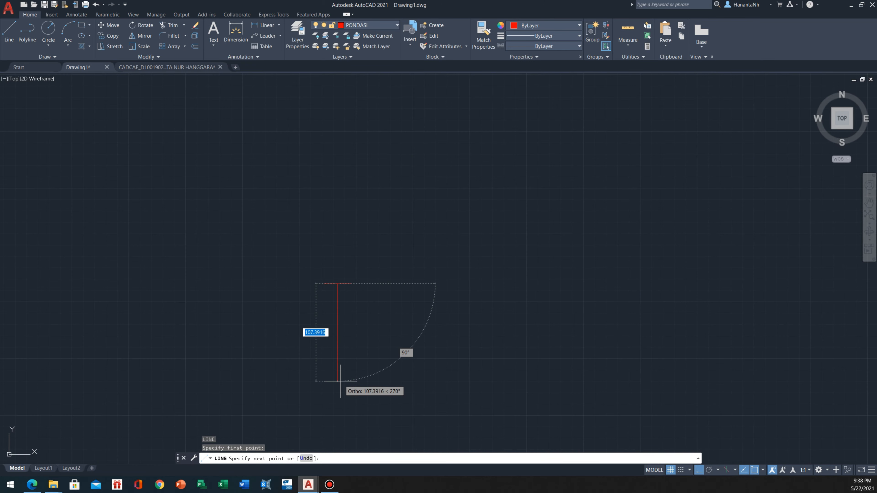
pyautogui.write('100')
pyautogui.press('Return')
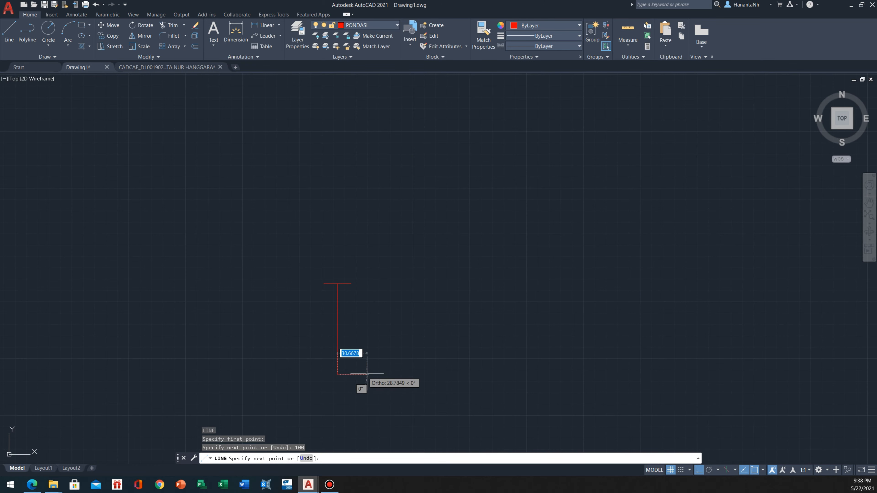
pyautogui.press('Escape')
# Draw an 80-unit horizontal line beside the vertical line for the foundation's bottom width
pyautogui.scroll(-5, 367, 374)
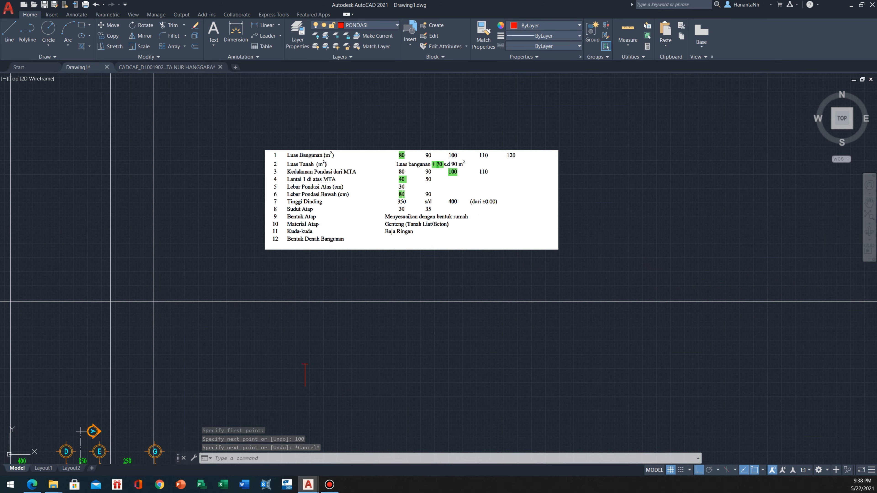
pyautogui.scroll(3, 297, 409)
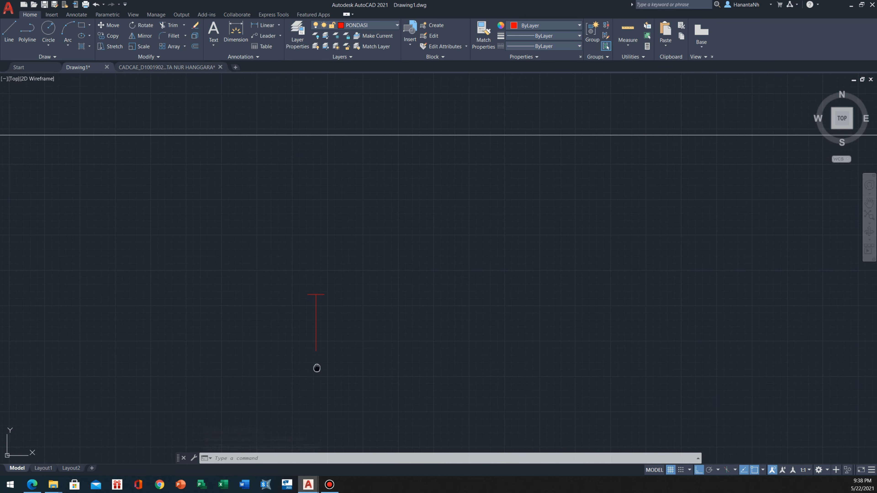
pyautogui.write('l')
pyautogui.press('Return')
pyautogui.click(325, 315)
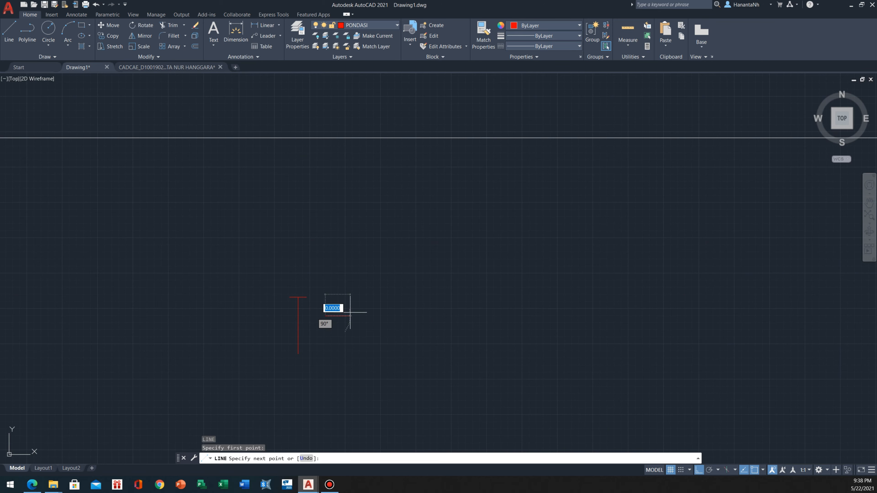
pyautogui.write('80')
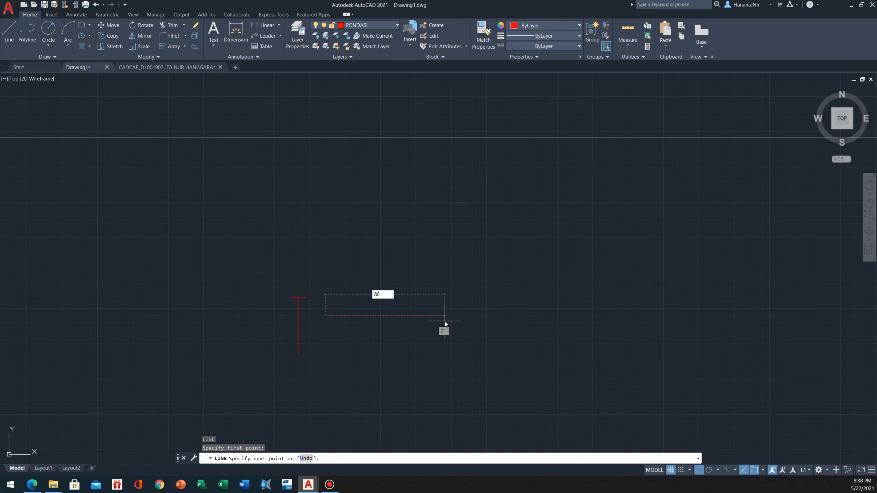
pyautogui.press('Return')
pyautogui.press('Escape')
# Move the 80-unit line by its midpoint onto the lower end of the vertical line
pyautogui.click(390, 318)
pyautogui.click(334, 340)
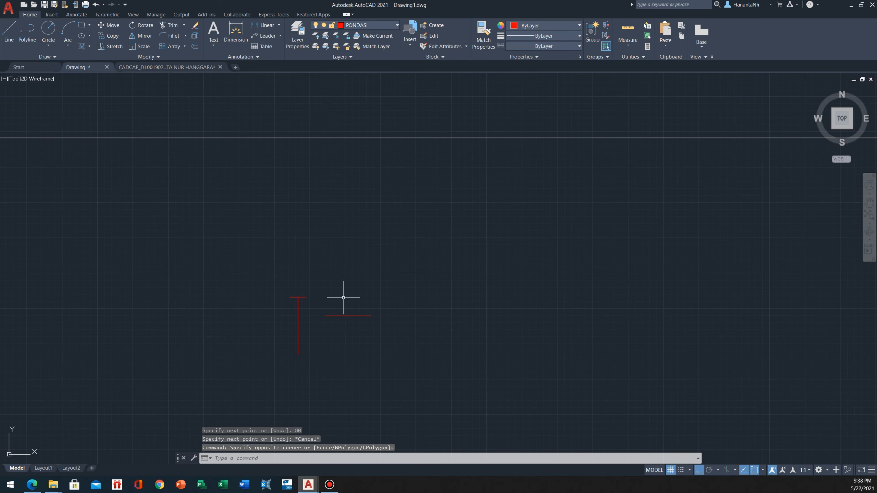
pyautogui.click(344, 299)
pyautogui.click(334, 329)
pyautogui.moveTo(337, 329); pyautogui.dragTo(348, 329, button='middle')
pyautogui.write('m')
pyautogui.press('Return')
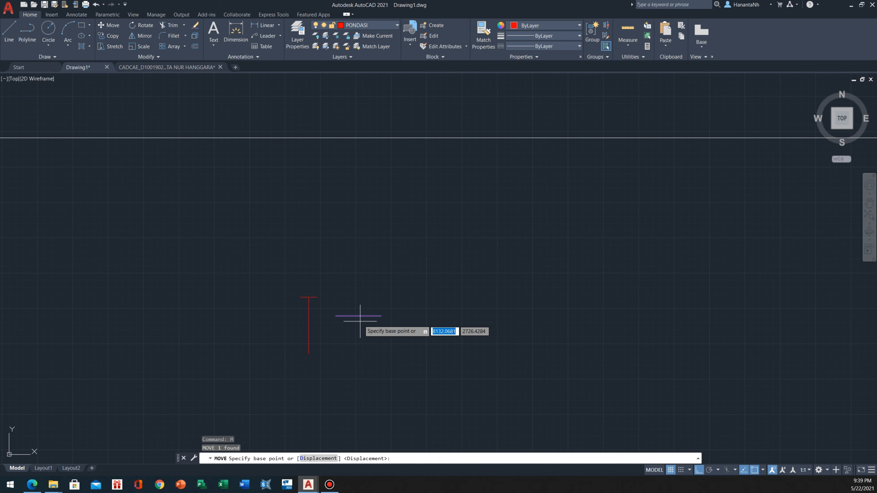
pyautogui.click(358, 315)
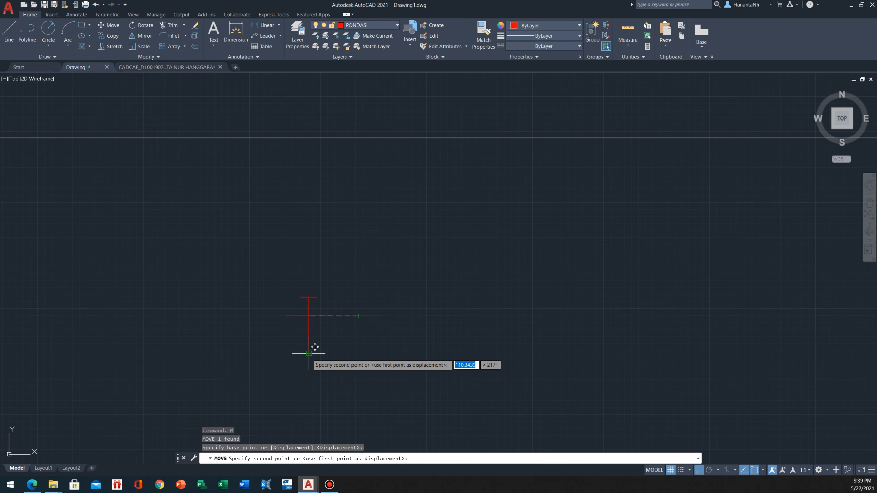
pyautogui.press('Escape')
# Try erasing the vertical line between the foundation's top and bottom lines, and undo the deletion
pyautogui.click(315, 334)
pyautogui.click(299, 334)
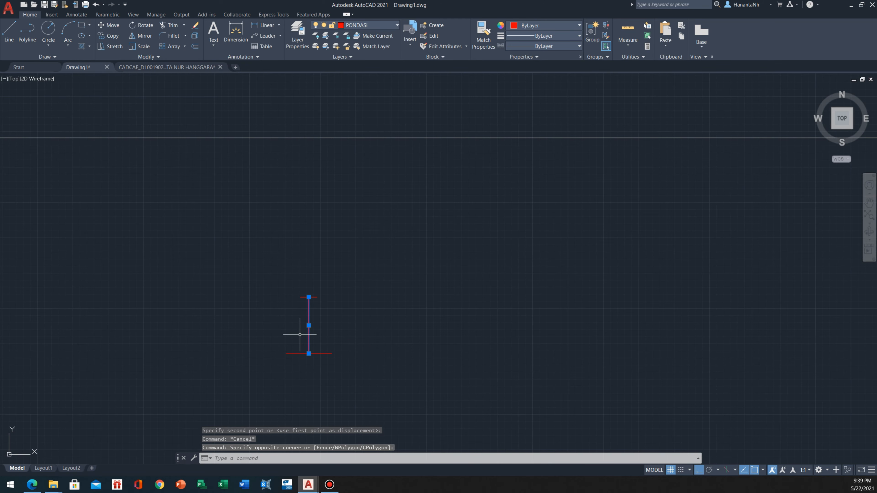
pyautogui.write('e')
pyautogui.press('Return')
pyautogui.hotkey('ctrl', 'z')
pyautogui.scroll(2, 297, 297)
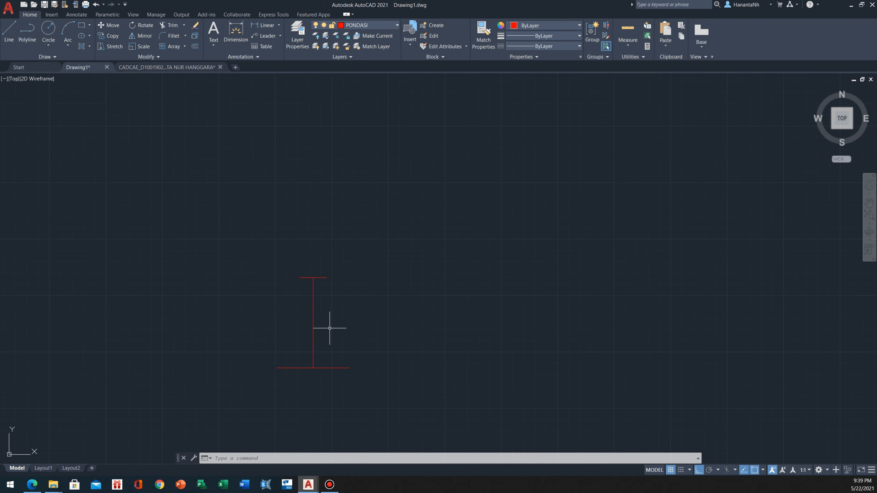
pyautogui.scroll(-8, 312, 321)
pyautogui.scroll(6, 311, 323)
pyautogui.click(320, 332)
pyautogui.click(301, 337)
pyautogui.scroll(2, 301, 336)
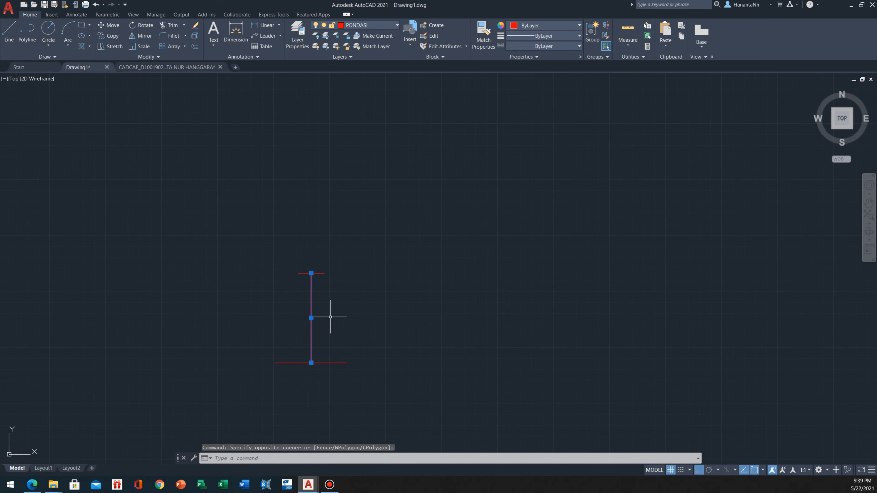
pyautogui.press('Escape')
# Erase the vertical centre line, keeping the foundation's top and bottom lines
pyautogui.click(339, 312)
pyautogui.click(257, 329)
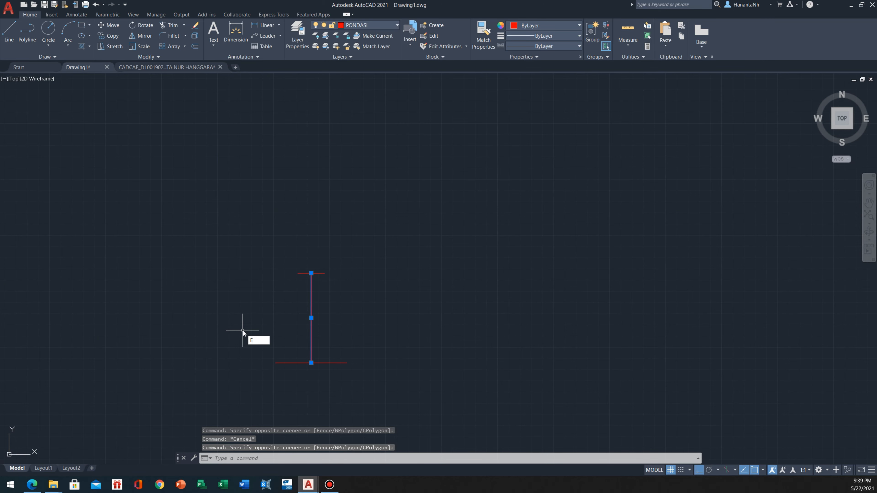
pyautogui.press('Return')
# Draw the foundation's two slanted sides by connecting the matching endpoints of the top and bottom lines
pyautogui.write('L')
pyautogui.press('Return')
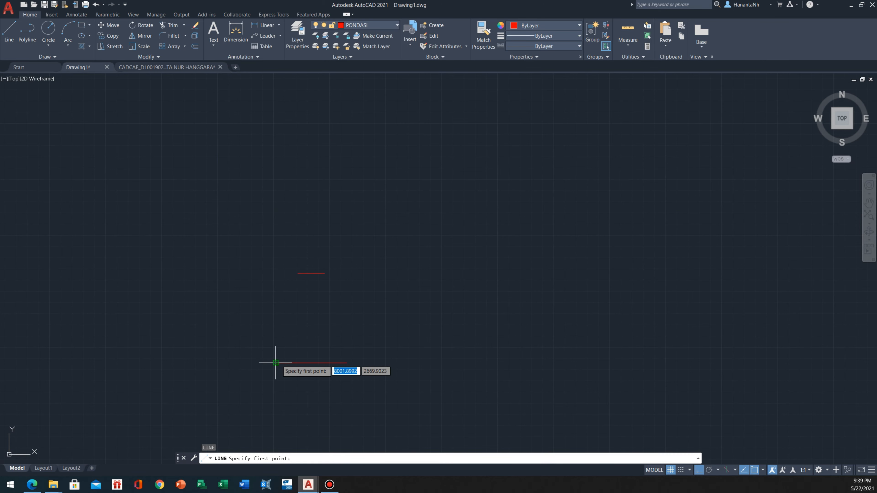
pyautogui.click(275, 363)
pyautogui.click(298, 273)
pyautogui.press('Escape')
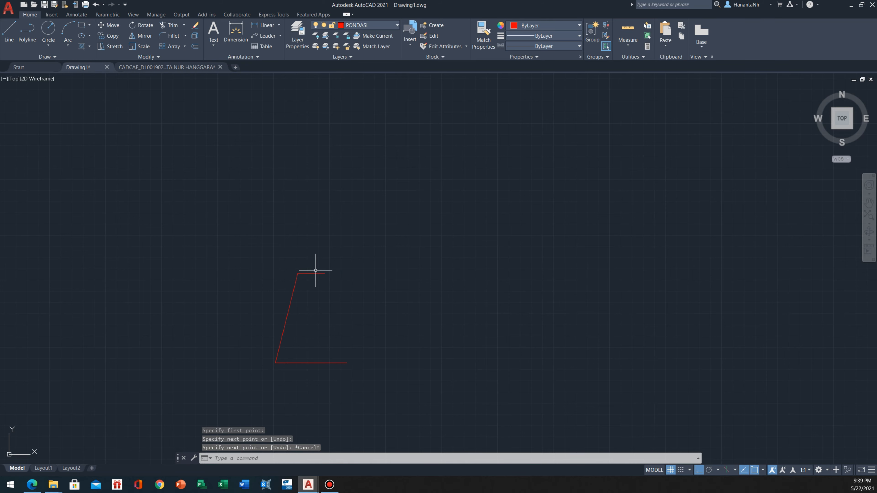
pyautogui.press('Return')
pyautogui.click(325, 273)
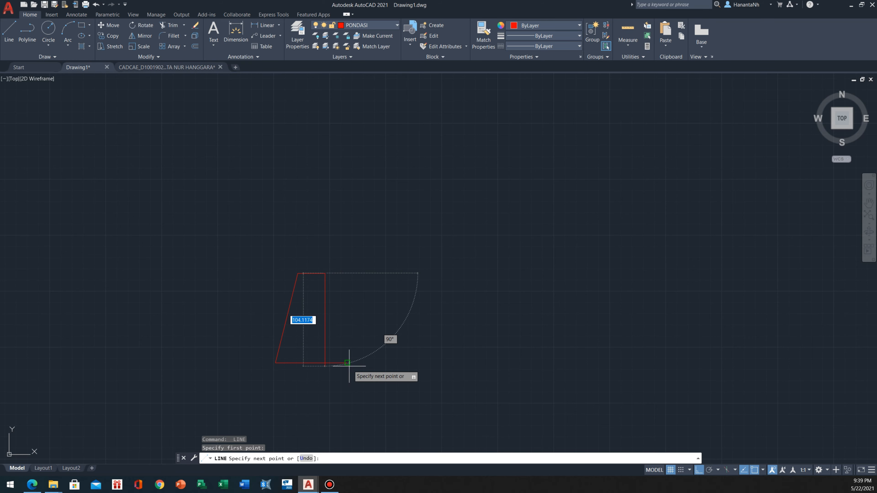
pyautogui.click(347, 363)
pyautogui.press('Return')
# Join the four lines of the foundation trapezoid into one polyline
pyautogui.click(405, 251)
pyautogui.click(243, 410)
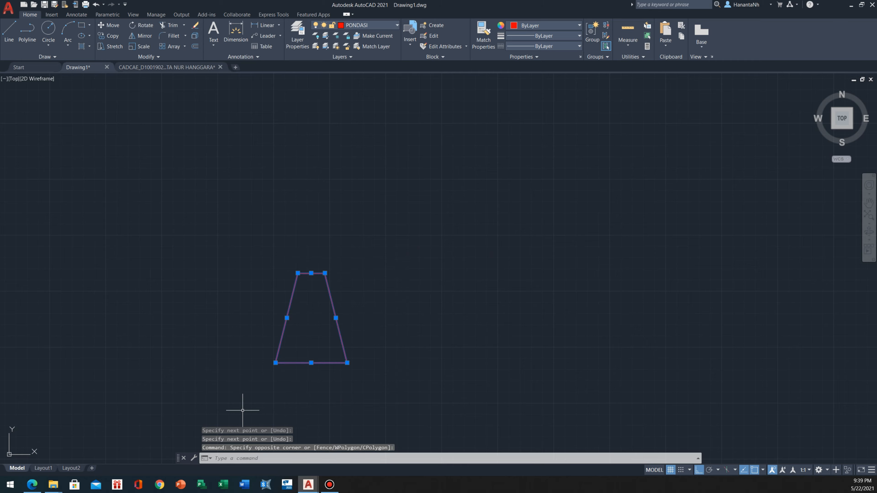
pyautogui.write('J')
pyautogui.press('Return')
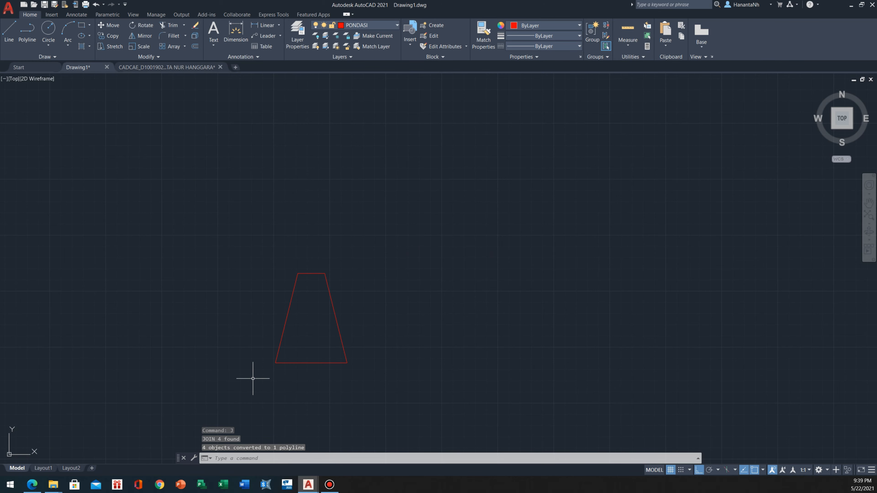
pyautogui.moveTo(304, 299); pyautogui.dragTo(272, 306, button='middle')
pyautogui.scroll(-3, 289, 361)
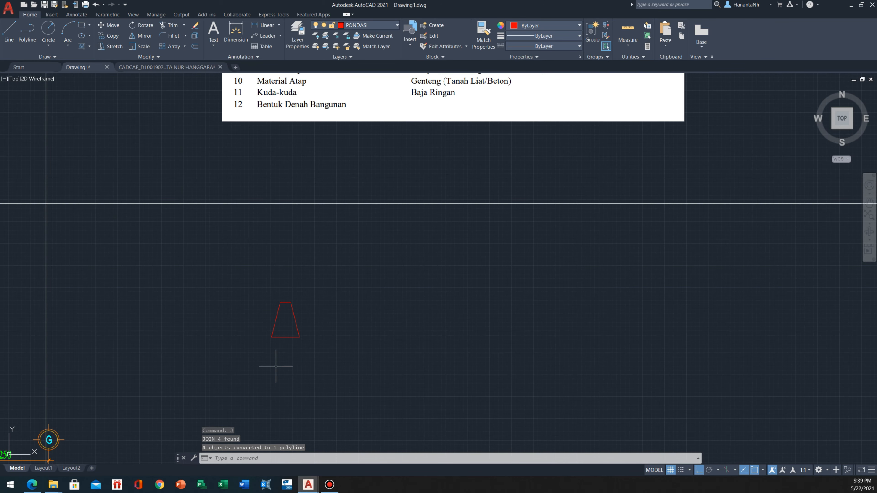
pyautogui.scroll(2, 293, 317)
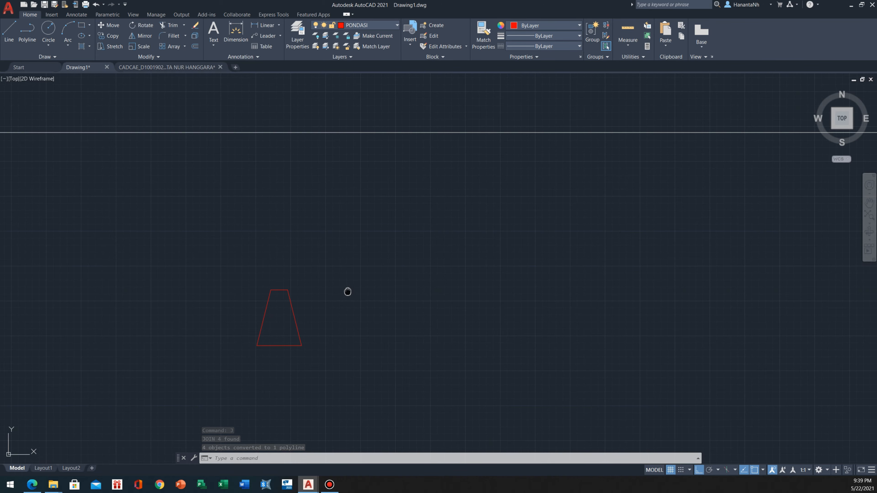
pyautogui.moveTo(348, 292); pyautogui.dragTo(316, 281, button='middle')
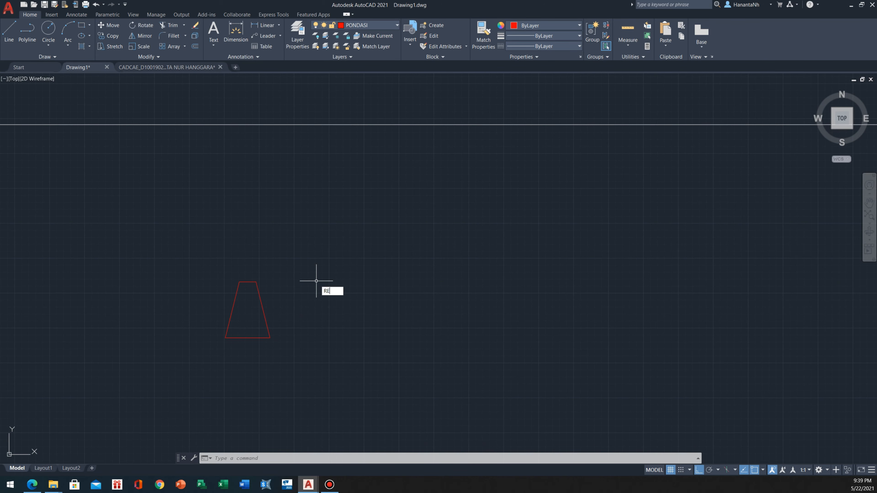
# Draw an 80 by 100 rectangle to the right of the foundation trapezoid, level with its bottom line
pyautogui.write('C')
pyautogui.press('Return')
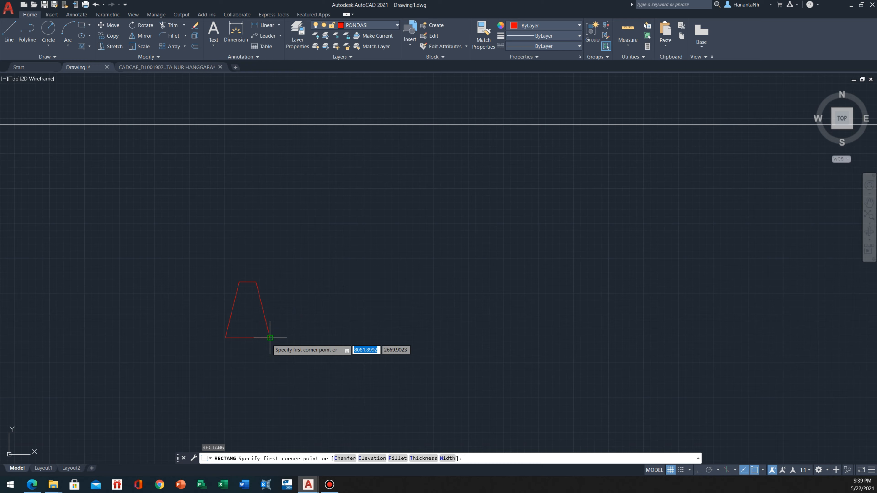
pyautogui.click(304, 337)
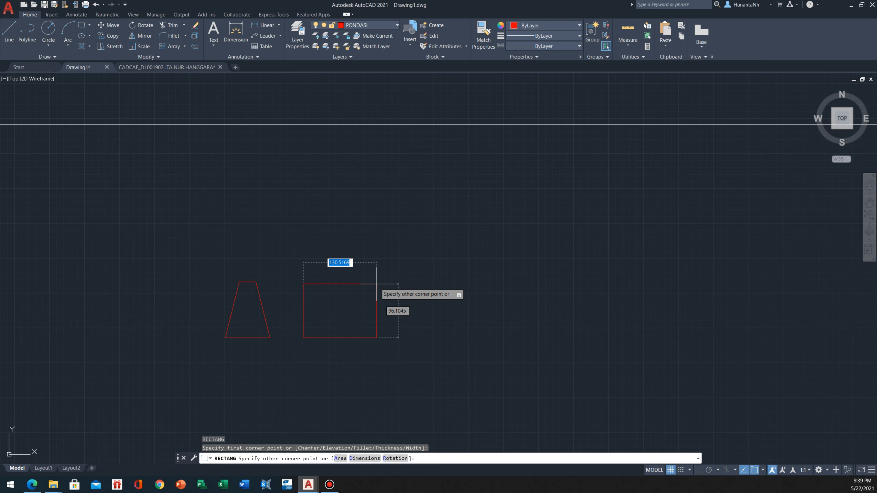
pyautogui.write('80')
pyautogui.press('Tab')
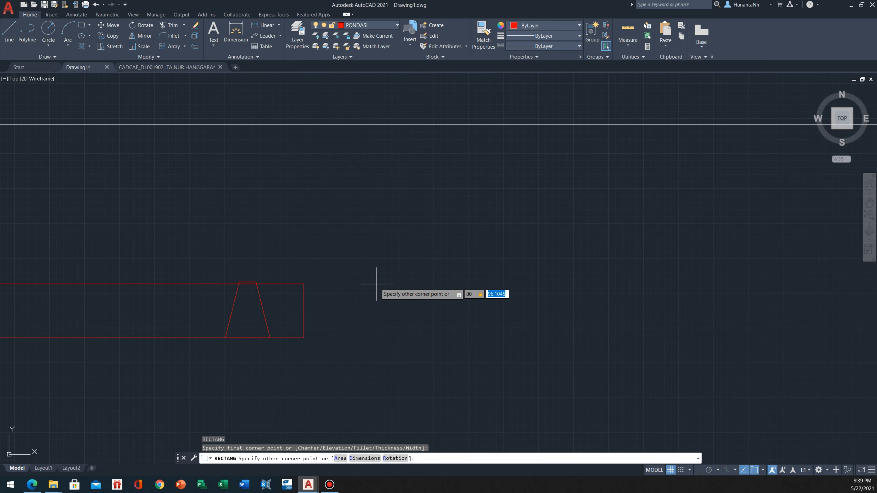
pyautogui.write('100')
pyautogui.press('Return')
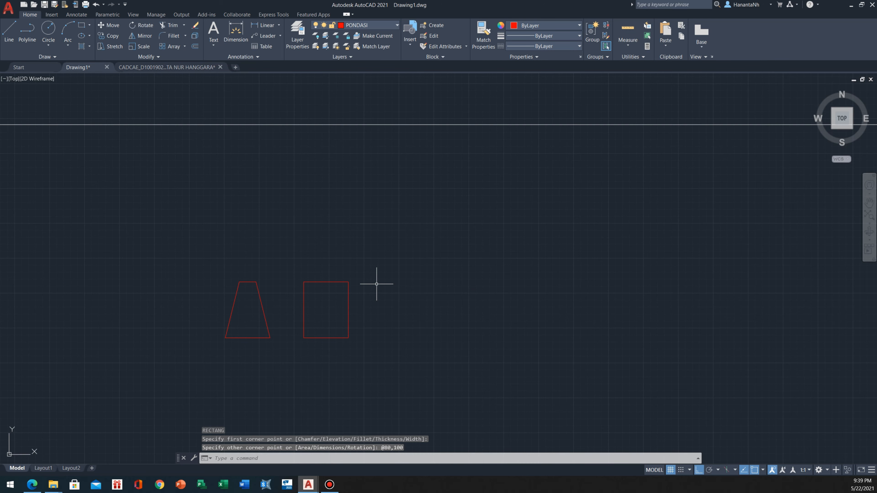
# Stretch the rectangle's upper-right corner 25 units horizontally inward to slant its right side
pyautogui.scroll(2, 342, 284)
pyautogui.moveTo(229, 270)
pyautogui.mouseDown(button='middle')
pyautogui.moveTo(256, 269)
pyautogui.moveTo(223, 280)
pyautogui.moveTo(235, 299)
pyautogui.moveTo(249, 275)
pyautogui.mouseUp(button='middle')
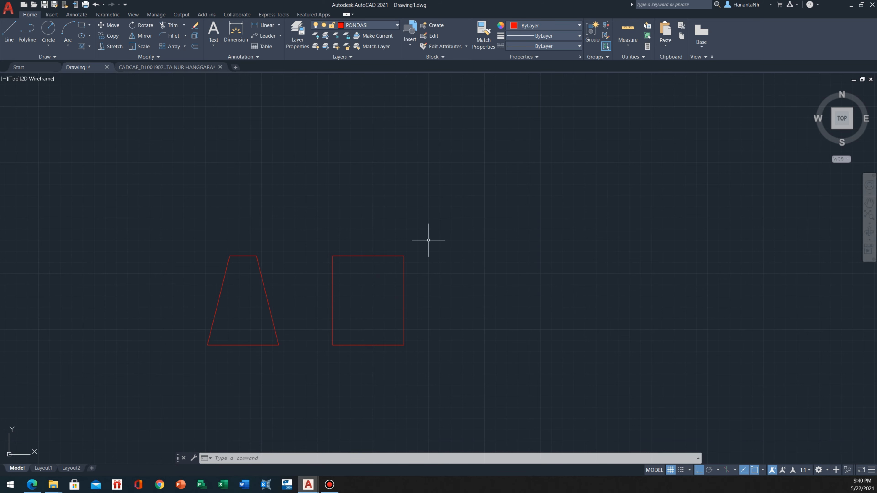
pyautogui.write('s')
pyautogui.press('Return')
pyautogui.click(426, 230)
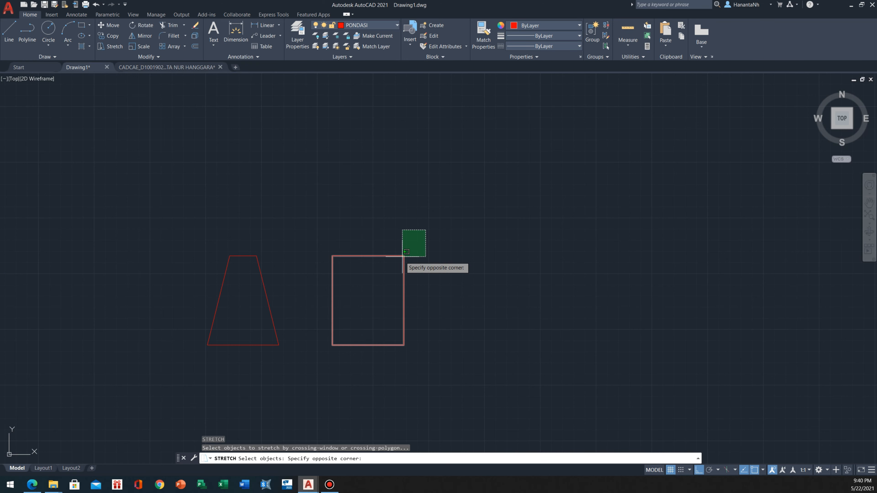
pyautogui.click(406, 252)
pyautogui.press('Return')
pyautogui.click(404, 256)
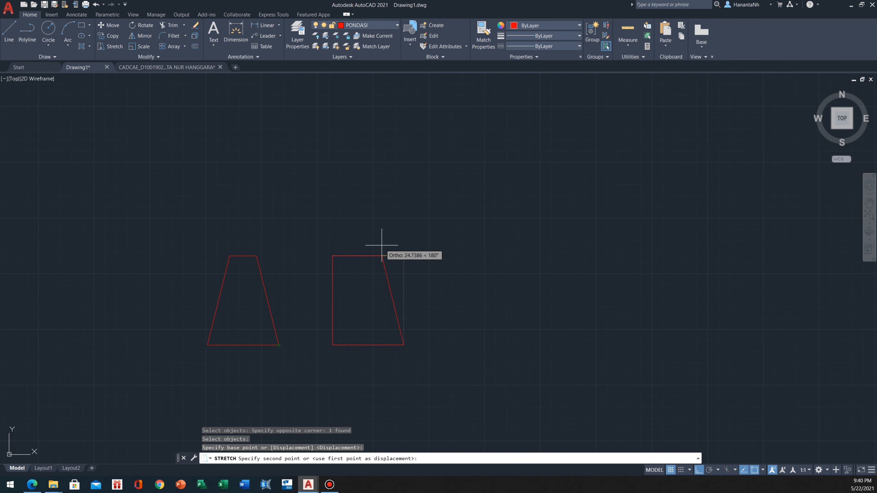
pyautogui.write('25')
pyautogui.press('Return')
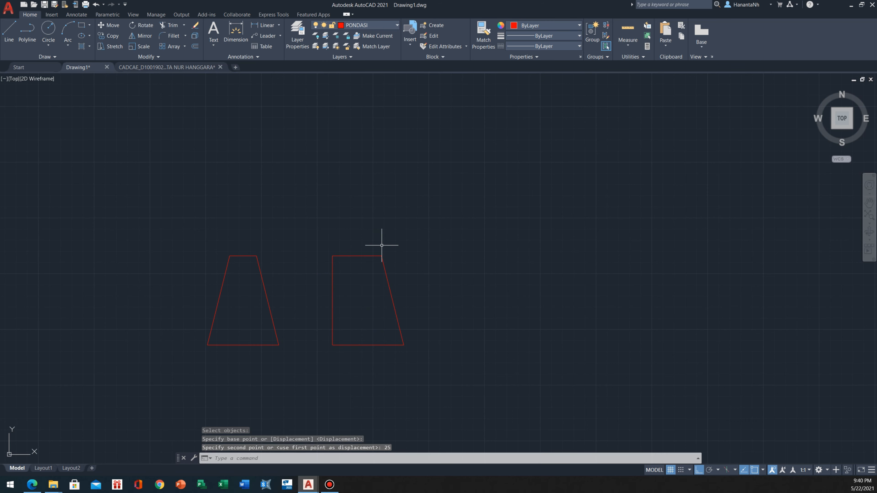
# Stretch the rectangle's upper-left corner 25 units horizontally inward to complete the second trapezoid
pyautogui.press('Return')
pyautogui.click(348, 243)
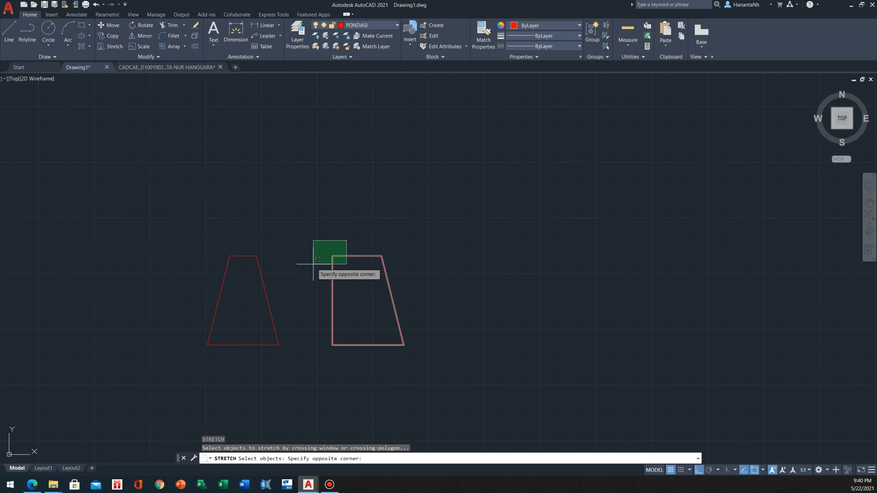
pyautogui.click(314, 264)
pyautogui.press('Return')
pyautogui.click(333, 255)
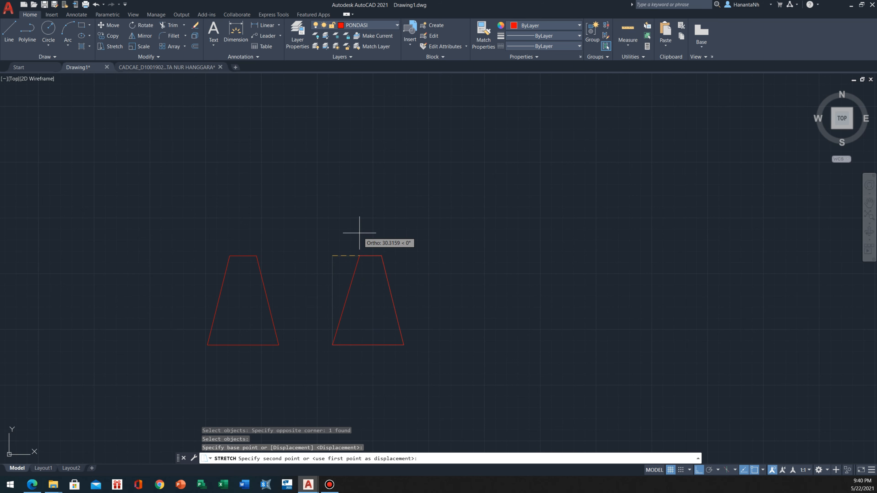
pyautogui.write('25')
pyautogui.press('Return')
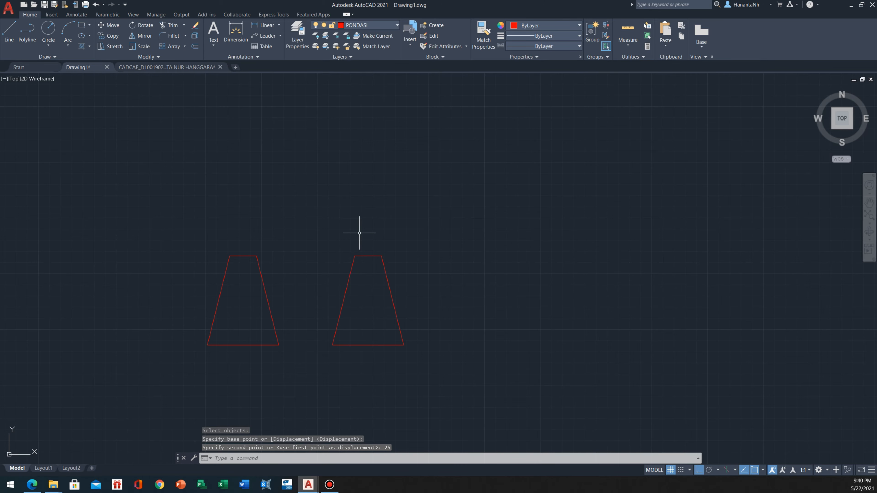
pyautogui.press('Escape')
# Compare the two foundation trapezoids with each other and the specification table, and inspect the corners of the stretched one
pyautogui.scroll(-2, 326, 322)
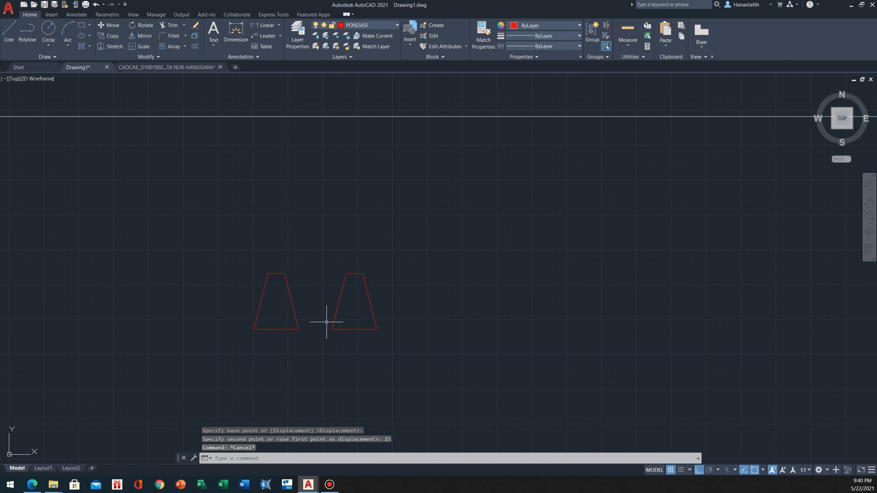
pyautogui.scroll(2, 326, 321)
pyautogui.scroll(-2, 317, 316)
pyautogui.scroll(-2, 318, 306)
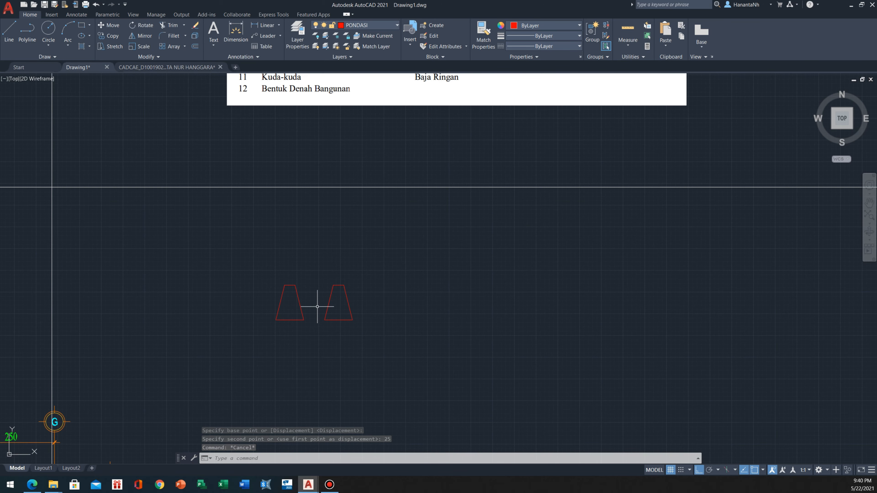
pyautogui.scroll(2, 317, 308)
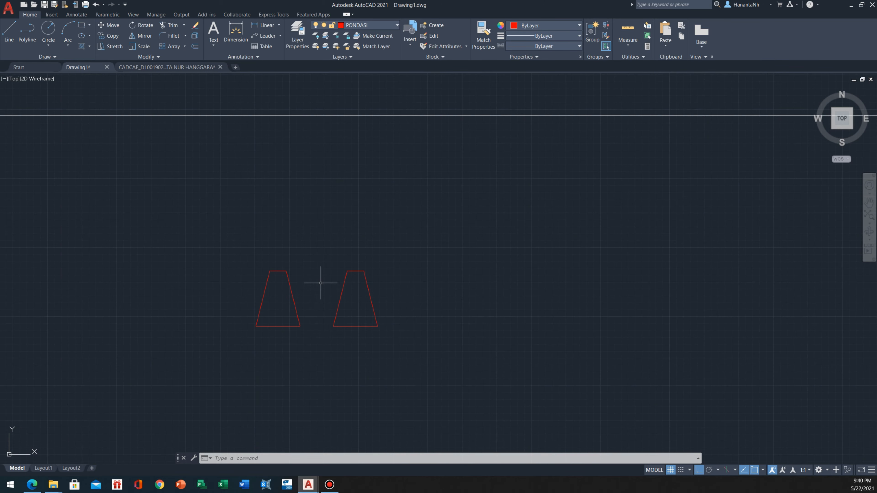
pyautogui.scroll(1, 324, 311)
pyautogui.scroll(-3, 362, 276)
pyautogui.scroll(-2, 375, 231)
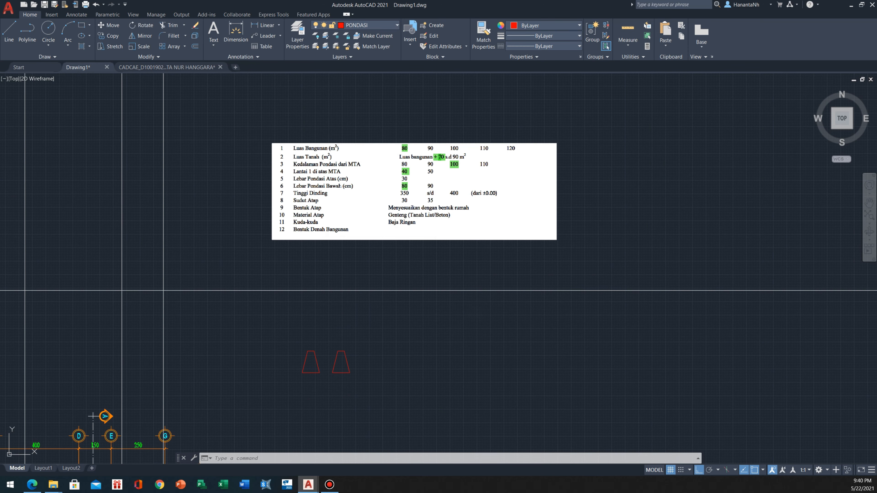
pyautogui.scroll(6, 358, 376)
pyautogui.moveTo(300, 317); pyautogui.dragTo(263, 279, button='middle')
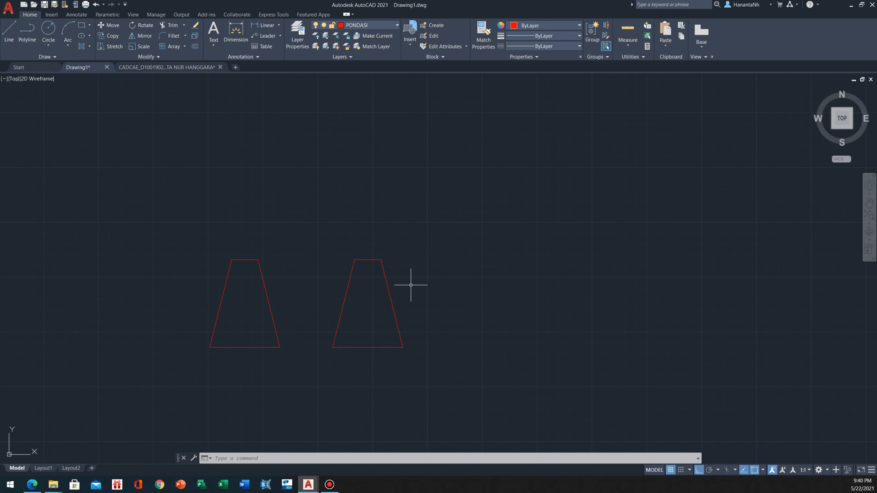
pyautogui.click(480, 270)
pyautogui.click(371, 314)
pyautogui.moveTo(381, 260)
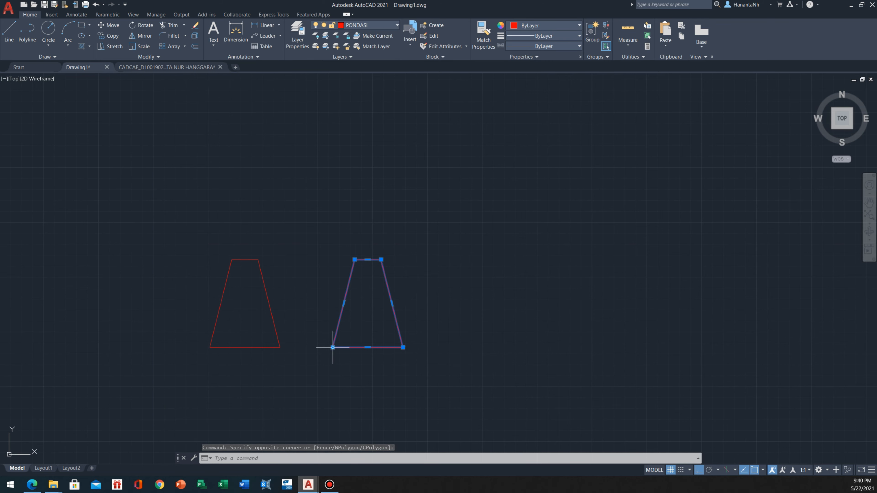
pyautogui.moveTo(332, 348)
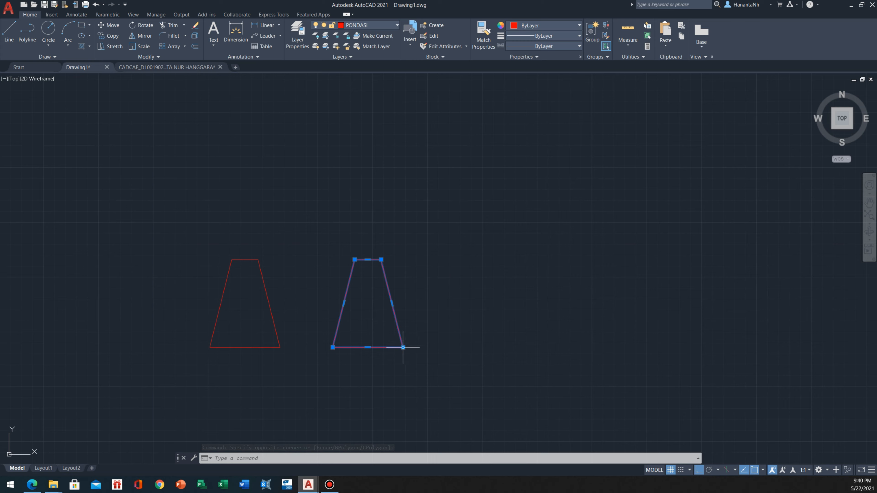
pyautogui.press('Escape')
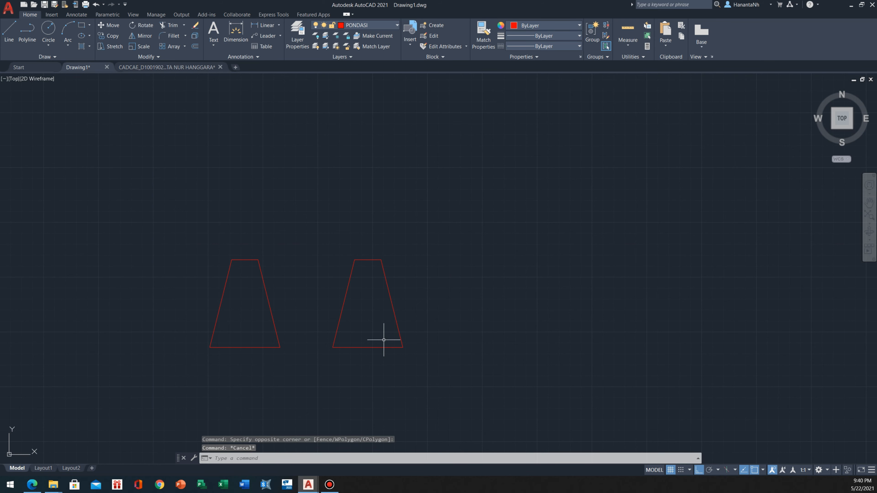
pyautogui.write('l')
pyautogui.press('Return')
pyautogui.click(367, 347)
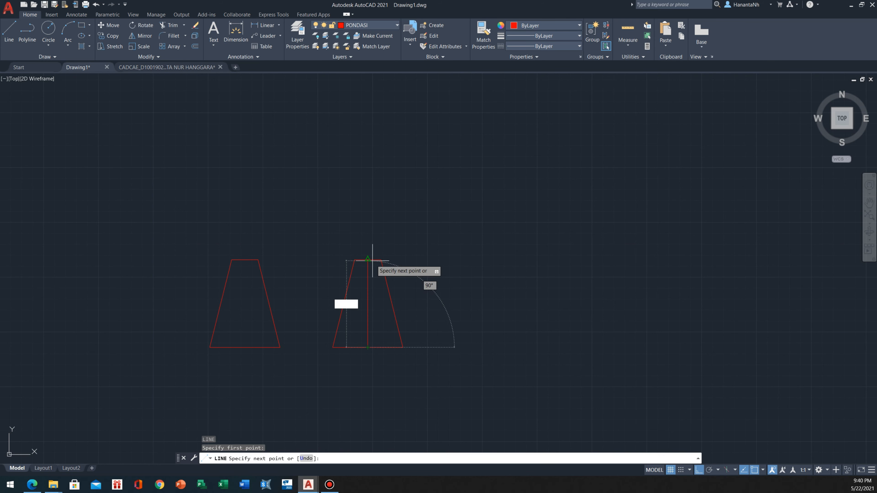
pyautogui.press('Escape')
# Make ARSIR PONDASI the current layer for the foundation hatch
pyautogui.scroll(-3, 345, 250)
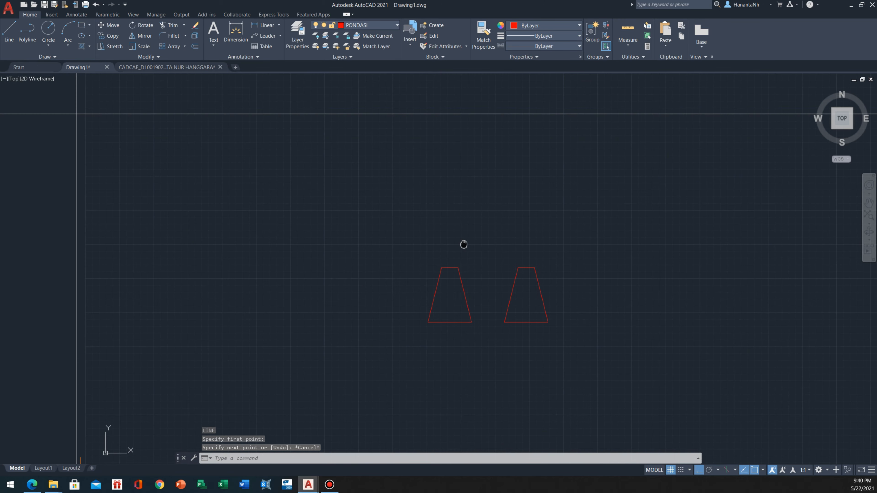
pyautogui.scroll(3, 431, 257)
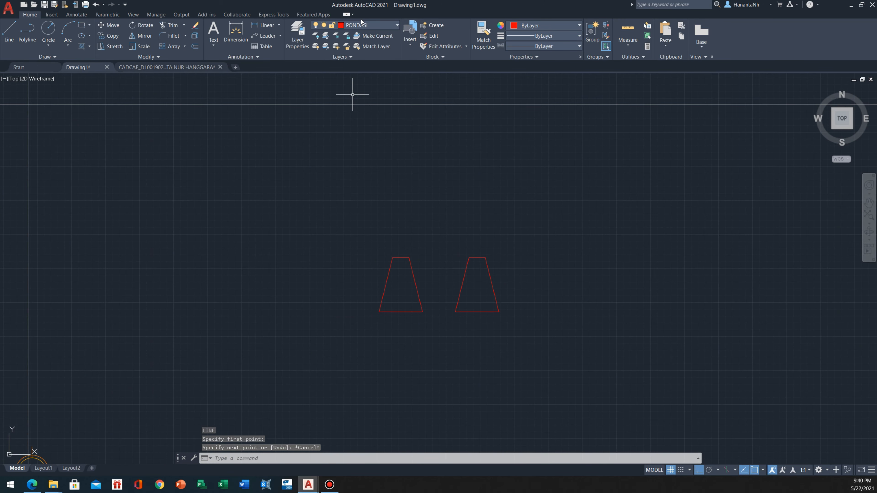
pyautogui.click(368, 25)
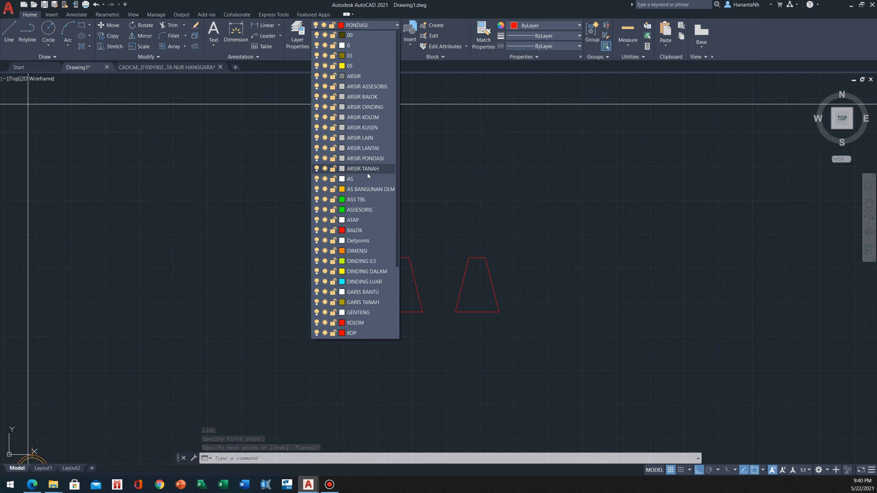
pyautogui.click(367, 159)
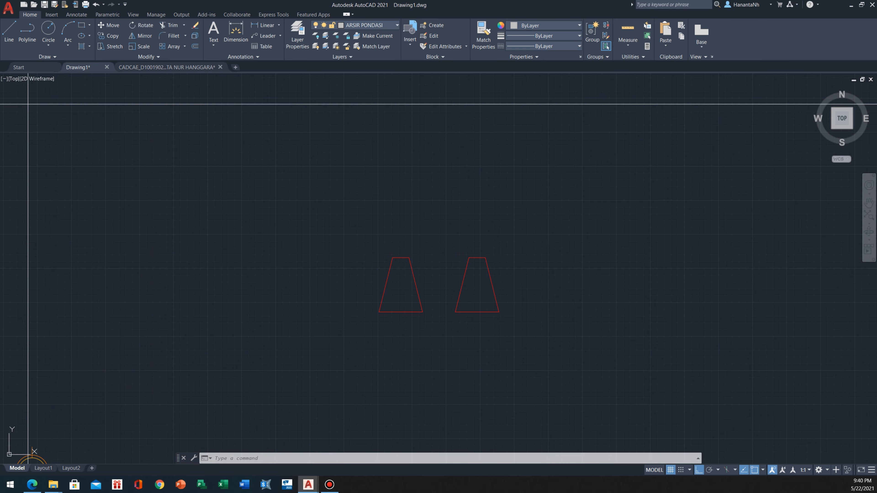
# Hatch the inside of the left foundation trapezoid with the GRAVEL pattern
pyautogui.write('h')
pyautogui.press('Return')
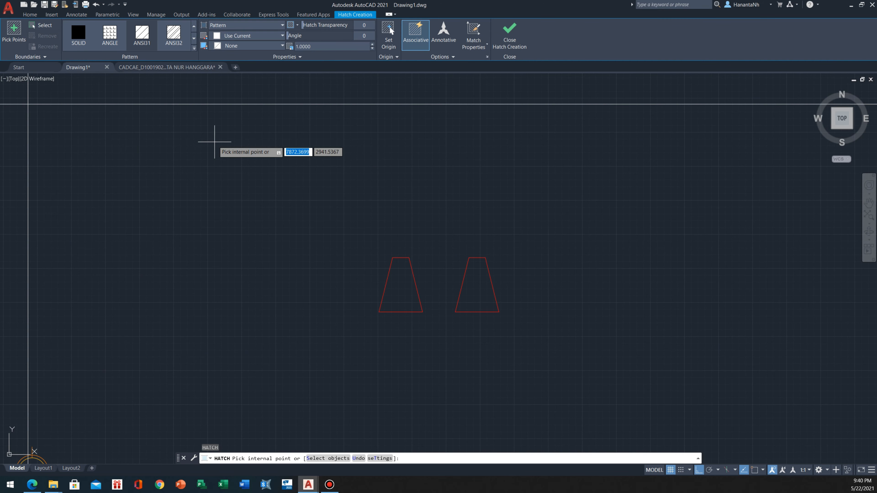
pyautogui.click(194, 48)
pyautogui.scroll(-1, 142, 120)
pyautogui.scroll(-1, 142, 120)
pyautogui.scroll(-2, 138, 116)
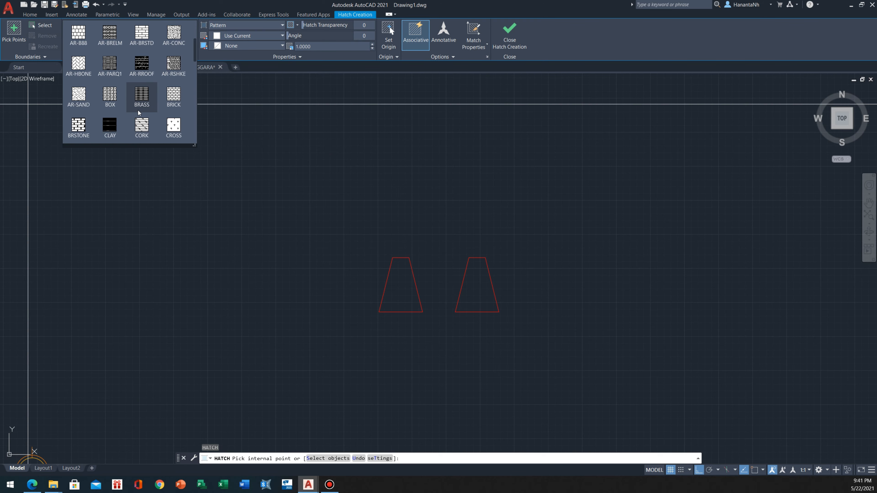
pyautogui.scroll(-5, 136, 89)
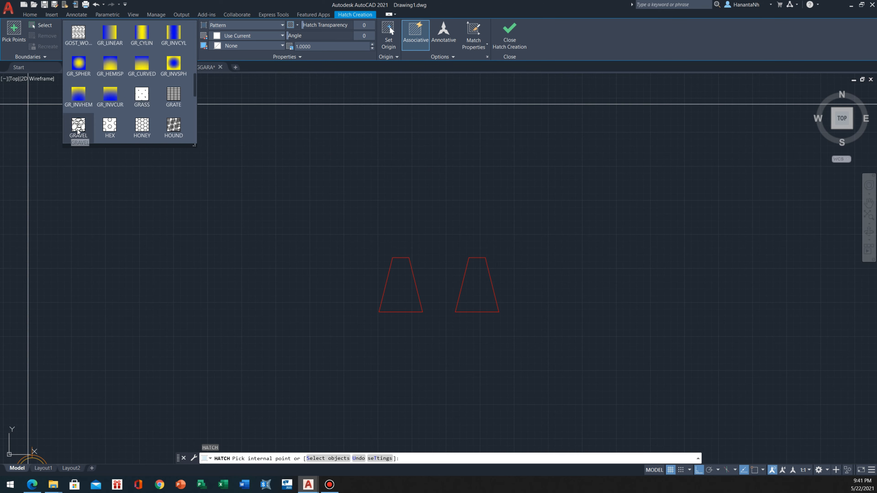
pyautogui.click(78, 128)
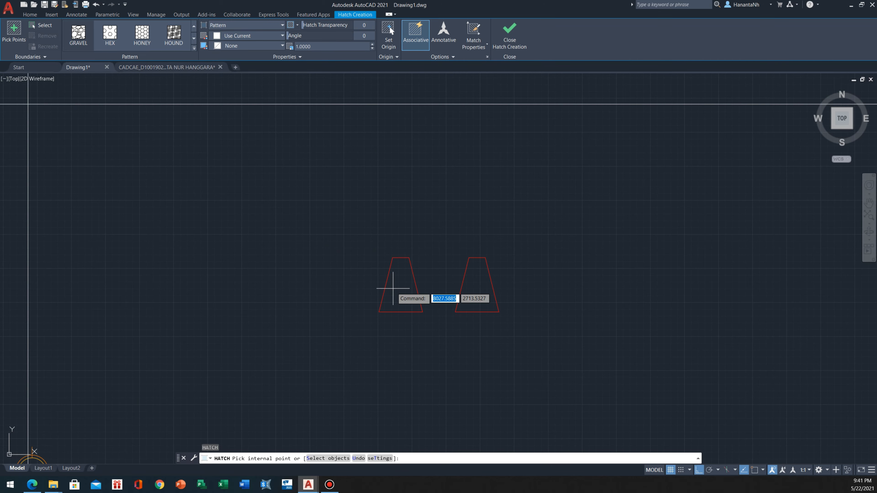
pyautogui.click(411, 281)
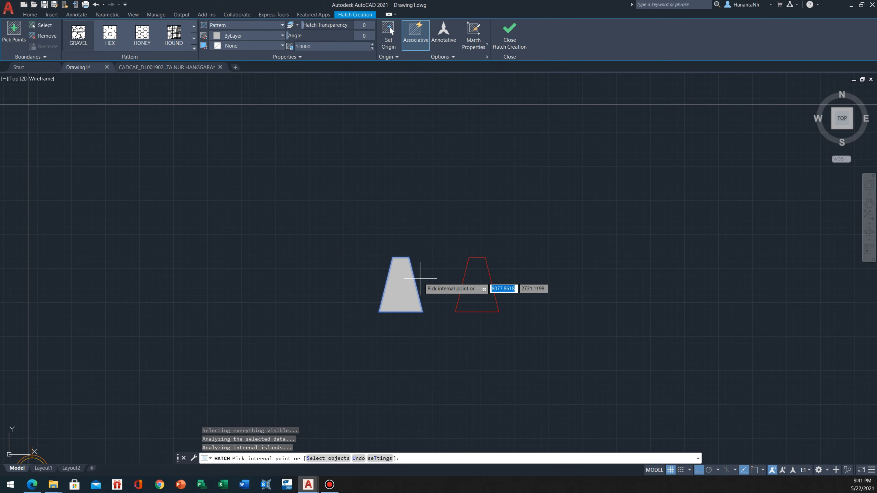
pyautogui.press('Escape')
# Set the gravel hatch's scale to 25, trying scales of 10 and 15 first
pyautogui.scroll(10, 373, 303)
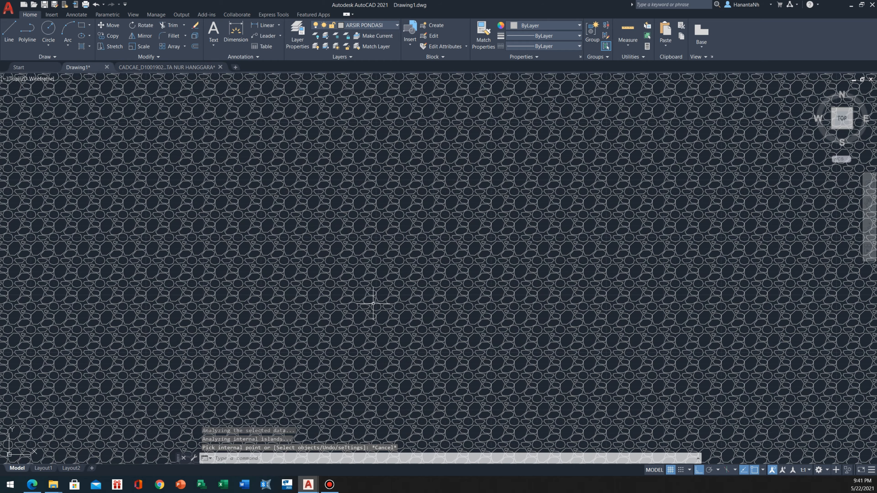
pyautogui.scroll(-10, 373, 303)
pyautogui.click(373, 303)
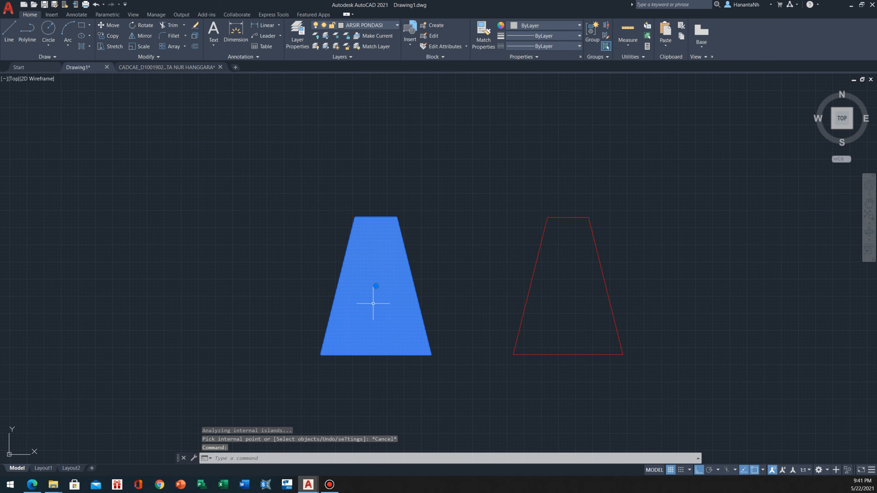
pyautogui.click(315, 45)
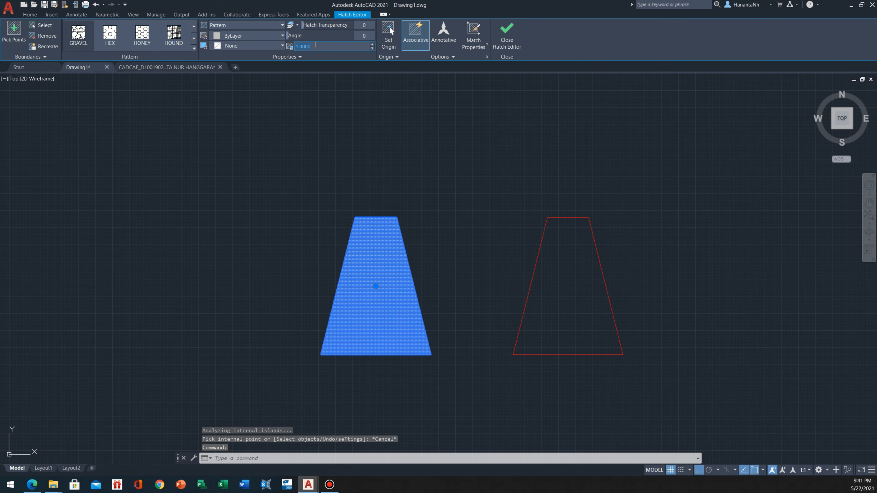
pyautogui.write('10')
pyautogui.press('Return')
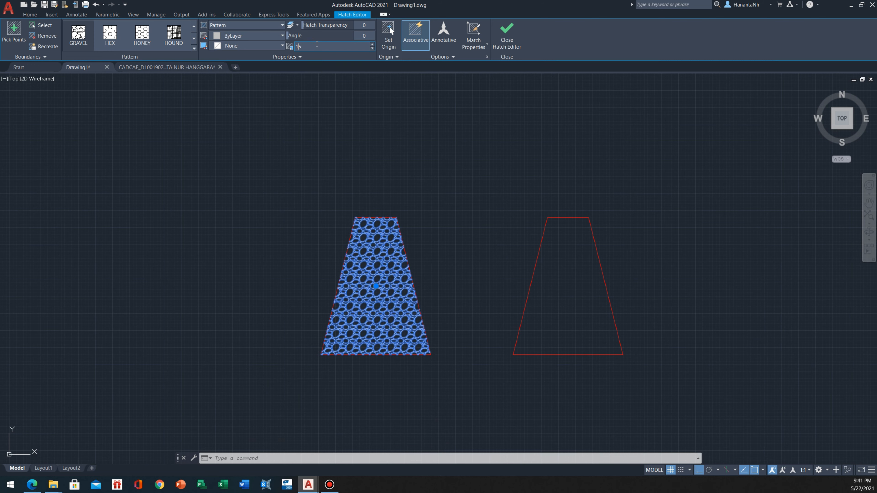
pyautogui.click(317, 44)
pyautogui.write('15')
pyautogui.press('Return')
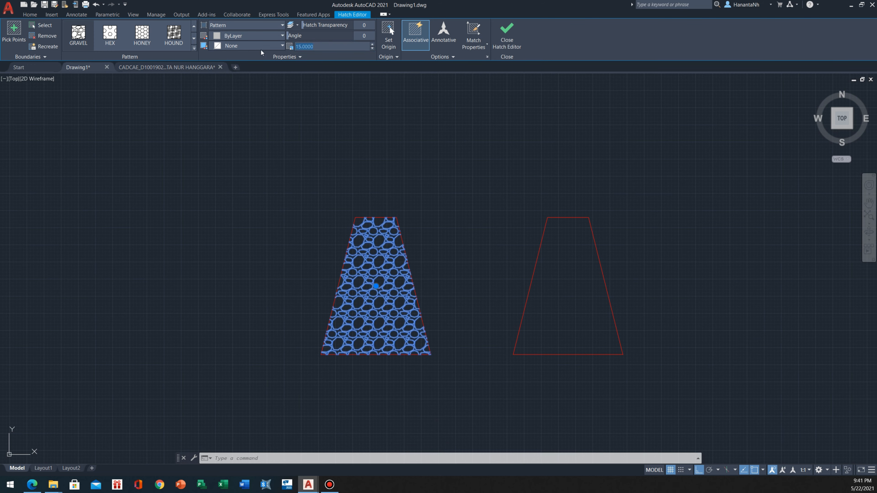
pyautogui.write('25')
pyautogui.press('Return')
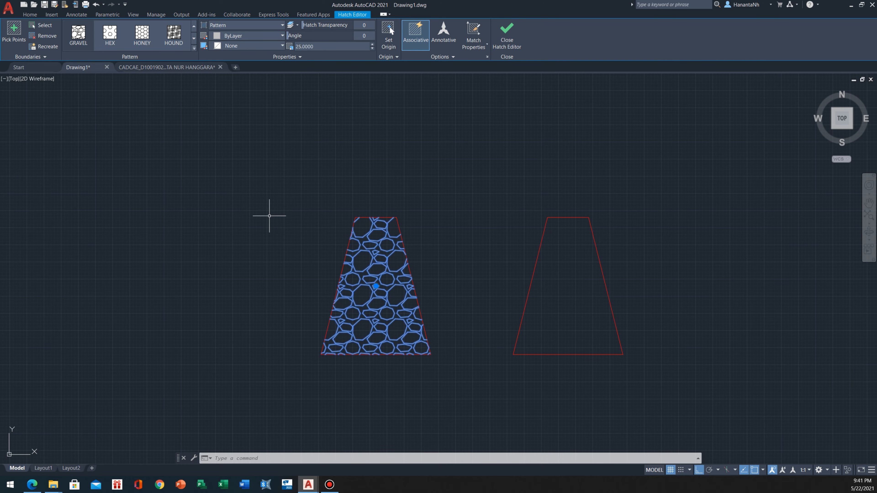
# Increase the left foundation's gravel hatch scale to 30
pyautogui.click(269, 216)
pyautogui.press('Escape')
pyautogui.press('Escape')
pyautogui.scroll(-4, 269, 215)
pyautogui.scroll(4, 271, 218)
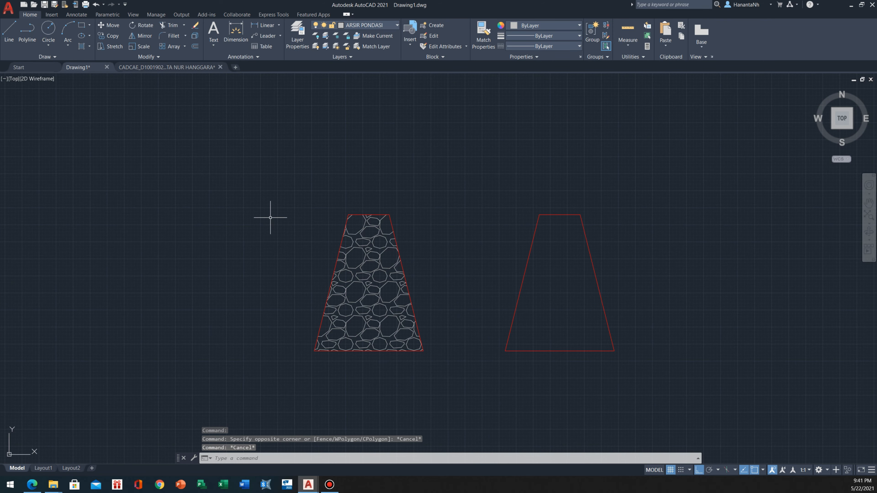
pyautogui.scroll(-5, 378, 229)
pyautogui.scroll(3, 379, 228)
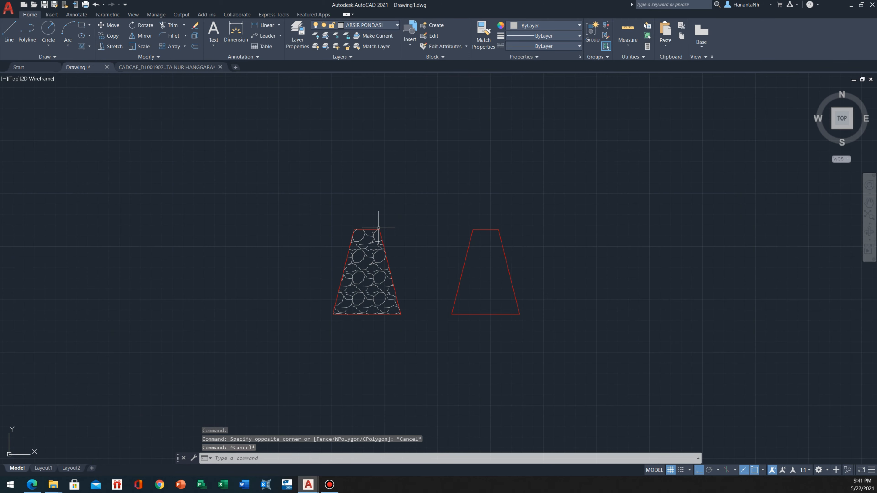
pyautogui.click(373, 262)
pyautogui.scroll(2, 375, 263)
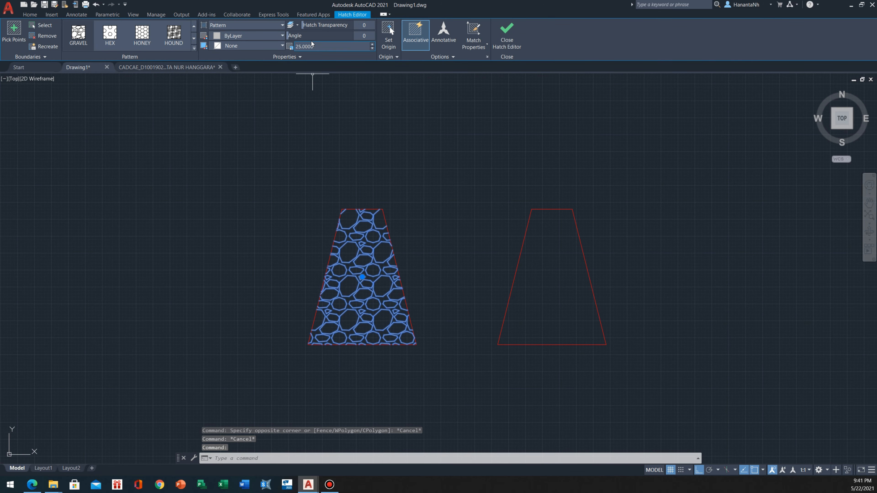
pyautogui.write('30')
pyautogui.press('Return')
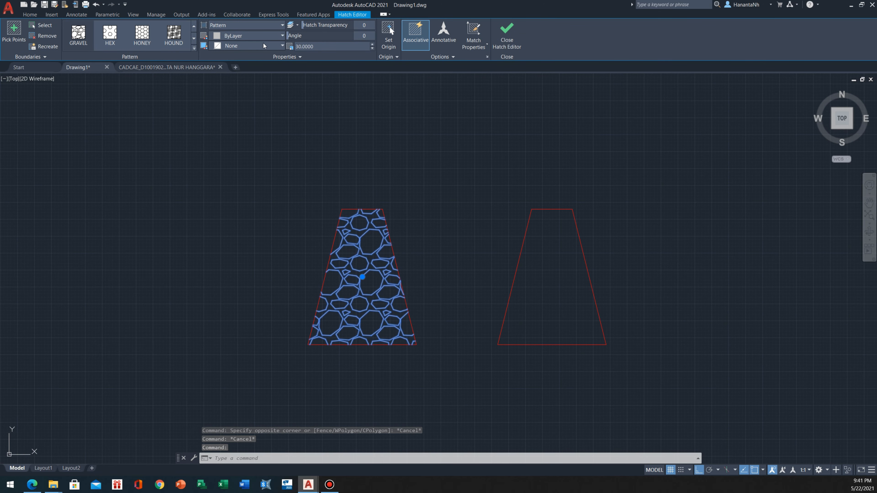
pyautogui.press('Escape')
# Hatch the inside of the right foundation trapezoid at scale 1 with the same gravel pattern
pyautogui.scroll(-2, 436, 278)
pyautogui.write('H')
pyautogui.press('Return')
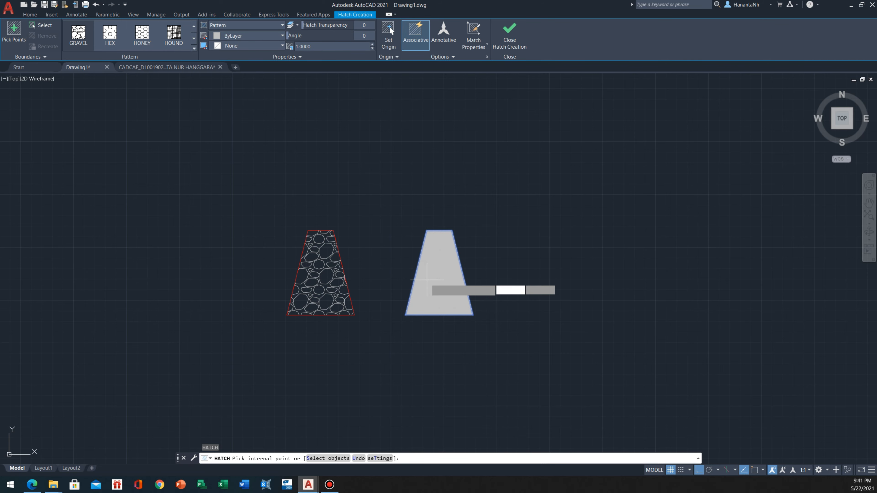
pyautogui.click(427, 280)
pyautogui.press('Escape')
# Match the right foundation's hatch properties to those of the left foundation's gravel hatch
pyautogui.moveTo(369, 274); pyautogui.dragTo(337, 298, button='middle')
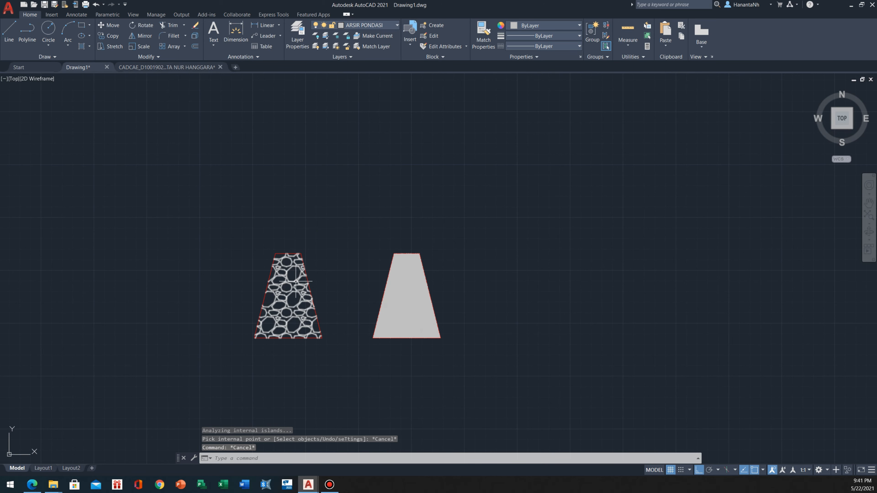
pyautogui.moveTo(296, 282); pyautogui.dragTo(313, 291, button='middle')
pyautogui.click(314, 292)
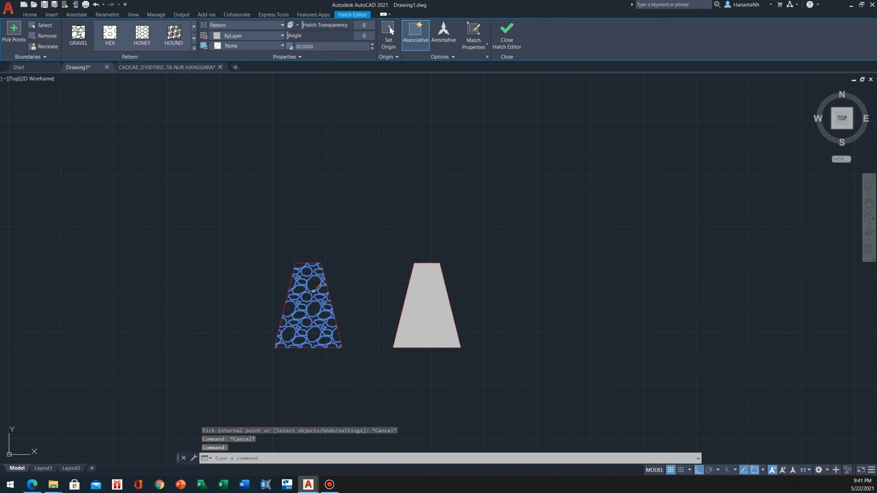
pyautogui.write('MA')
pyautogui.press('Return')
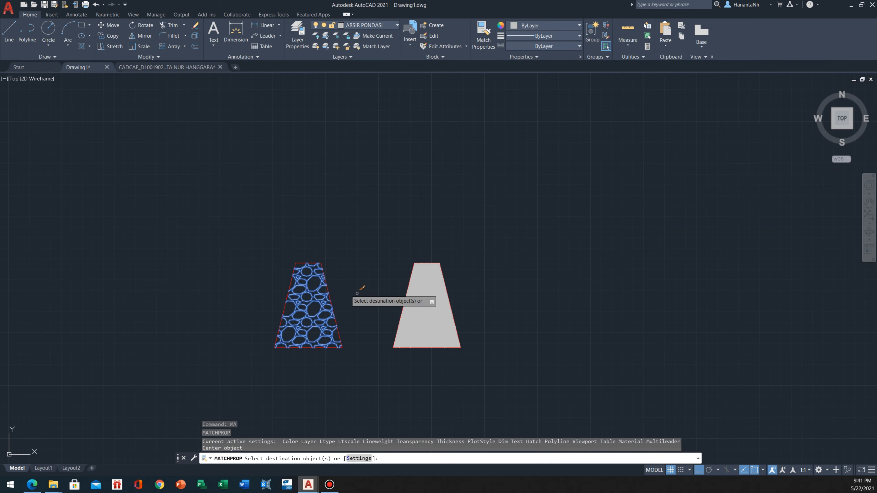
pyautogui.click(421, 306)
pyautogui.press('Escape')
# Make BALOK the current layer for the beam outline
pyautogui.scroll(-6, 418, 315)
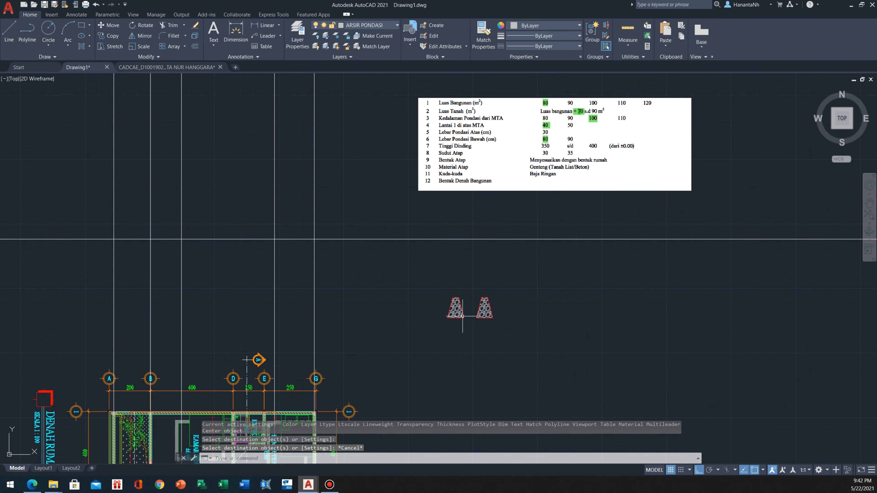
pyautogui.scroll(3, 434, 307)
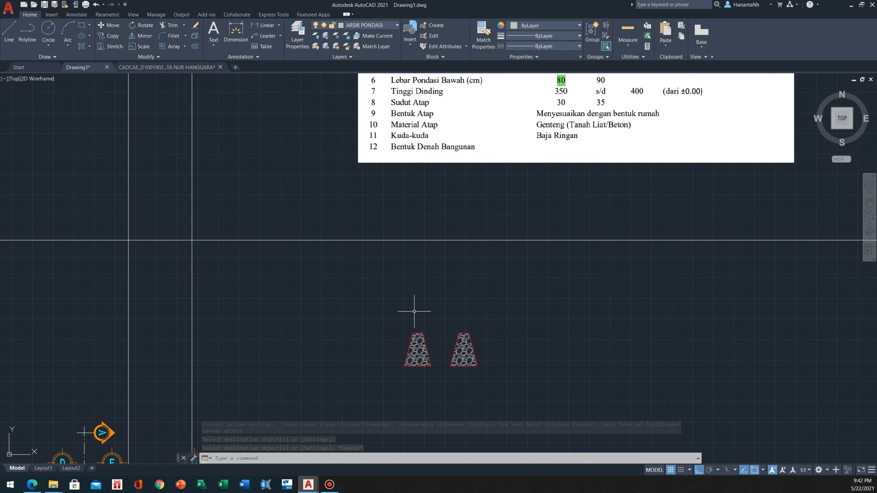
pyautogui.click(381, 24)
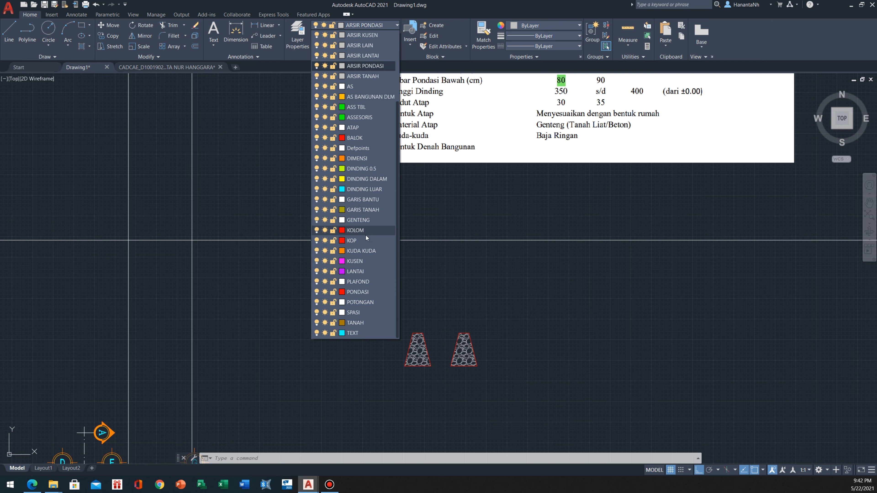
pyautogui.scroll(3, 366, 235)
pyautogui.scroll(-3, 355, 208)
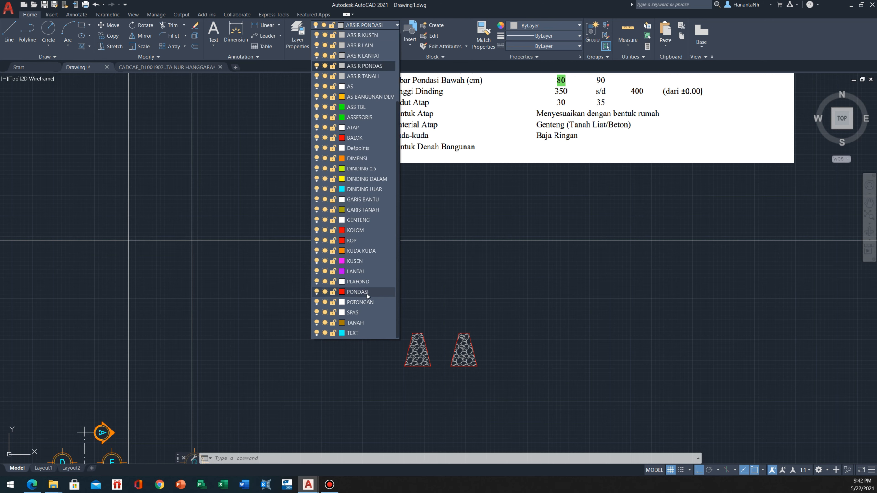
pyautogui.click(365, 137)
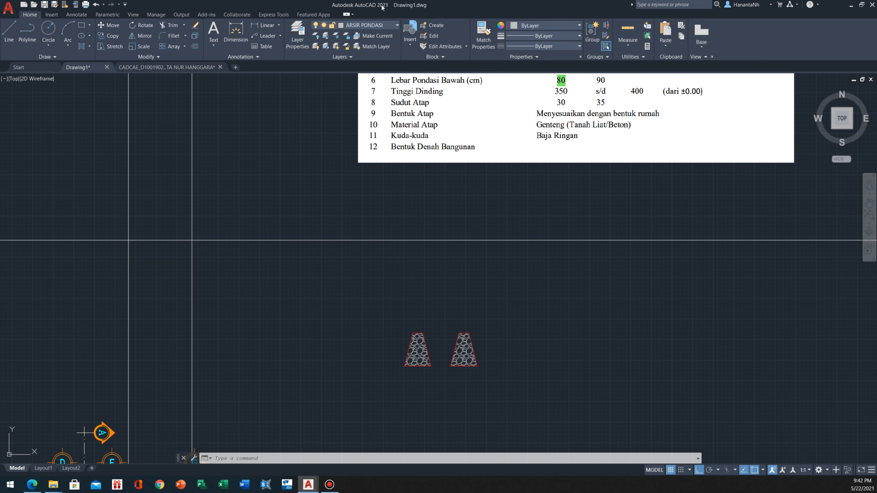
pyautogui.click(385, 26)
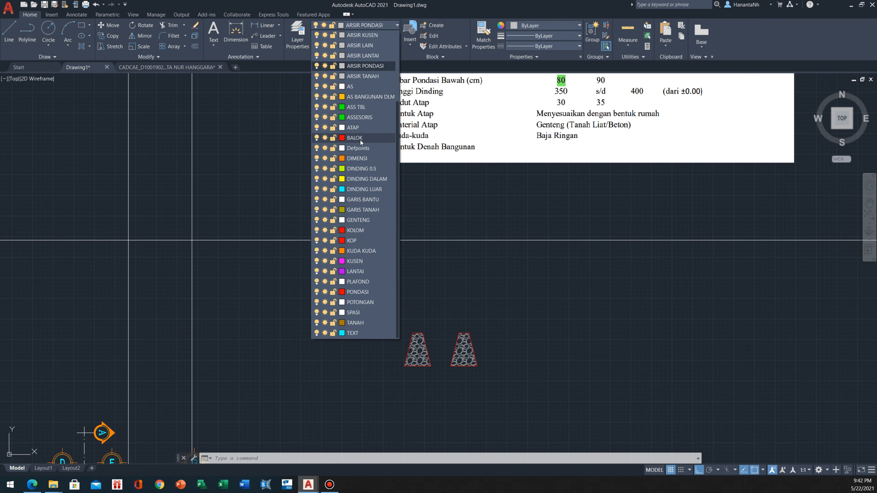
pyautogui.click(367, 140)
# Draw a rectangle 15 wide and 20 high just above the left foundation as the beam section
pyautogui.scroll(8, 402, 313)
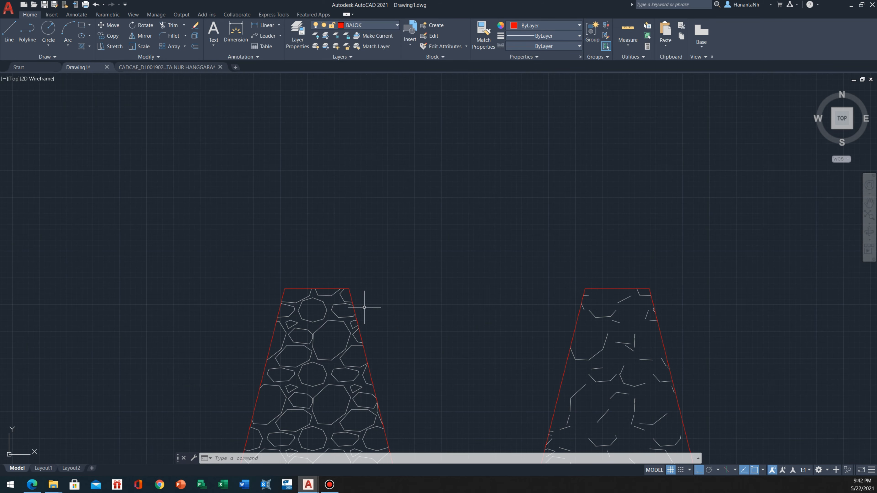
pyautogui.scroll(-2, 391, 282)
pyautogui.press('Return')
pyautogui.moveTo(383, 245); pyautogui.dragTo(378, 294, button='middle')
pyautogui.click(359, 313)
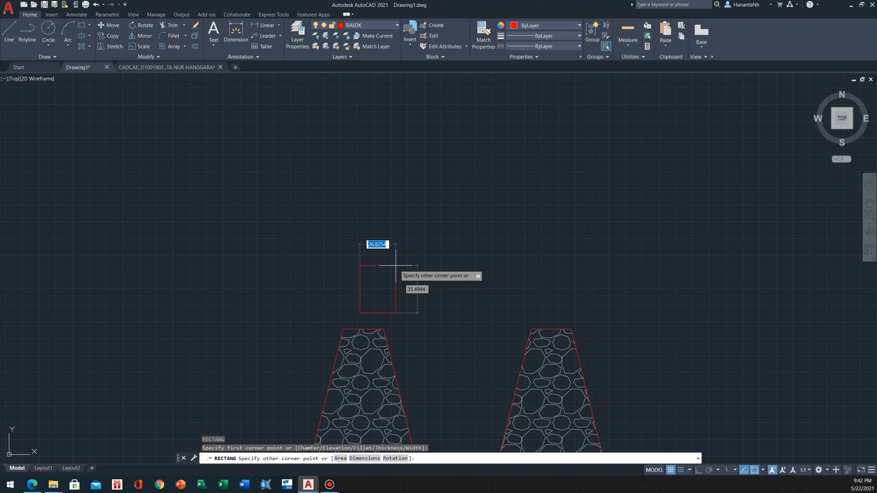
pyautogui.write('15,20')
pyautogui.press('Return')
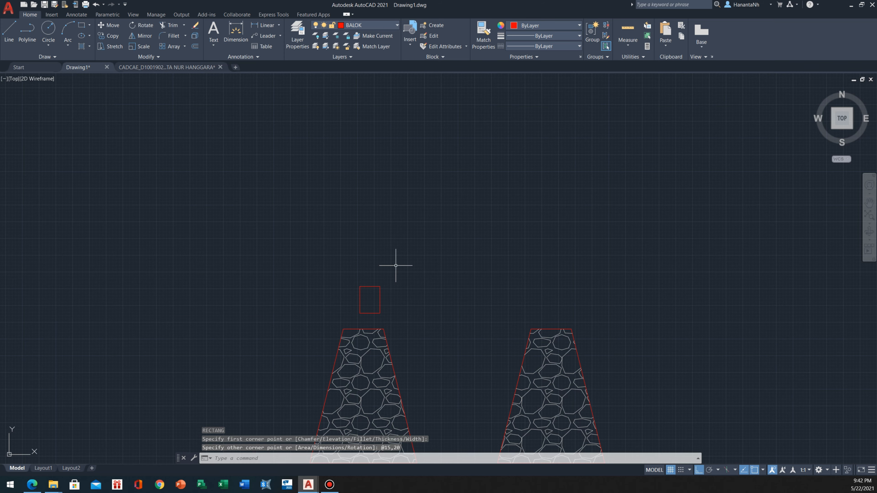
# Make ARSIR BALOK the current layer for the beam hatch
pyautogui.scroll(4, 358, 307)
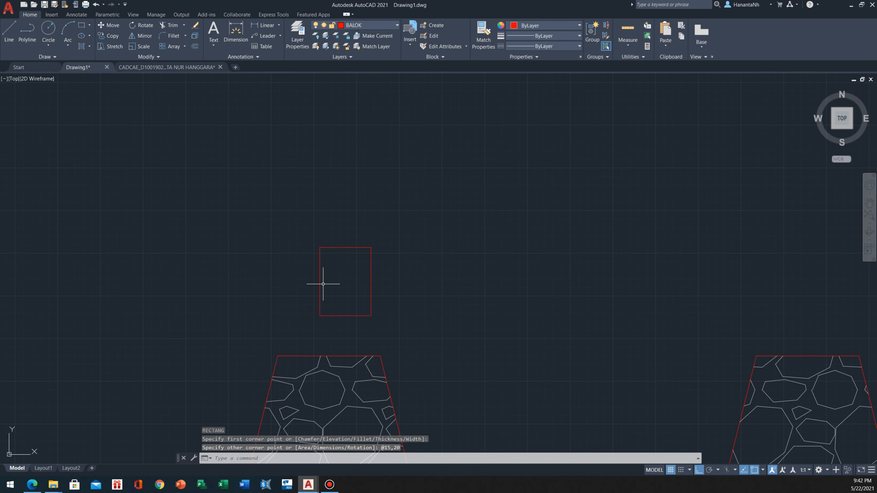
pyautogui.scroll(-3, 302, 231)
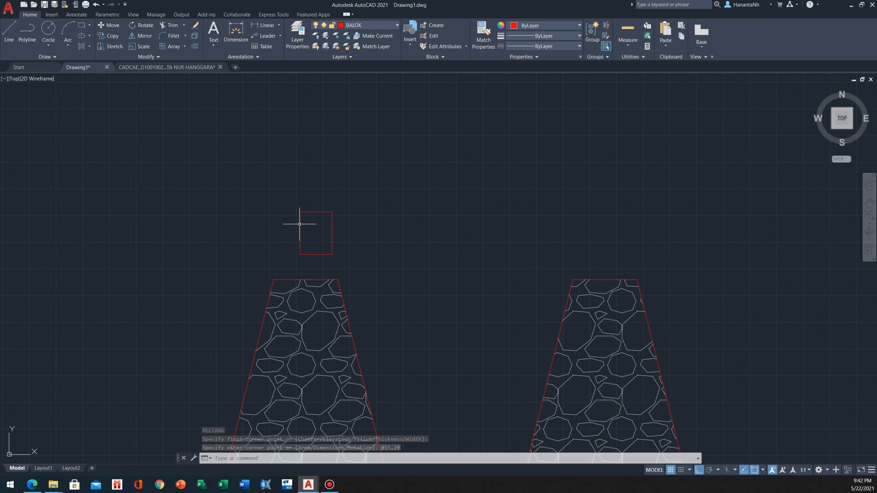
pyautogui.moveTo(356, 283); pyautogui.dragTo(376, 284, button='middle')
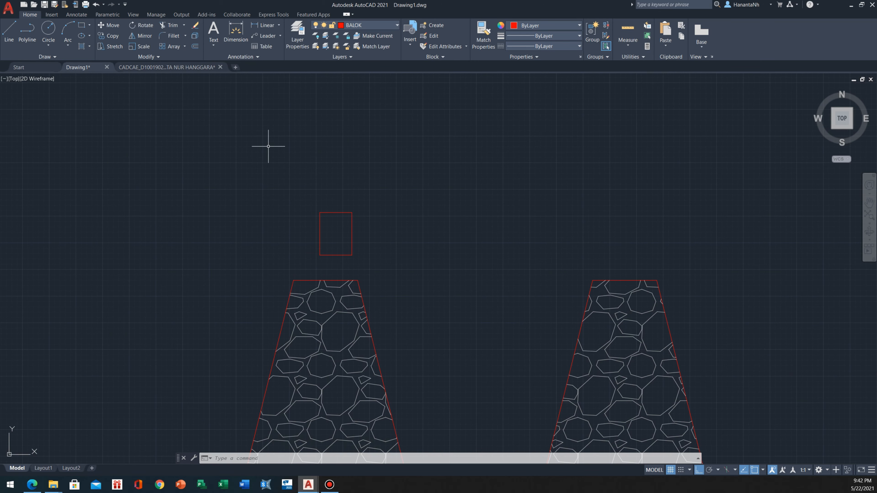
pyautogui.click(361, 26)
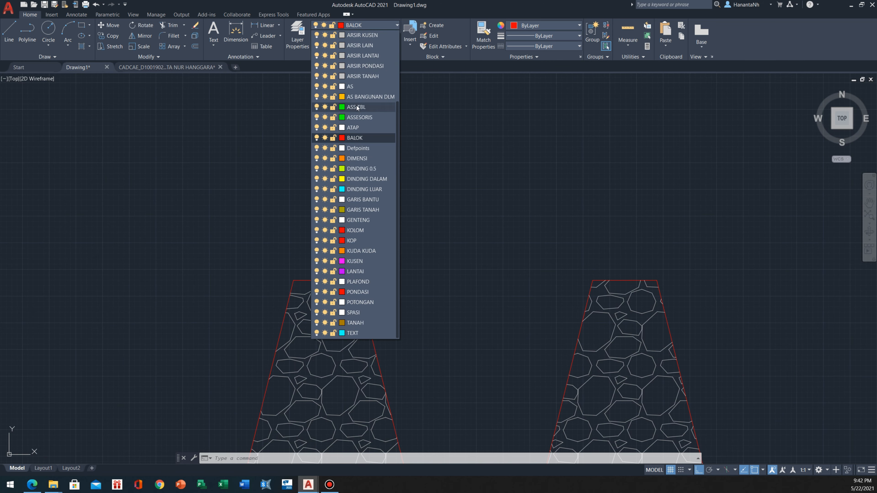
pyautogui.click(374, 66)
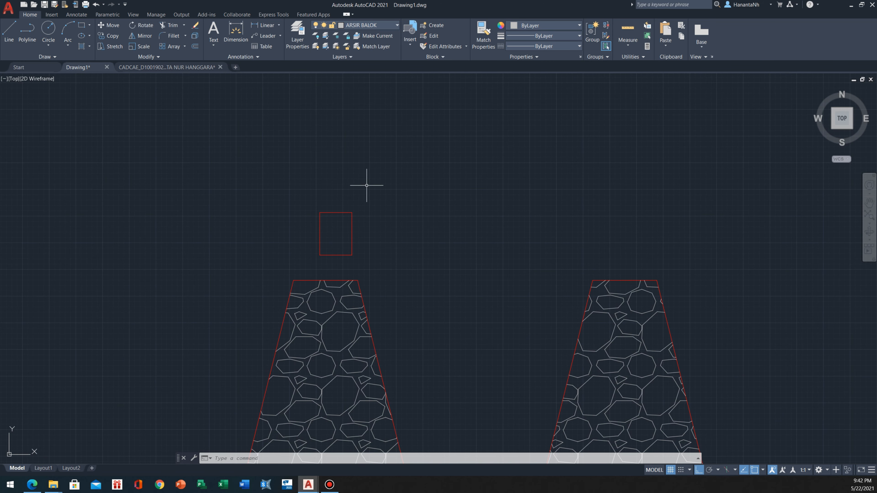
# Hatch the inside of the beam rectangle with the AR-CONC pattern
pyautogui.write('h')
pyautogui.press('Return')
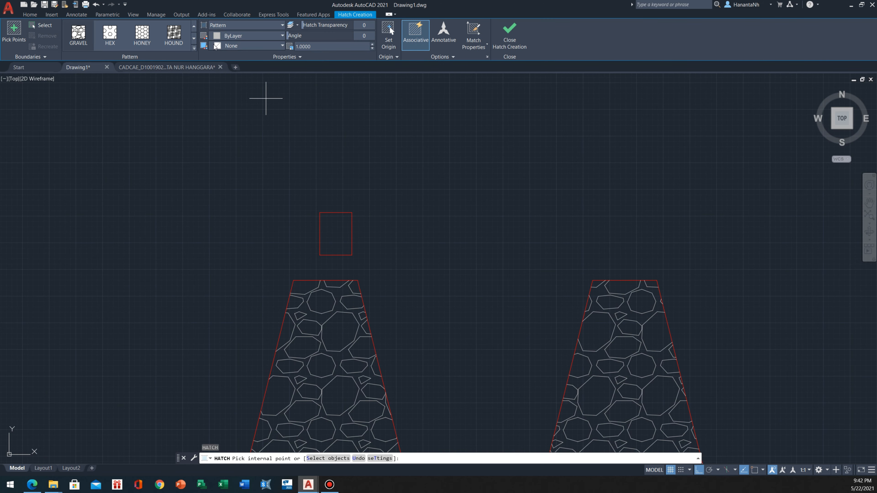
pyautogui.click(194, 47)
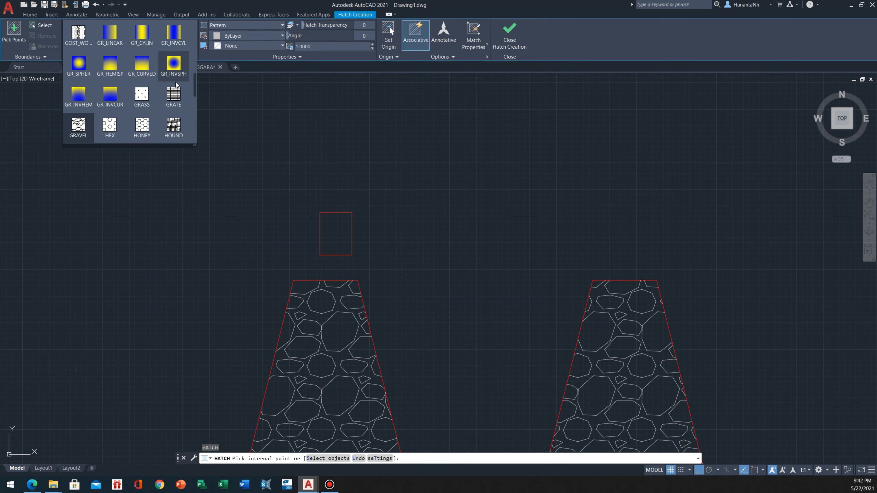
pyautogui.scroll(-3, 176, 85)
pyautogui.scroll(2, 174, 79)
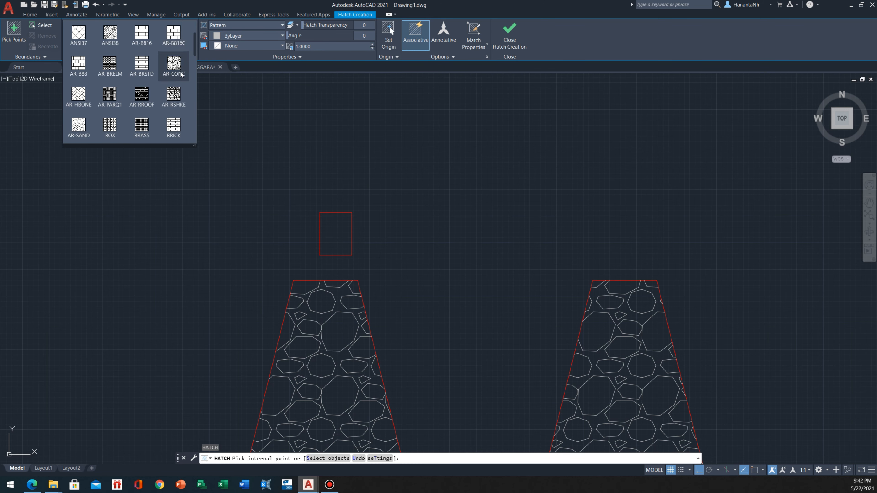
pyautogui.click(180, 71)
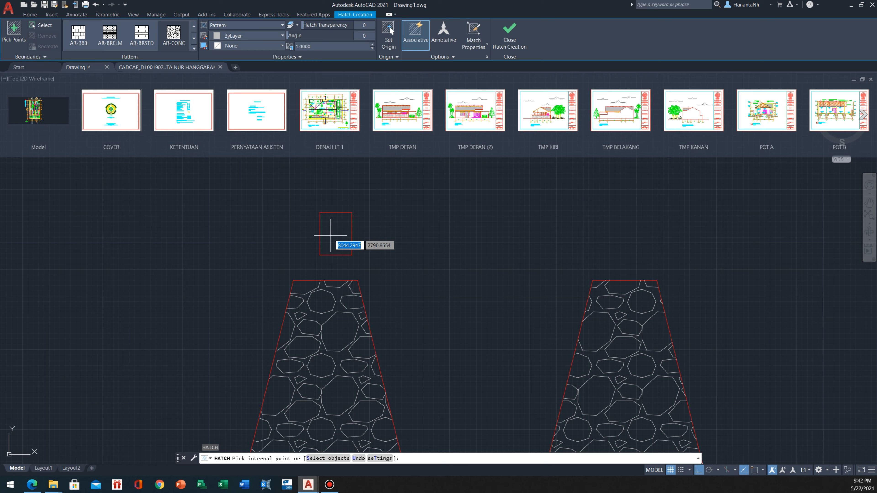
pyautogui.click(330, 236)
pyautogui.press('Escape')
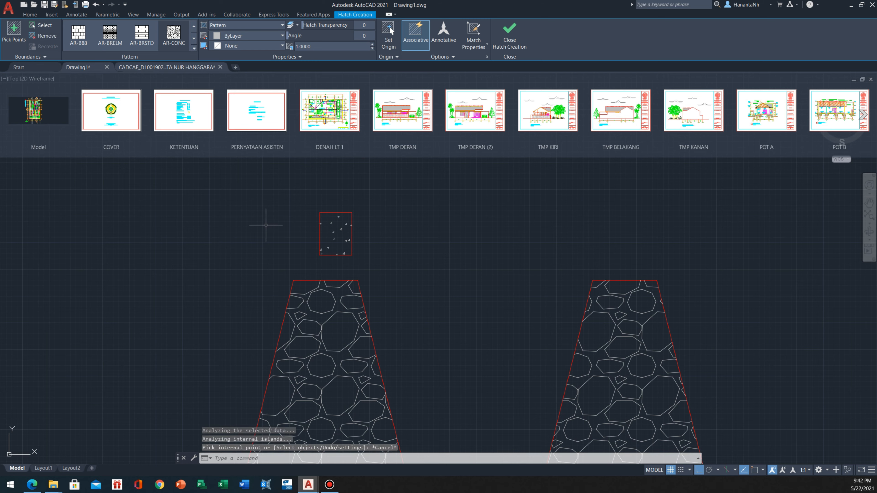
pyautogui.press('Escape')
pyautogui.press('Escape')
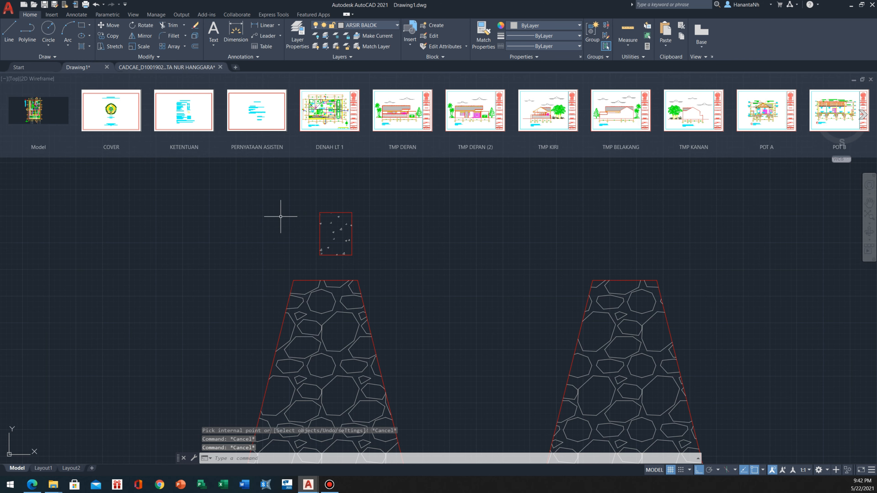
pyautogui.click(280, 239)
pyautogui.press('Escape')
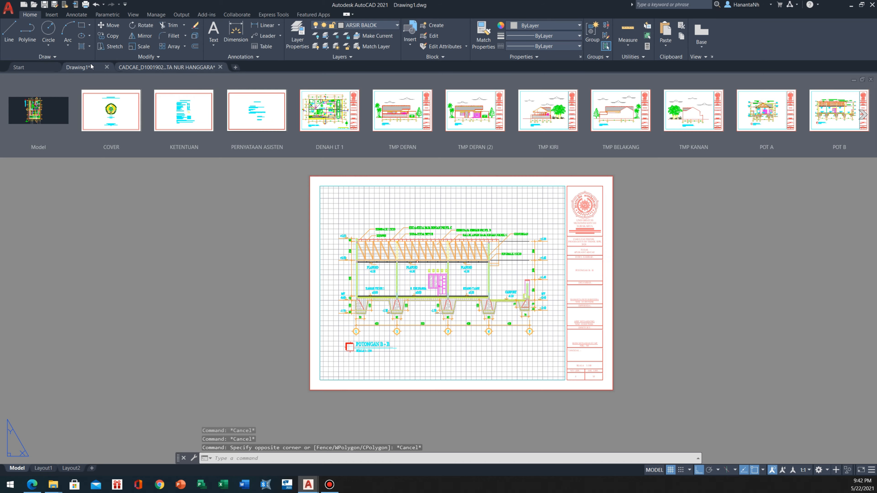
# Set the scale of the beam rectangle's concrete hatch to 0.8
pyautogui.scroll(2, 333, 241)
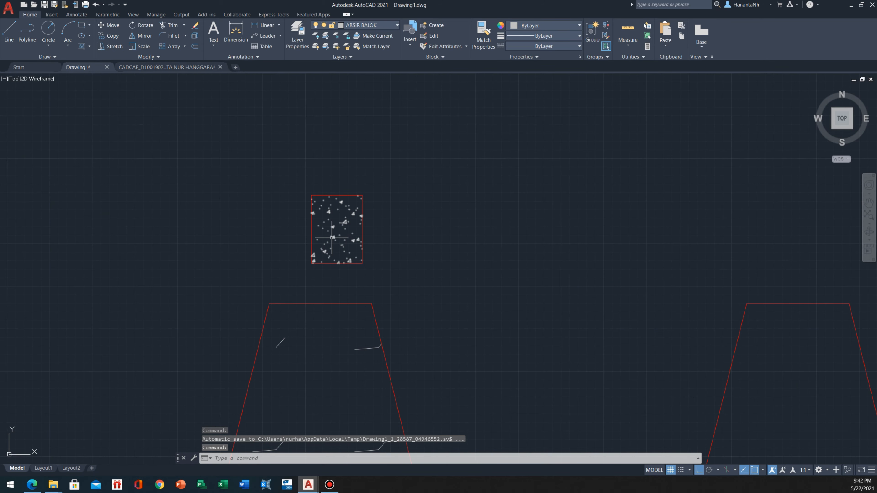
pyautogui.scroll(-4, 330, 239)
pyautogui.scroll(4, 327, 239)
pyautogui.scroll(-2, 324, 238)
pyautogui.scroll(3, 336, 226)
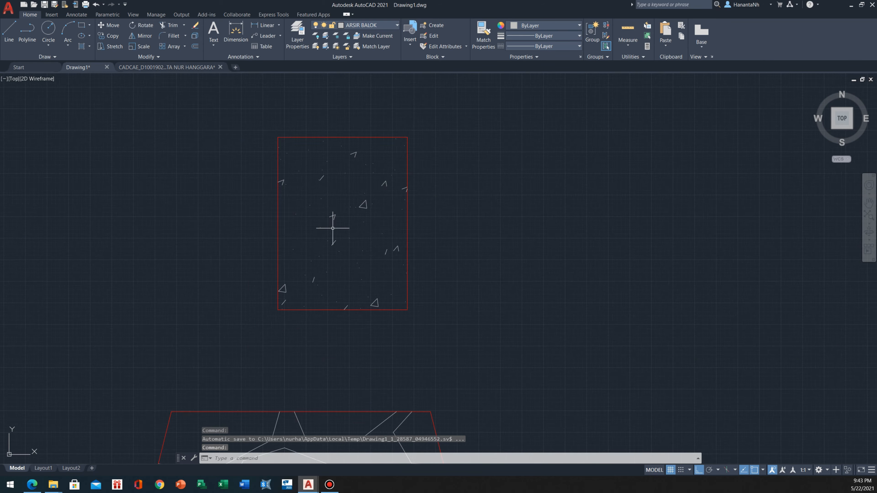
pyautogui.scroll(-2, 337, 212)
pyautogui.click(339, 208)
pyautogui.click(333, 216)
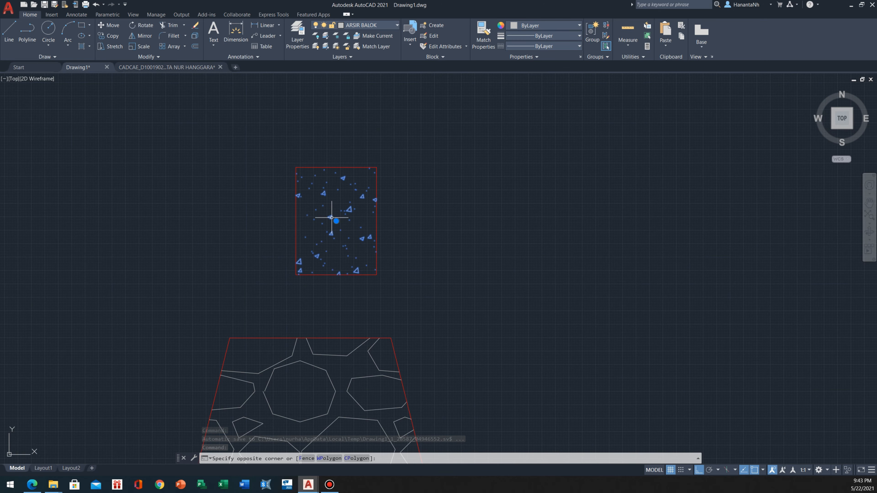
pyautogui.scroll(2, 331, 216)
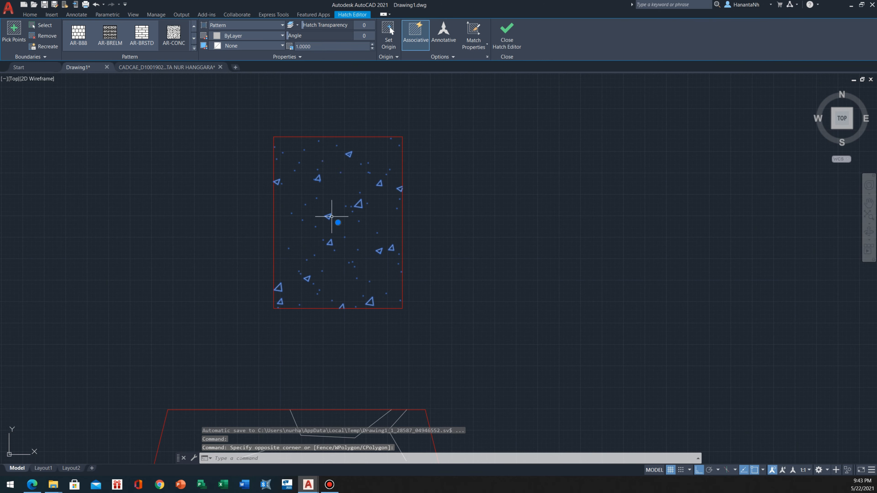
pyautogui.click(324, 46)
pyautogui.write('0.1')
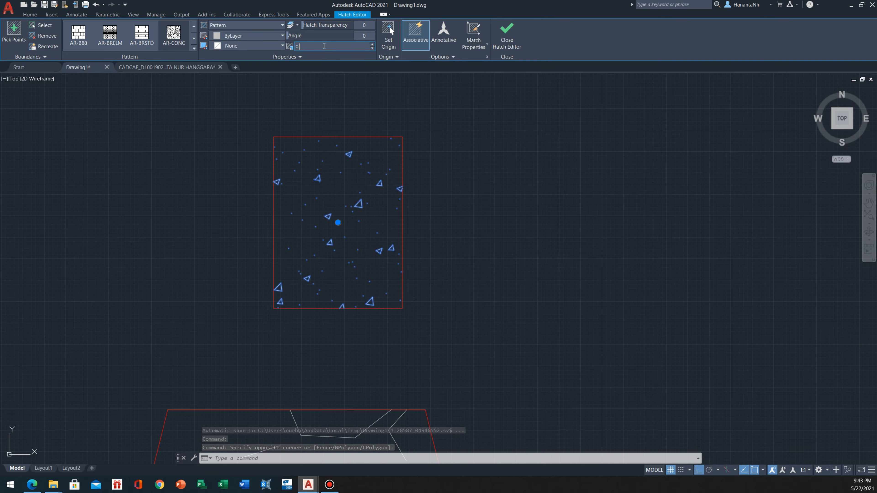
pyautogui.write('.8')
pyautogui.press('Return')
pyautogui.press('Escape')
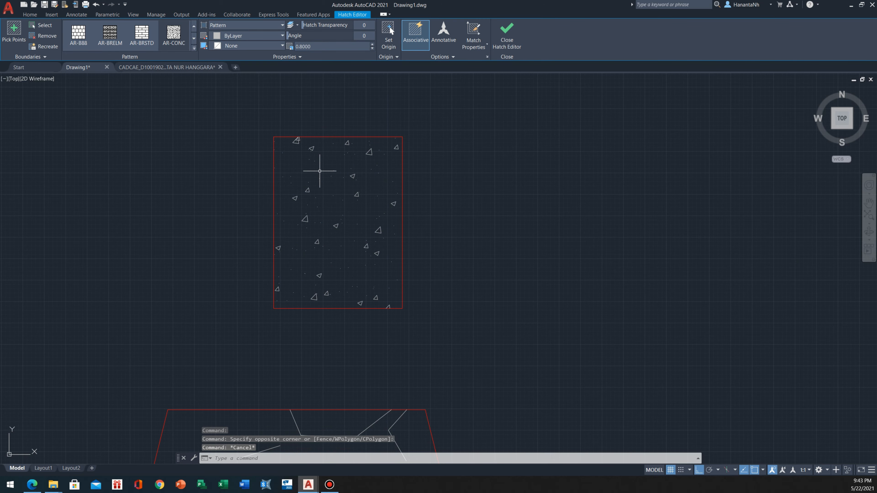
# Move the hatched beam so its bottom midpoint sits on the midpoint of the left foundation's top edge
pyautogui.scroll(-5, 318, 172)
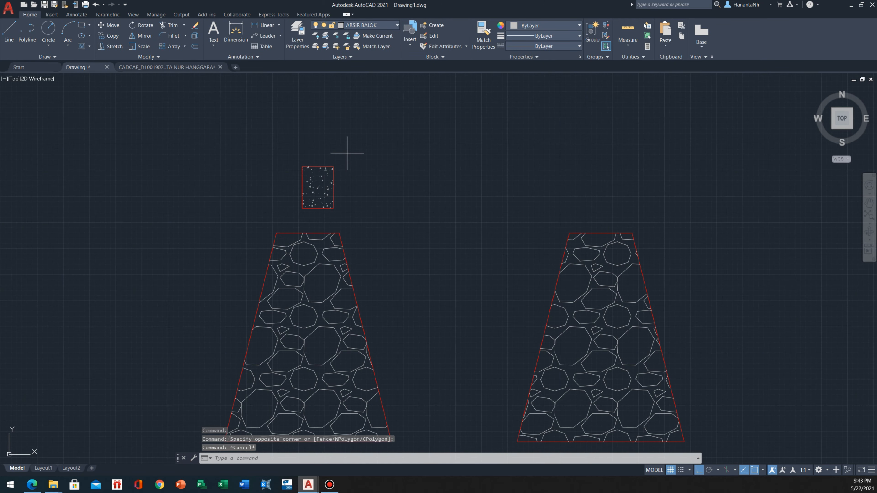
pyautogui.click(347, 153)
pyautogui.click(301, 182)
pyautogui.scroll(2, 300, 182)
pyautogui.write('m')
pyautogui.press('Return')
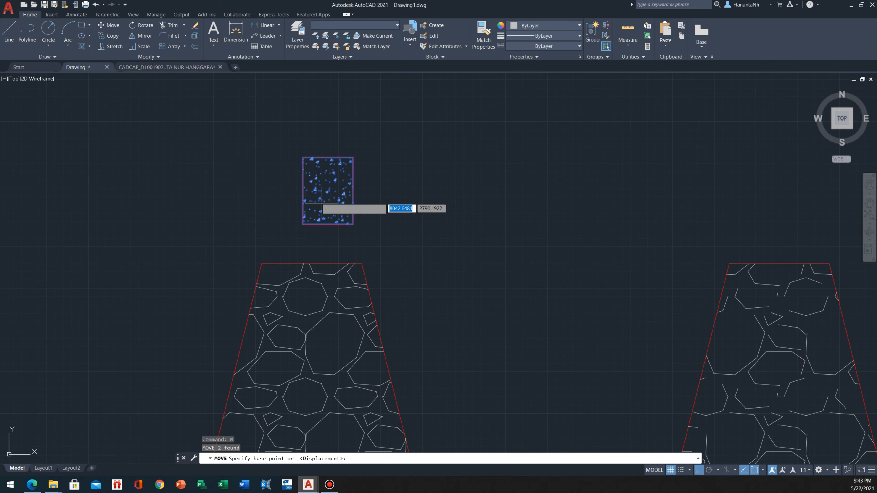
pyautogui.click(328, 223)
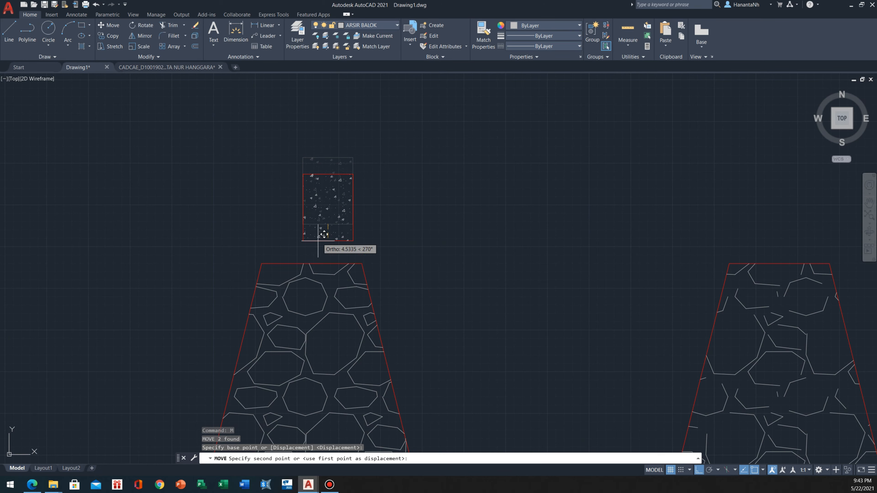
pyautogui.click(311, 260)
# Copy the foundation with its beam from the top-edge midpoint to where the axis B construction line meets the horizontal line
pyautogui.scroll(-7, 321, 190)
pyautogui.moveTo(324, 190); pyautogui.dragTo(345, 225, button='middle')
pyautogui.scroll(-4, 344, 224)
pyautogui.moveTo(289, 204); pyautogui.dragTo(322, 201, button='middle')
pyautogui.scroll(2, 334, 262)
pyautogui.moveTo(333, 261); pyautogui.dragTo(388, 231, button='middle')
pyautogui.scroll(-2, 388, 231)
pyautogui.moveTo(220, 287); pyautogui.dragTo(285, 316, button='middle')
pyautogui.scroll(2, 428, 253)
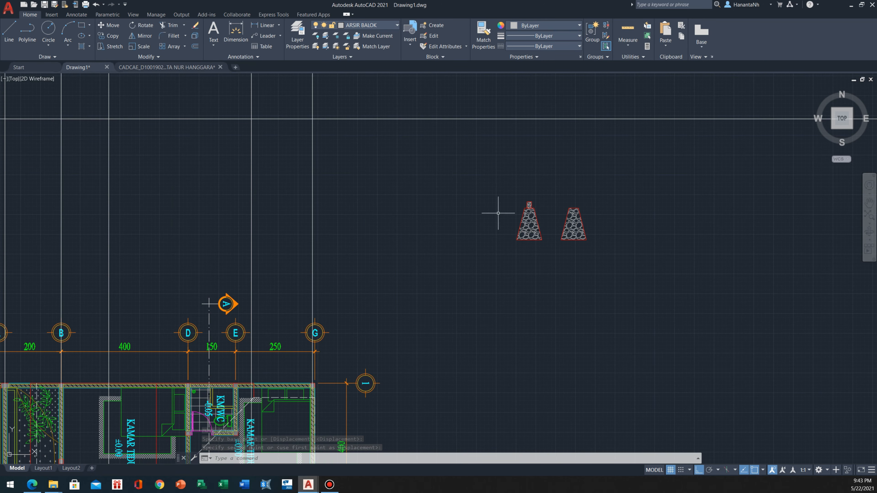
pyautogui.click(552, 189)
pyautogui.click(484, 266)
pyautogui.moveTo(519, 200); pyautogui.dragTo(430, 274, button='middle')
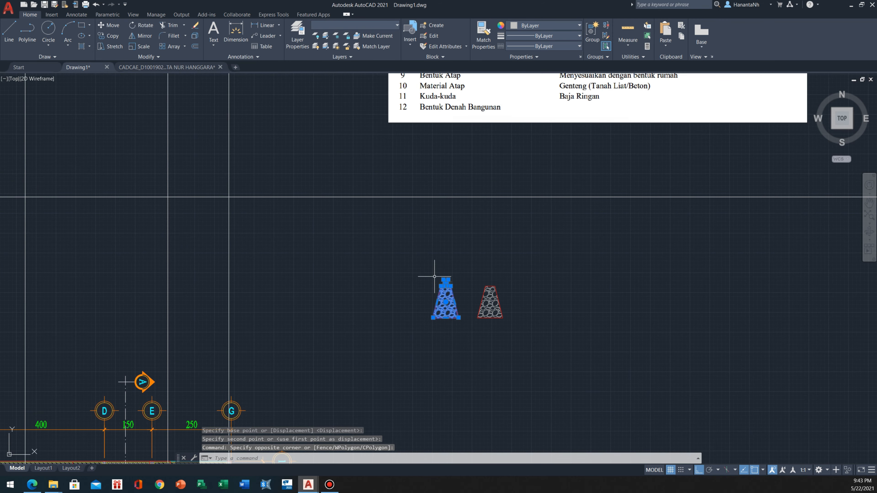
pyautogui.write('co')
pyautogui.press('Return')
pyautogui.scroll(5, 439, 287)
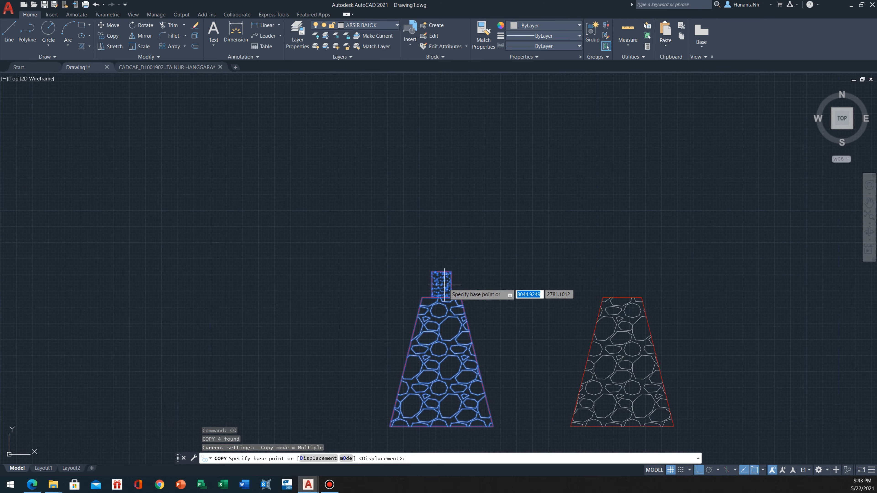
pyautogui.click(445, 297)
pyautogui.scroll(-6, 497, 275)
pyautogui.scroll(1, 366, 266)
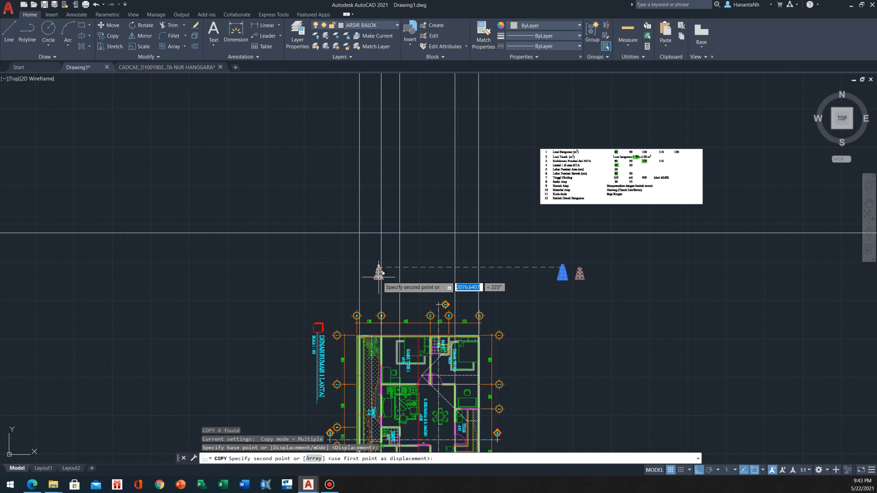
pyautogui.scroll(2, 345, 255)
pyautogui.moveTo(333, 252); pyautogui.dragTo(299, 203, button='middle')
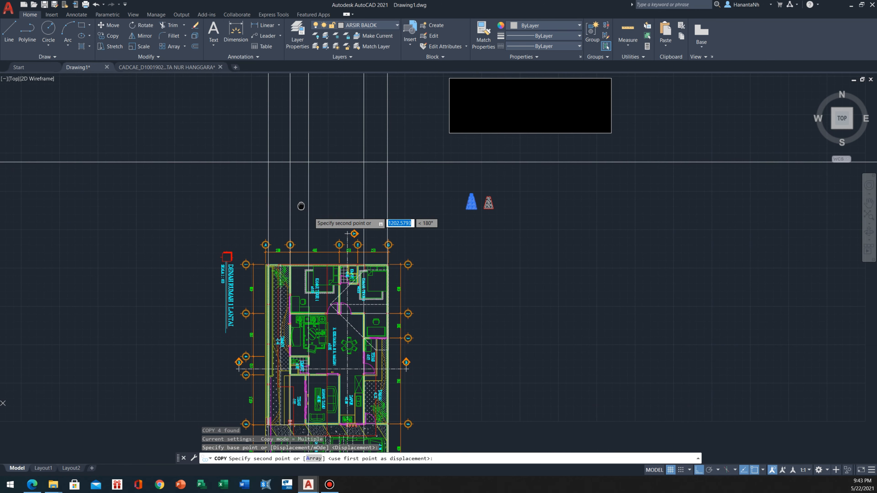
pyautogui.click(291, 161)
pyautogui.scroll(2, 297, 161)
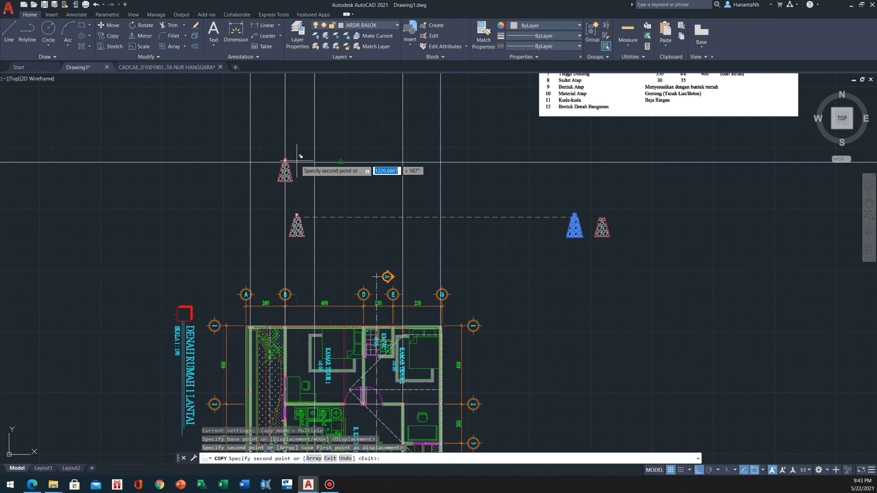
# Place three more copies where the remaining vertical construction lines from right of axis B to axis G meet the horizontal line
pyautogui.click(314, 161)
pyautogui.moveTo(386, 183); pyautogui.dragTo(335, 146, button='middle')
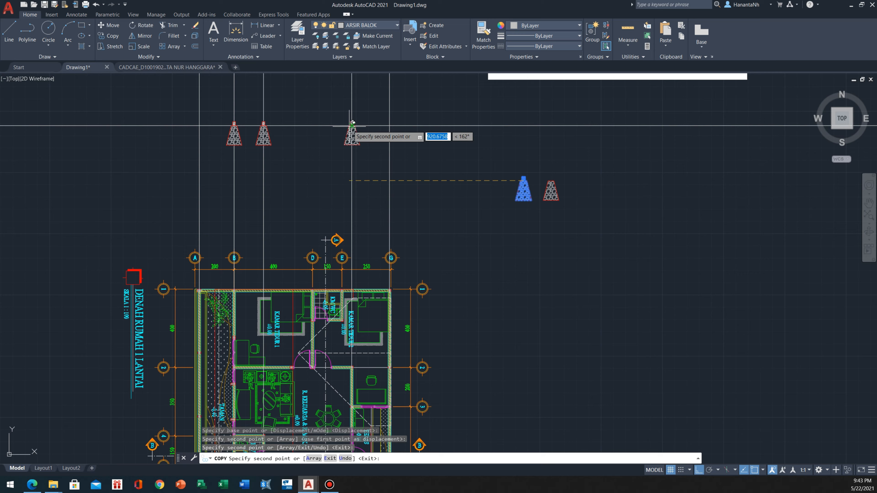
pyautogui.click(352, 126)
pyautogui.click(391, 126)
pyautogui.scroll(-2, 358, 151)
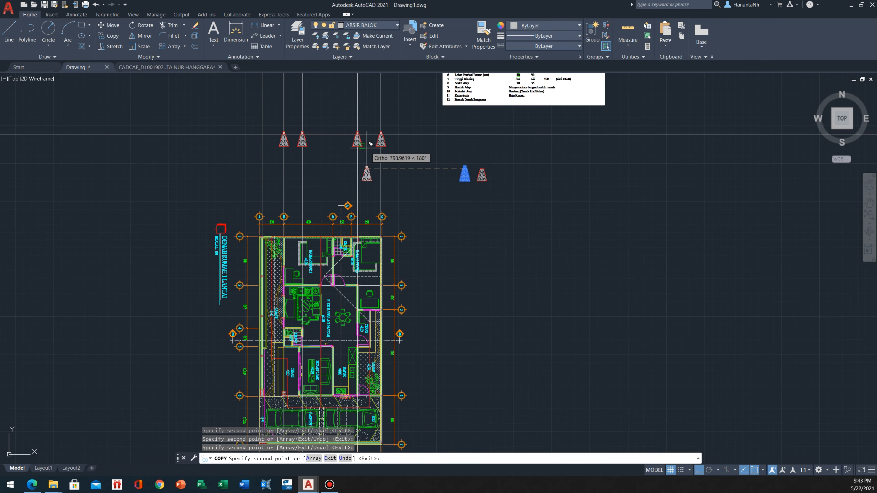
pyautogui.press('Escape')
# Copy the axis B foundation and beam to the intersection of the axis A construction line and the horizontal line
pyautogui.scroll(4, 352, 152)
pyautogui.scroll(-2, 359, 152)
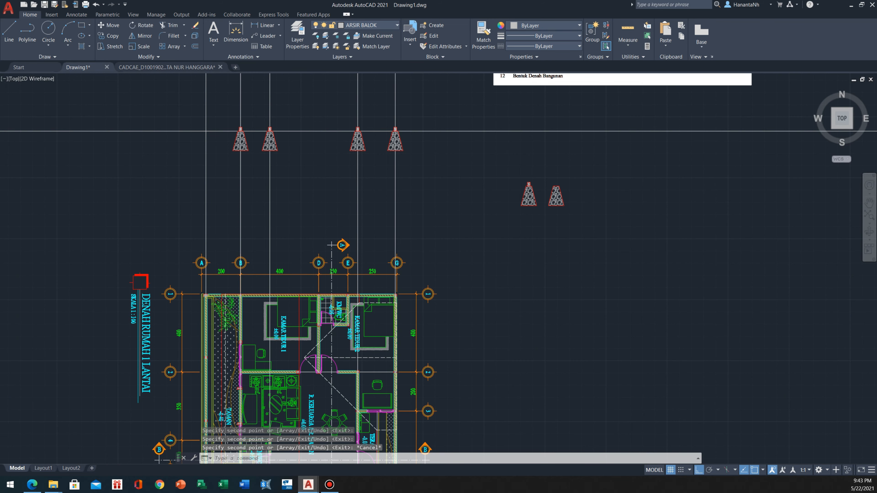
pyautogui.scroll(2, 259, 121)
pyautogui.scroll(-2, 242, 125)
pyautogui.moveTo(241, 341); pyautogui.dragTo(247, 323, button='middle')
pyautogui.scroll(-2, 259, 294)
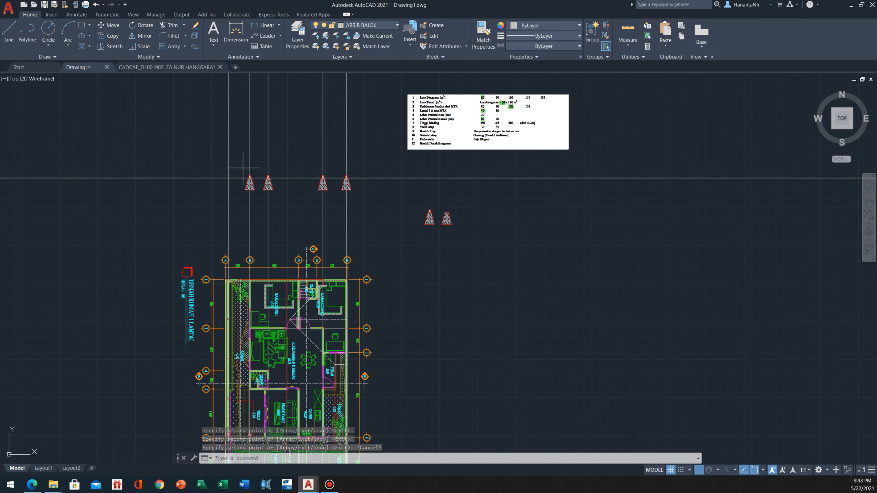
pyautogui.scroll(4, 241, 166)
pyautogui.click(237, 165)
pyautogui.click(288, 245)
pyautogui.scroll(4, 256, 193)
pyautogui.write('c')
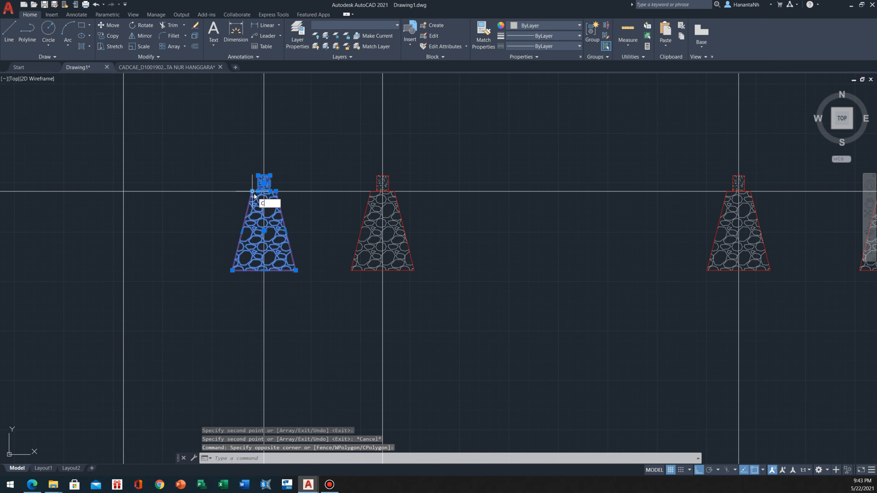
pyautogui.write('o')
pyautogui.press('Return')
pyautogui.click(263, 192)
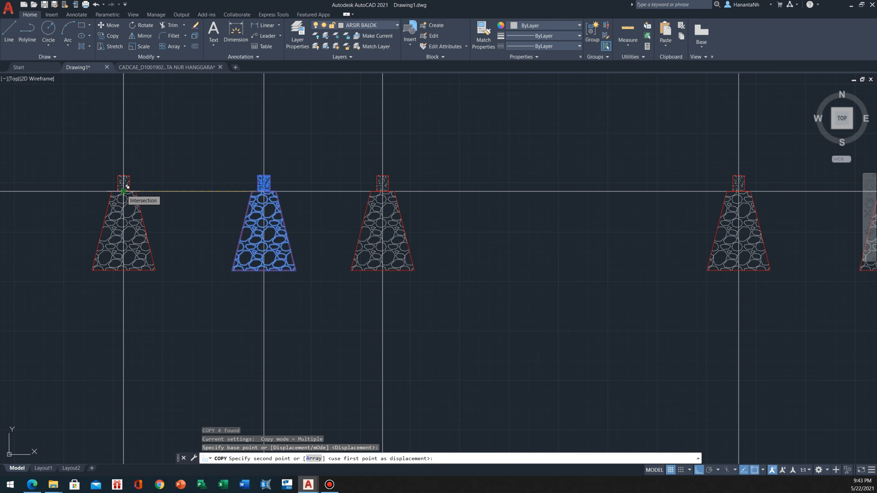
pyautogui.click(123, 192)
pyautogui.press('Escape')
# Erase the two original foundations and the beam standing apart from the section's construction lines
pyautogui.scroll(-4, 123, 191)
pyautogui.moveTo(501, 236); pyautogui.dragTo(740, 318)
pyautogui.write('e')
pyautogui.press('Return')
pyautogui.moveTo(563, 257); pyautogui.dragTo(609, 260, button='middle')
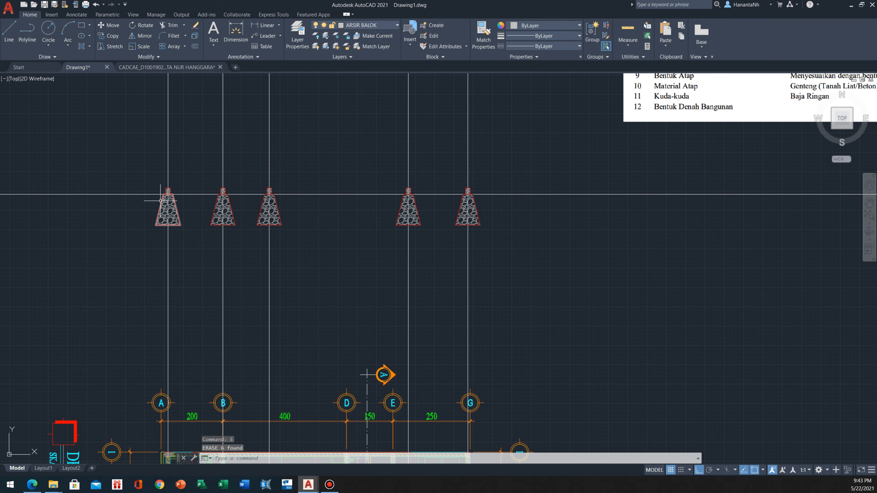
pyautogui.scroll(-2, 169, 172)
pyautogui.scroll(6, 170, 172)
pyautogui.scroll(-3, 169, 173)
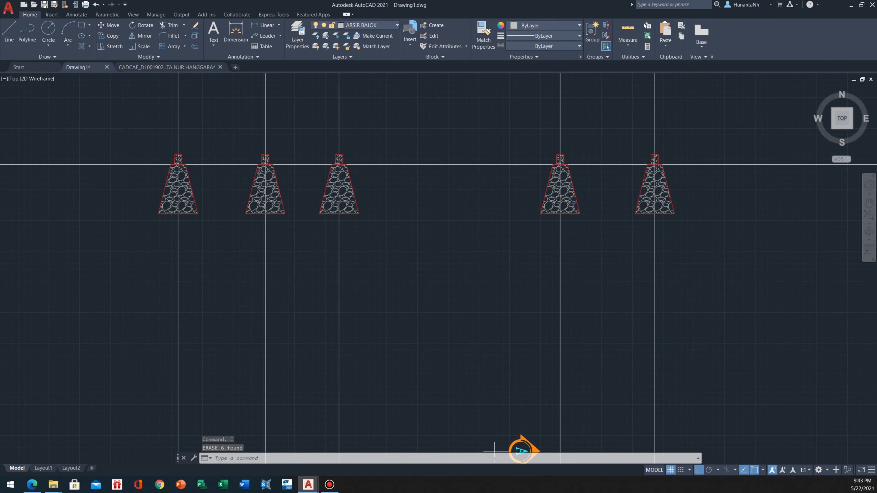
pyautogui.moveTo(193, 228); pyautogui.dragTo(189, 211, button='middle')
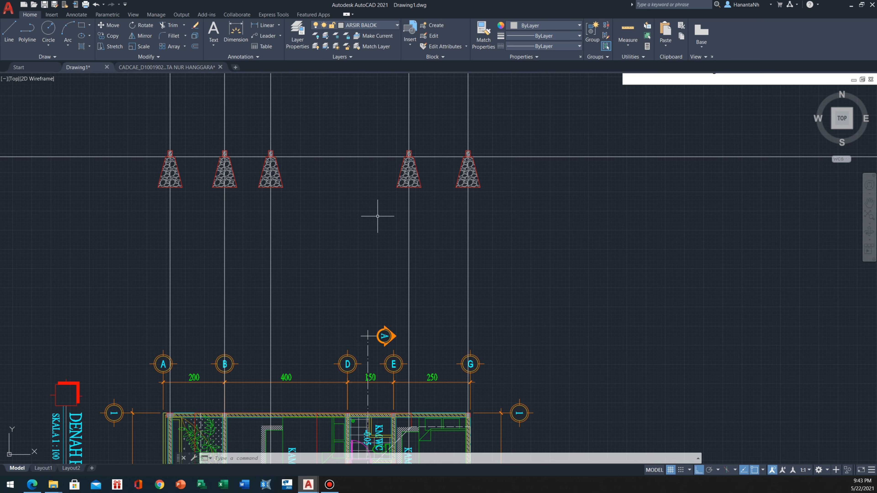
pyautogui.moveTo(361, 249); pyautogui.dragTo(356, 208, button='middle')
pyautogui.scroll(-2, 357, 207)
pyautogui.write('xl')
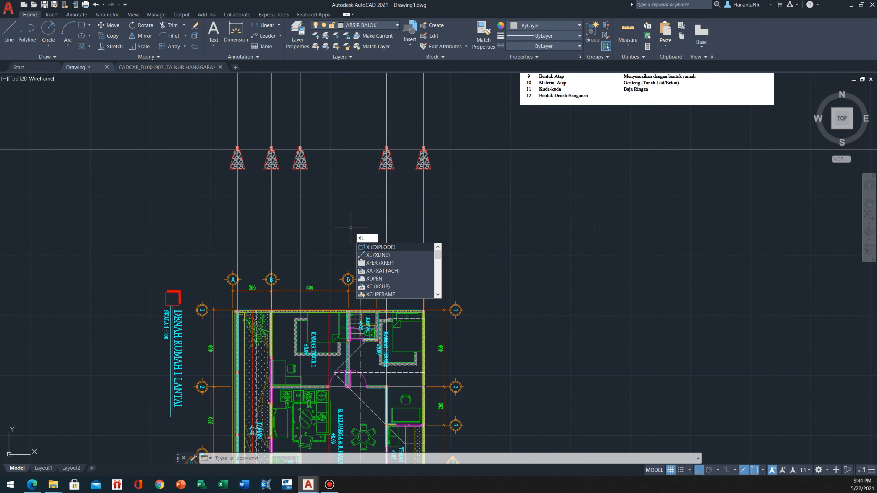
pyautogui.press('Return')
pyautogui.press('Escape')
# Draw a vertical construction line through the outer corner of the house wall at axis G
pyautogui.write('x')
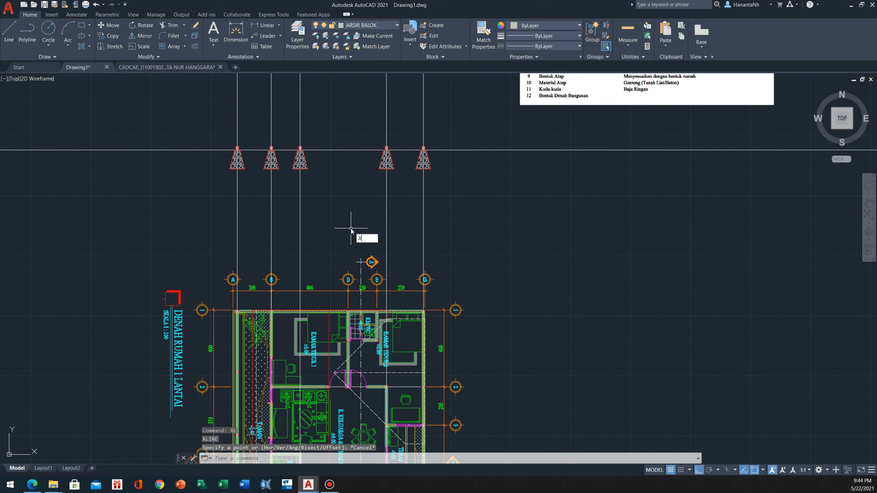
pyautogui.write('l')
pyautogui.press('Return')
pyautogui.write('v')
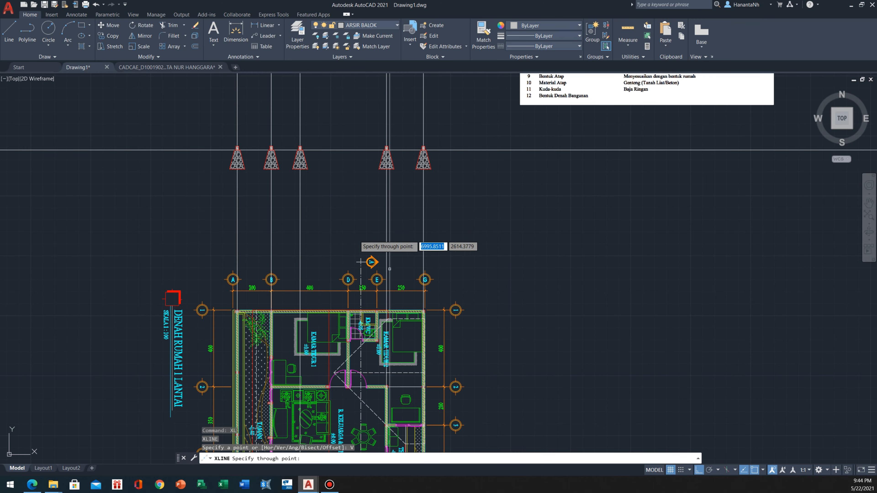
pyautogui.press('Return')
pyautogui.scroll(6, 428, 309)
pyautogui.scroll(2, 412, 316)
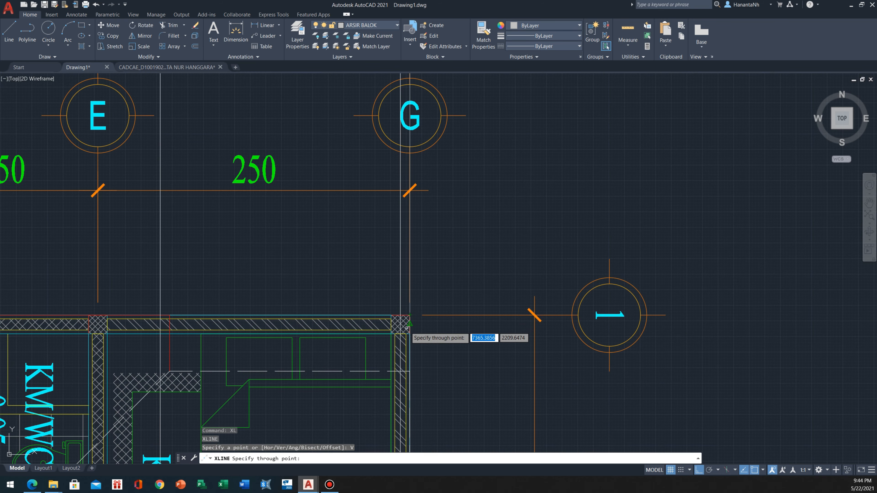
pyautogui.scroll(-4, 410, 317)
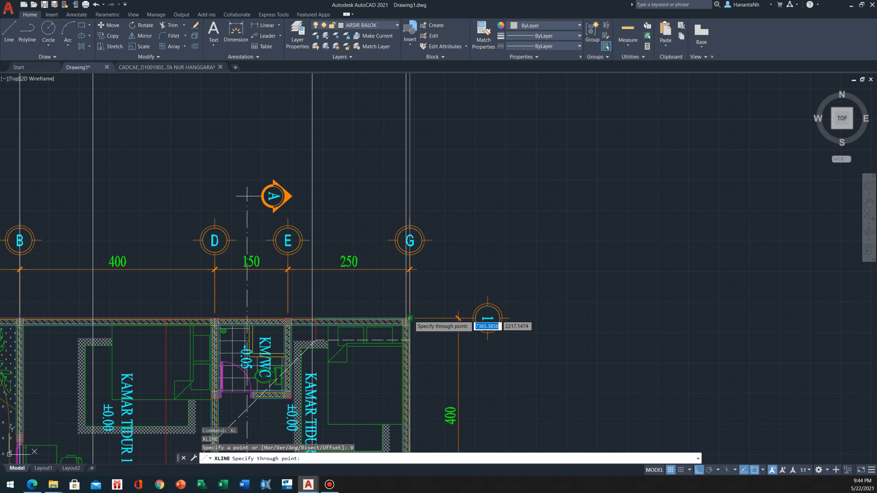
pyautogui.click(409, 317)
pyautogui.press('Escape')
# Examine where the outer wall construction line at axis G crosses the rightmost foundation and beam
pyautogui.click(410, 201)
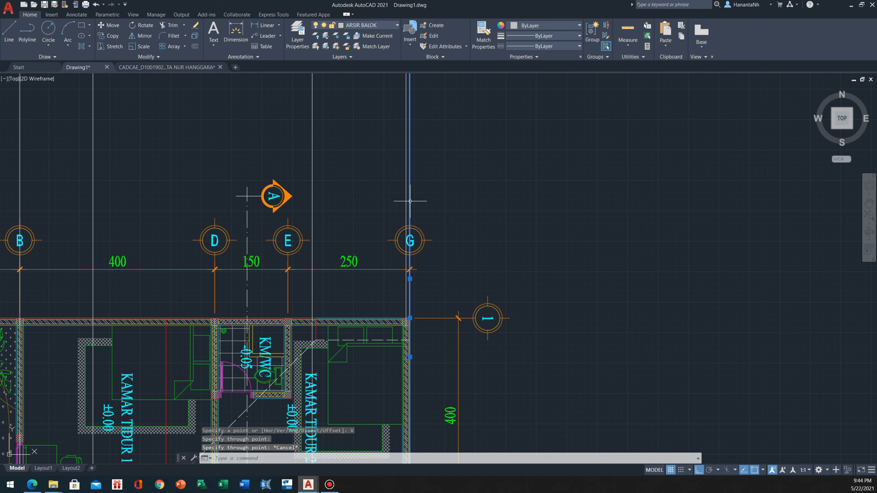
pyautogui.scroll(-2, 605, 236)
pyautogui.moveTo(605, 236); pyautogui.dragTo(402, 343, button='middle')
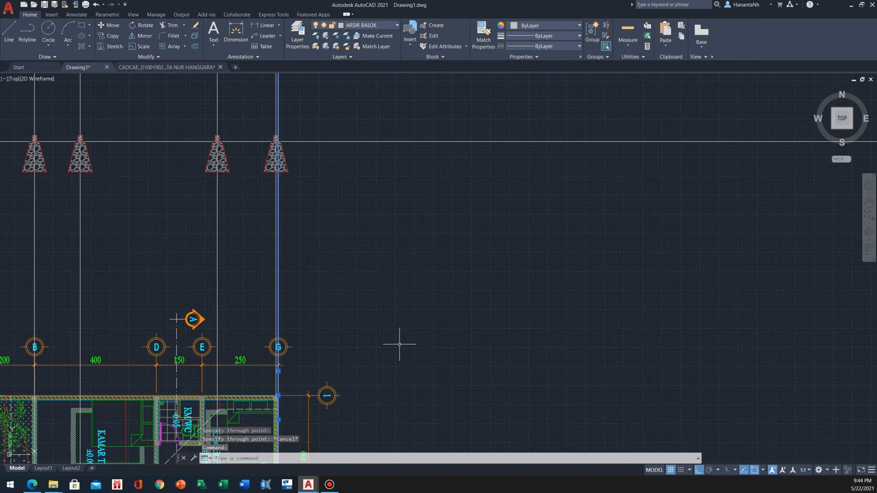
pyautogui.scroll(3, 307, 195)
pyautogui.scroll(2, 341, 254)
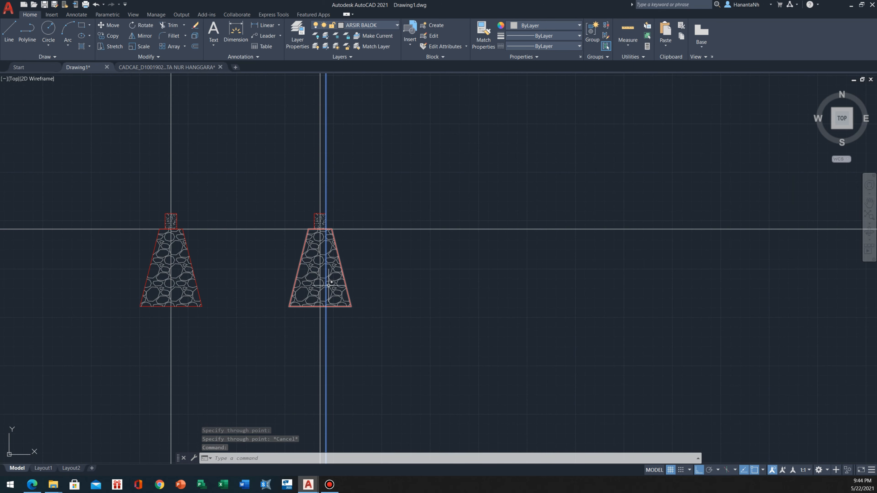
pyautogui.moveTo(324, 257); pyautogui.dragTo(363, 233, button='middle')
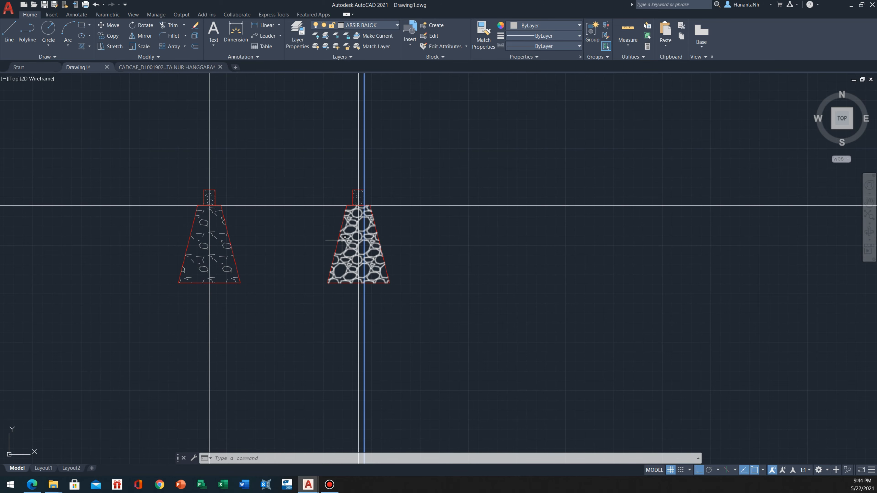
pyautogui.scroll(4, 368, 278)
pyautogui.scroll(-2, 359, 227)
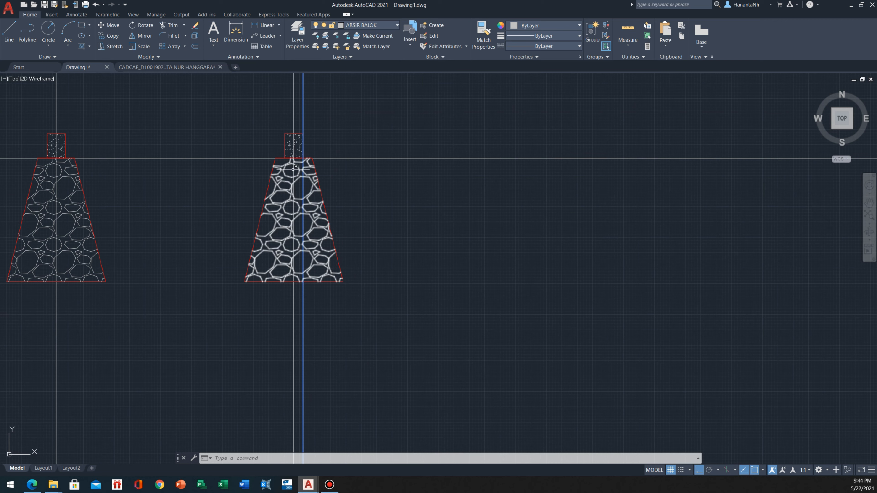
pyautogui.press('Escape')
# Erase the rightmost foundation's trapezoid outline and stone hatch, keeping its beam
pyautogui.click(371, 309)
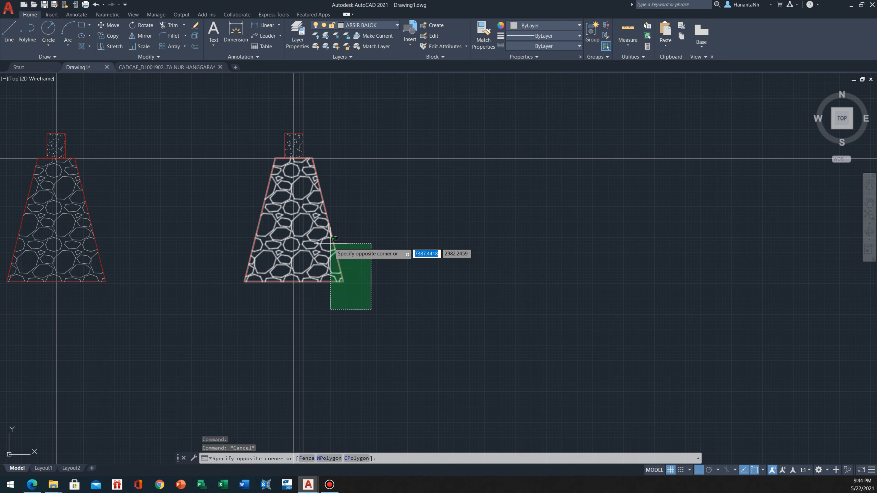
pyautogui.moveTo(333, 239); pyautogui.dragTo(292, 241, button='middle')
pyautogui.click(286, 242)
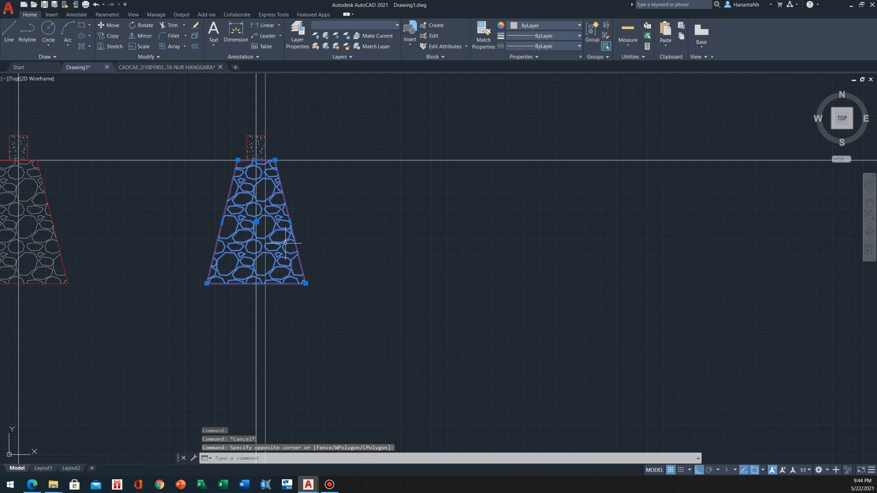
pyautogui.press('Escape')
pyautogui.click(346, 312)
pyautogui.click(298, 255)
pyautogui.write('E')
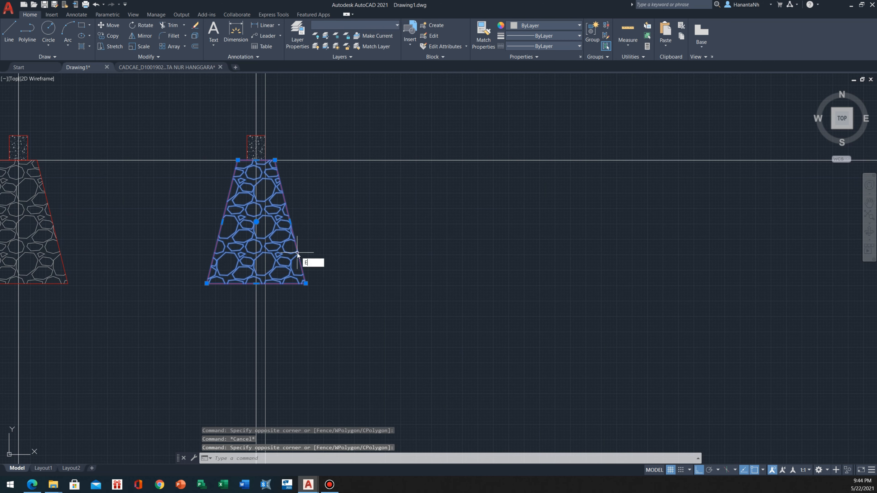
pyautogui.press('Return')
# On layer PONDASI, draw a closed foundation outline with a 30 top edge, 100 vertical outer side, 80 base and sloping inner side
pyautogui.moveTo(358, 194); pyautogui.dragTo(308, 188, button='middle')
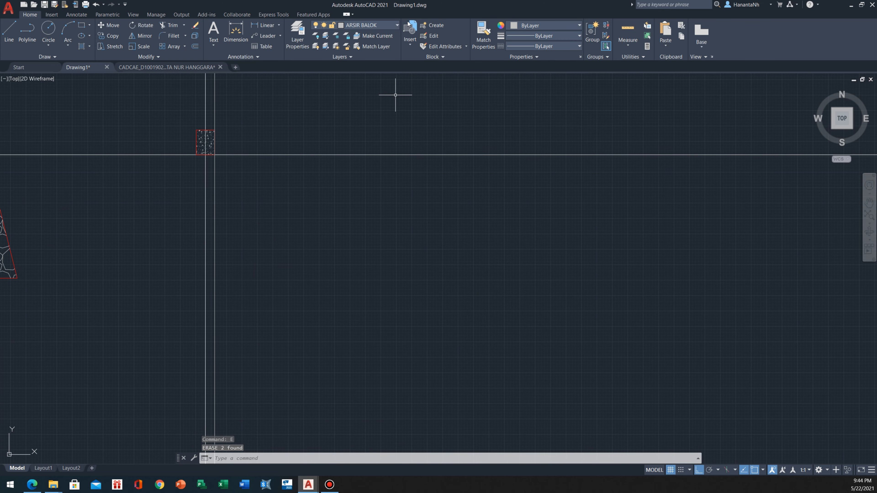
pyautogui.click(391, 25)
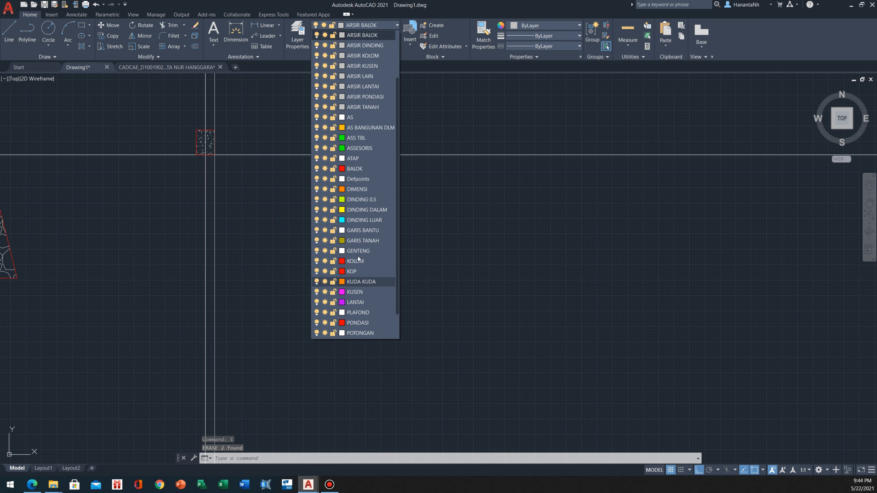
pyautogui.click(358, 323)
pyautogui.write('l')
pyautogui.press('Return')
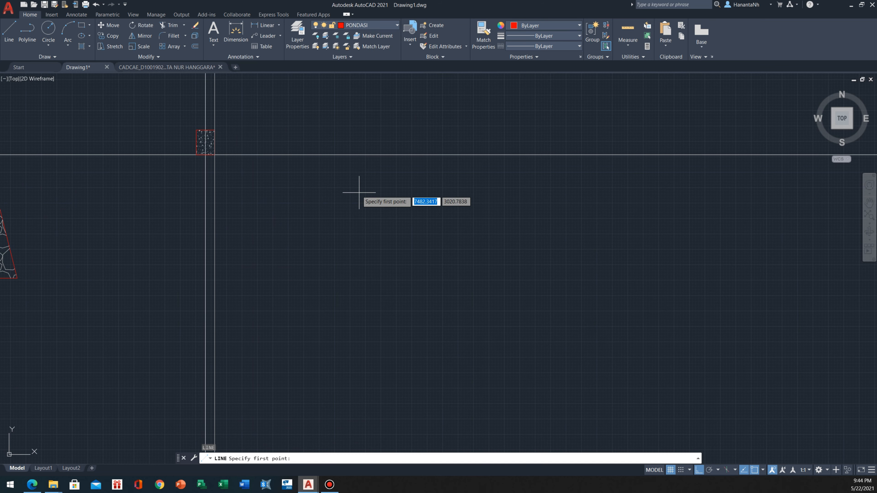
pyautogui.click(323, 191)
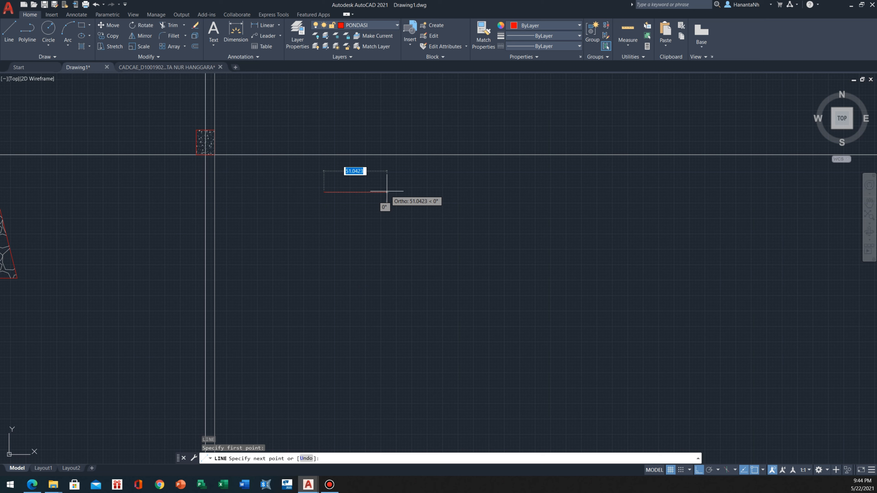
pyautogui.write('30')
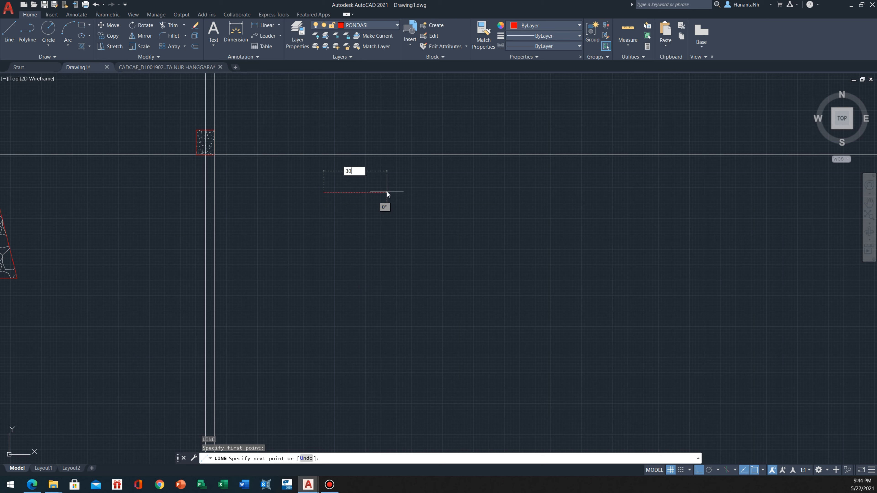
pyautogui.press('Return')
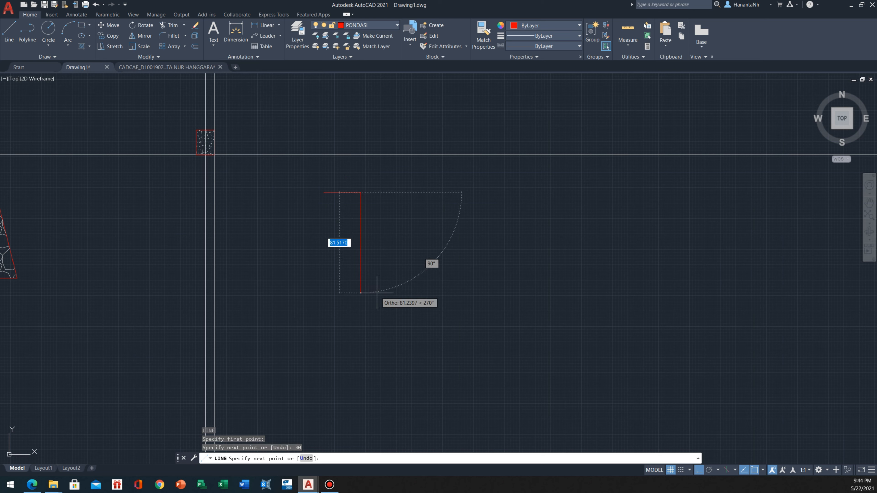
pyautogui.write('1')
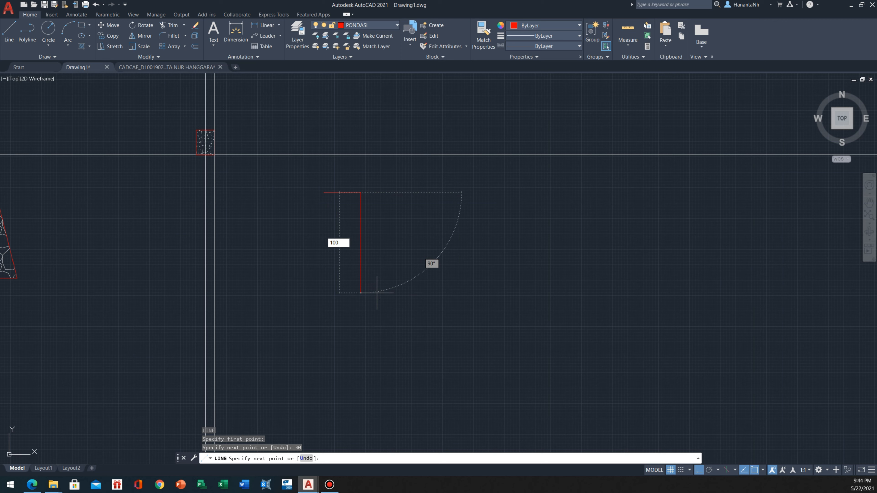
pyautogui.write('00')
pyautogui.press('Return')
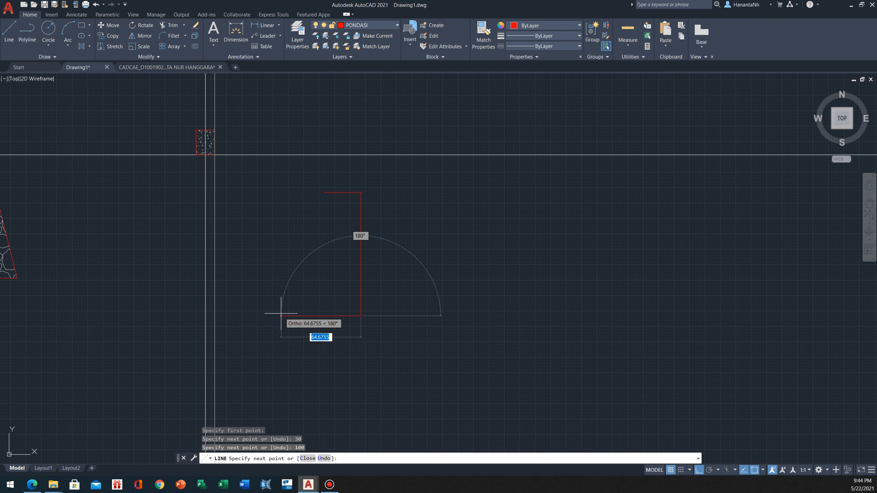
pyautogui.write('80')
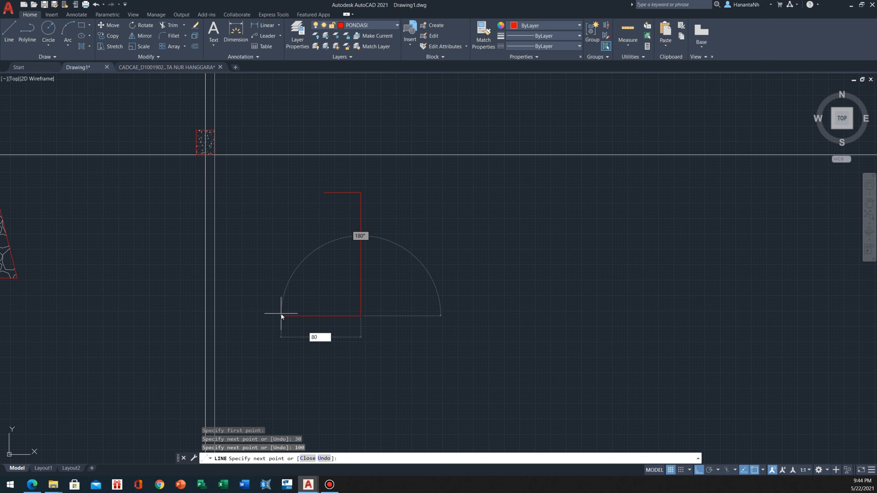
pyautogui.press('Return')
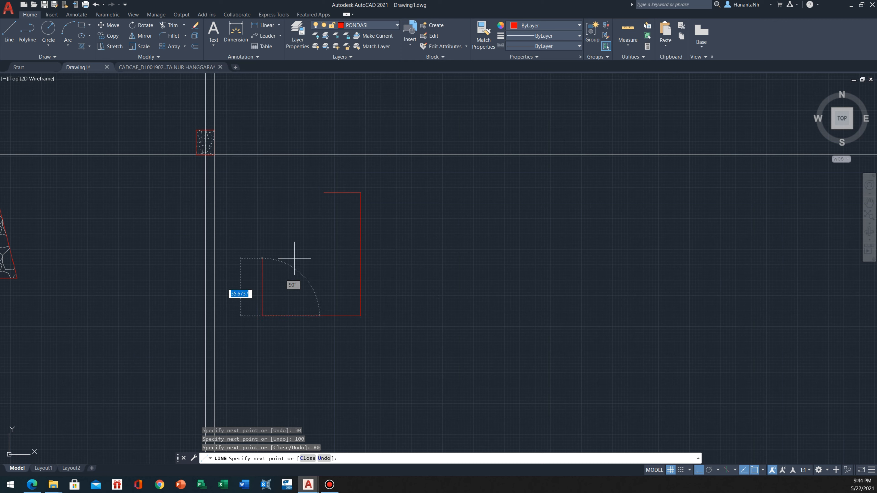
pyautogui.click(324, 192)
pyautogui.press('Escape')
# Join the four lines of the new foundation outline into one polyline
pyautogui.click(397, 182)
pyautogui.click(222, 349)
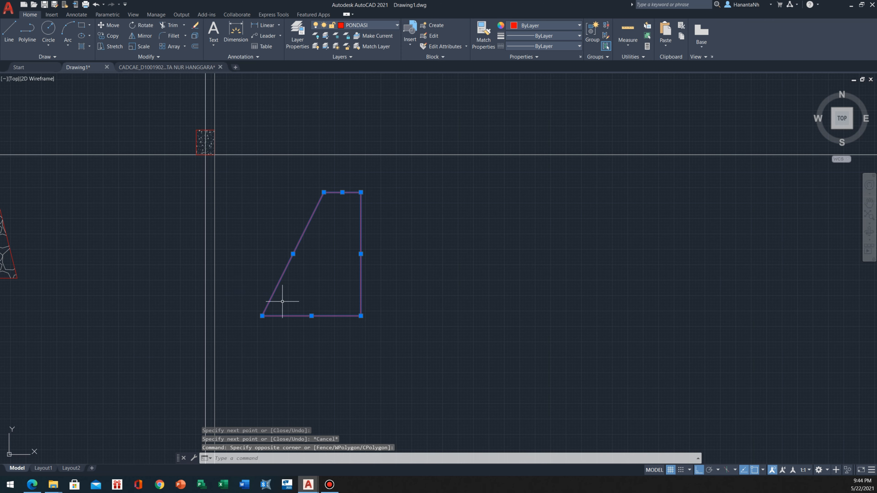
pyautogui.write('j')
pyautogui.press('Return')
# Hatch the inside of the new one-sided foundation outline
pyautogui.scroll(-2, 287, 298)
pyautogui.moveTo(288, 298)
pyautogui.mouseDown(button='middle')
pyautogui.moveTo(407, 312)
pyautogui.moveTo(480, 275)
pyautogui.mouseUp(button='middle')
pyautogui.scroll(2, 435, 277)
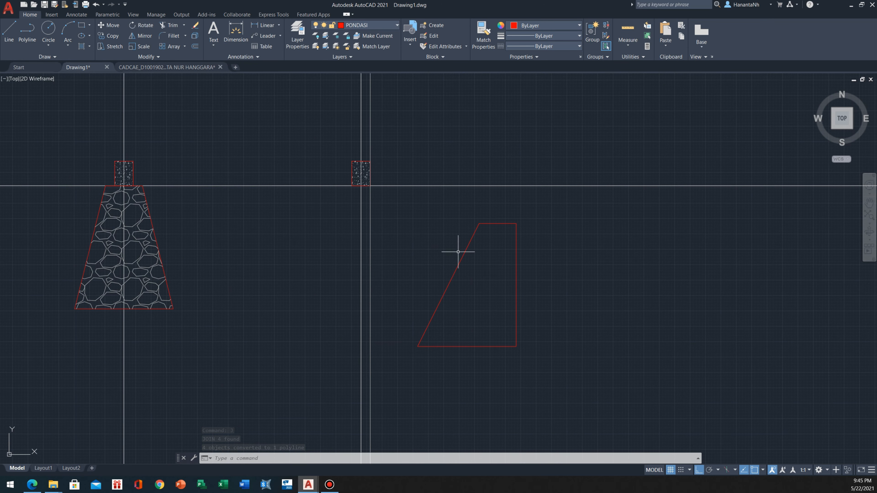
pyautogui.moveTo(519, 290); pyautogui.dragTo(518, 288, button='middle')
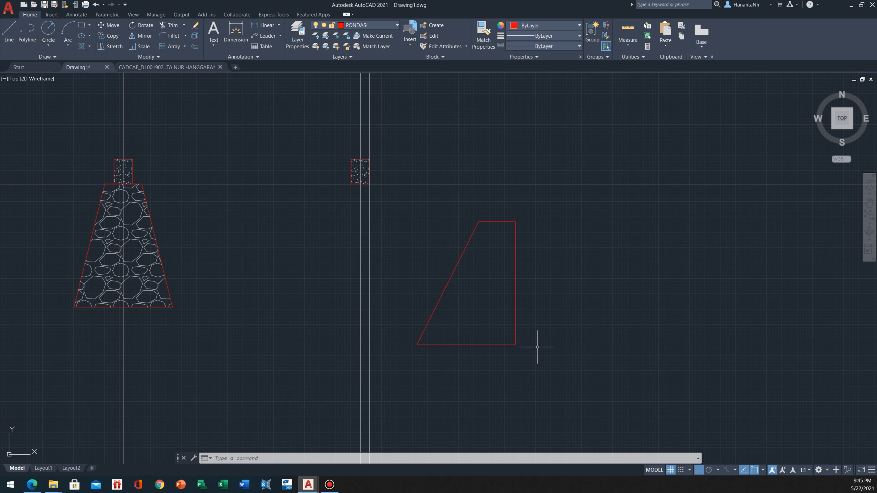
pyautogui.press('Return')
pyautogui.click(466, 304)
pyautogui.press('Escape')
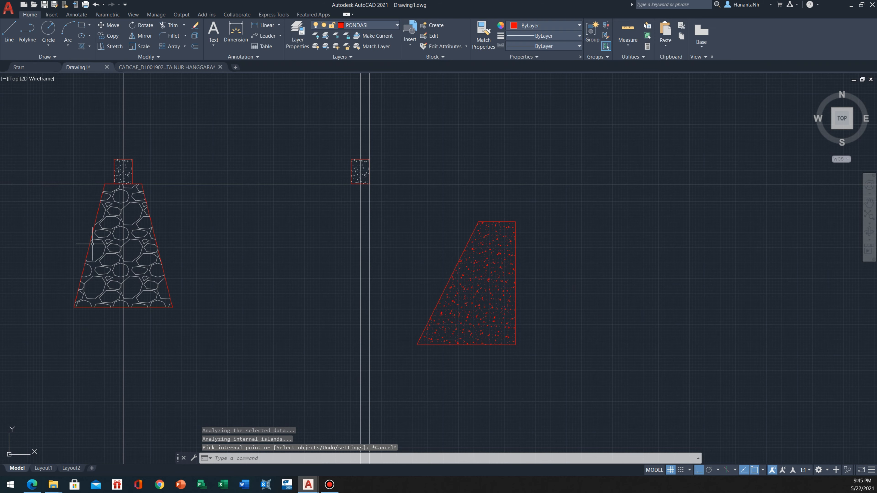
# Match the new foundation's hatch to the stone hatch of the neighbouring symmetrical foundation
pyautogui.click(139, 257)
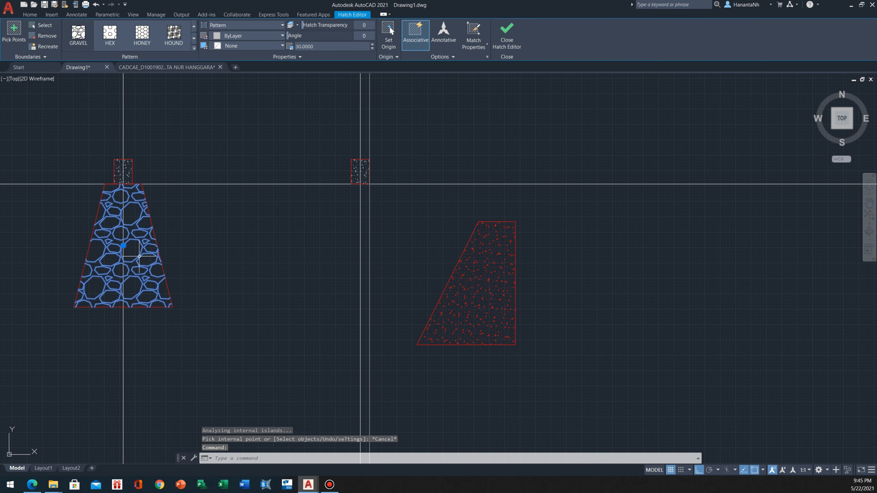
pyautogui.write('MA')
pyautogui.press('Return')
pyautogui.click(495, 292)
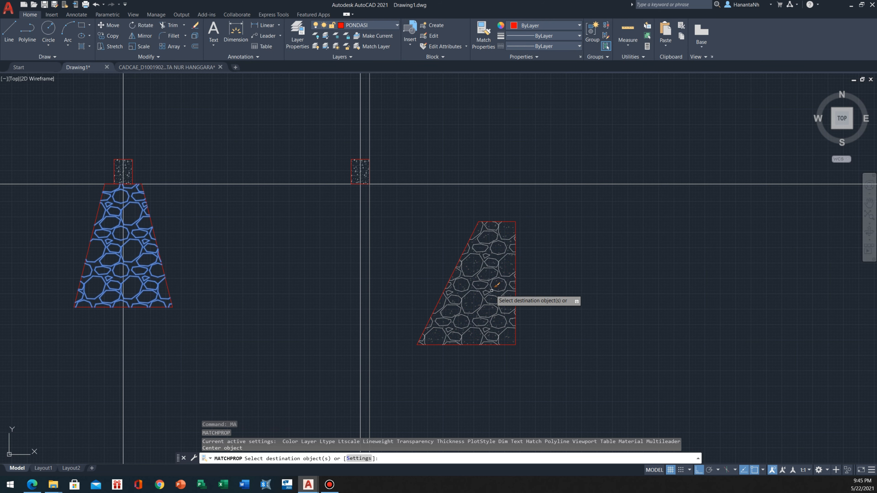
pyautogui.press('Escape')
# Move the new foundation and its hatch from the midpoint of its top edge to the bottom midpoint of the rightmost beam
pyautogui.click(522, 211)
pyautogui.click(478, 246)
pyautogui.write('M')
pyautogui.press('Return')
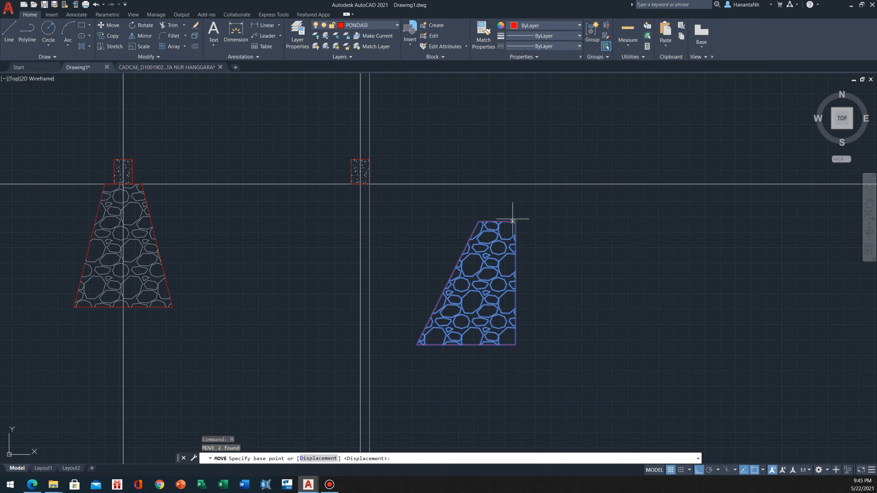
pyautogui.click(515, 221)
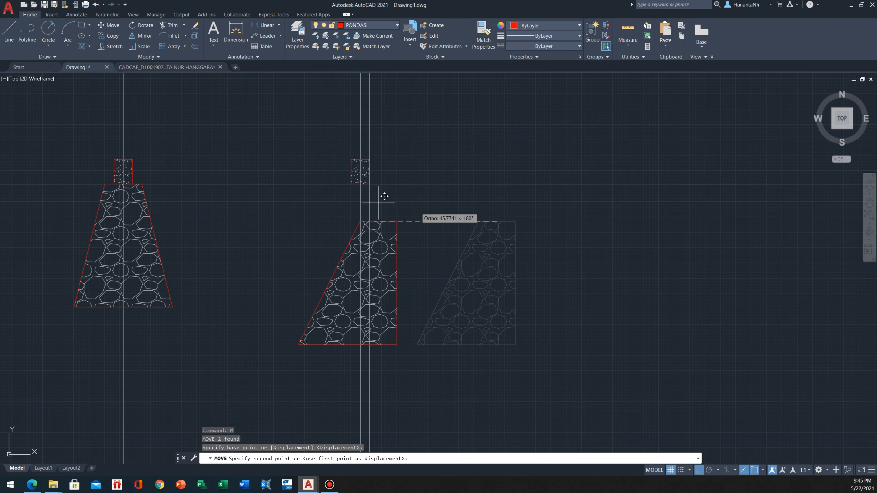
pyautogui.click(360, 184)
# Shift the one-sided foundation so its upper outer corner meets the beam's lower outer corner on the outer wall construction line
pyautogui.scroll(2, 343, 194)
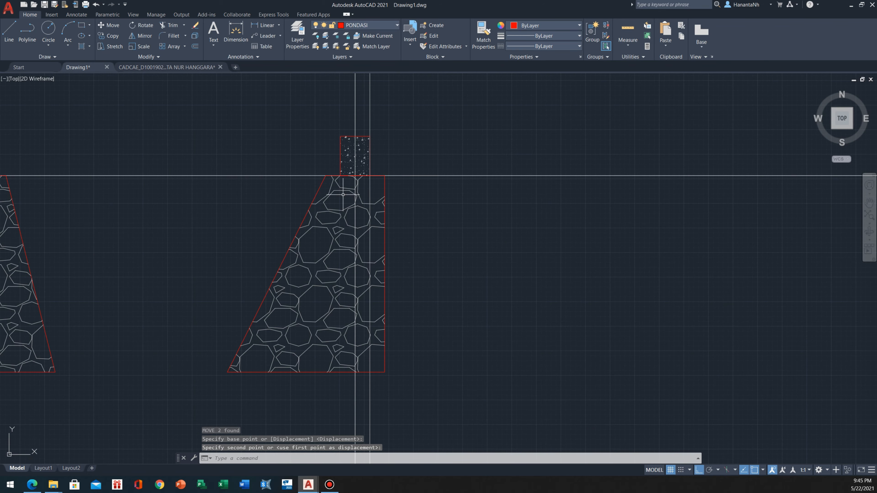
pyautogui.click(409, 197)
pyautogui.click(378, 211)
pyautogui.scroll(2, 385, 177)
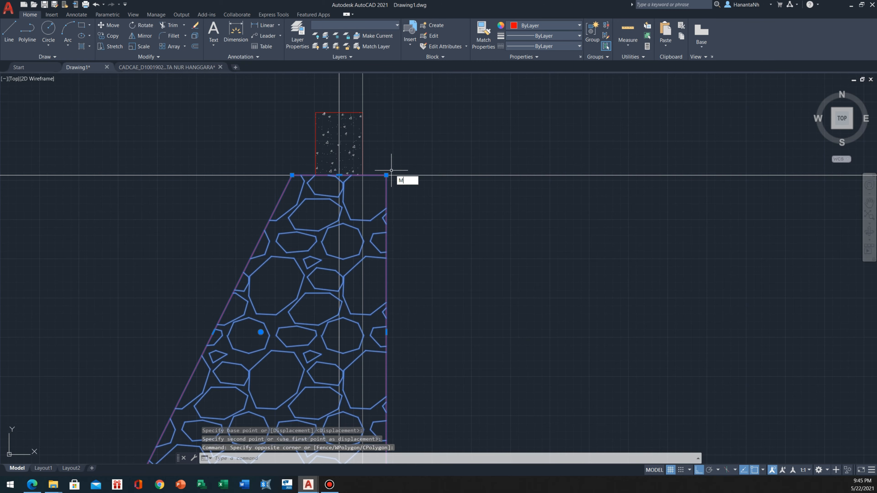
pyautogui.press('Return')
pyautogui.click(387, 173)
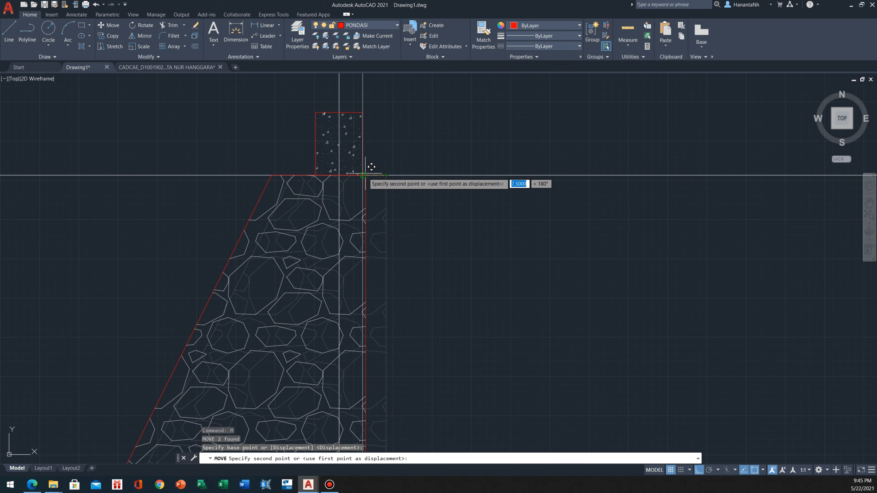
pyautogui.press('Escape')
# Examine how the outer wall construction line at axis G lines up with the new foundation, its beam and the plan
pyautogui.scroll(-3, 352, 152)
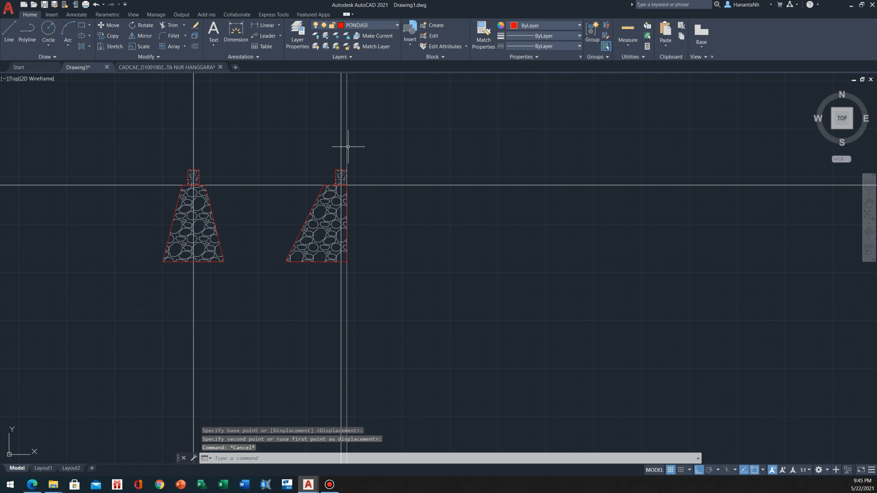
pyautogui.click(346, 146)
pyautogui.scroll(2, 342, 148)
pyautogui.scroll(2, 340, 184)
pyautogui.scroll(-6, 346, 169)
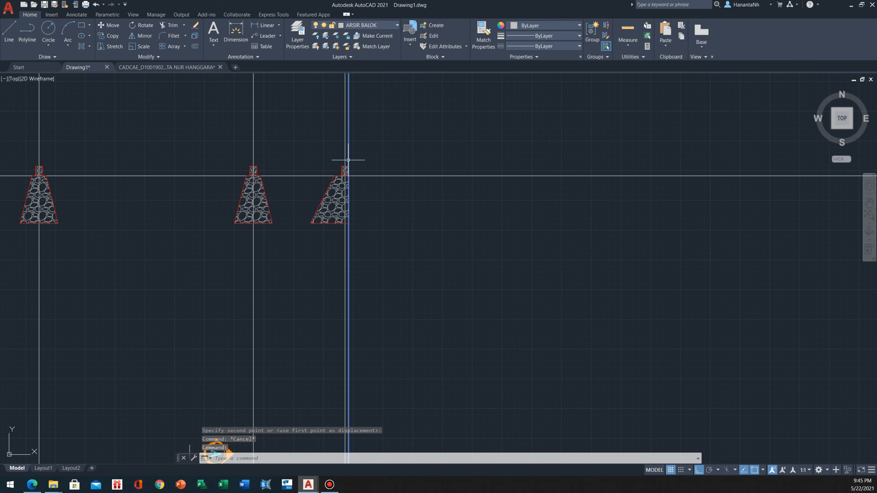
pyautogui.scroll(4, 346, 164)
pyautogui.scroll(-2, 332, 119)
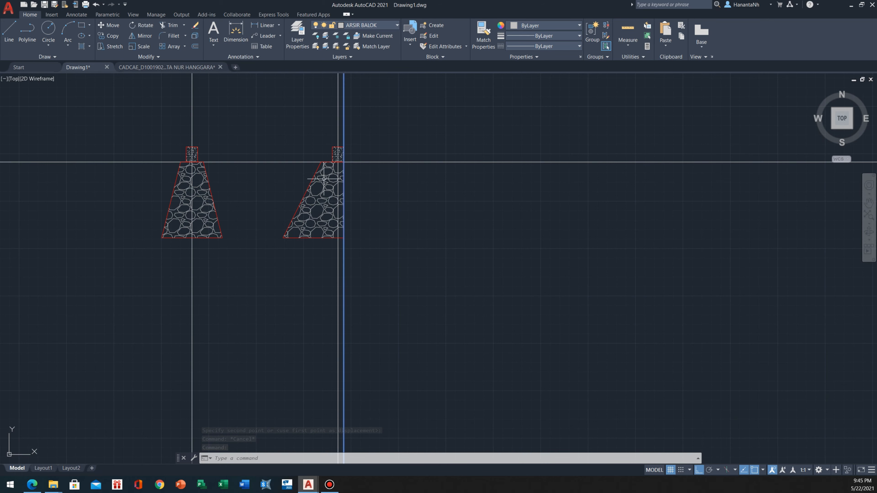
pyautogui.scroll(4, 332, 128)
pyautogui.scroll(-2, 323, 133)
pyautogui.moveTo(321, 137); pyautogui.dragTo(323, 168, button='middle')
pyautogui.scroll(-2, 328, 158)
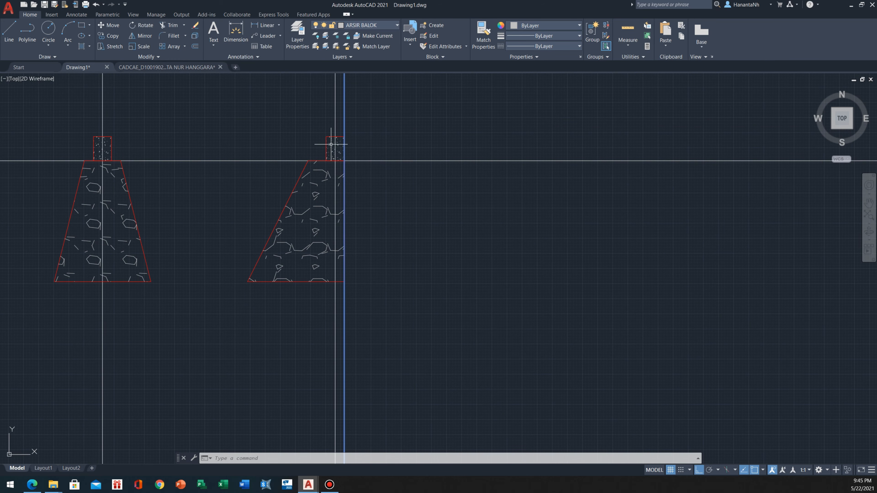
pyautogui.scroll(2, 345, 206)
pyautogui.scroll(-5, 345, 211)
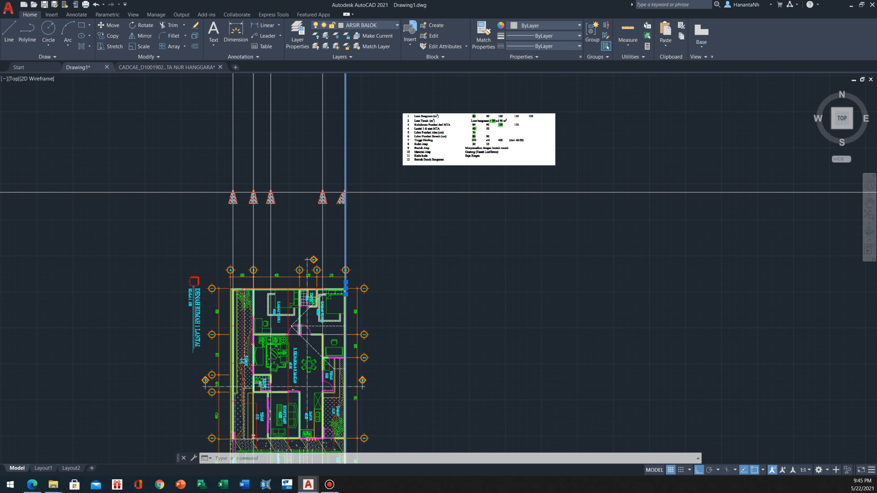
pyautogui.scroll(4, 343, 187)
pyautogui.scroll(8, 346, 189)
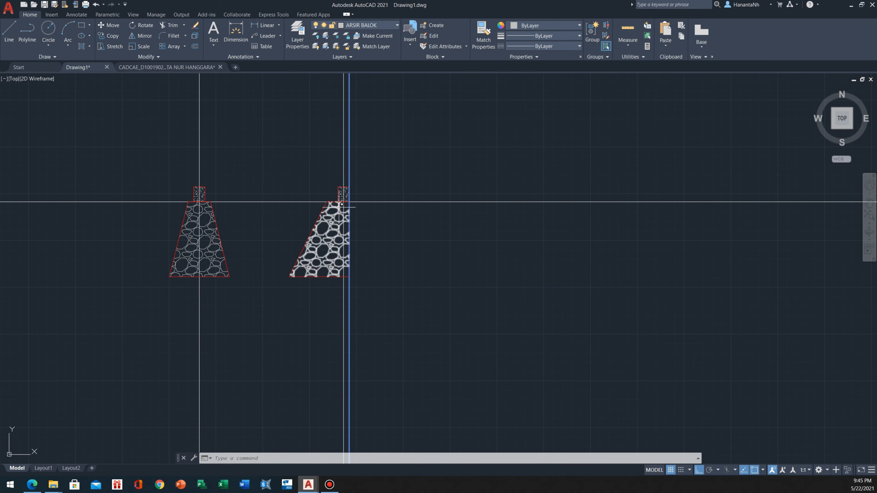
pyautogui.scroll(-4, 358, 176)
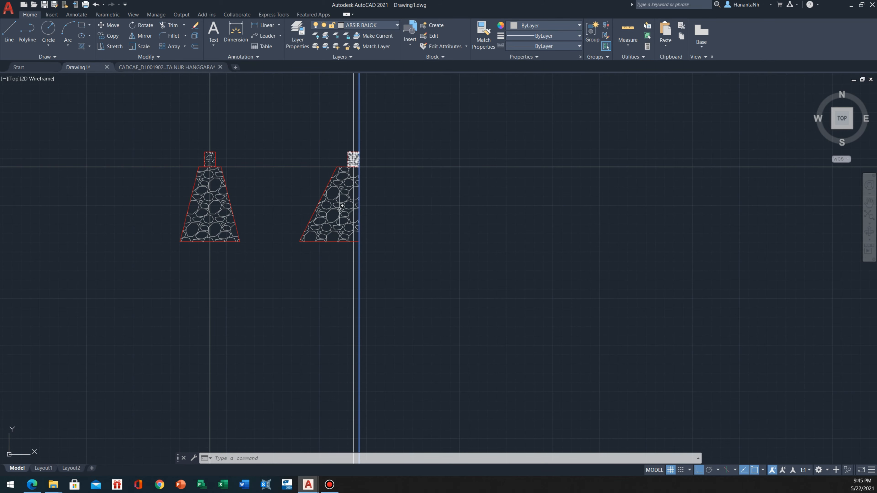
pyautogui.scroll(-6, 377, 171)
pyautogui.press('Escape')
# Draw a vertical construction line through the outer face of the boundary wall at axis A in the plan
pyautogui.moveTo(149, 416); pyautogui.dragTo(172, 342, button='middle')
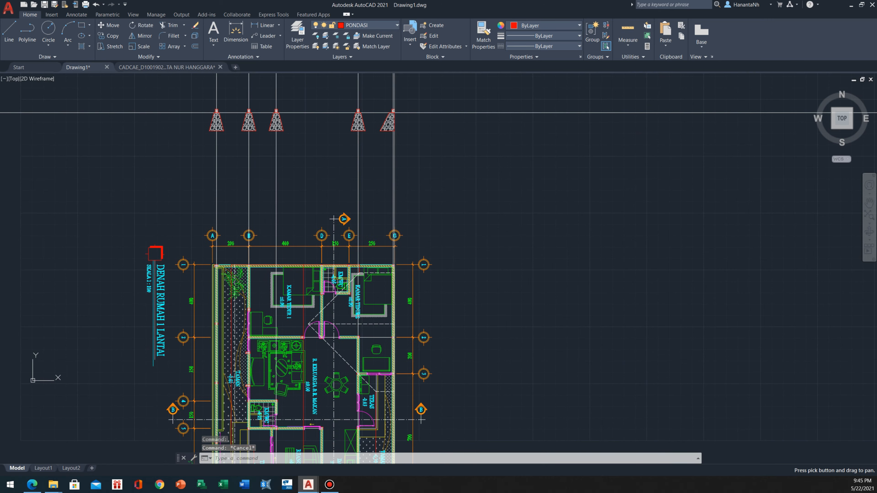
pyautogui.scroll(4, 226, 392)
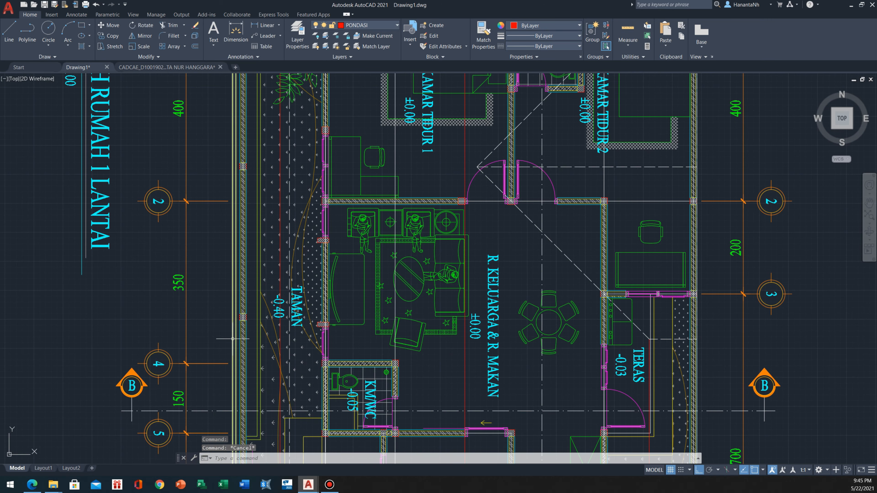
pyautogui.scroll(-5, 229, 342)
pyautogui.scroll(3, 241, 194)
pyautogui.scroll(5, 216, 224)
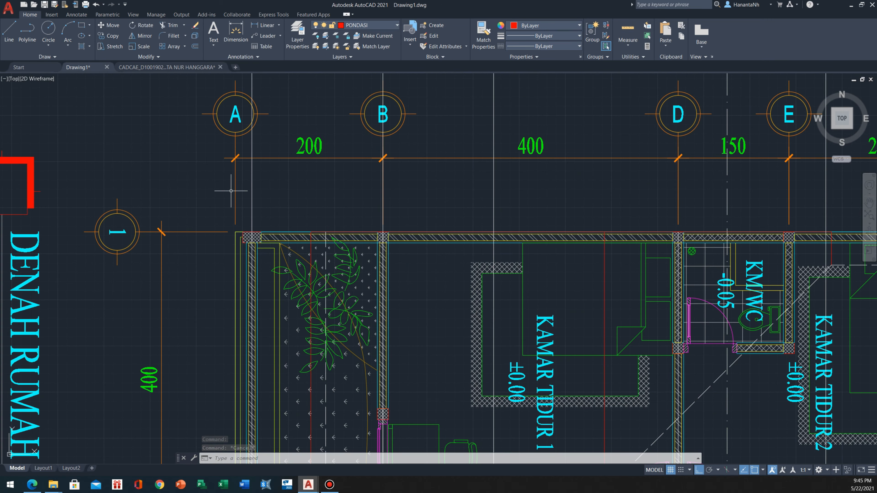
pyautogui.moveTo(231, 191); pyautogui.dragTo(230, 199, button='middle')
pyautogui.scroll(5, 236, 270)
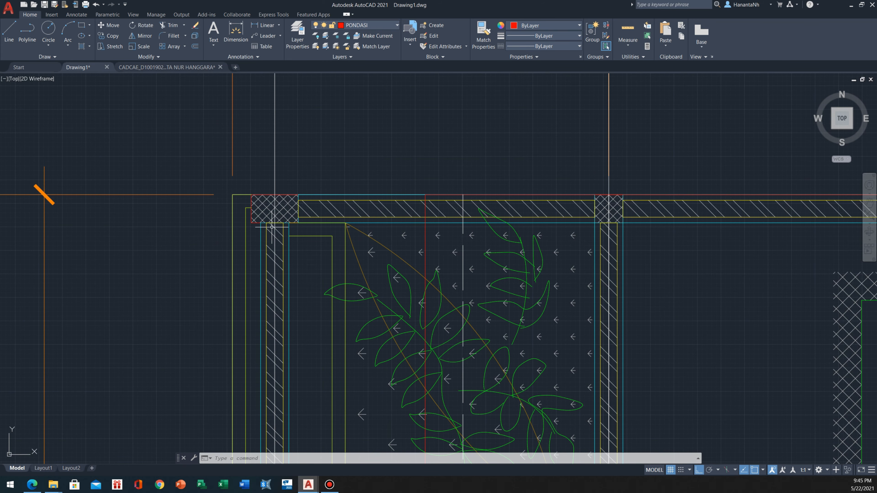
pyautogui.write('XL')
pyautogui.press('Return')
pyautogui.write('V')
pyautogui.press('Return')
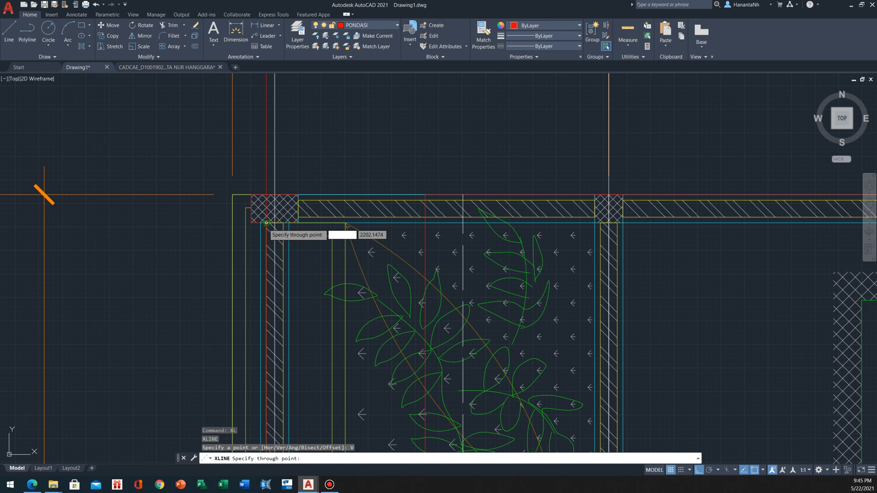
pyautogui.press('Escape')
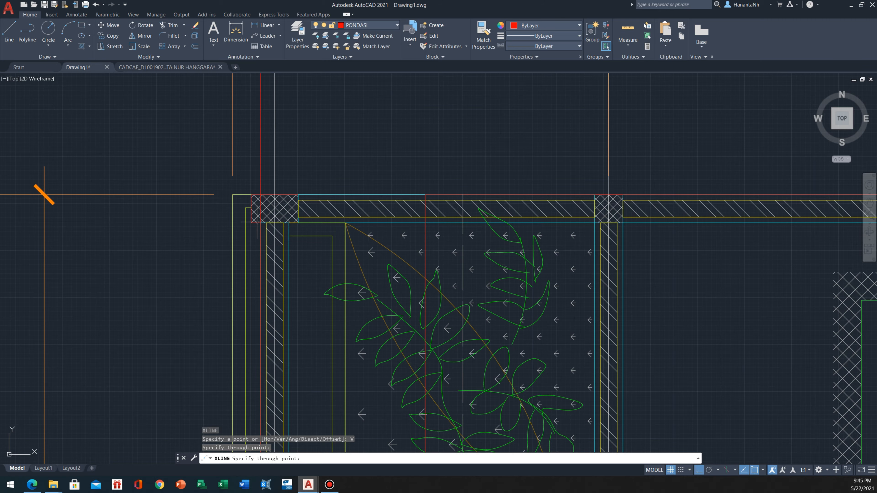
pyautogui.scroll(-3, 255, 217)
pyautogui.scroll(3, 252, 207)
pyautogui.scroll(-3, 250, 221)
pyautogui.scroll(-5, 241, 190)
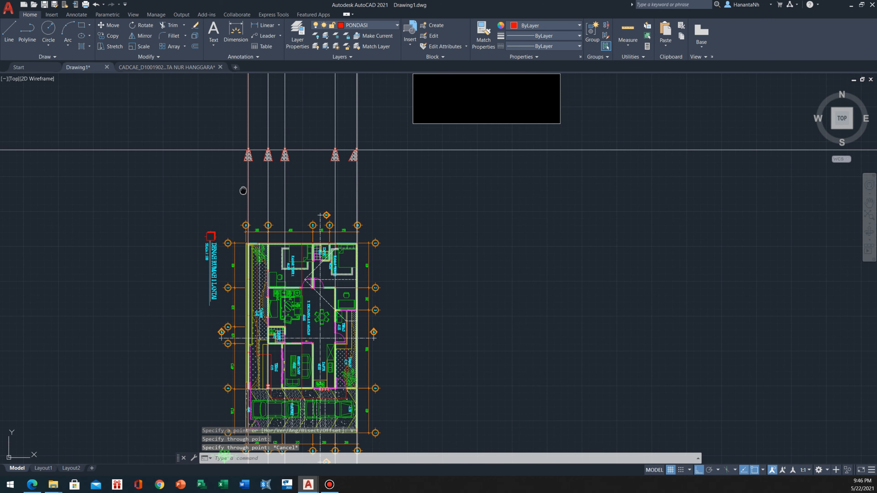
# Erase the symmetric foundation and its stone hatch under the beam at axis A
pyautogui.scroll(8, 229, 197)
pyautogui.click(252, 214)
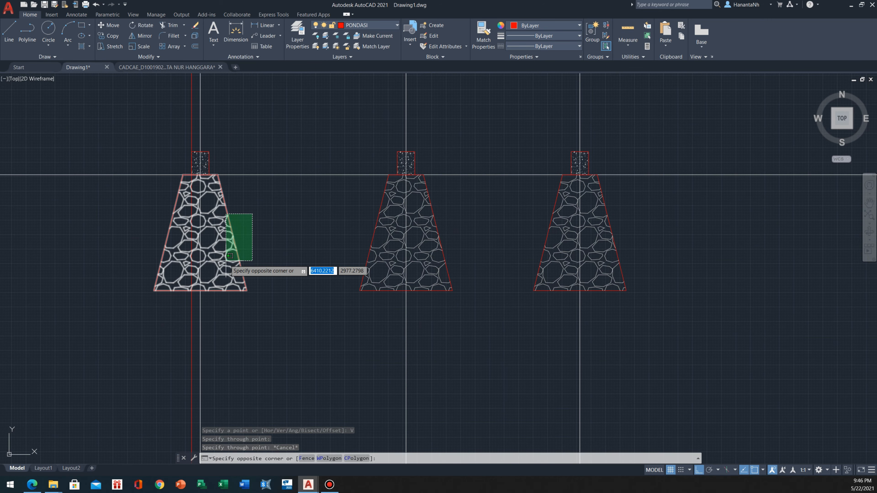
pyautogui.click(228, 264)
pyautogui.scroll(-2, 214, 258)
pyautogui.write('e')
pyautogui.press('Return')
# Mirror the one-sided foundation and hatch at axis G about a vertical line roughly midway between axes A and G, keeping the original
pyautogui.moveTo(475, 213); pyautogui.dragTo(298, 202, button='middle')
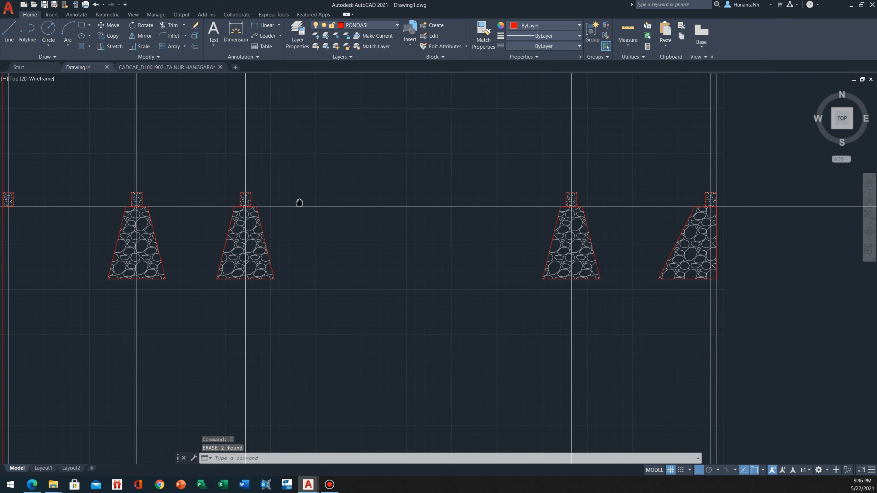
pyautogui.click(679, 313)
pyautogui.click(659, 254)
pyautogui.scroll(-5, 413, 279)
pyautogui.moveTo(414, 279); pyautogui.dragTo(524, 269, button='middle')
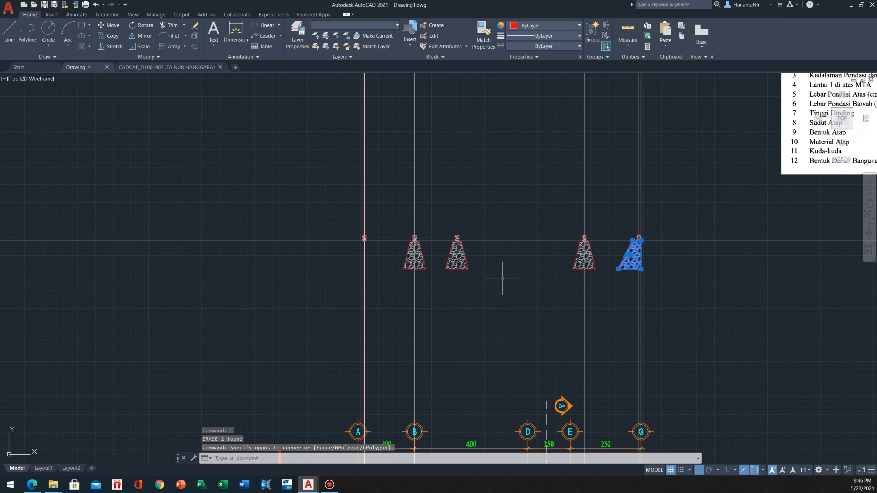
pyautogui.write('mi')
pyautogui.press('Return')
pyautogui.click(502, 272)
pyautogui.click(507, 304)
pyautogui.press('Return')
# Move the mirrored foundation and hatch so its upper outer corner meets the lower outer corner of the beam at axis A
pyautogui.scroll(4, 402, 246)
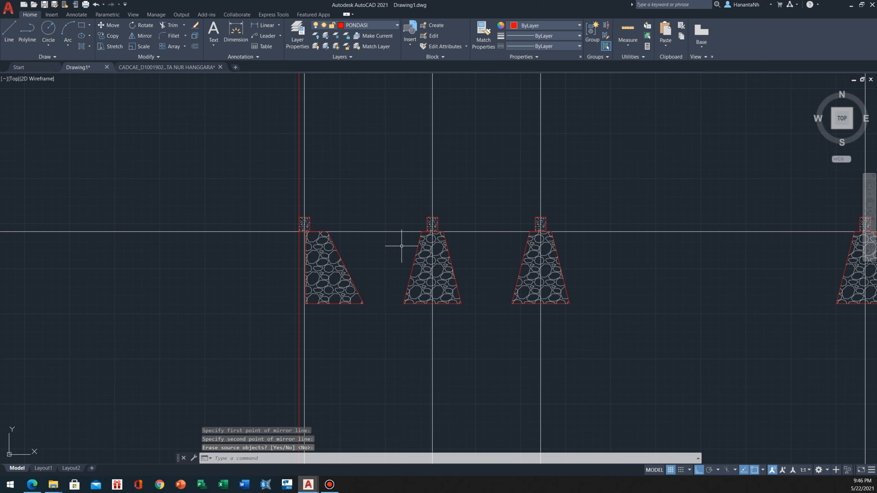
pyautogui.click(386, 270)
pyautogui.click(336, 301)
pyautogui.scroll(2, 336, 232)
pyautogui.write('m')
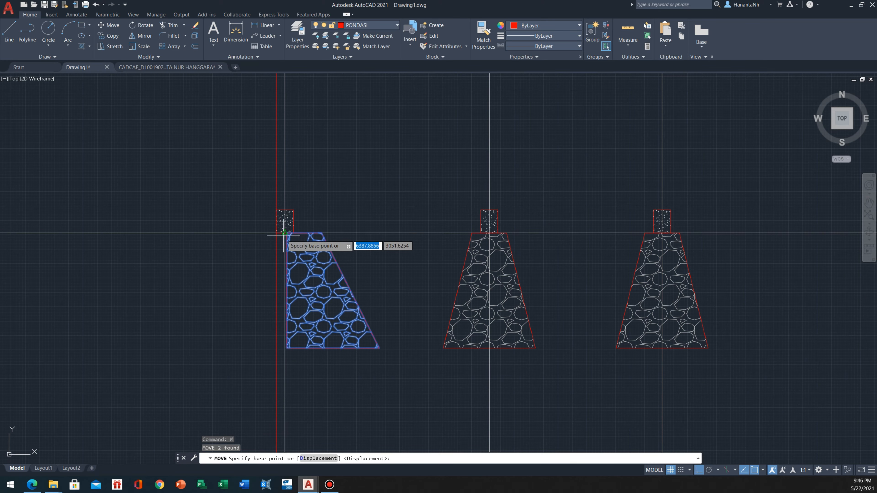
pyautogui.press('Return')
pyautogui.scroll(8, 295, 237)
pyautogui.click(304, 212)
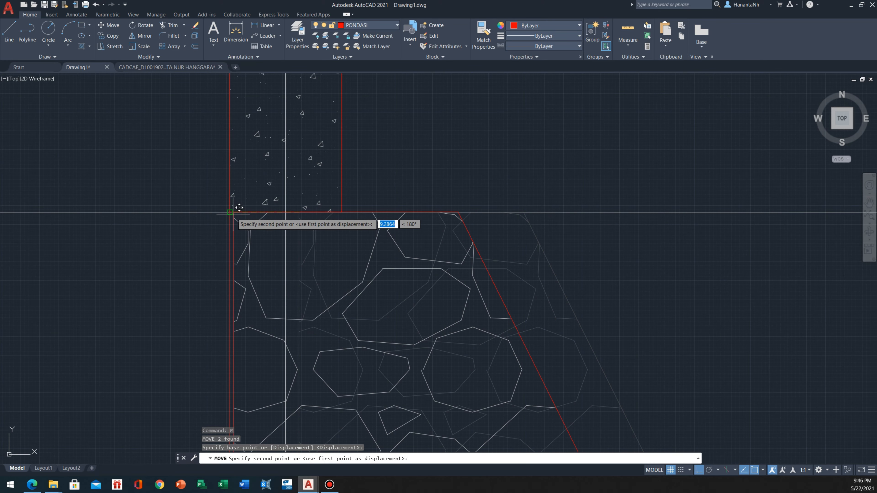
pyautogui.click(238, 212)
# Erase the red vertical construction line along the outer face of the foundation at axis A
pyautogui.scroll(-5, 239, 208)
pyautogui.click(205, 260)
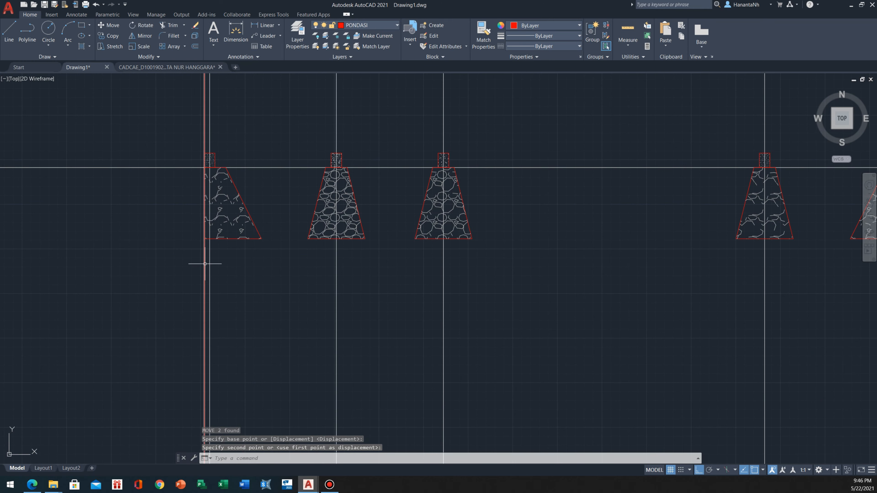
pyautogui.write('e')
pyautogui.press('Return')
pyautogui.moveTo(196, 252); pyautogui.dragTo(110, 293, button='middle')
pyautogui.scroll(3, 121, 271)
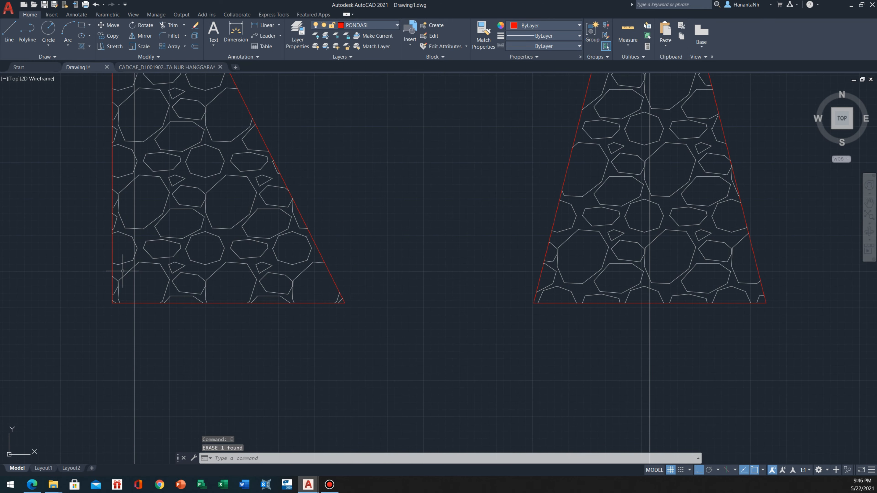
# Compare the row of foundations with the foundation depths, trenches and ground hatching in the reference section POTONGAN B - B
pyautogui.scroll(-3, 123, 270)
pyautogui.moveTo(581, 257); pyautogui.dragTo(310, 281, button='middle')
pyautogui.scroll(-2, 309, 282)
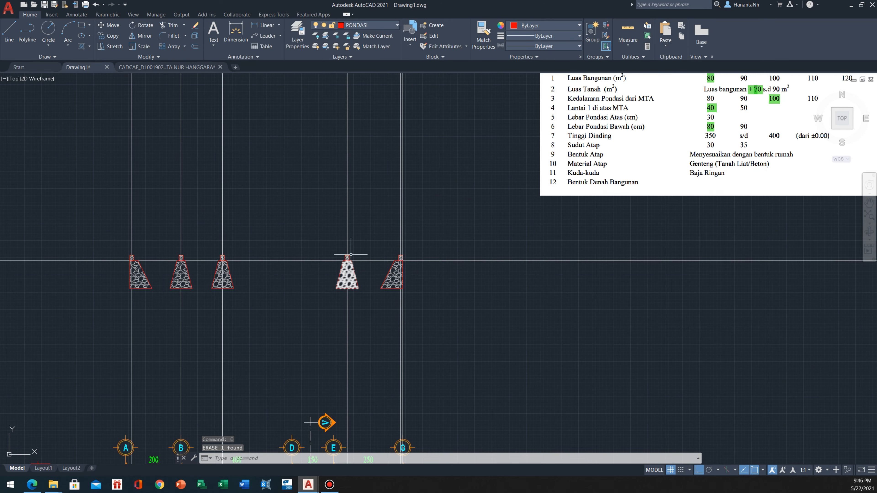
pyautogui.moveTo(367, 195); pyautogui.dragTo(320, 223, button='middle')
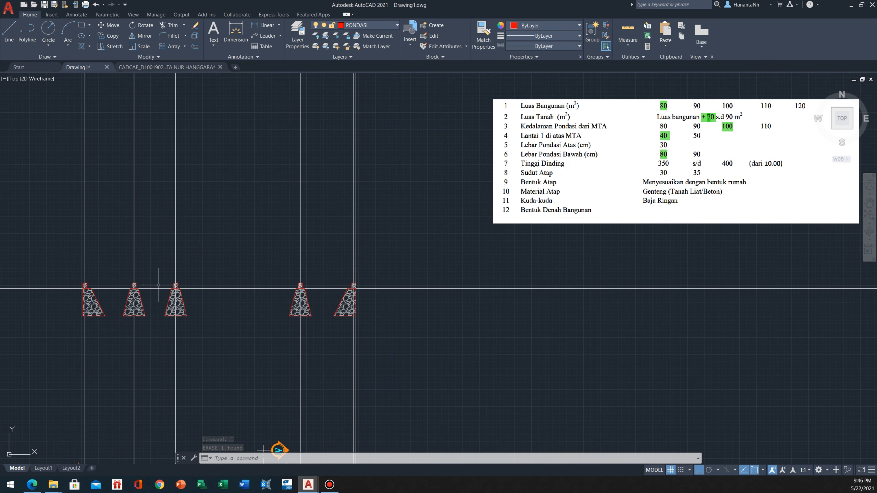
pyautogui.moveTo(161, 284); pyautogui.dragTo(228, 278, button='middle')
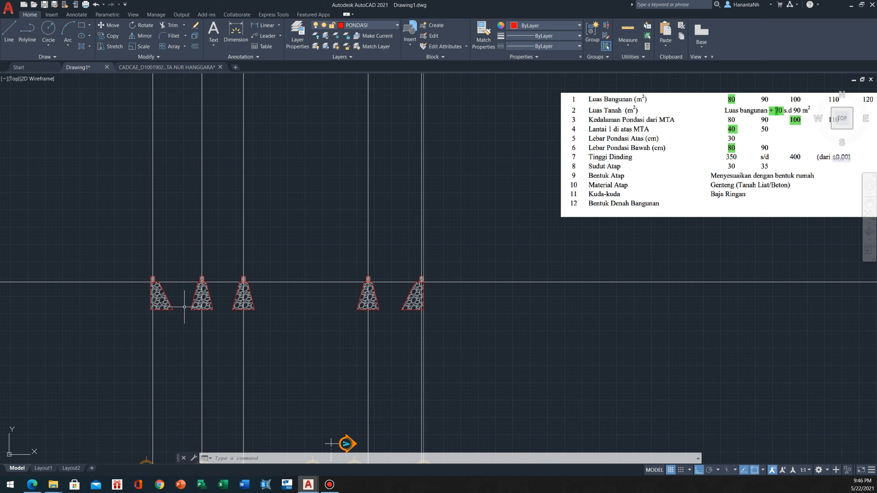
pyautogui.scroll(-2, 211, 253)
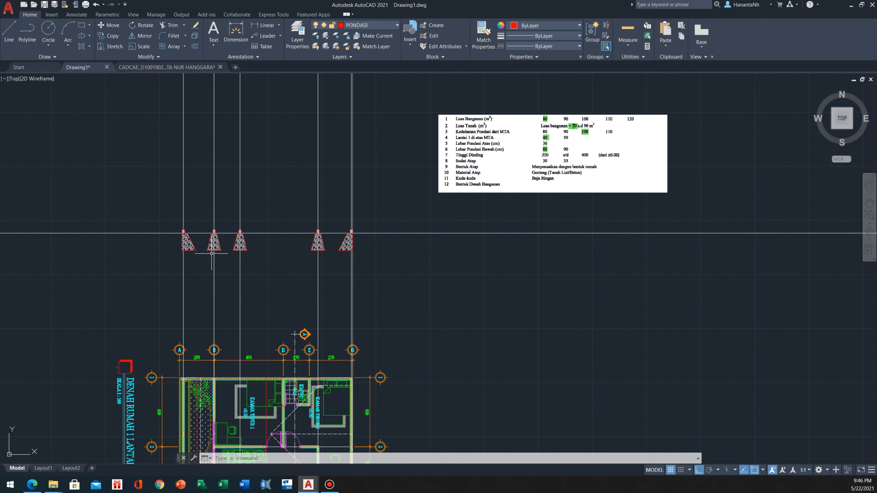
pyautogui.moveTo(211, 253); pyautogui.dragTo(371, 307, button='middle')
pyautogui.scroll(-4, 372, 310)
pyautogui.scroll(3, 309, 138)
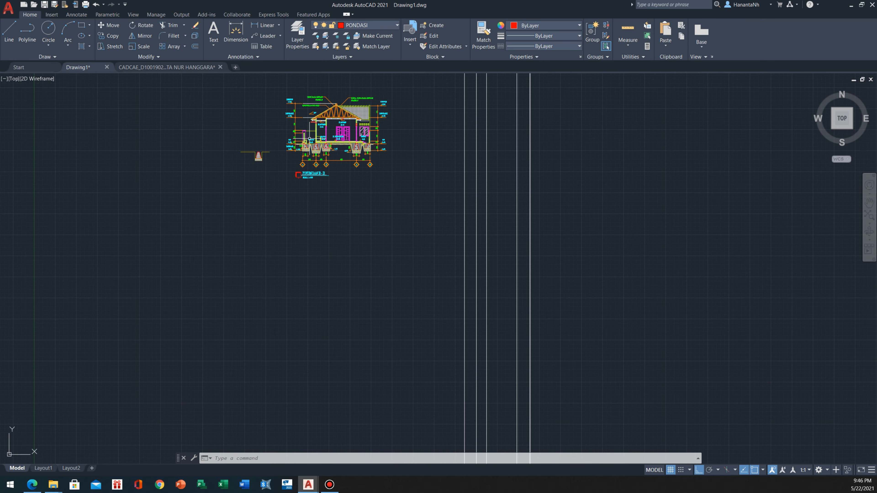
pyautogui.scroll(10, 309, 139)
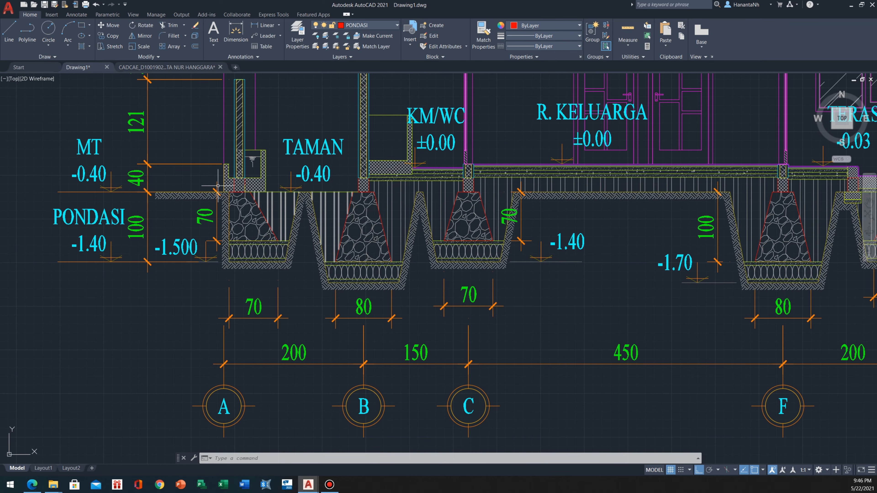
pyautogui.scroll(-3, 274, 228)
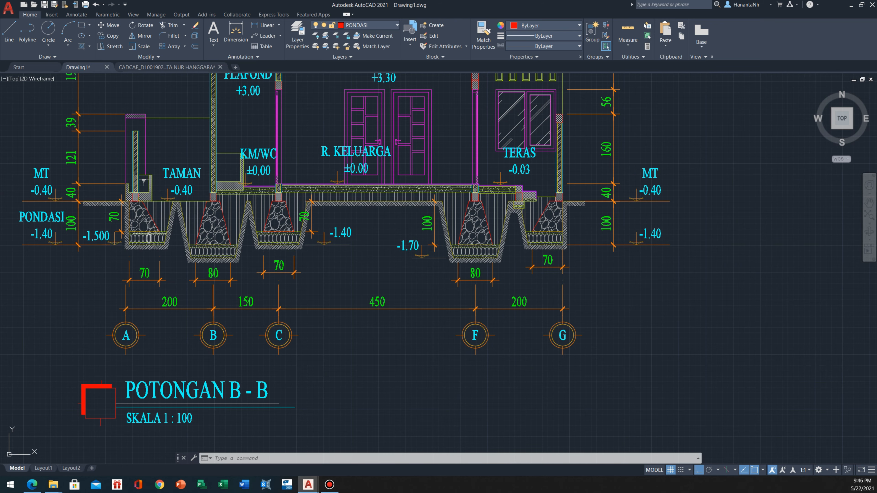
pyautogui.scroll(2, 139, 217)
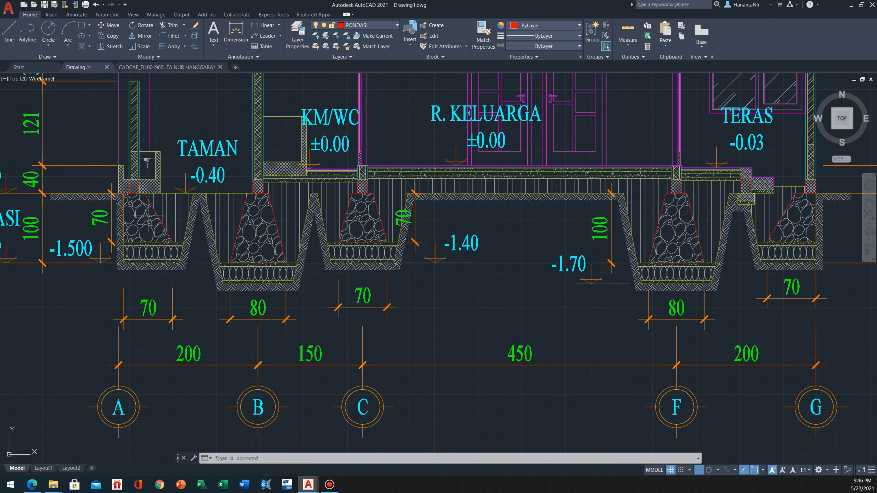
pyautogui.scroll(2, 141, 228)
pyautogui.moveTo(119, 194); pyautogui.dragTo(192, 206, button='middle')
pyautogui.scroll(-2, 192, 206)
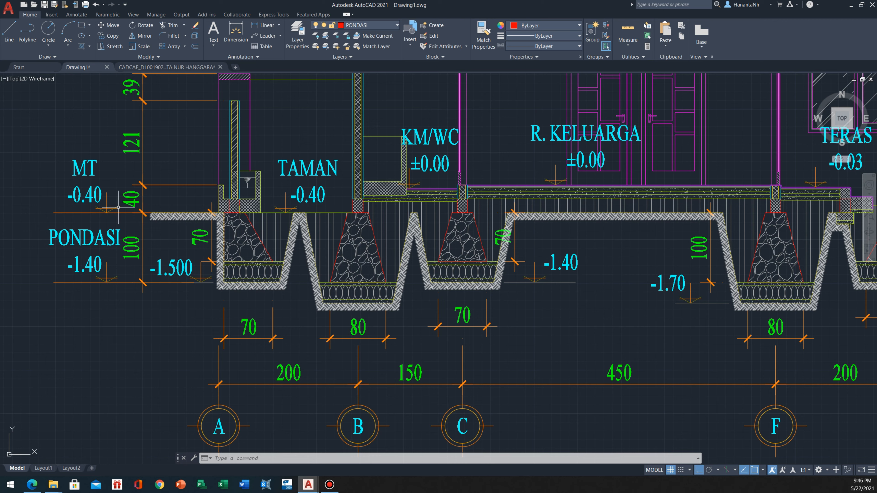
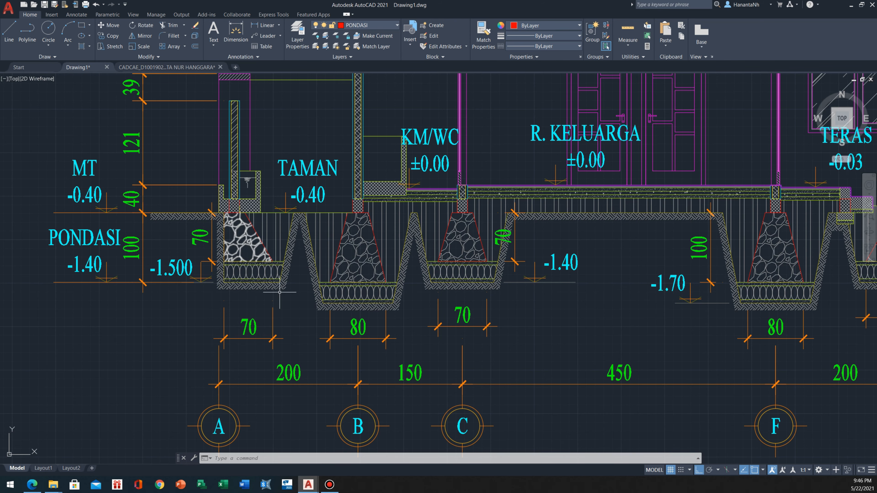
# Examine the stone foundations, trench outlines and bedding layers beneath axes A and B in the reference section
pyautogui.scroll(-6, 249, 242)
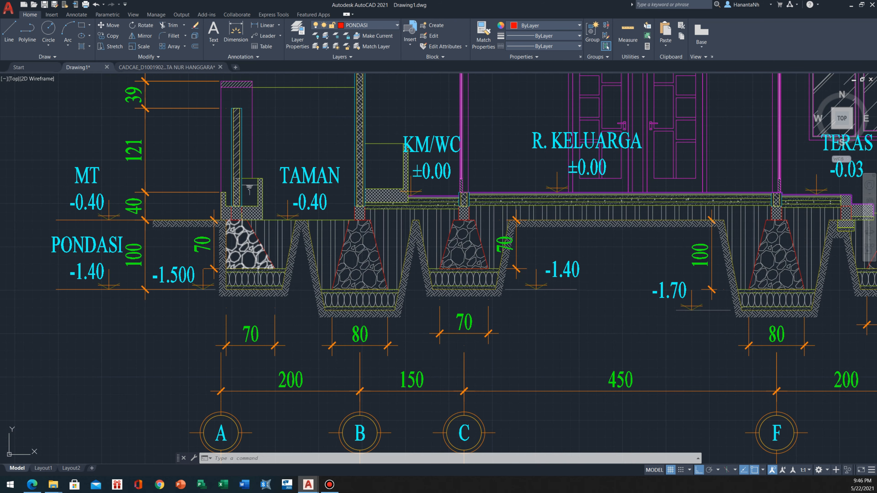
pyautogui.moveTo(550, 334); pyautogui.dragTo(484, 292, button='middle')
pyautogui.moveTo(342, 346); pyautogui.dragTo(370, 305, button='middle')
pyautogui.scroll(-4, 330, 285)
pyautogui.scroll(15, 221, 207)
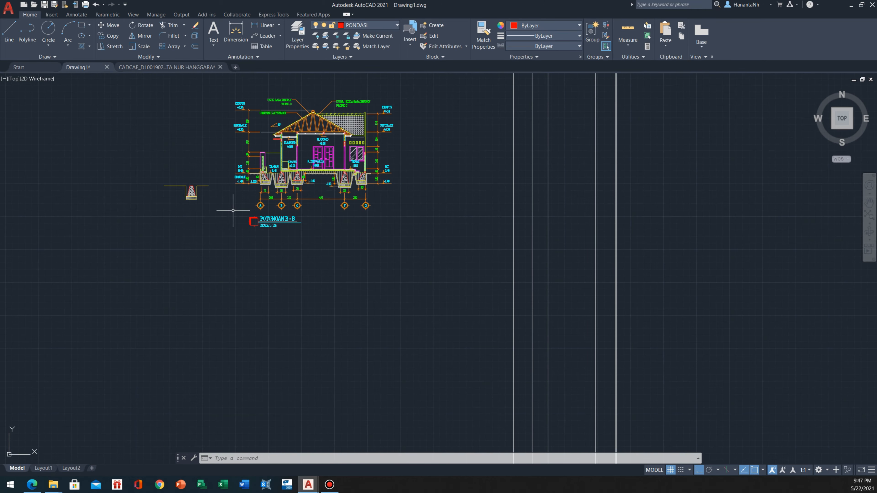
pyautogui.moveTo(295, 181); pyautogui.dragTo(293, 255, button='middle')
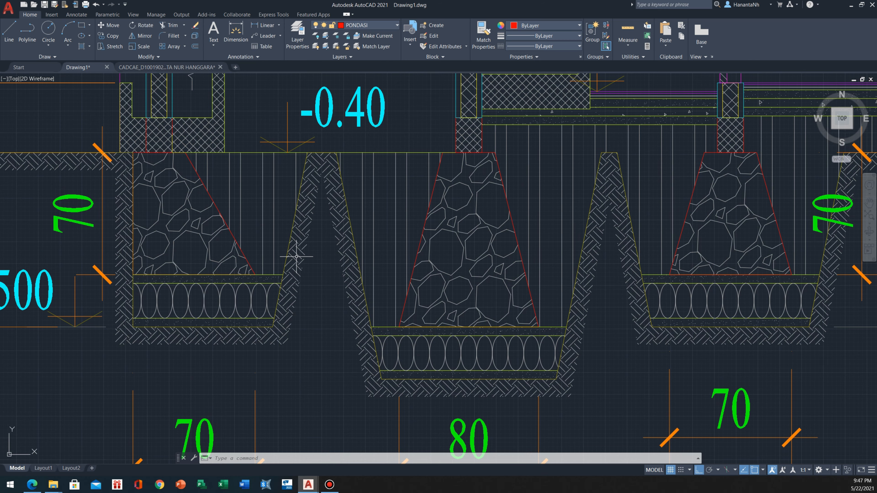
pyautogui.scroll(3, 137, 319)
pyautogui.moveTo(129, 197); pyautogui.dragTo(148, 229, button='middle')
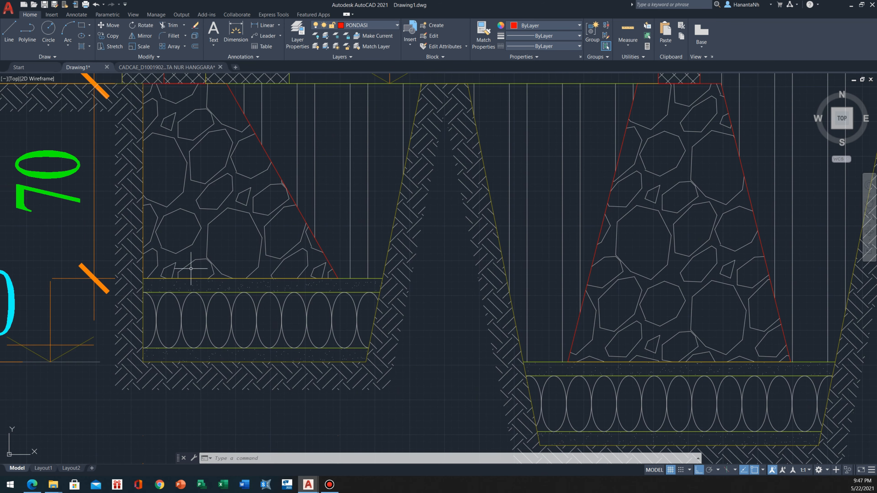
pyautogui.scroll(-3, 192, 269)
pyautogui.scroll(3, 200, 312)
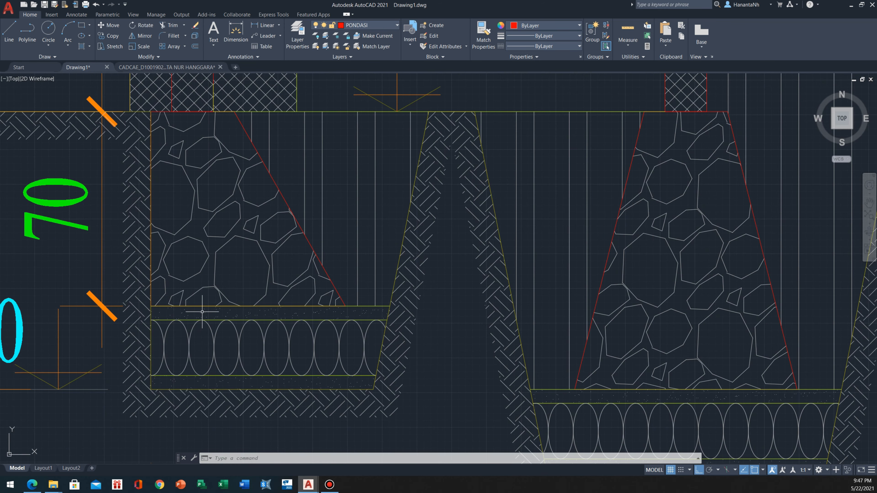
# Erase the speckled hatch in the thin layer directly beneath the foundation at axis A in the reference section
pyautogui.click(204, 312)
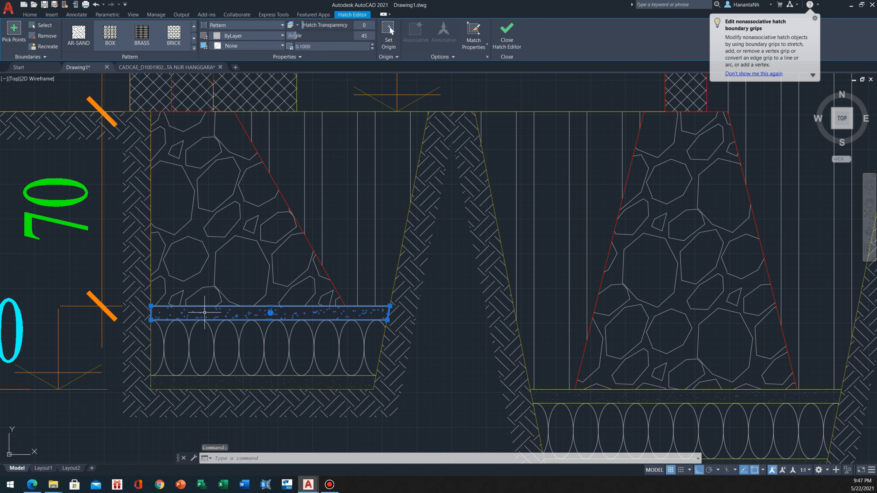
pyautogui.press('Delete')
pyautogui.press('Escape')
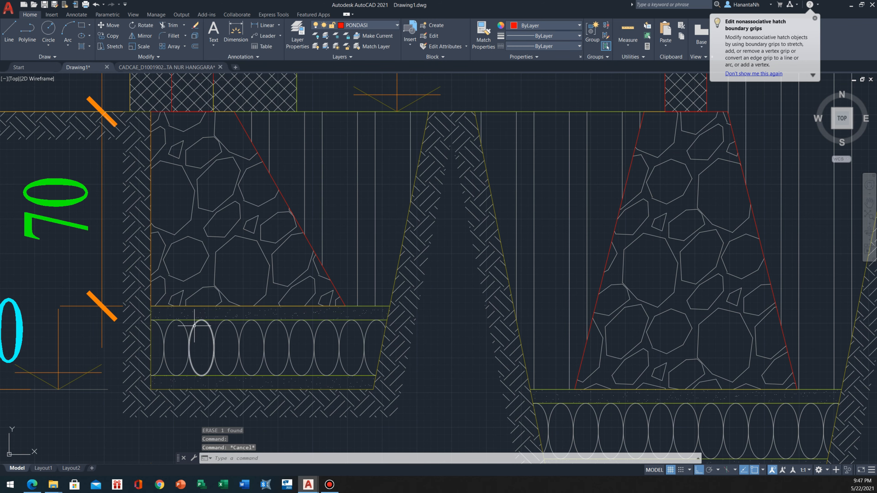
pyautogui.moveTo(195, 327); pyautogui.dragTo(205, 327, button='middle')
pyautogui.press('Escape')
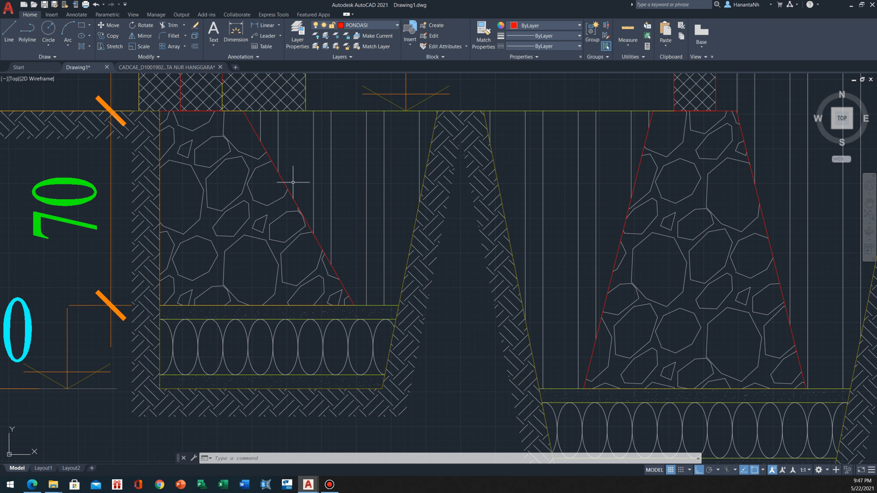
# Inspect the backfill, thin hatched layer and oval-stone layer around the axis A foundation in the reference section
pyautogui.click(293, 173)
pyautogui.click(283, 207)
pyautogui.press('Escape')
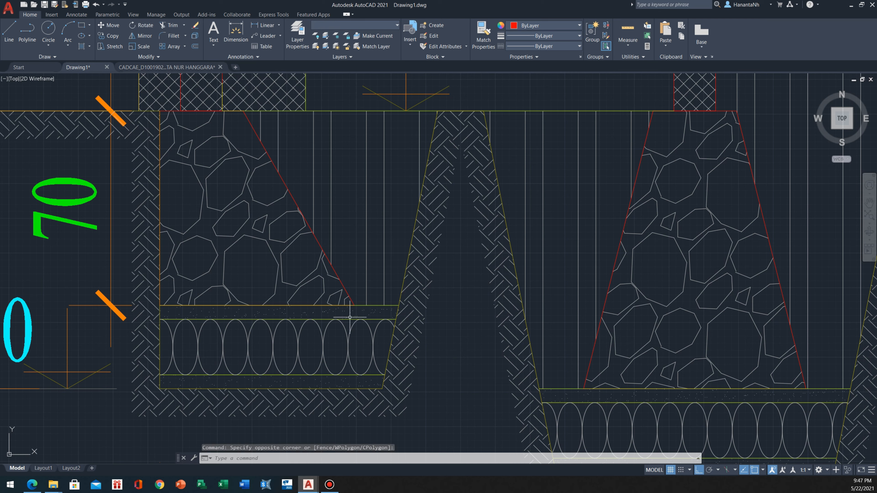
pyautogui.press('Escape')
pyautogui.click(124, 287)
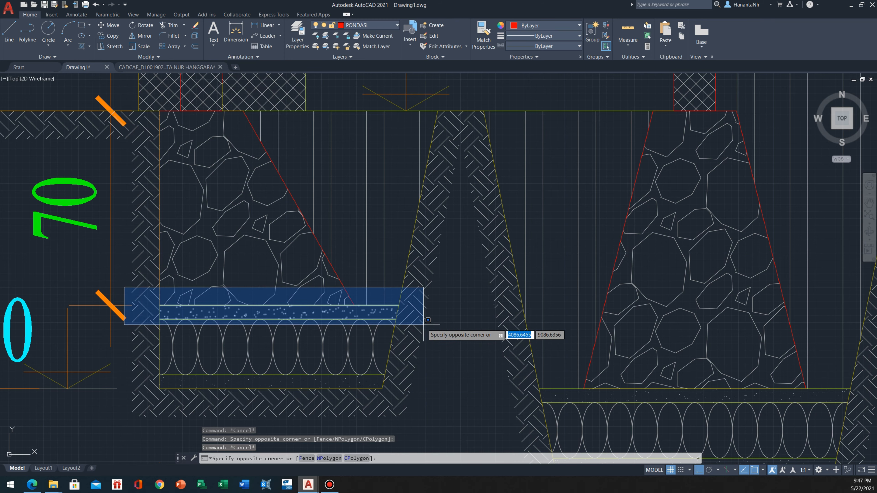
pyautogui.press('Escape')
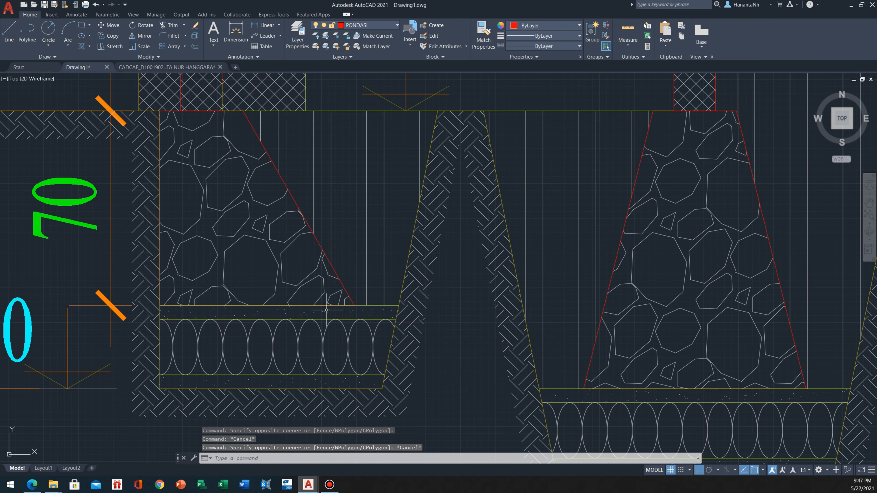
pyautogui.scroll(2, 269, 318)
pyautogui.scroll(-2, 209, 293)
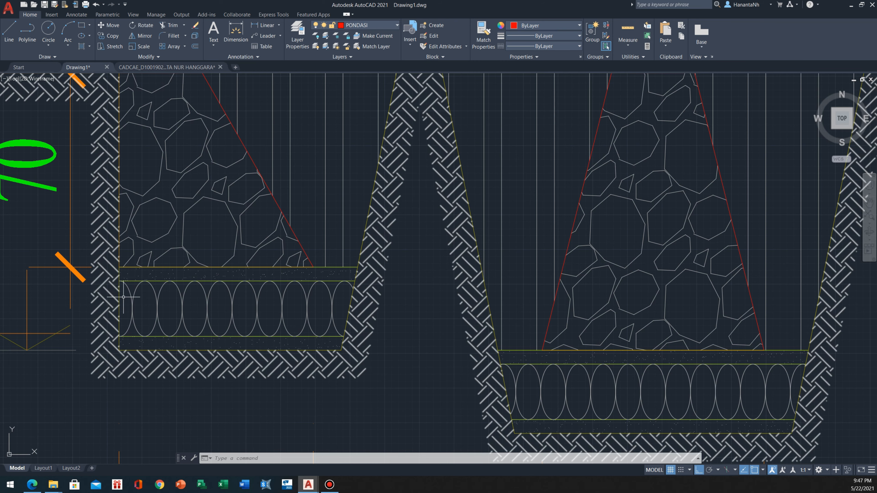
pyautogui.scroll(-2, 195, 303)
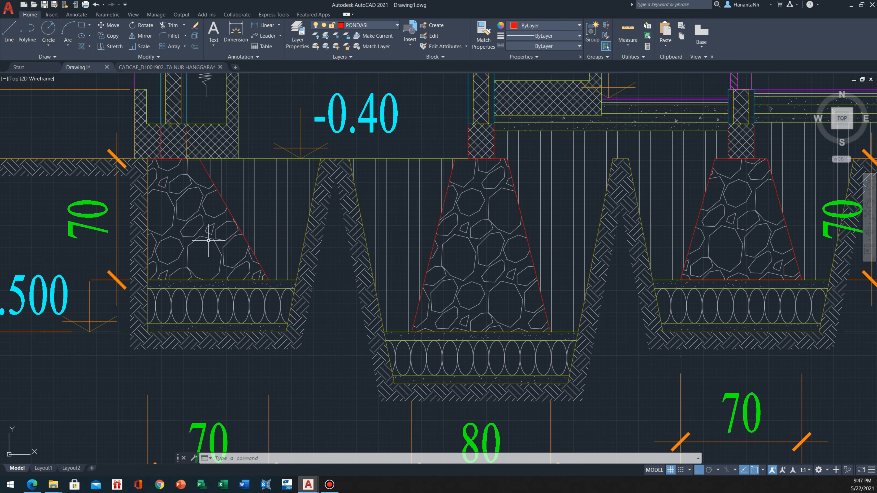
# Compare the bedding layers and trench depth at axis A with the neighbouring foundations and level marks of the reference section
pyautogui.scroll(-1, 207, 241)
pyautogui.scroll(-2, 182, 231)
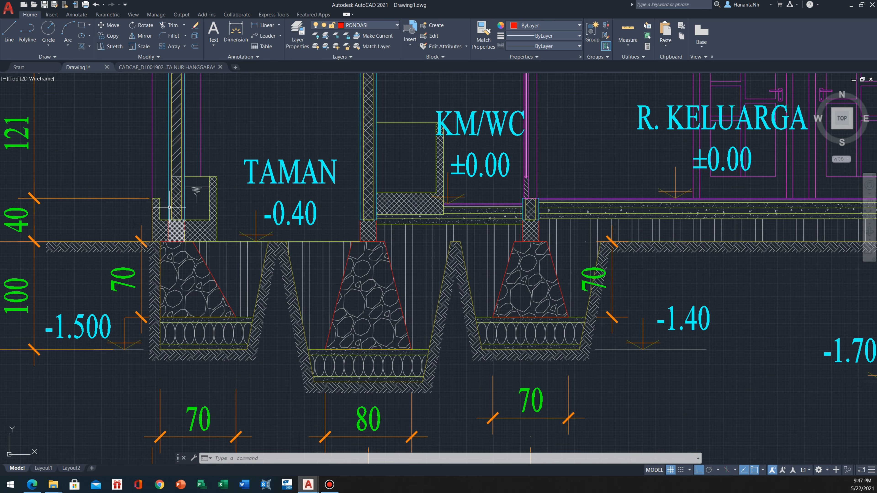
pyautogui.scroll(-4, 169, 208)
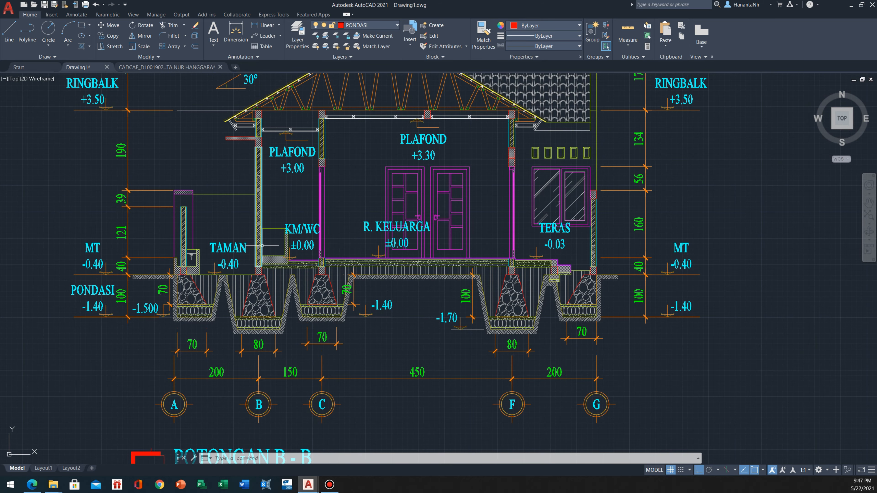
pyautogui.scroll(2, 207, 293)
pyautogui.scroll(2, 164, 321)
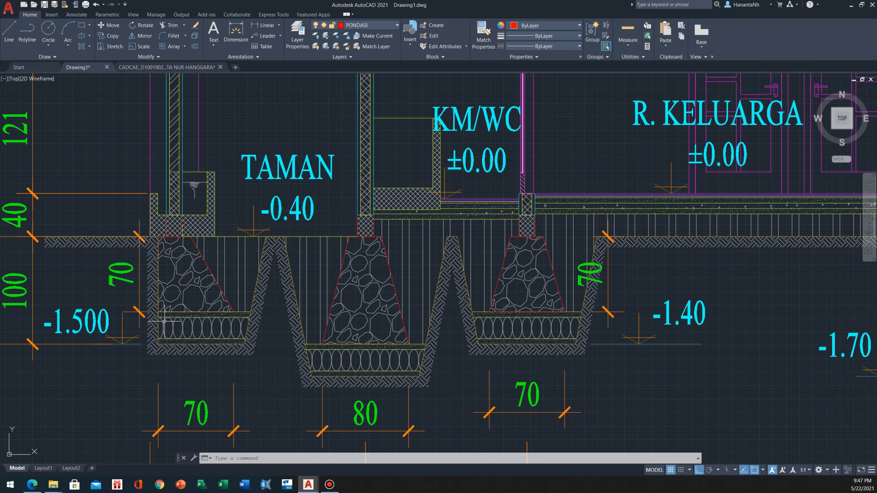
pyautogui.scroll(4, 196, 316)
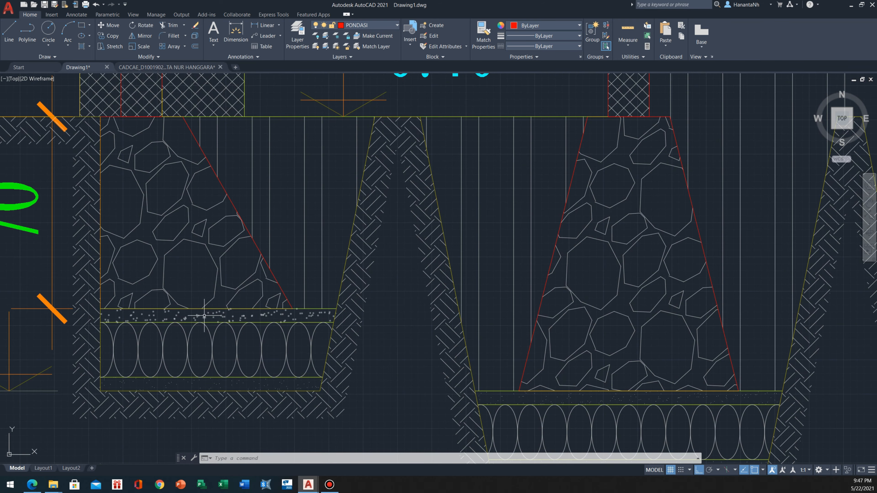
pyautogui.scroll(2, 180, 241)
pyautogui.scroll(-2, 169, 268)
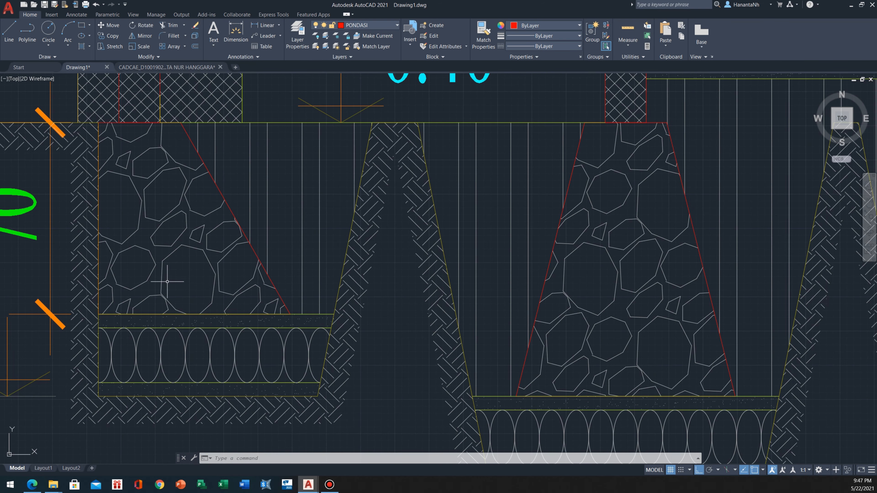
pyautogui.scroll(-2, 167, 281)
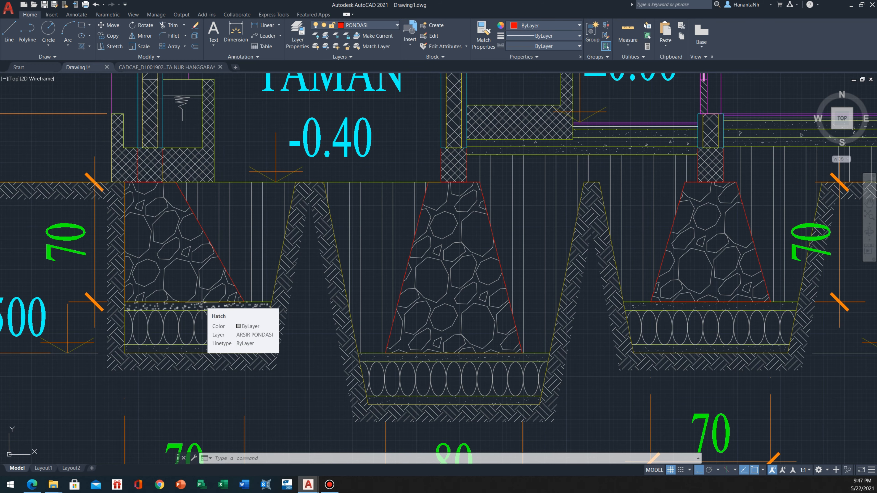
pyautogui.scroll(-2, 189, 301)
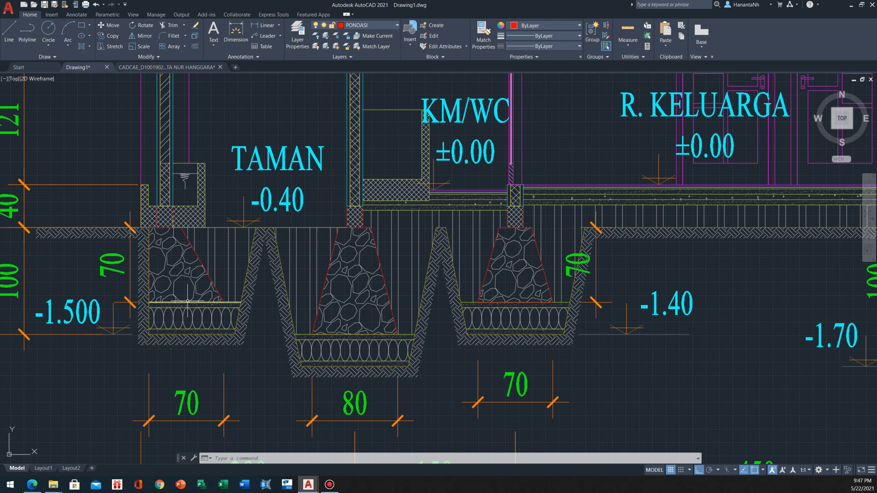
pyautogui.scroll(-1, 192, 284)
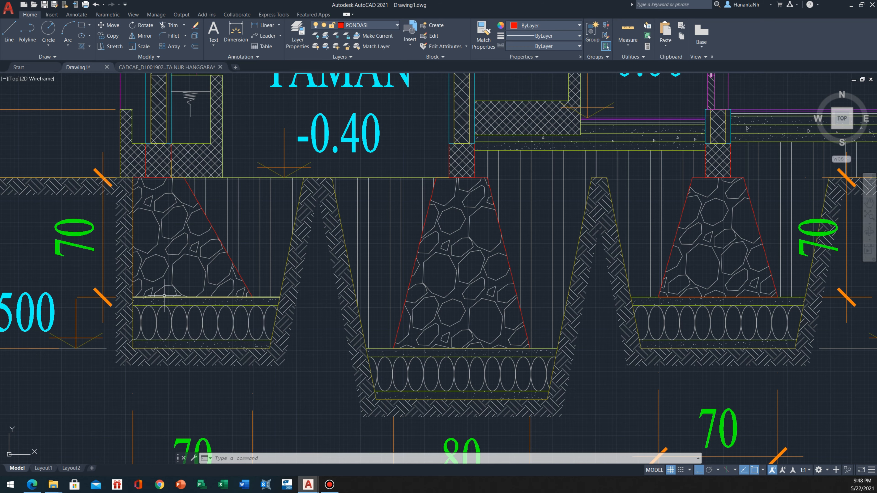
pyautogui.scroll(-1, 178, 292)
pyautogui.scroll(3, 177, 300)
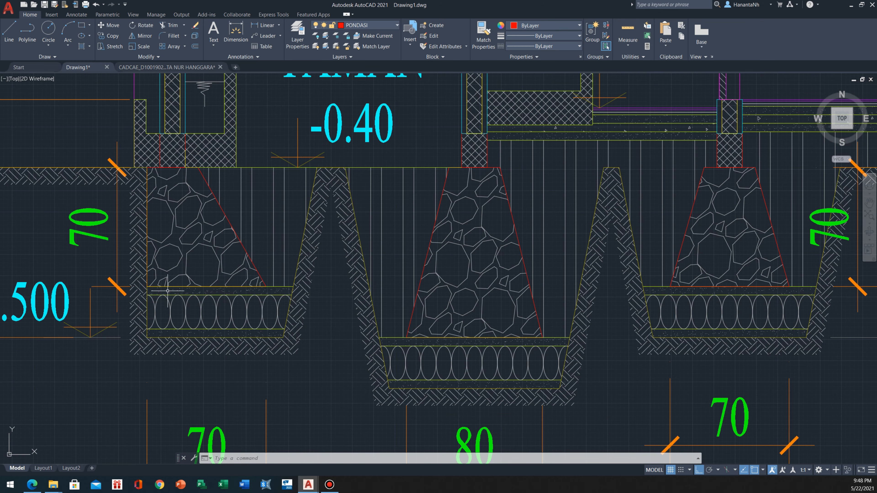
# Measure the thicknesses of the thin hatched layer and oval-stone layer below the axis A foundation using temporary lines
pyautogui.scroll(4, 168, 291)
pyautogui.write('l')
pyautogui.press('Return')
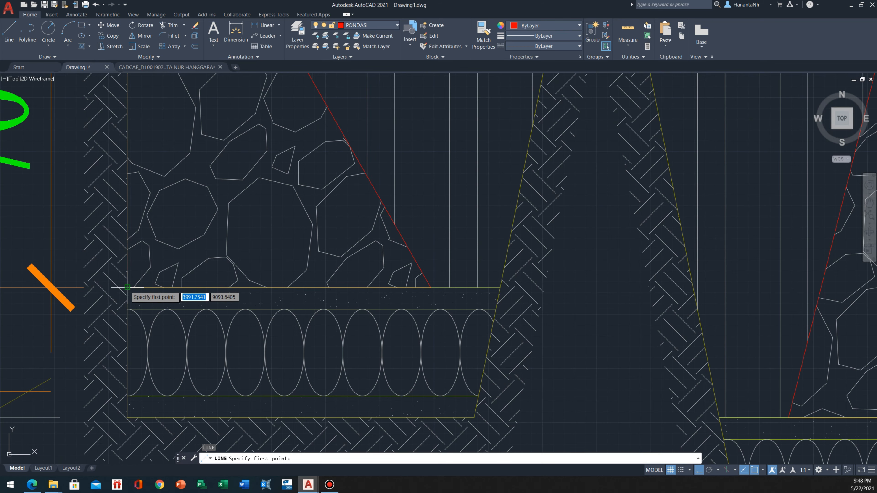
pyautogui.click(127, 287)
pyautogui.press('Escape')
pyautogui.press('Return')
pyautogui.click(126, 308)
pyautogui.press('Escape')
pyautogui.press('Return')
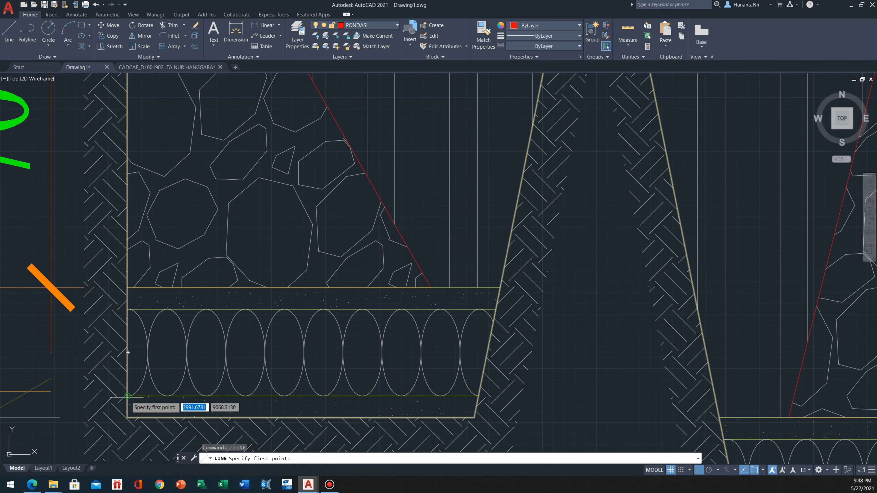
pyautogui.press('Escape')
# Measure the height and width of one ellipse in the oval-stone layer beneath the axis A foundation using temporary lines
pyautogui.scroll(-2, 128, 395)
pyautogui.scroll(4, 160, 306)
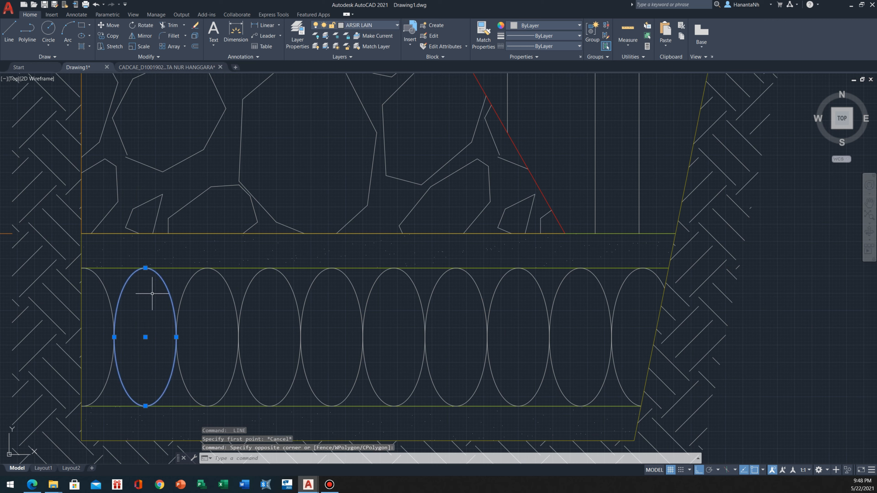
pyautogui.press('Return')
pyautogui.click(145, 269)
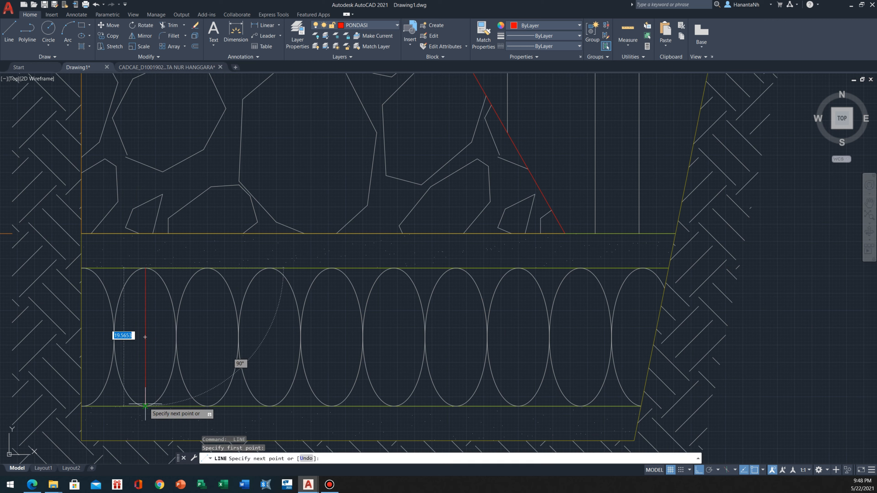
pyautogui.press('Escape')
pyautogui.press('Return')
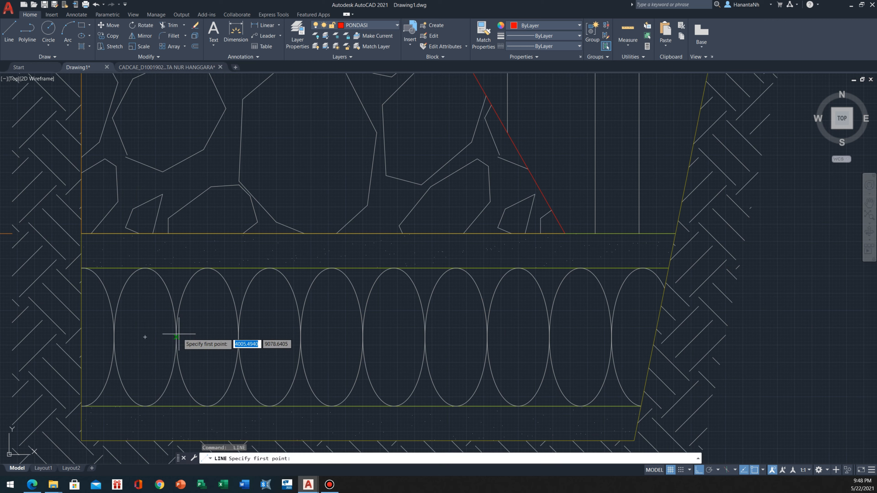
pyautogui.click(176, 337)
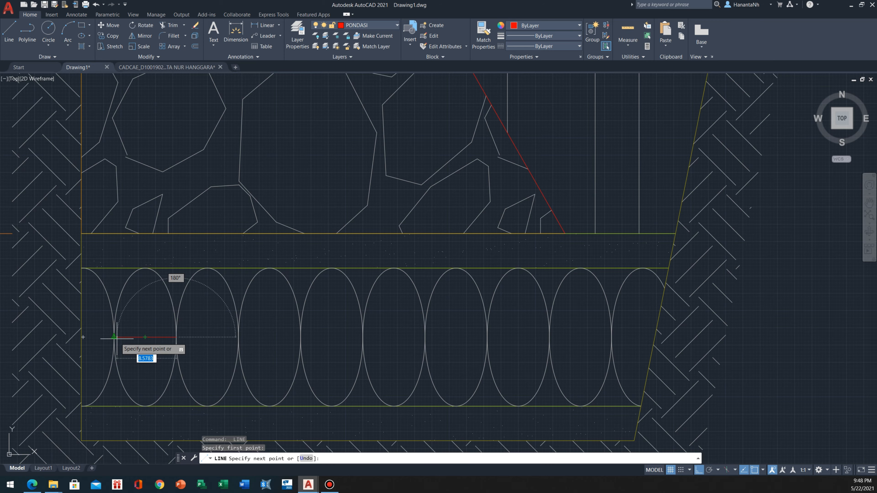
pyautogui.press('Escape')
# Make GARIS TANAH the current layer for the new section's ground lines
pyautogui.scroll(-5, 98, 285)
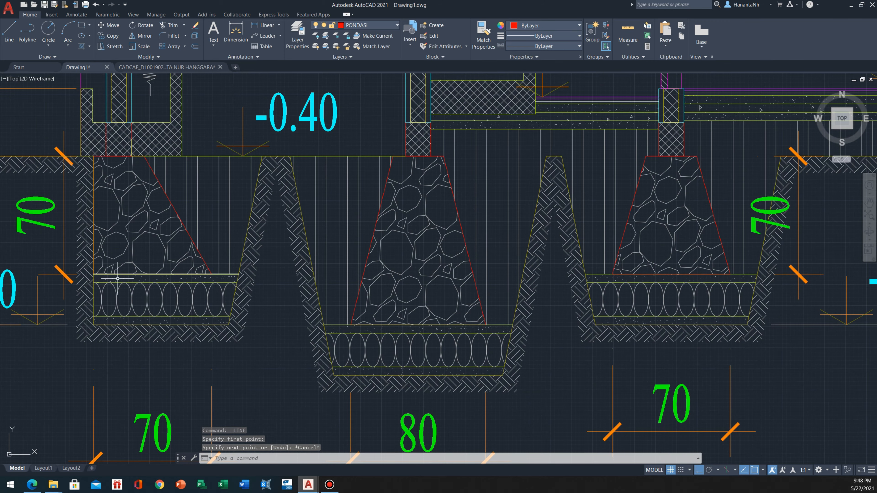
pyautogui.moveTo(119, 279); pyautogui.dragTo(118, 265, button='middle')
pyautogui.scroll(-7, 93, 289)
pyautogui.moveTo(202, 313); pyautogui.dragTo(183, 275, button='middle')
pyautogui.scroll(-8, 183, 275)
pyautogui.moveTo(336, 319)
pyautogui.mouseDown(button='middle')
pyautogui.moveTo(166, 217)
pyautogui.moveTo(165, 230)
pyautogui.mouseUp(button='middle')
pyautogui.scroll(-2, 165, 230)
pyautogui.scroll(-2, 180, 263)
pyautogui.moveTo(196, 365)
pyautogui.mouseDown(button='middle')
pyautogui.moveTo(225, 314)
pyautogui.moveTo(160, 296)
pyautogui.mouseUp(button='middle')
pyautogui.scroll(4, 193, 324)
pyautogui.scroll(8, 140, 282)
pyautogui.scroll(3, 299, 348)
pyautogui.scroll(3, 284, 339)
pyautogui.moveTo(284, 338); pyautogui.dragTo(319, 303, button='middle')
pyautogui.scroll(3, 259, 302)
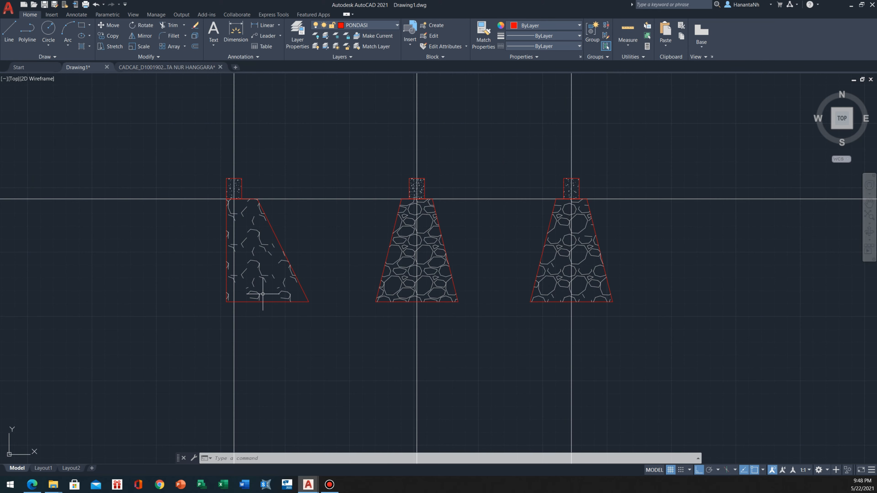
pyautogui.click(387, 24)
pyautogui.scroll(3, 380, 120)
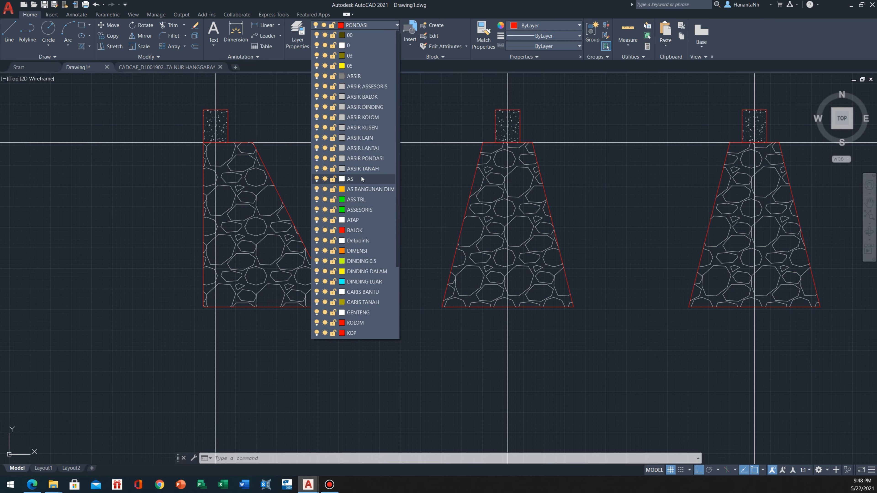
pyautogui.scroll(-1, 367, 248)
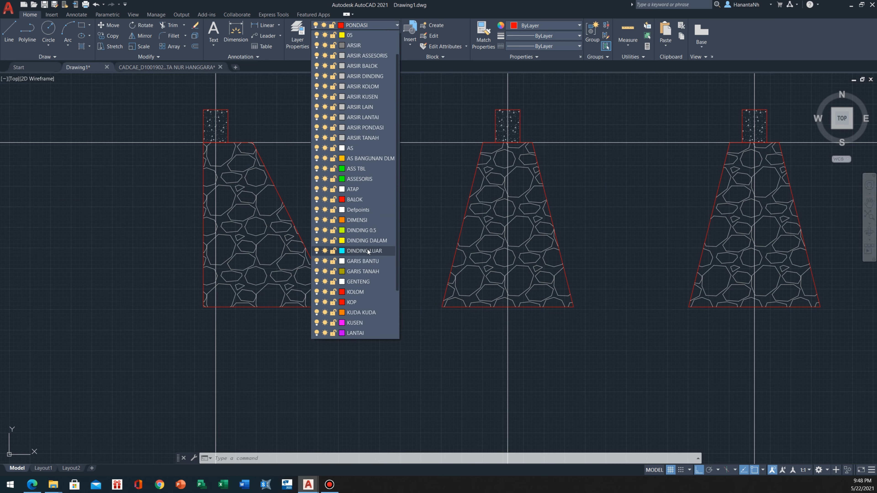
pyautogui.click(367, 274)
pyautogui.moveTo(368, 255); pyautogui.dragTo(468, 341, button='middle')
pyautogui.scroll(-4, 348, 228)
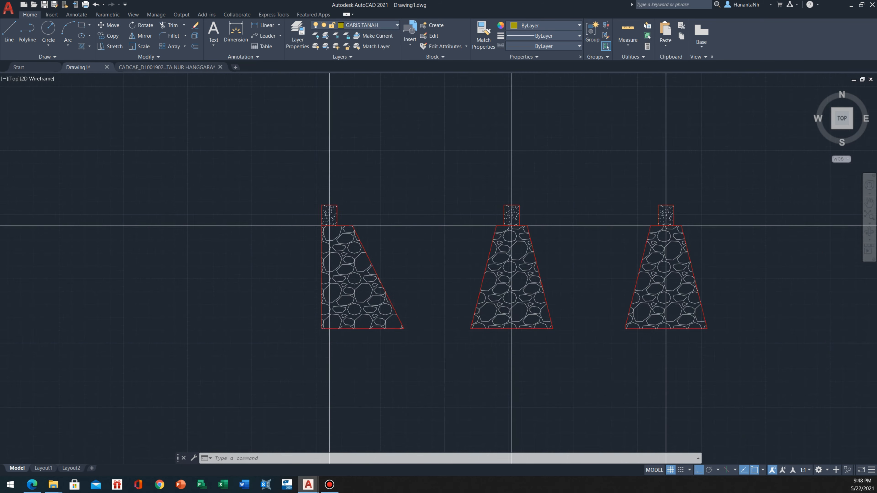
pyautogui.scroll(2, 319, 234)
pyautogui.click(280, 200)
pyautogui.click(172, 270)
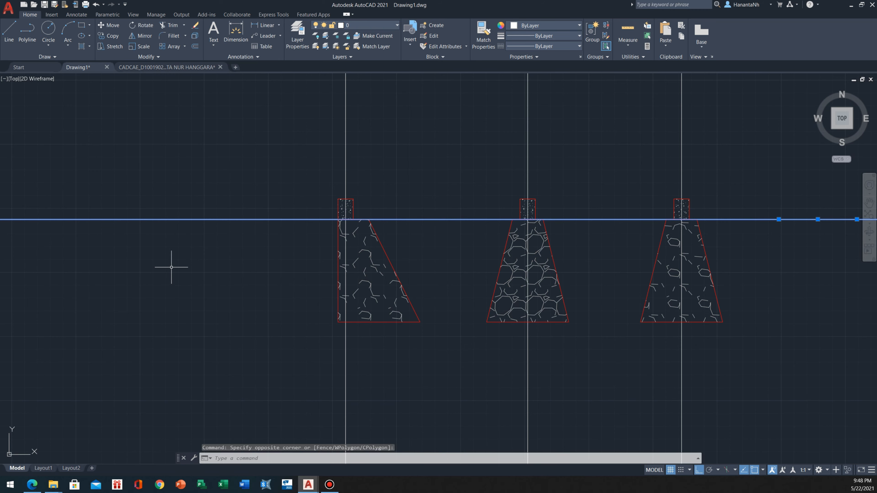
pyautogui.press('Escape')
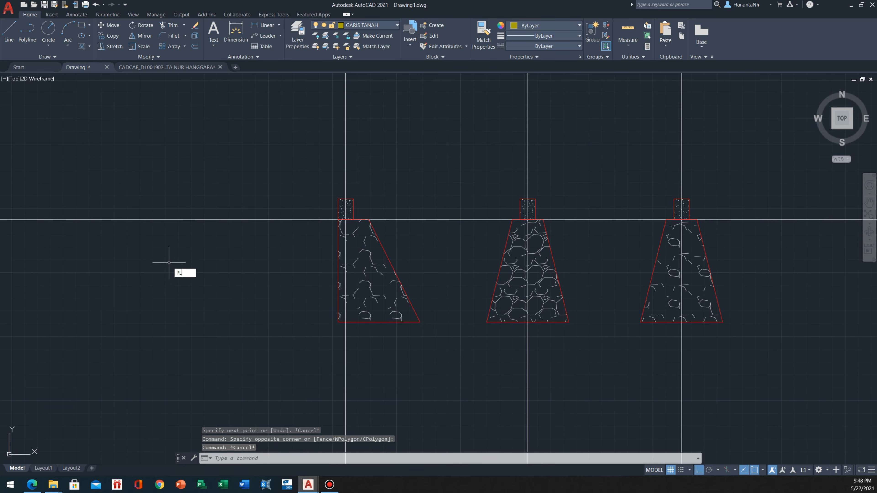
# Draw a polyline about 118 along the ground level to the axis A foundation's top outer corner, continuing 130 straight down as the trench side
pyautogui.press('Return')
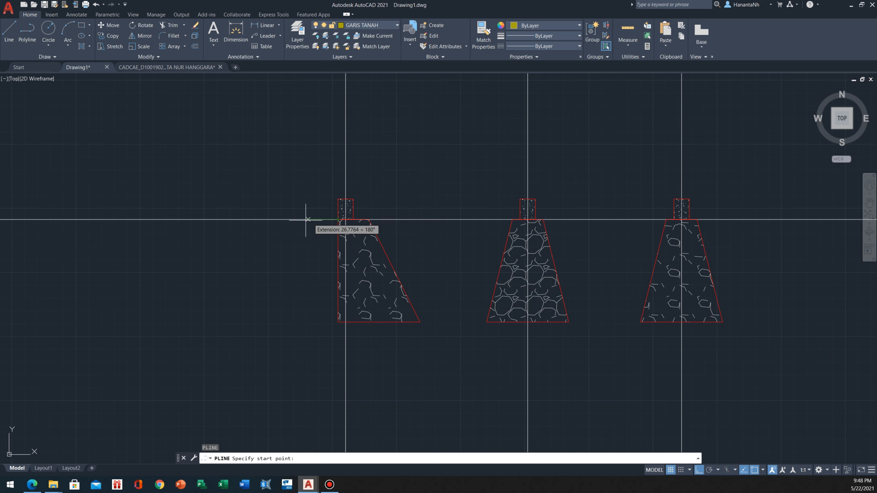
pyautogui.click(217, 219)
pyautogui.click(338, 219)
pyautogui.moveTo(302, 321); pyautogui.dragTo(242, 297, button='middle')
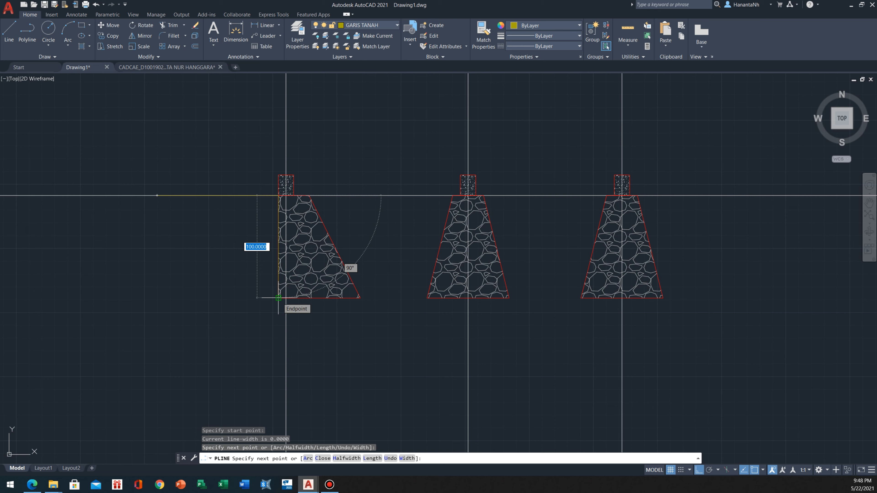
pyautogui.write('130')
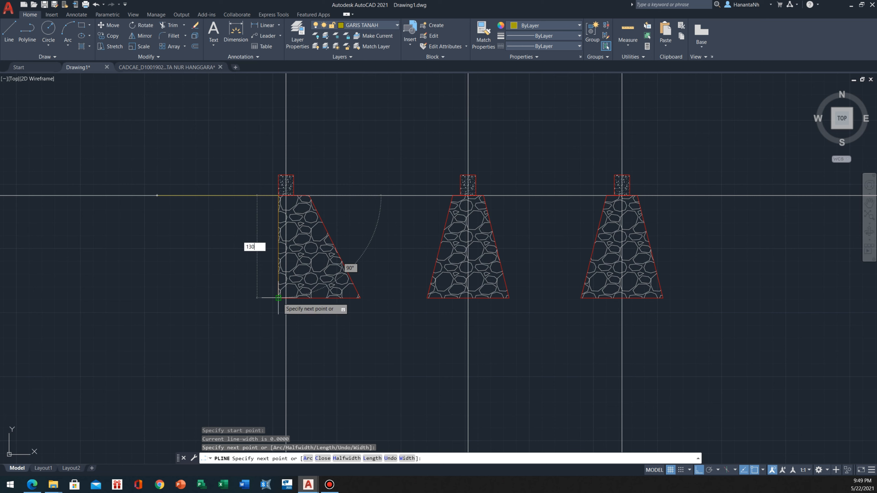
pyautogui.press('Return')
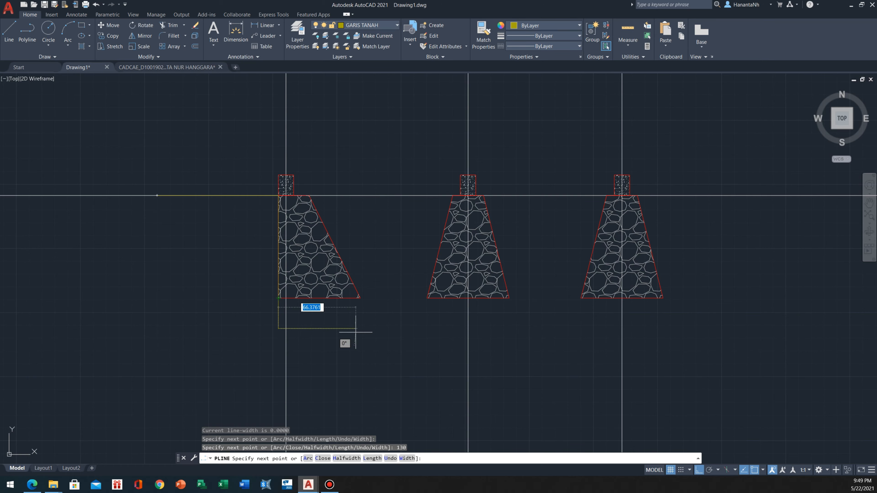
# Extend the polyline 90 horizontally beneath the axis A foundation to form the trench bottom
pyautogui.scroll(4, 385, 330)
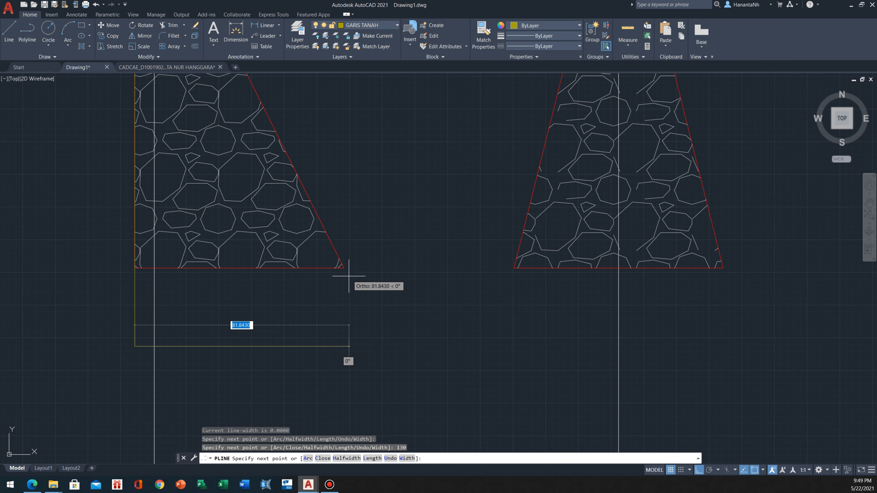
pyautogui.scroll(-2, 397, 293)
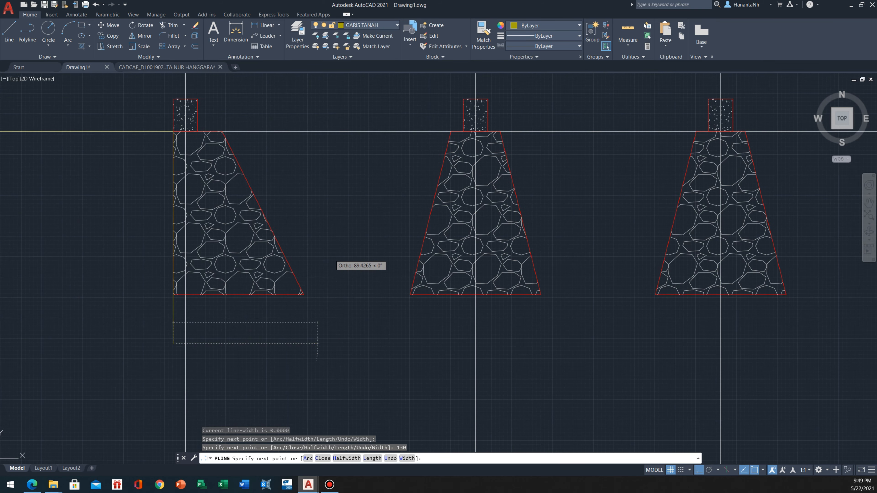
pyautogui.scroll(2, 316, 272)
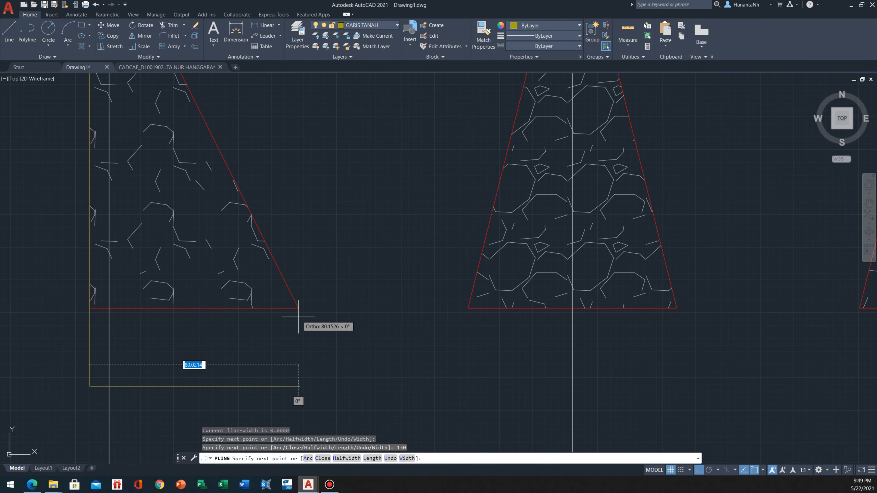
pyautogui.moveTo(181, 314); pyautogui.dragTo(198, 308, button='middle')
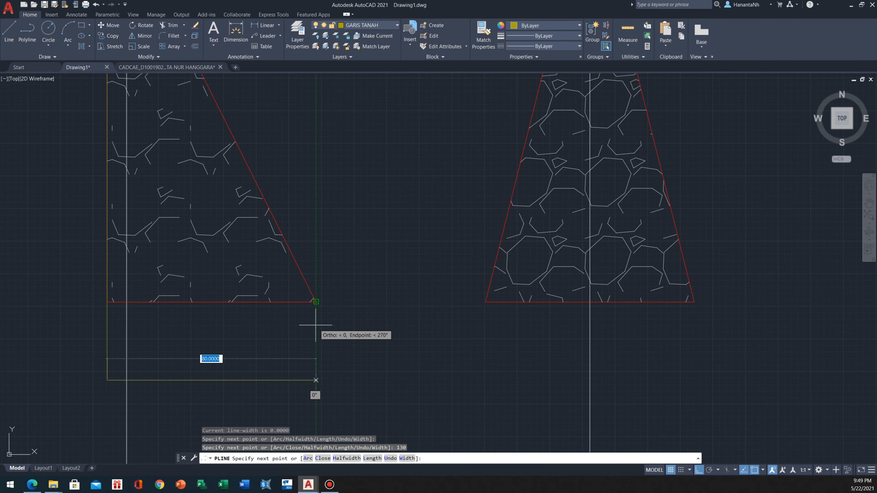
pyautogui.write('90')
pyautogui.press('Return')
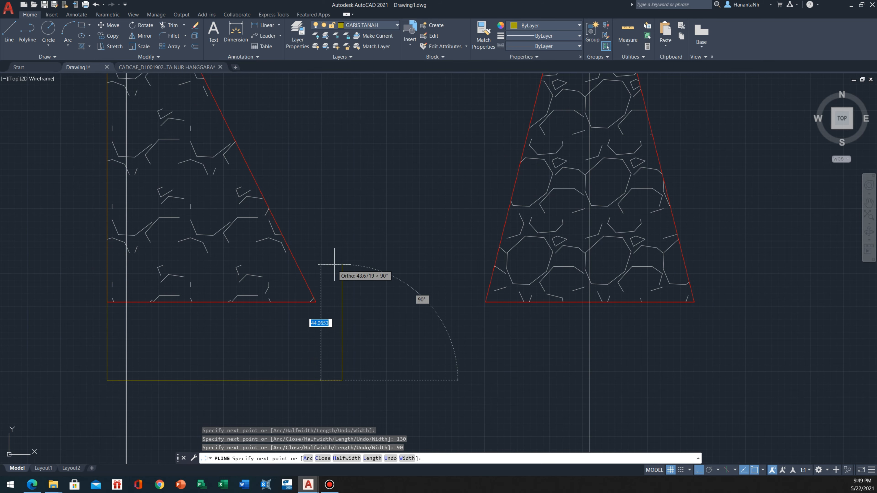
# Enable the Perpendicular object snap and close the axis A trench with a vertical side up to the ground line
pyautogui.scroll(-3, 281, 271)
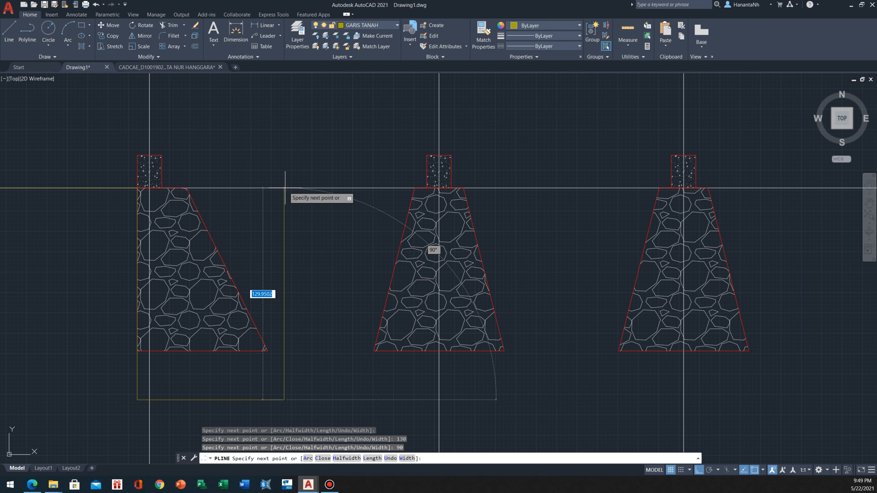
pyautogui.click(763, 471)
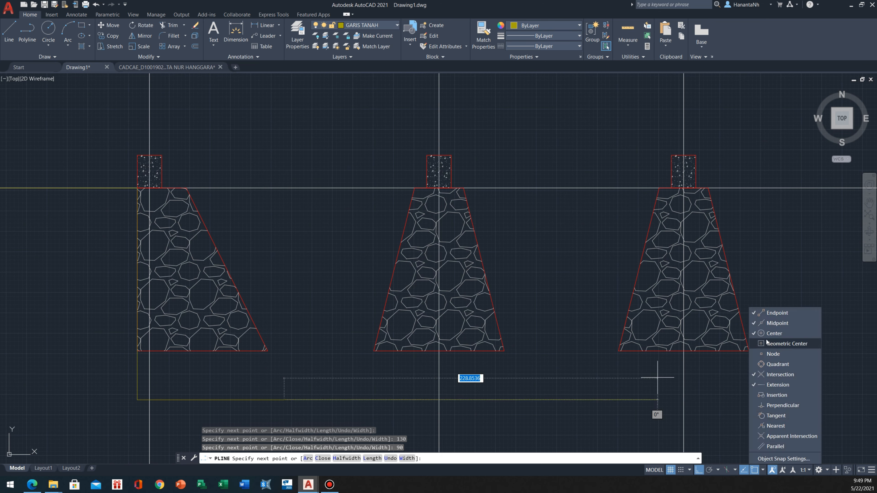
pyautogui.click(781, 407)
pyautogui.click(313, 237)
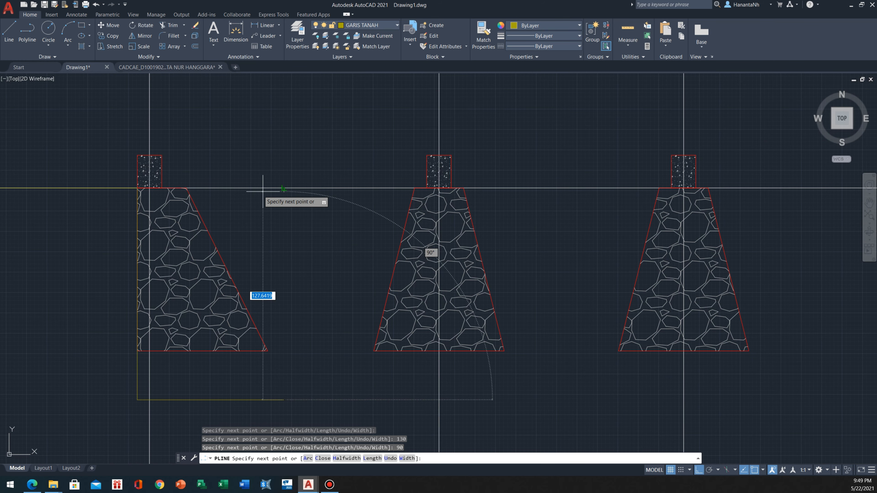
pyautogui.click(279, 189)
# Continue the polyline 45 along the ground line and outline a 100-wide trench around the second foundation, ending at ground level
pyautogui.moveTo(348, 255)
pyautogui.mouseDown(button='middle')
pyautogui.moveTo(331, 236)
pyautogui.moveTo(336, 265)
pyautogui.mouseUp(button='middle')
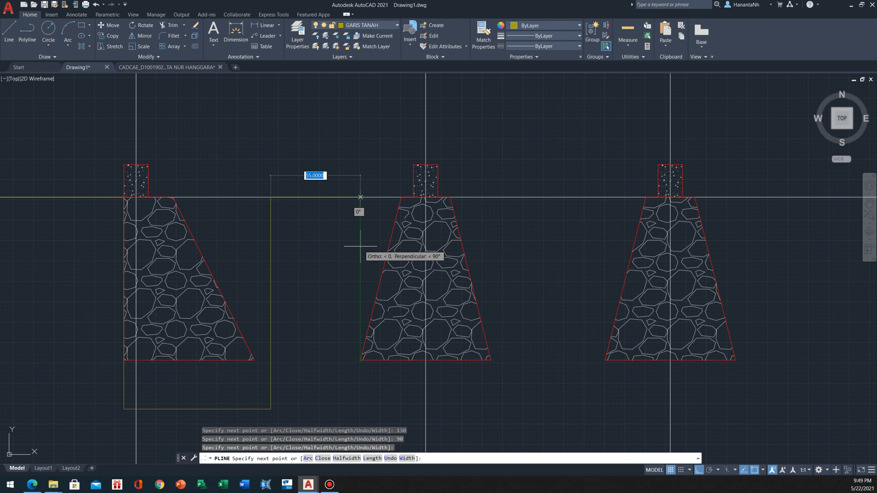
pyautogui.write('45')
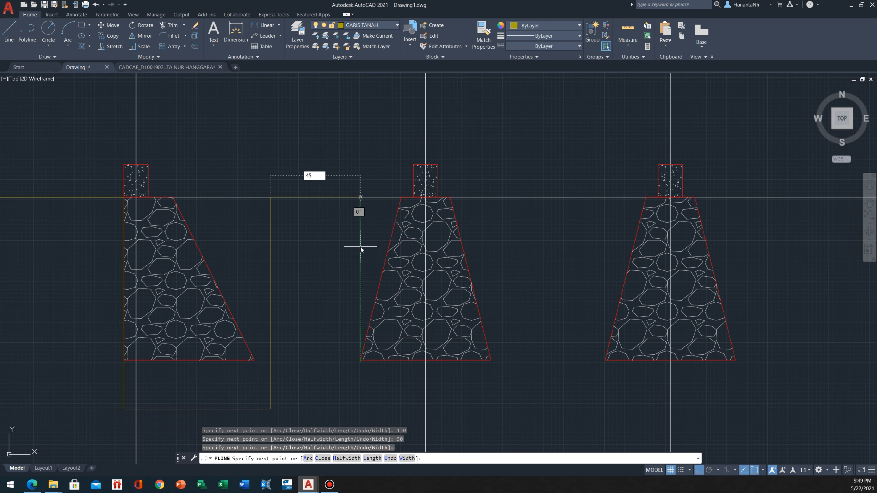
pyautogui.press('Return')
pyautogui.moveTo(345, 323); pyautogui.dragTo(297, 266, button='middle')
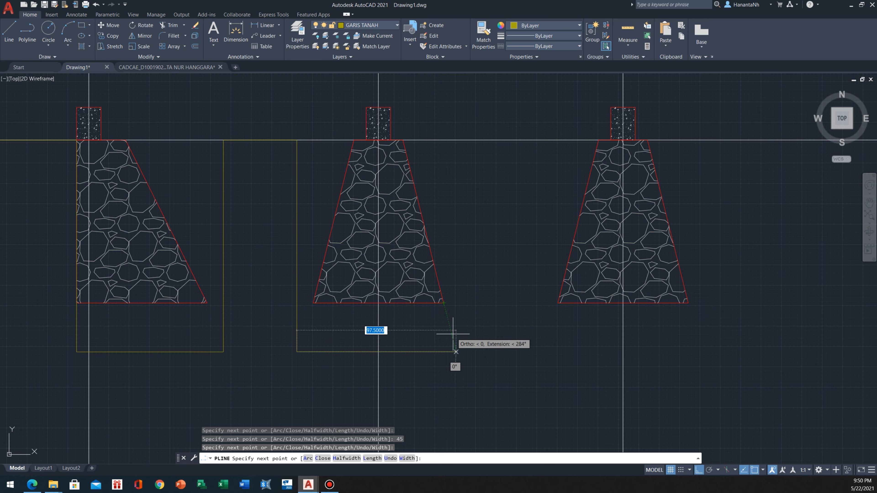
pyautogui.write('1')
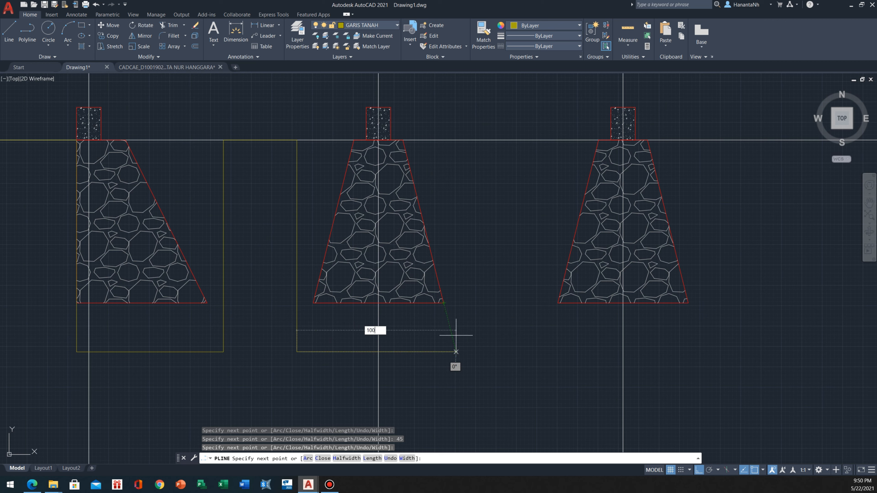
pyautogui.write('00')
pyautogui.press('Return')
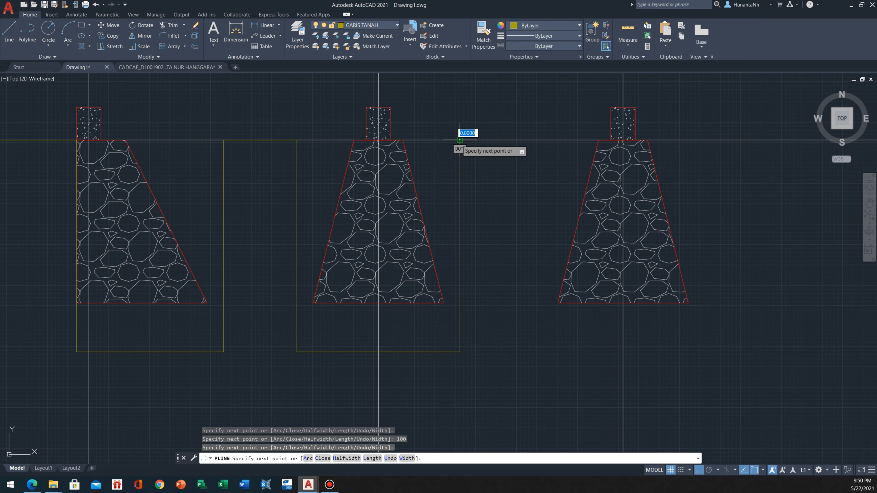
pyautogui.press('Escape')
pyautogui.scroll(-3, 449, 183)
pyautogui.moveTo(466, 186); pyautogui.dragTo(288, 204, button='middle')
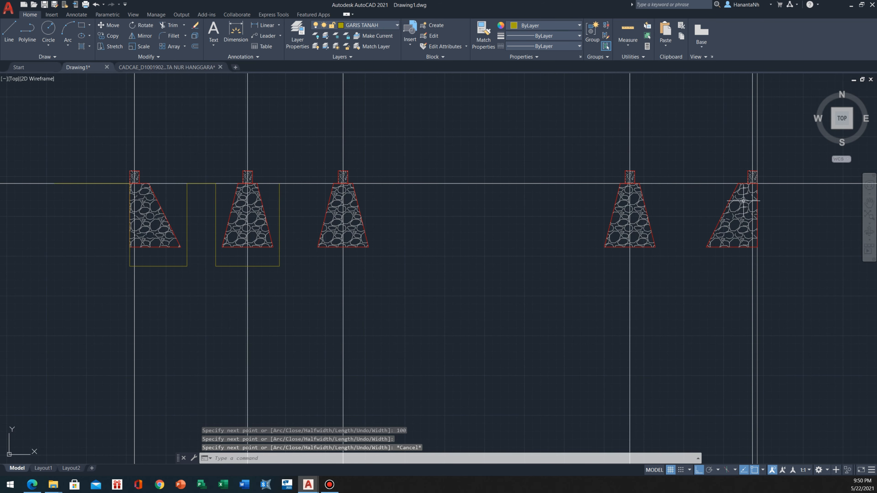
pyautogui.scroll(2, 247, 214)
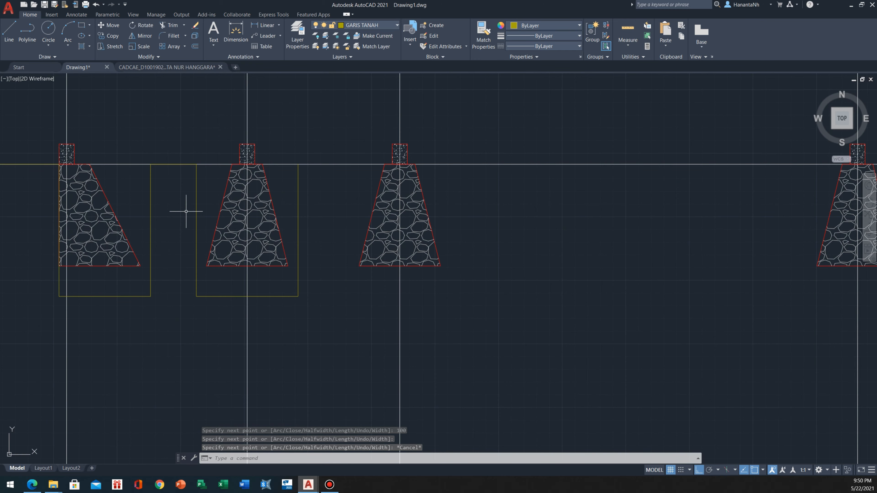
pyautogui.moveTo(235, 206); pyautogui.dragTo(213, 259, button='middle')
pyautogui.scroll(-2, 221, 174)
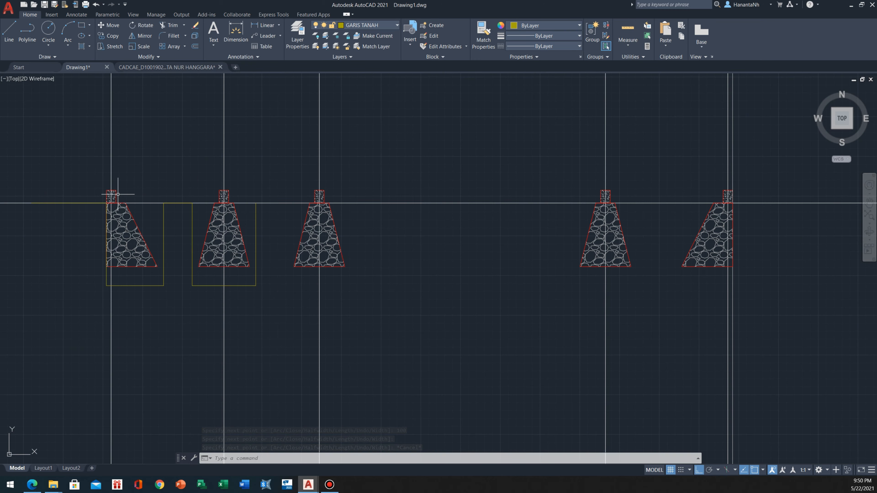
pyautogui.scroll(2, 272, 263)
pyautogui.scroll(2, 257, 203)
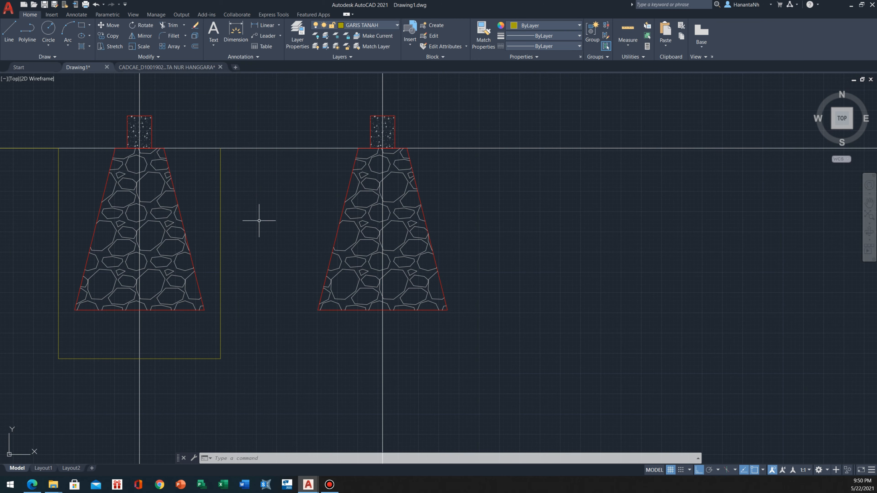
pyautogui.write('l')
pyautogui.press('space')
pyautogui.press('Escape')
# Explode the ground and trench polyline into separate lines
pyautogui.click(239, 249)
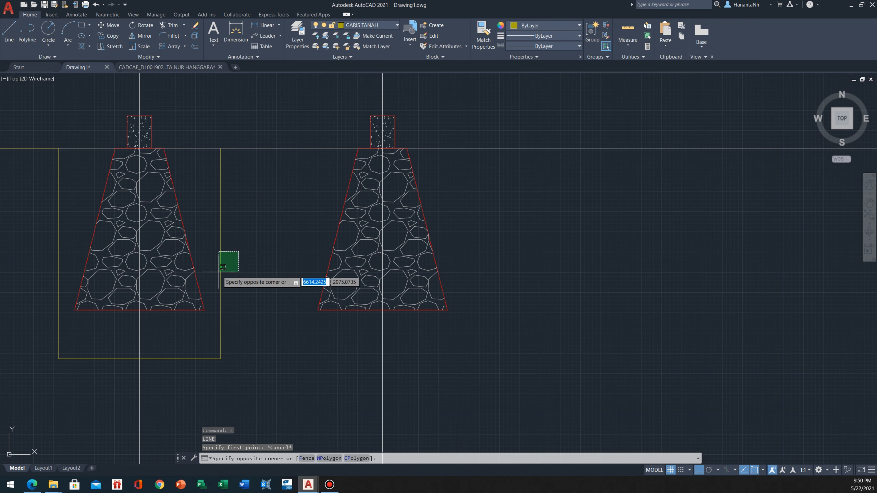
pyautogui.click(213, 272)
pyautogui.scroll(-2, 516, 272)
pyautogui.moveTo(332, 261)
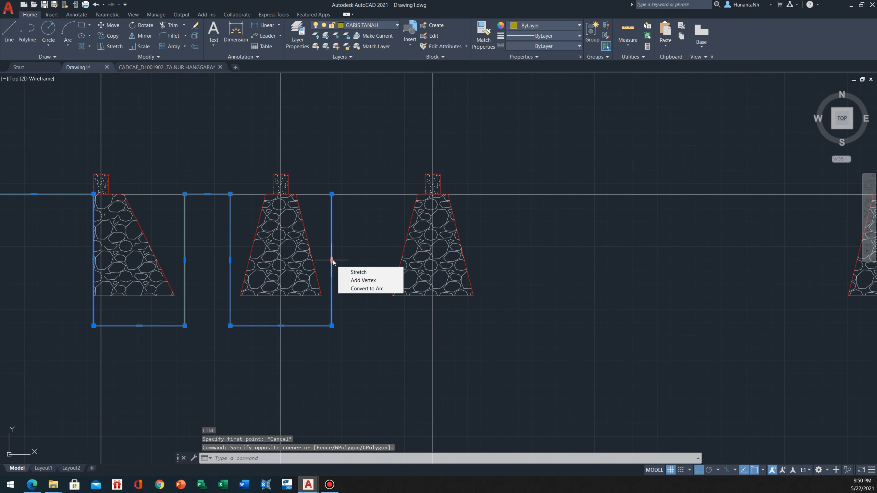
pyautogui.write('x')
pyautogui.press('space')
pyautogui.press('Escape')
pyautogui.click(352, 246)
pyautogui.click(328, 270)
pyautogui.click(350, 313)
pyautogui.click(323, 341)
pyautogui.click(245, 319)
pyautogui.click(213, 347)
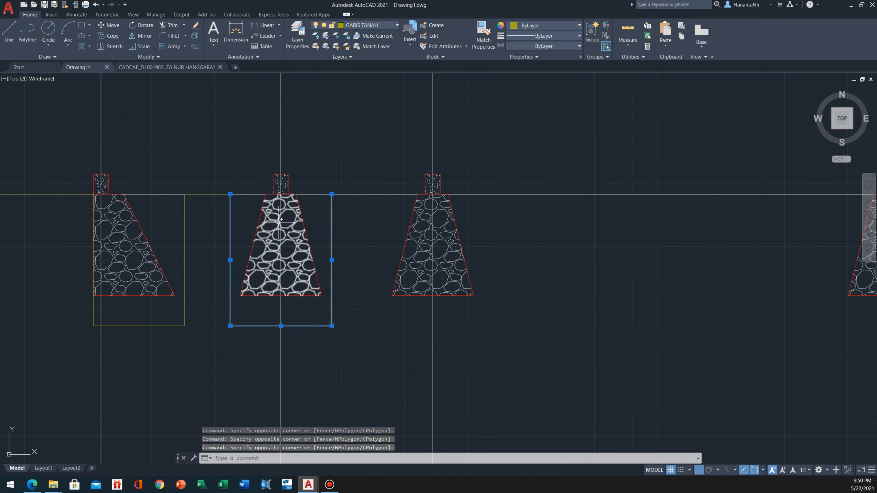
pyautogui.press('Escape')
# Copy the second foundation's three trench lines from its axis at ground level to the axes of the third and fourth foundations
pyautogui.click(246, 315)
pyautogui.click(230, 345)
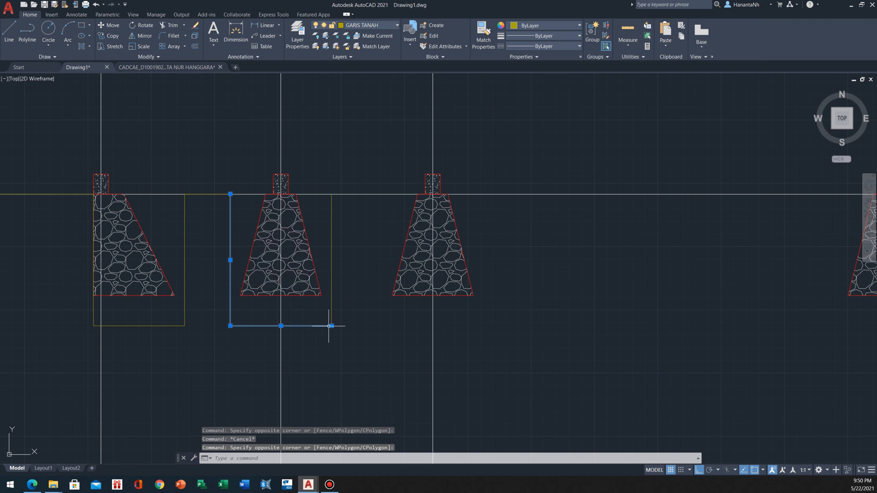
pyautogui.click(342, 317)
pyautogui.click(320, 346)
pyautogui.write('co')
pyautogui.press('Return')
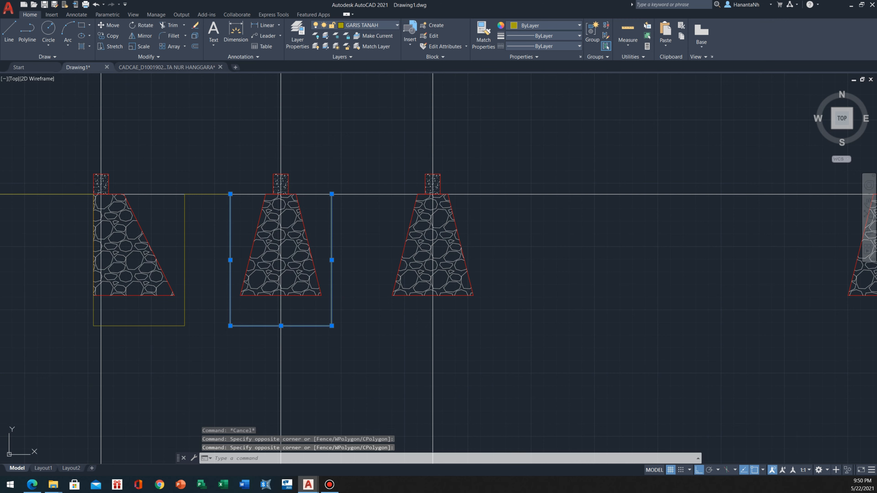
pyautogui.click(281, 194)
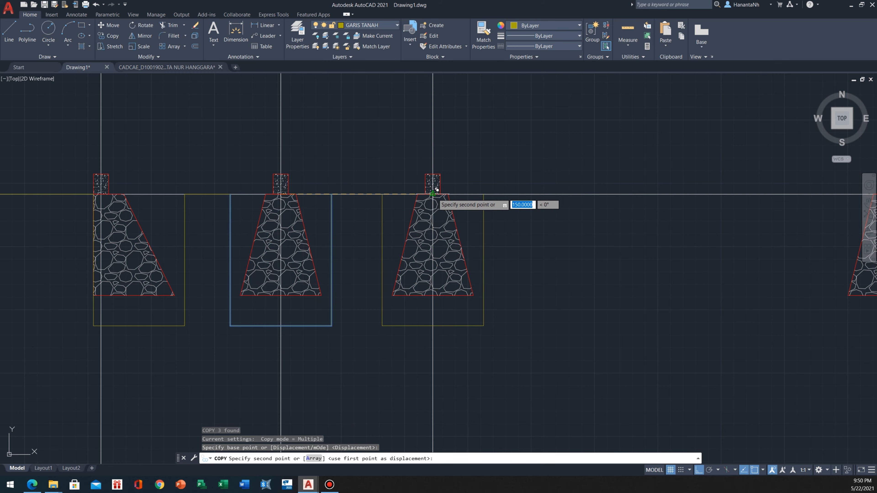
pyautogui.click(437, 190)
pyautogui.moveTo(606, 189); pyautogui.dragTo(352, 201, button='middle')
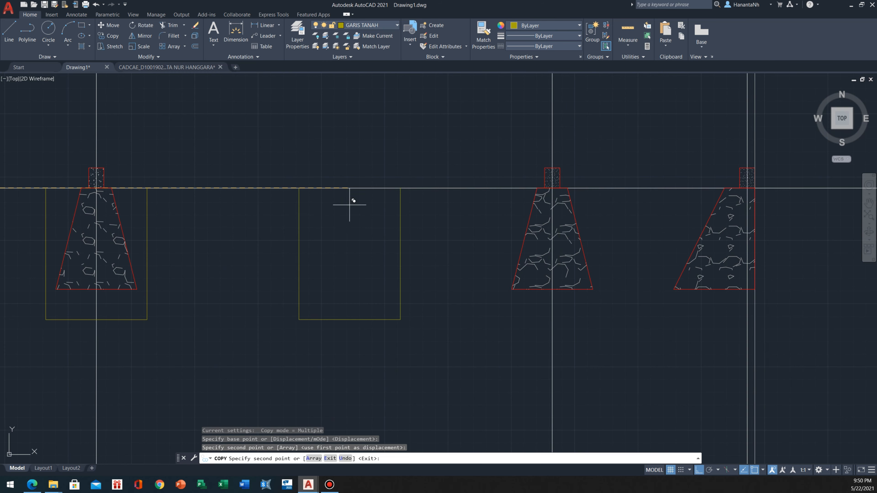
pyautogui.click(552, 188)
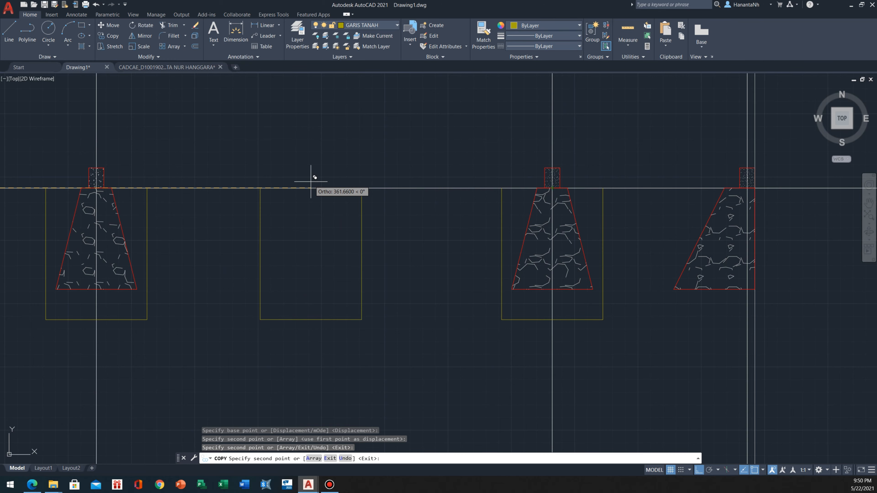
pyautogui.scroll(-2, 311, 181)
pyautogui.moveTo(210, 258); pyautogui.dragTo(416, 267, button='middle')
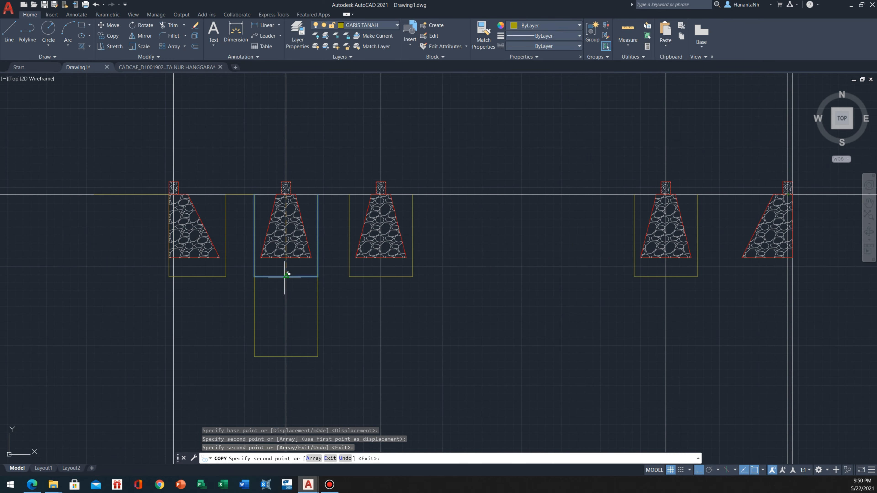
pyautogui.press('Escape')
# Mirror the three axis A trench lines about a vertical line in the middle of the section, keeping the originals
pyautogui.click(230, 273)
pyautogui.click(168, 279)
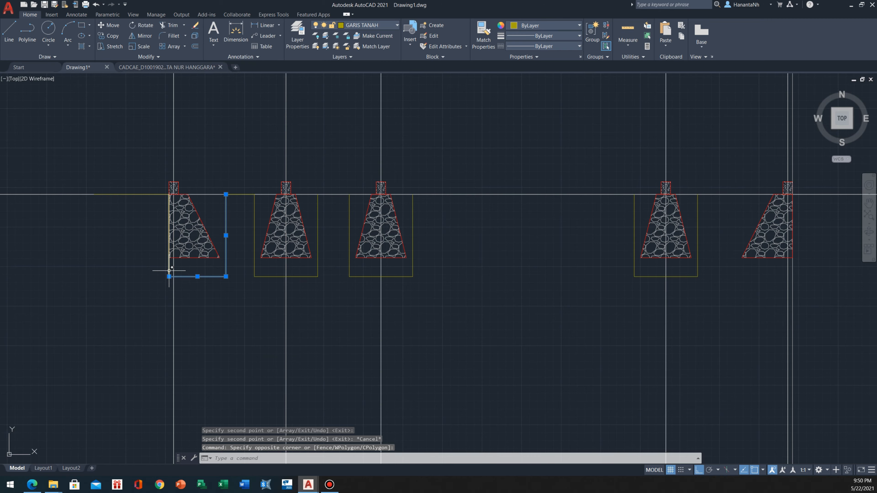
pyautogui.moveTo(426, 273); pyautogui.dragTo(355, 268, button='middle')
pyautogui.write(',0')
pyautogui.press('Return')
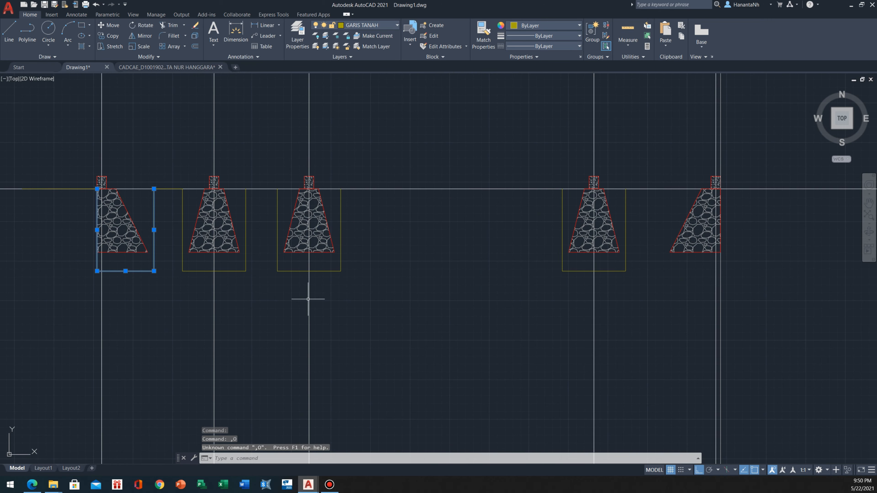
pyautogui.write('MI')
pyautogui.press('Return')
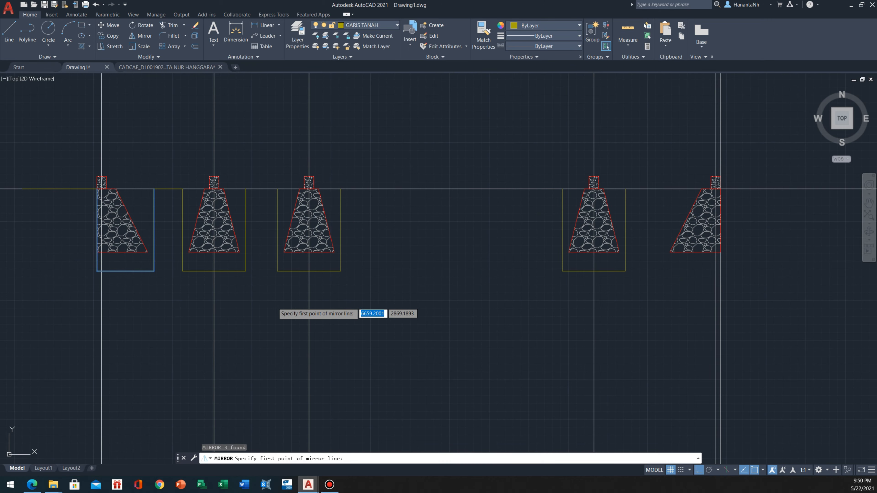
pyautogui.click(274, 301)
pyautogui.click(287, 377)
pyautogui.press('Return')
# Move the three mirrored trench lines by their outer ground-level corner to the outer edge of the last foundation
pyautogui.click(509, 230)
pyautogui.click(359, 316)
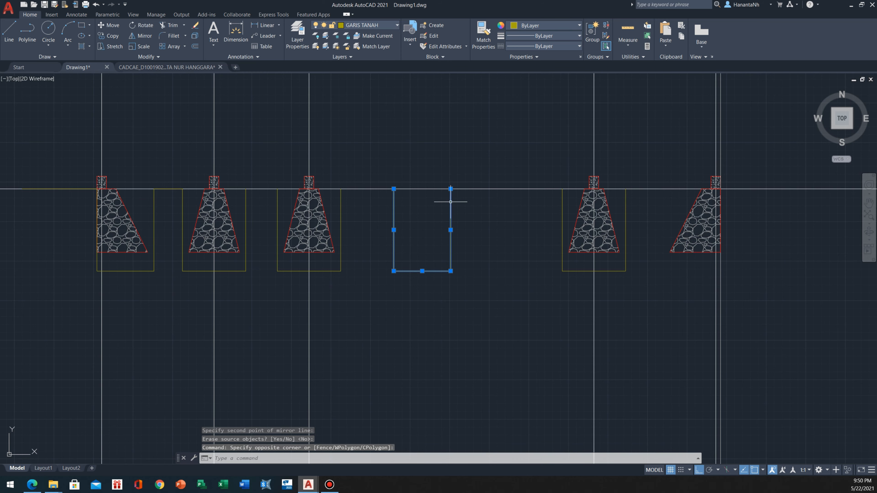
pyautogui.write('M')
pyautogui.press('Return')
pyautogui.click(451, 197)
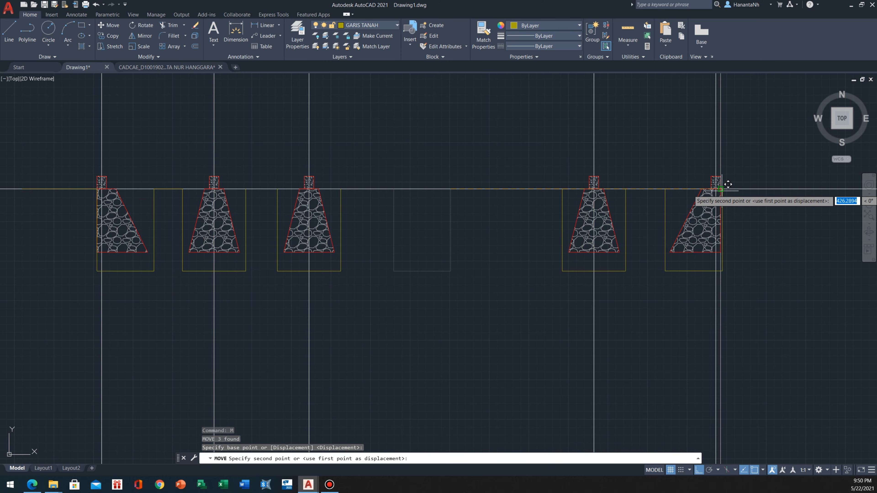
pyautogui.click(721, 198)
pyautogui.press('Escape')
# Erase the horizontal construction line running through ground level
pyautogui.scroll(-3, 380, 242)
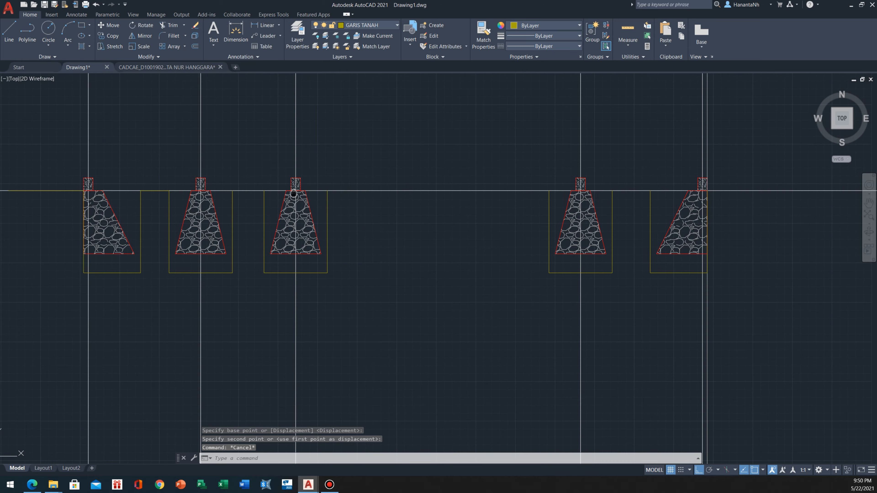
pyautogui.click(54, 204)
pyautogui.click(11, 277)
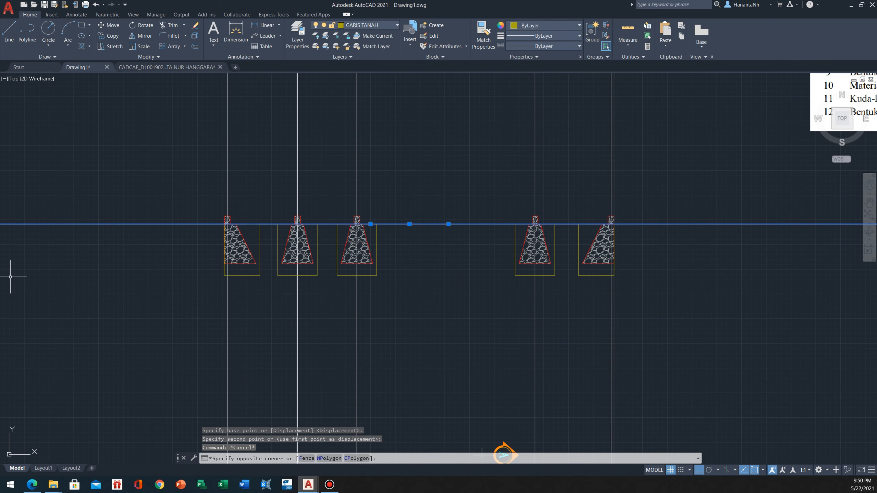
pyautogui.write('e')
pyautogui.press('Return')
# Draw ground-level lines bridging the three gaps between the second, third, fourth and fifth foundation trenches
pyautogui.scroll(2, 314, 194)
pyautogui.moveTo(374, 223); pyautogui.dragTo(327, 222, button='middle')
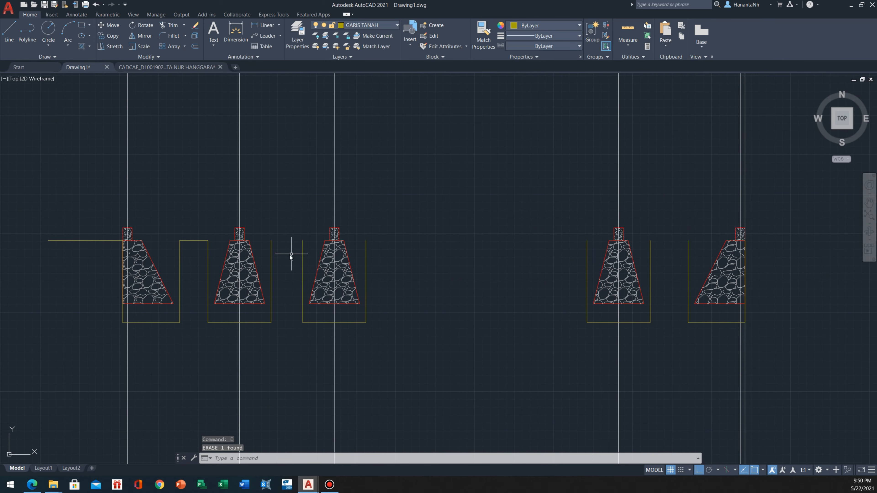
pyautogui.write('l')
pyautogui.press('Return')
pyautogui.click(271, 241)
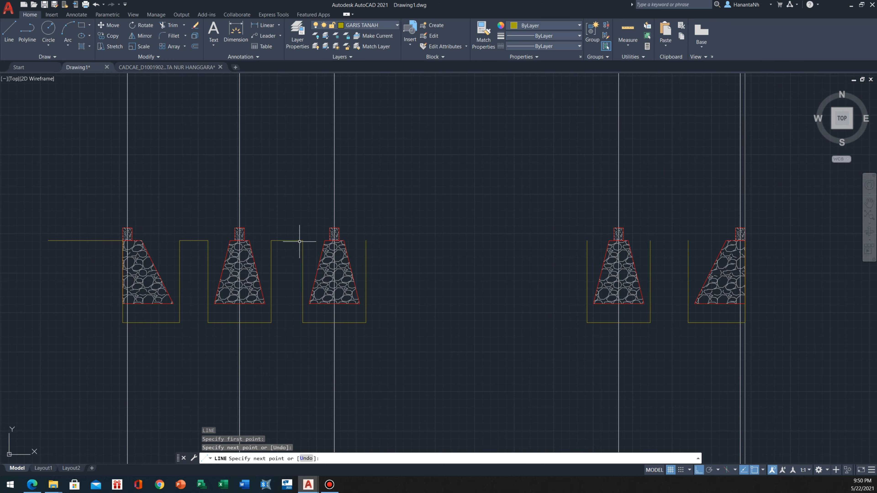
pyautogui.click(303, 240)
pyautogui.press('Return')
pyautogui.press('Return')
pyautogui.click(366, 241)
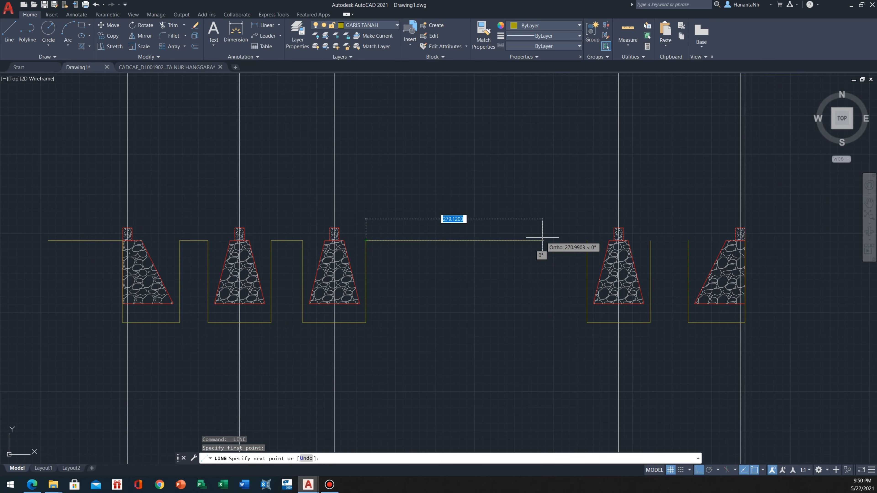
pyautogui.click(587, 240)
pyautogui.press('Return')
pyautogui.press('Return')
pyautogui.click(650, 240)
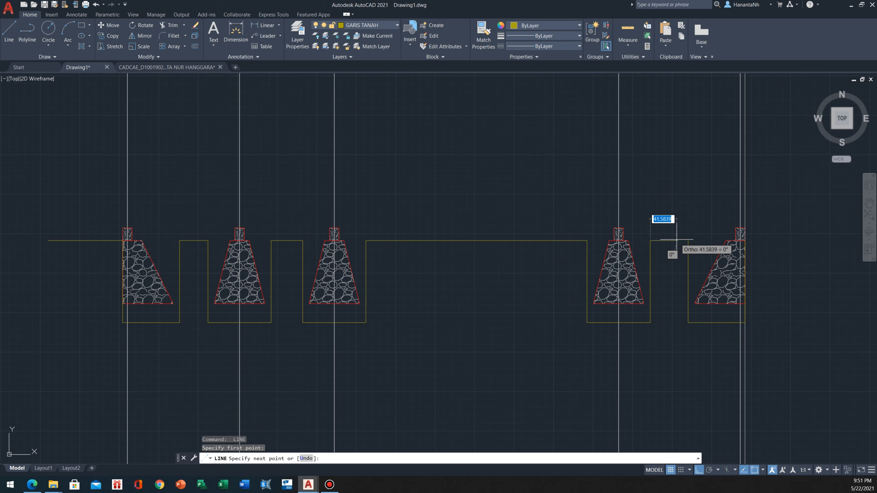
pyautogui.click(688, 240)
pyautogui.moveTo(746, 241); pyautogui.dragTo(480, 247, button='middle')
pyautogui.press('Return')
pyautogui.press('Return')
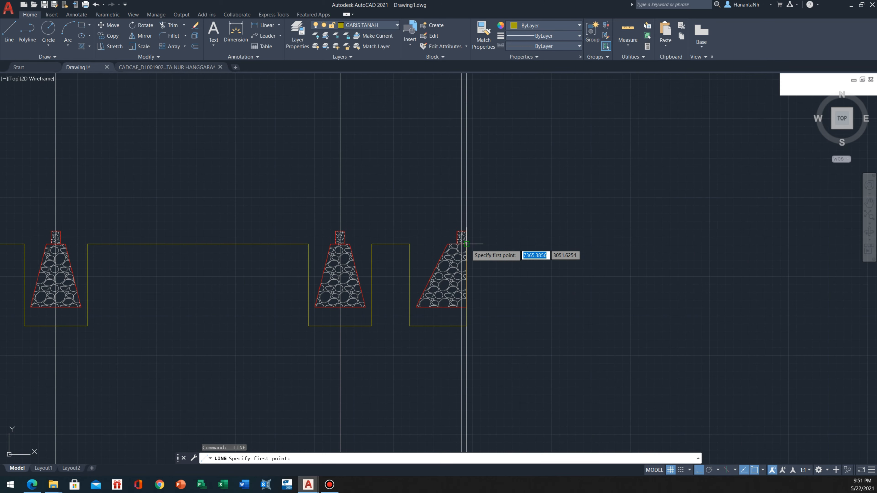
# Draw the ground line outward horizontally from the outer edge of the last trench at ground level
pyautogui.click(466, 244)
pyautogui.press('Escape')
pyautogui.scroll(-2, 651, 264)
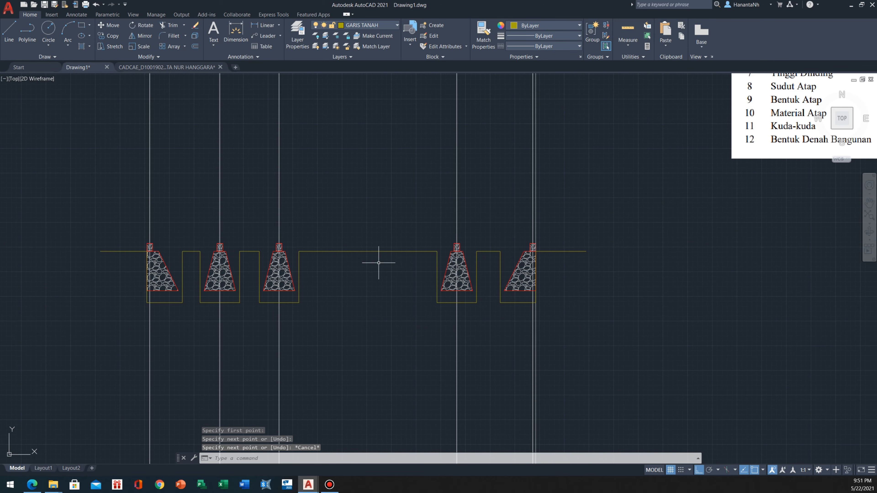
# Turn off layer 0 to hide the vertical construction lines through the foundations
pyautogui.scroll(4, 219, 261)
pyautogui.moveTo(152, 235); pyautogui.dragTo(346, 317, button='middle')
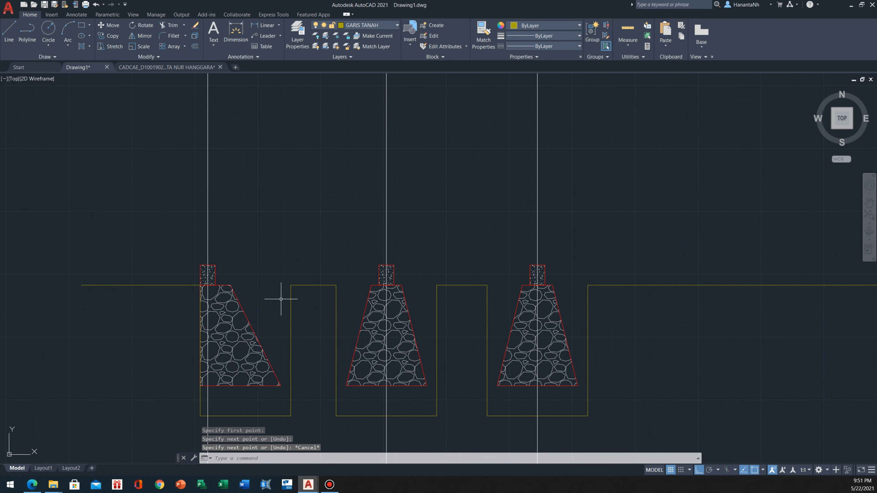
pyautogui.scroll(2, 281, 299)
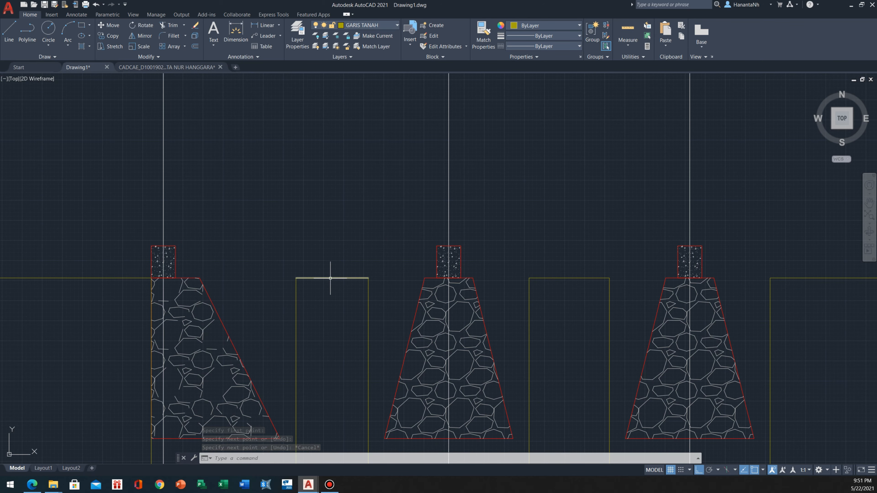
pyautogui.moveTo(469, 280)
pyautogui.mouseDown(button='middle')
pyautogui.moveTo(325, 242)
pyautogui.moveTo(320, 217)
pyautogui.moveTo(335, 180)
pyautogui.mouseUp(button='middle')
pyautogui.scroll(-1, 174, 276)
pyautogui.moveTo(152, 278); pyautogui.dragTo(208, 212, button='middle')
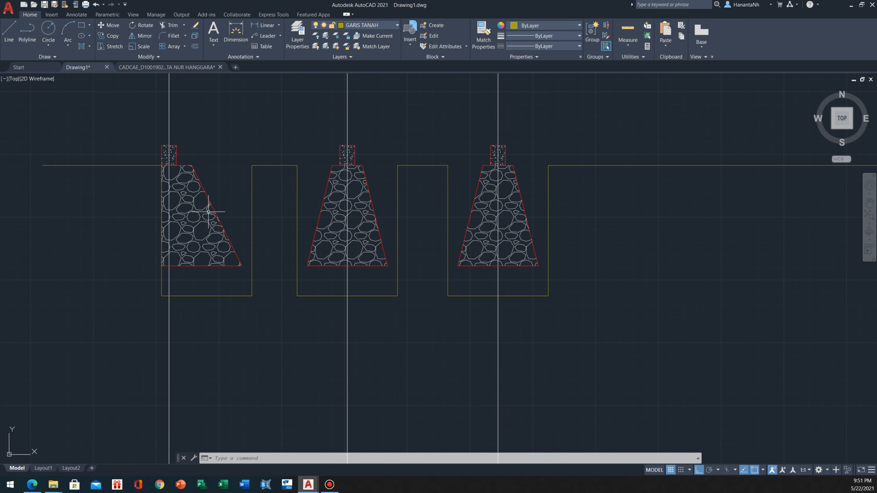
pyautogui.click(288, 108)
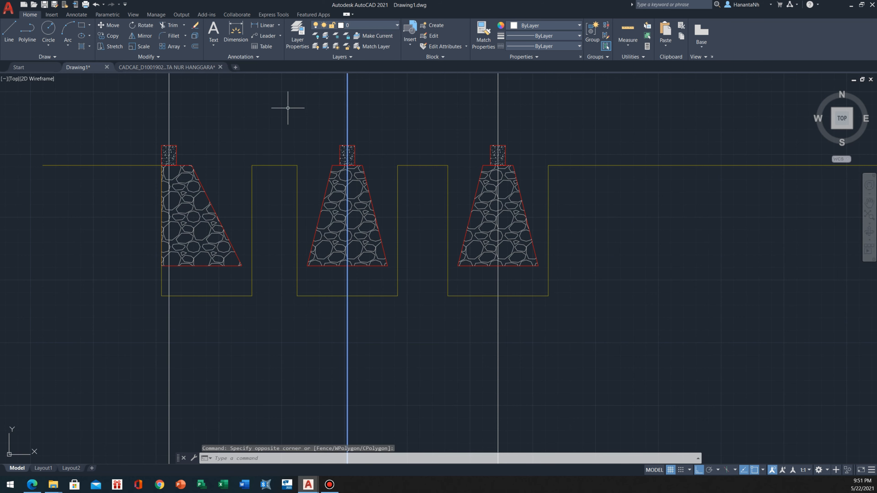
pyautogui.press('Escape')
pyautogui.click(371, 25)
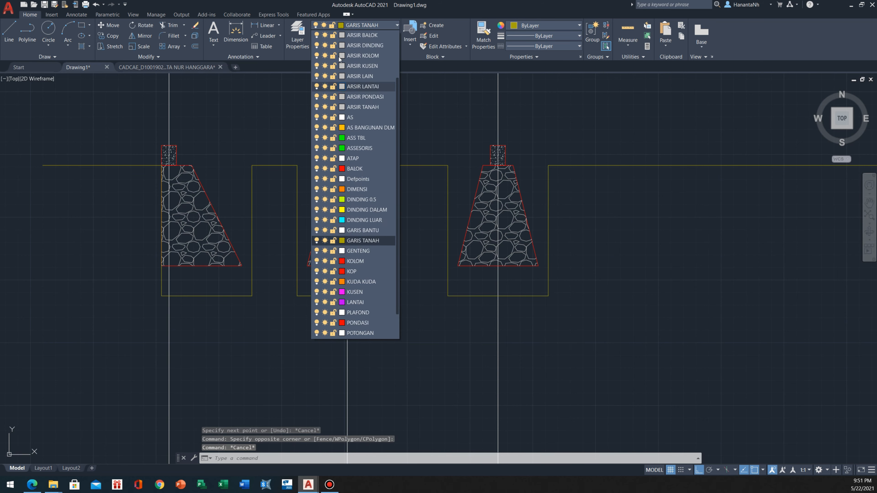
pyautogui.click(317, 45)
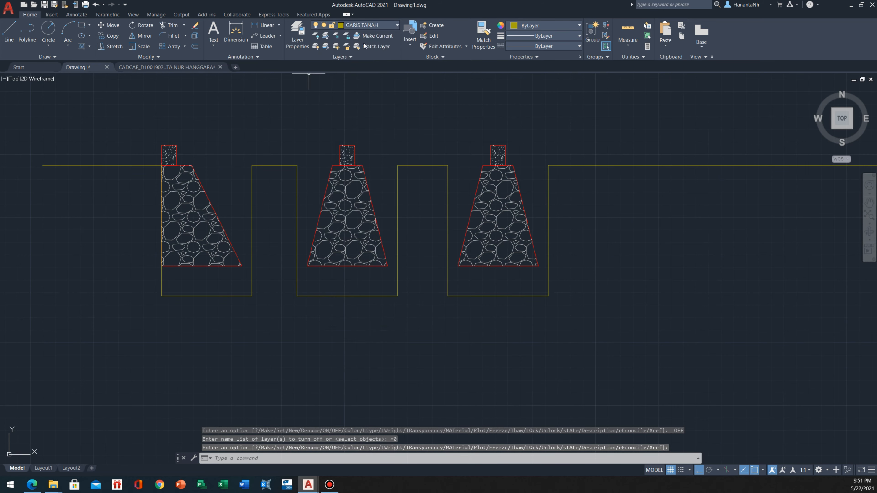
# Make layer 05 current and draw a 90-long line along the first foundation's base, spanning the full trench width
pyautogui.click(382, 26)
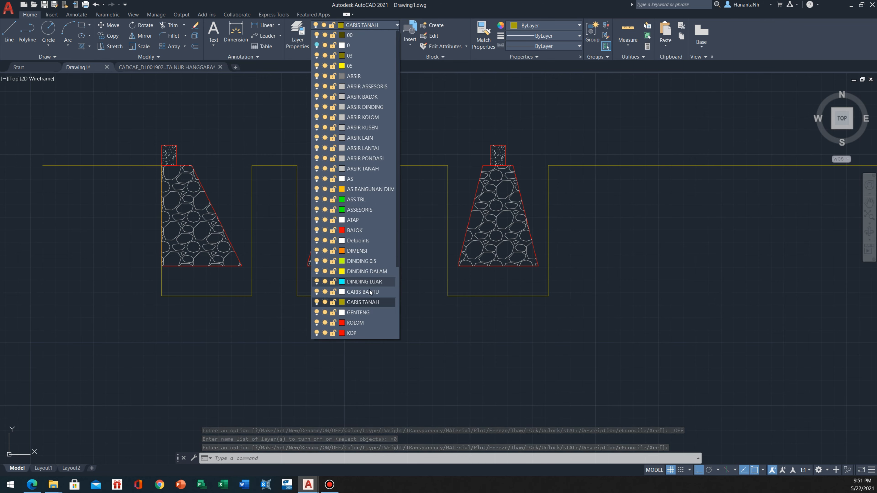
pyautogui.click(359, 66)
pyautogui.scroll(3, 176, 268)
pyautogui.moveTo(177, 269); pyautogui.dragTo(186, 287, button='middle')
pyautogui.write('l')
pyautogui.press('Return')
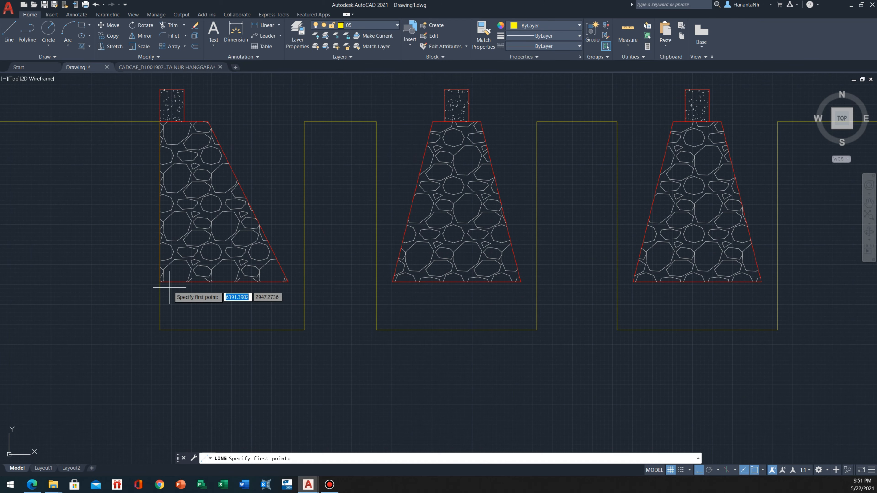
pyautogui.click(160, 282)
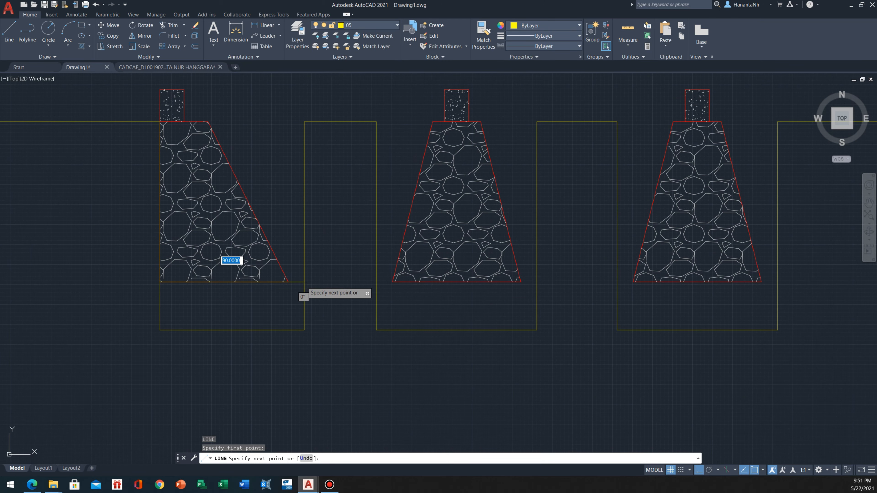
pyautogui.press('Escape')
# Offset the first foundation's base line 5 downward, and offset the resulting line another 20 downward inside the trench
pyautogui.write('o')
pyautogui.press('Return')
pyautogui.write('5')
pyautogui.press('Return')
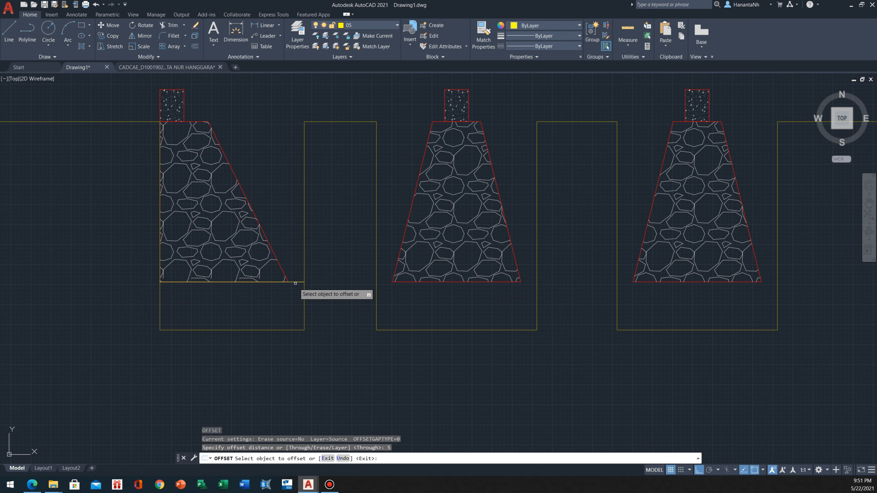
pyautogui.click(288, 281)
pyautogui.click(286, 294)
pyautogui.click(286, 291)
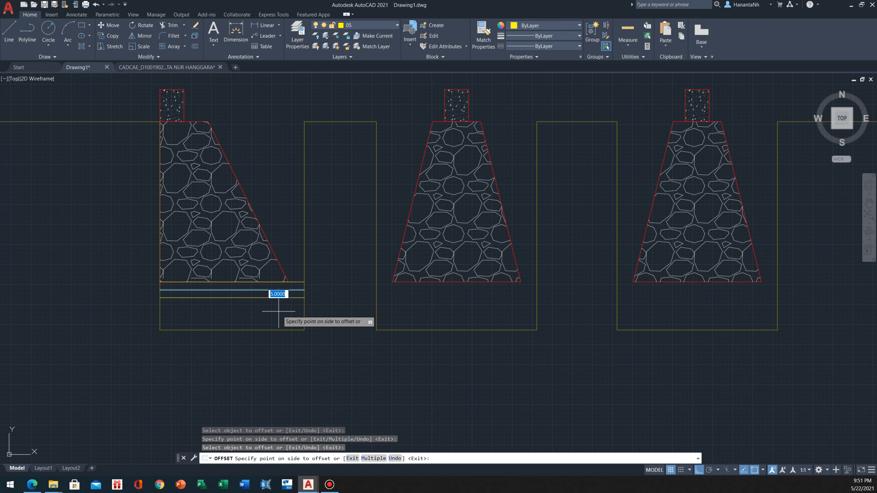
pyautogui.press('Return')
pyautogui.scroll(2, 249, 311)
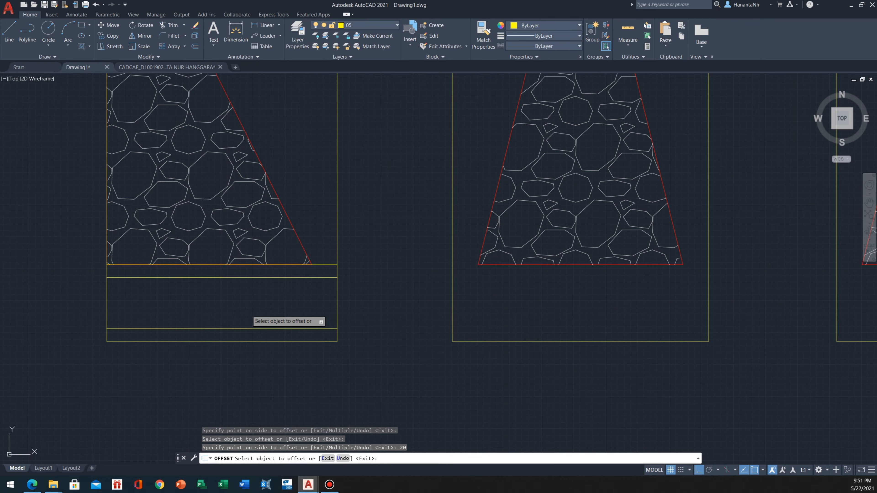
pyautogui.press('Escape')
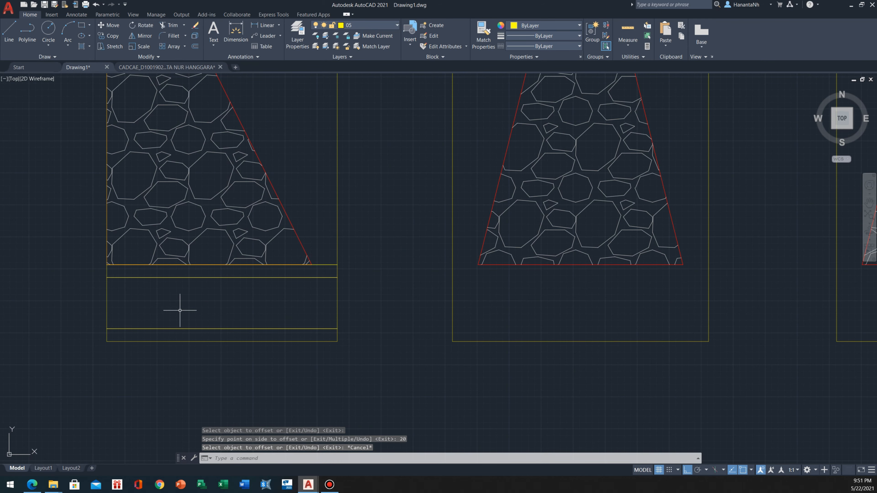
pyautogui.scroll(-2, 174, 317)
pyautogui.scroll(2, 172, 277)
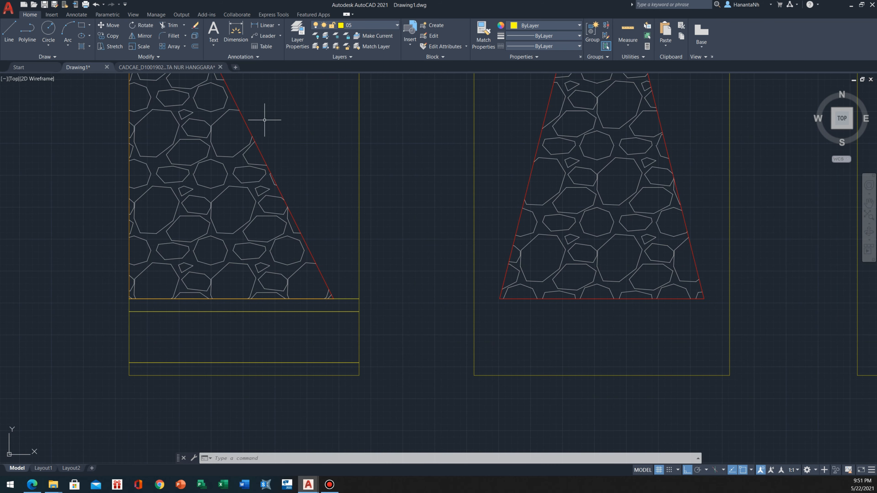
pyautogui.click(290, 126)
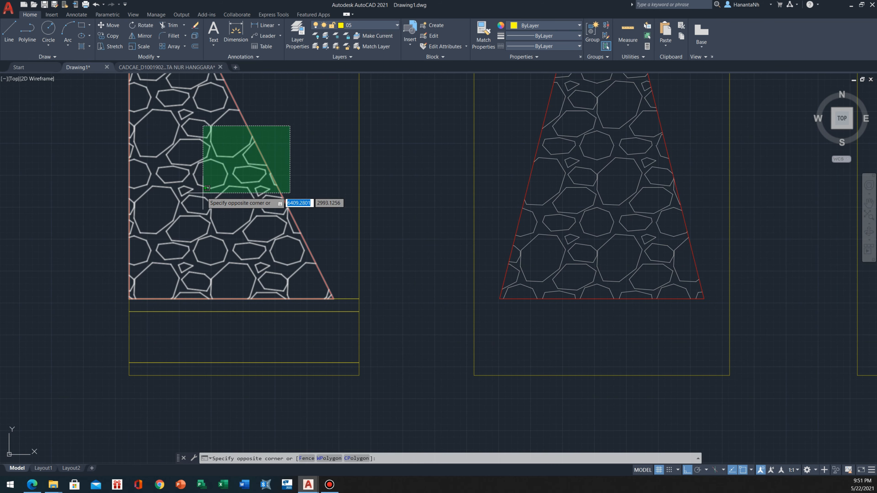
pyautogui.press('Escape')
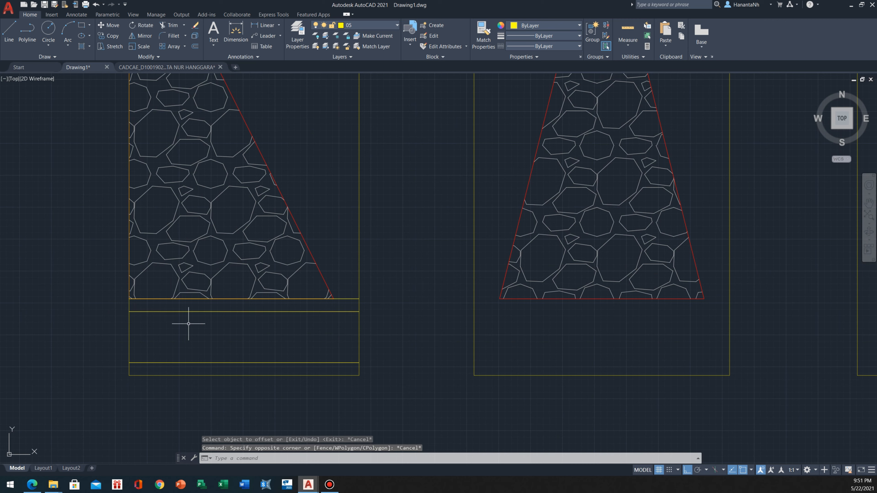
pyautogui.click(90, 275)
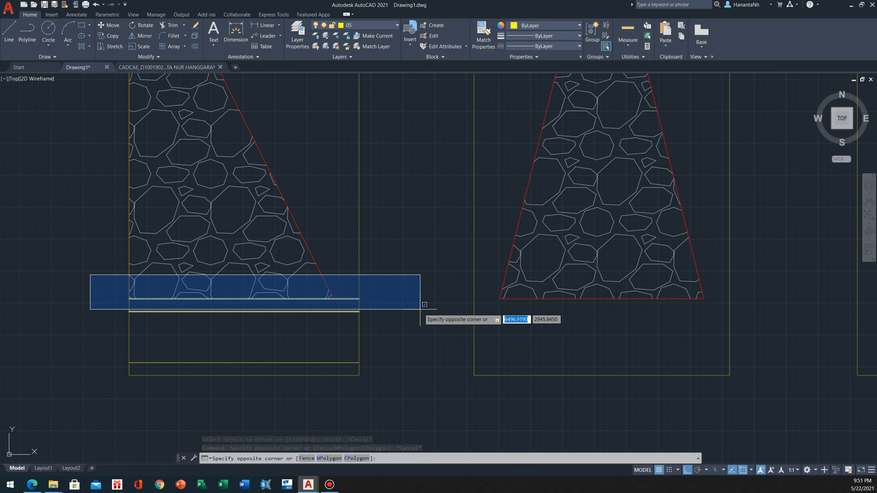
pyautogui.press('Escape')
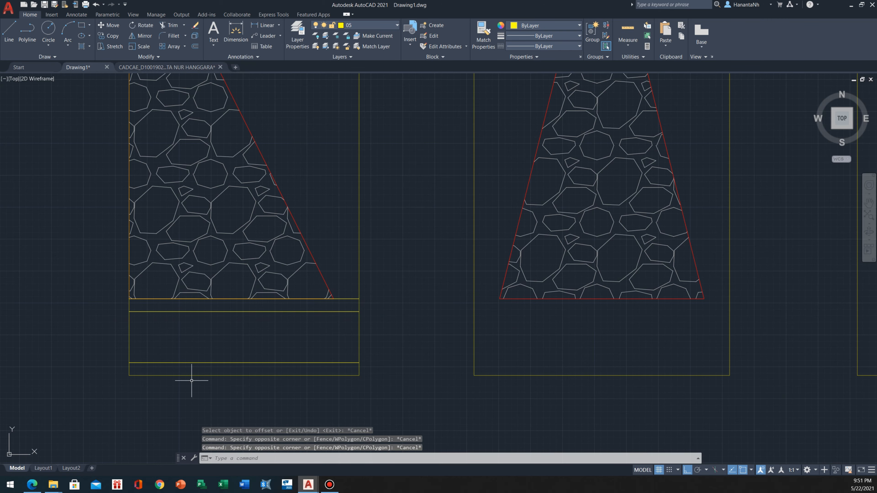
pyautogui.scroll(-2, 245, 325)
pyautogui.scroll(2, 239, 323)
pyautogui.moveTo(231, 327); pyautogui.dragTo(293, 286, button='middle')
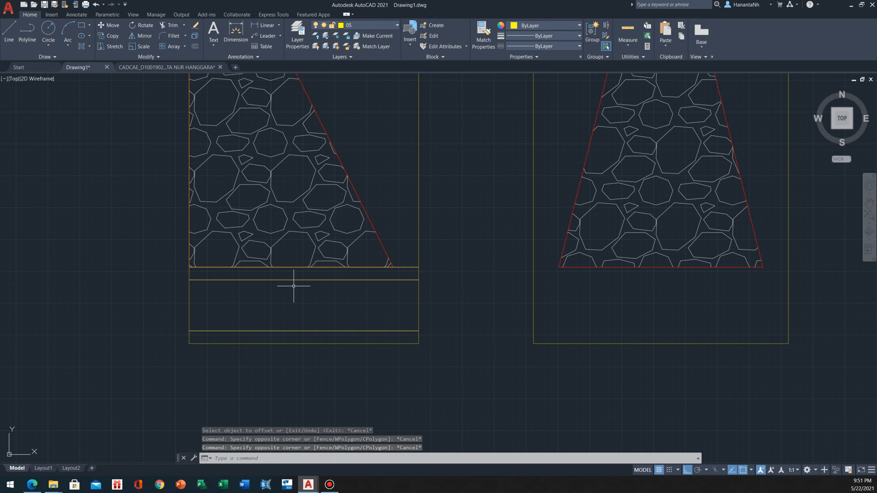
pyautogui.click(280, 163)
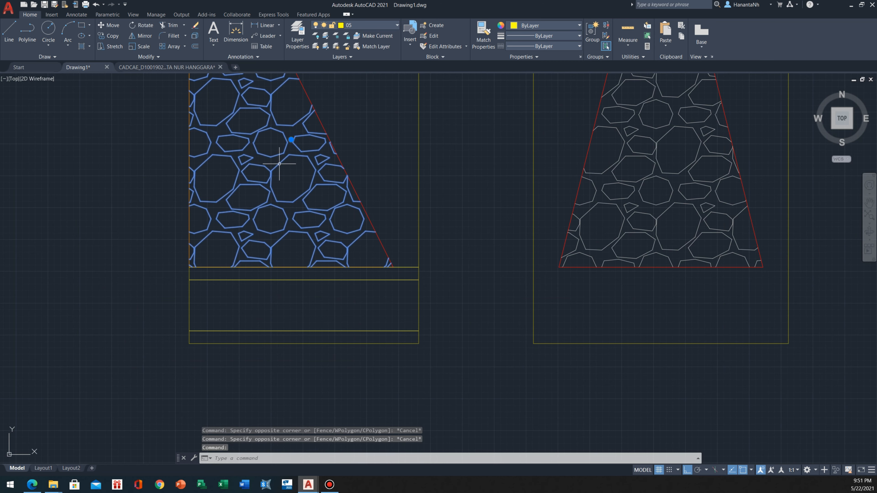
pyautogui.press('Escape')
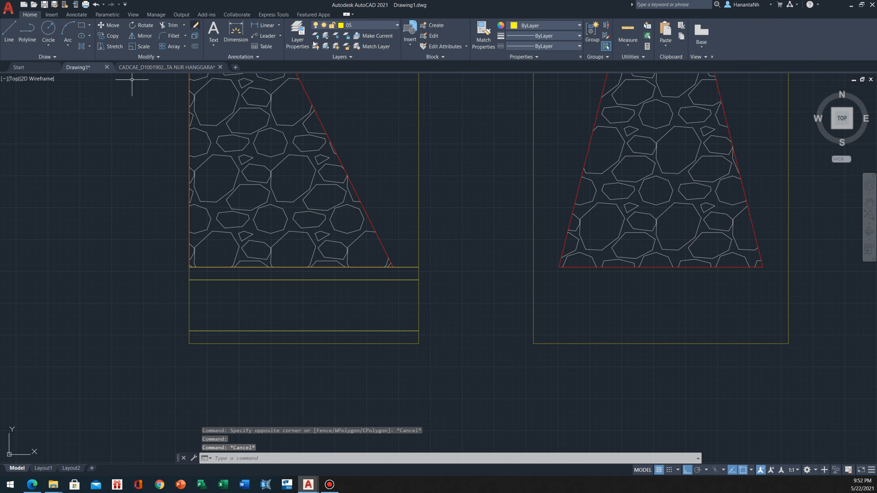
# Make layer ARSIR PONDASI current and draw an upright ellipse below the first trench with semi-axes of 10 vertically and 5 horizontally
pyautogui.click(389, 27)
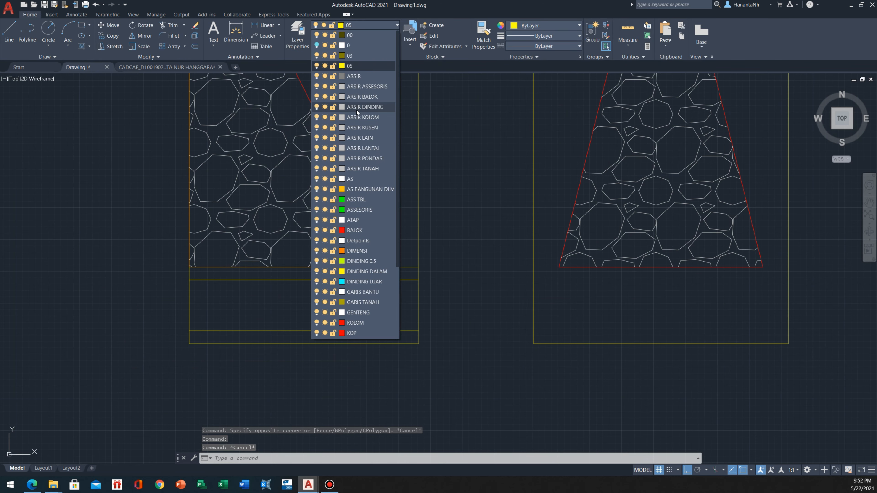
pyautogui.click(377, 159)
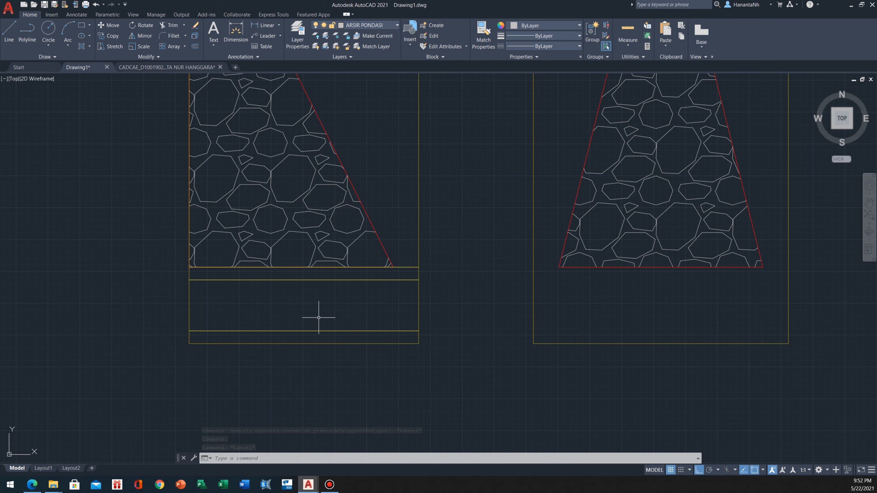
pyautogui.moveTo(307, 380)
pyautogui.mouseDown(button='middle')
pyautogui.moveTo(322, 366)
pyautogui.moveTo(329, 313)
pyautogui.mouseUp(button='middle')
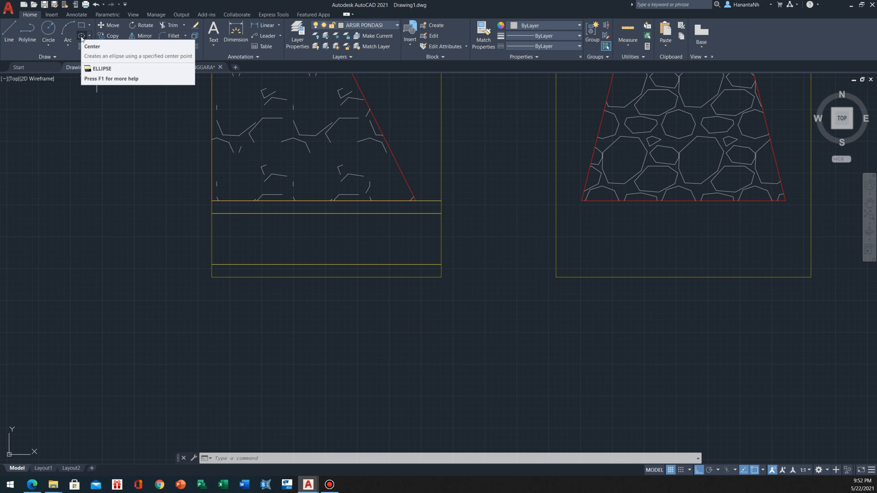
pyautogui.click(90, 36)
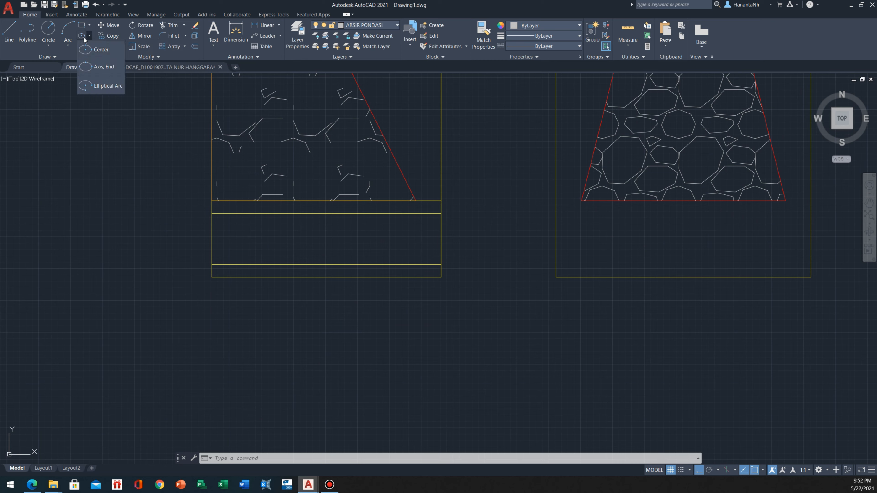
pyautogui.click(95, 49)
pyautogui.moveTo(254, 323); pyautogui.dragTo(245, 291, button='middle')
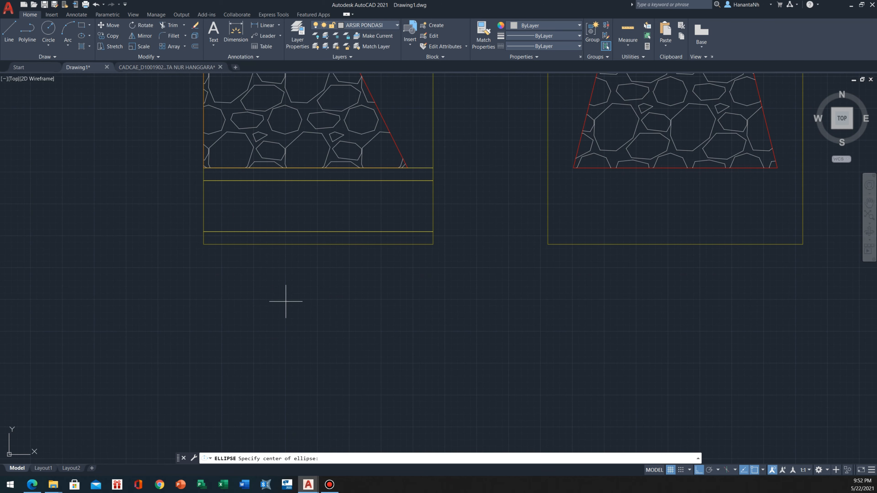
pyautogui.scroll(2, 292, 318)
pyautogui.click(294, 323)
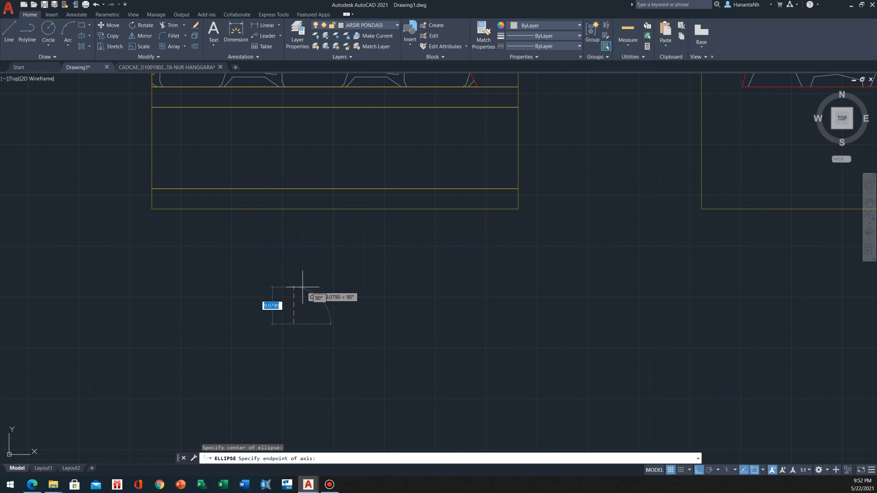
pyautogui.write('10')
pyautogui.press('Return')
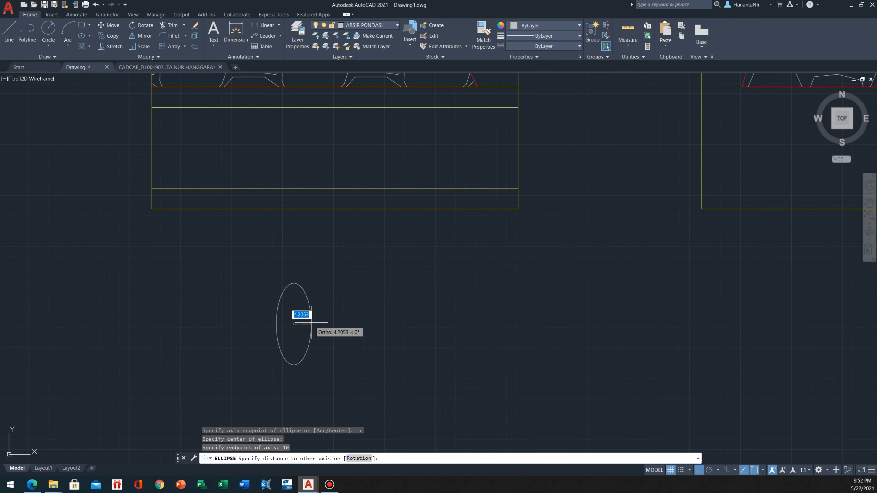
pyautogui.write('5')
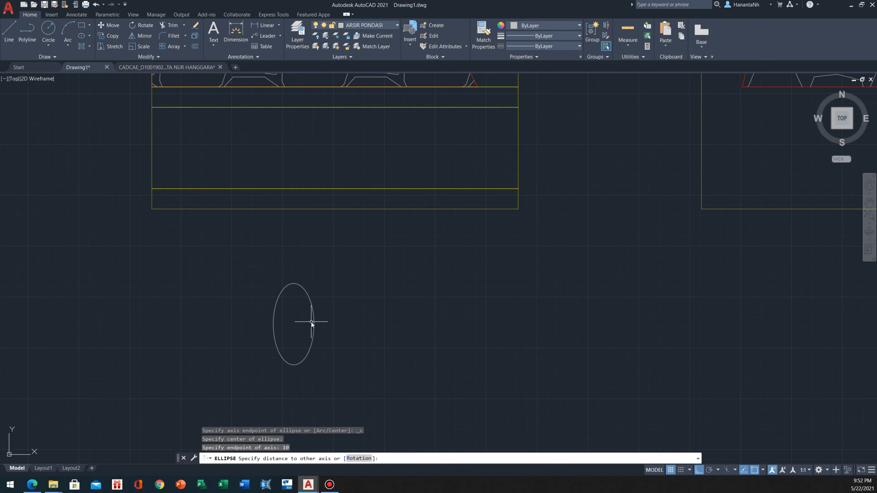
pyautogui.press('Return')
pyautogui.scroll(2, 283, 316)
pyautogui.moveTo(371, 254); pyautogui.dragTo(313, 309)
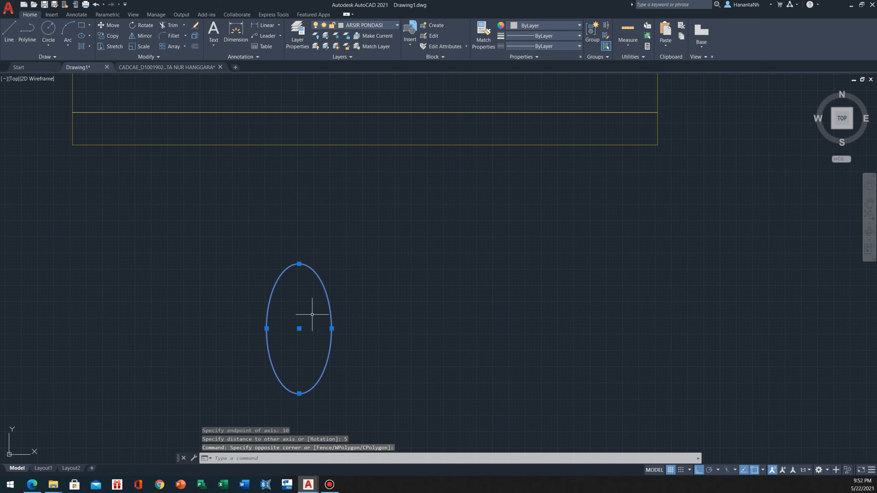
pyautogui.press('Escape')
pyautogui.scroll(-2, 319, 304)
pyautogui.write('l')
pyautogui.press('Return')
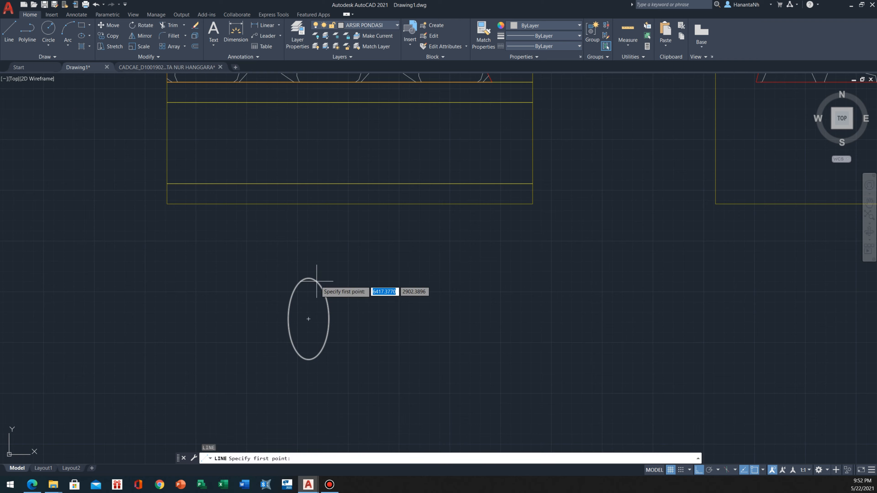
pyautogui.click(308, 318)
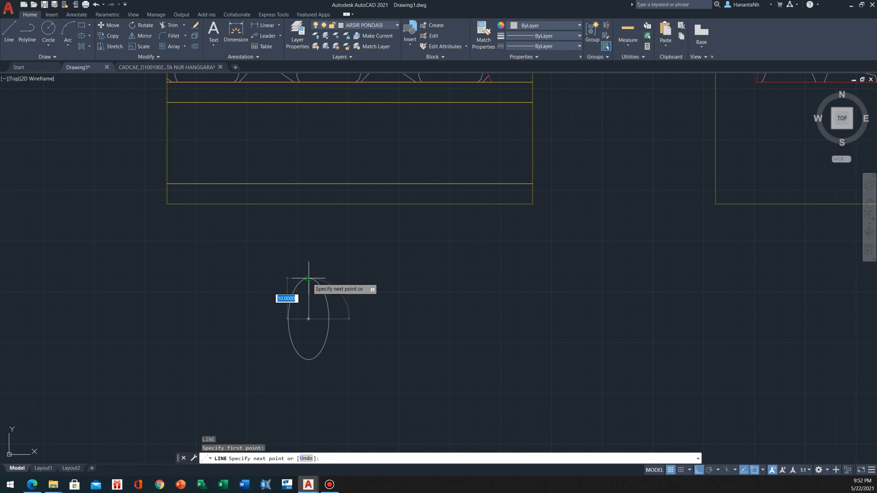
pyautogui.press('Escape')
pyautogui.moveTo(346, 280); pyautogui.dragTo(302, 306)
pyautogui.moveTo(302, 306); pyautogui.dragTo(302, 318, button='middle')
pyautogui.write('o')
pyautogui.press('Return')
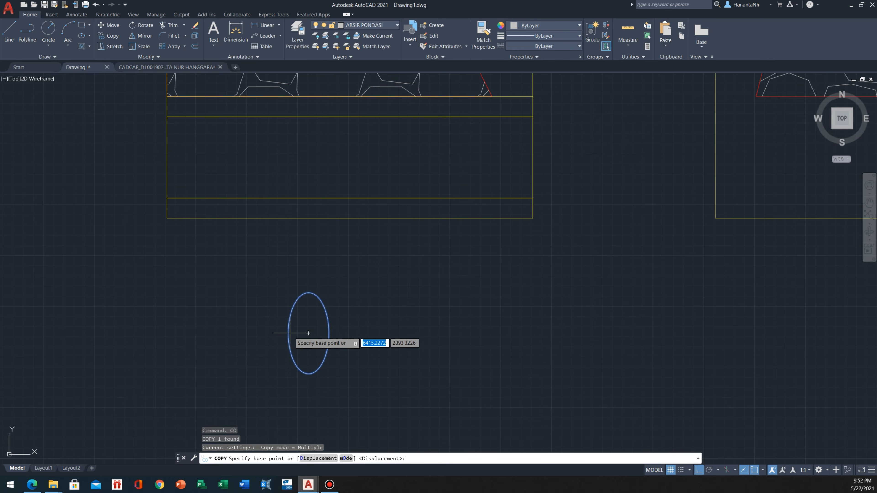
pyautogui.press('Escape')
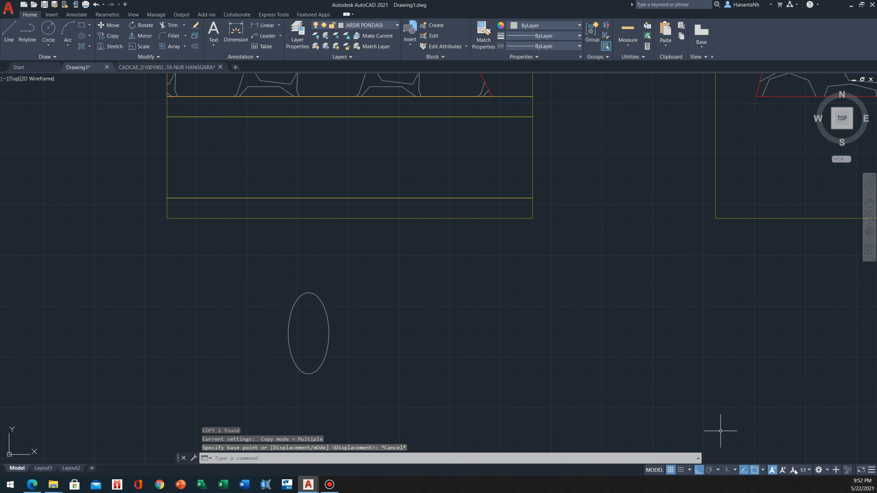
# Enable the Quadrant object snap
pyautogui.click(762, 470)
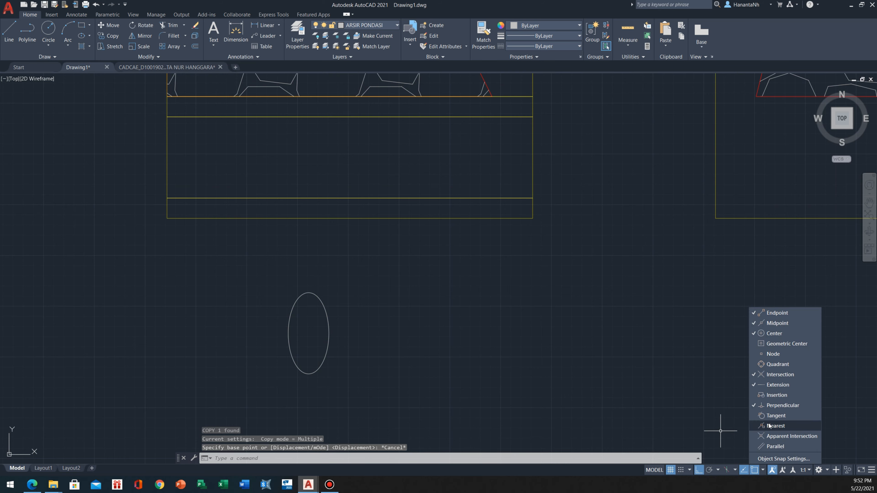
pyautogui.click(778, 366)
pyautogui.press('Escape')
# Copy the ellipse three times horizontally, quadrant to quadrant, so the four ellipses touch side by side
pyautogui.click(305, 340)
pyautogui.click(328, 308)
pyautogui.click(336, 282)
pyautogui.click(271, 364)
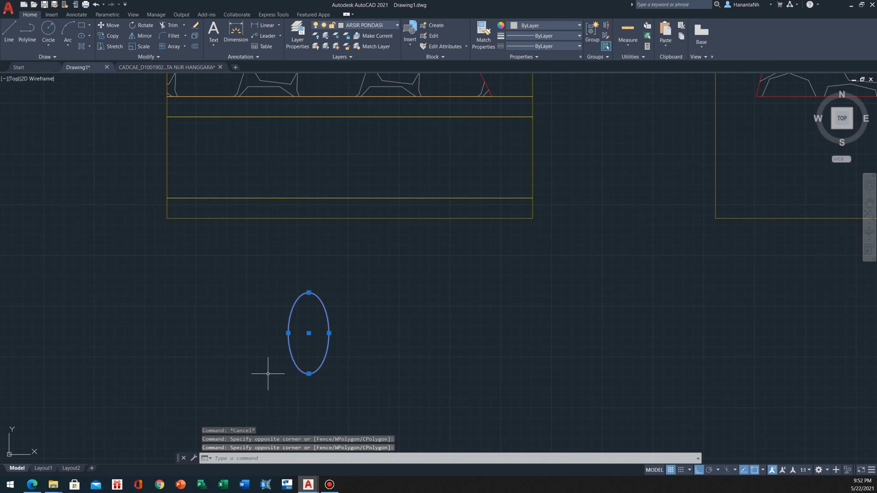
pyautogui.write('CO')
pyautogui.press('Return')
pyautogui.click(288, 334)
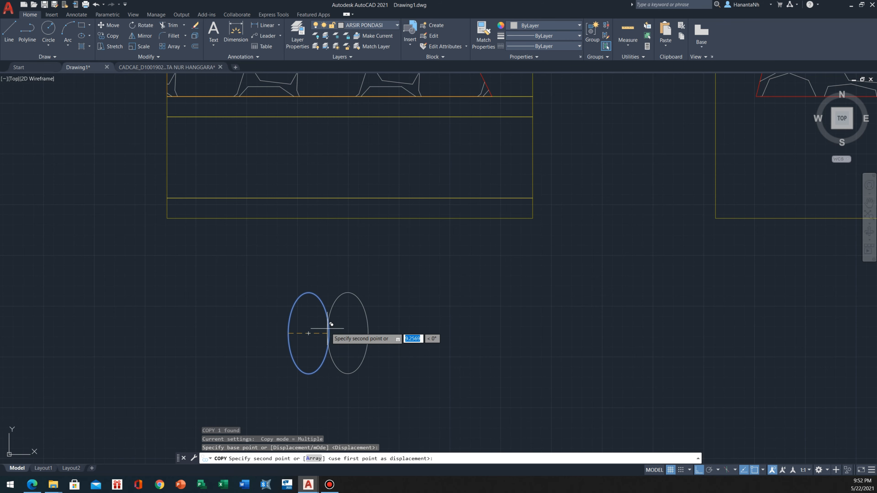
pyautogui.click(329, 334)
pyautogui.click(369, 334)
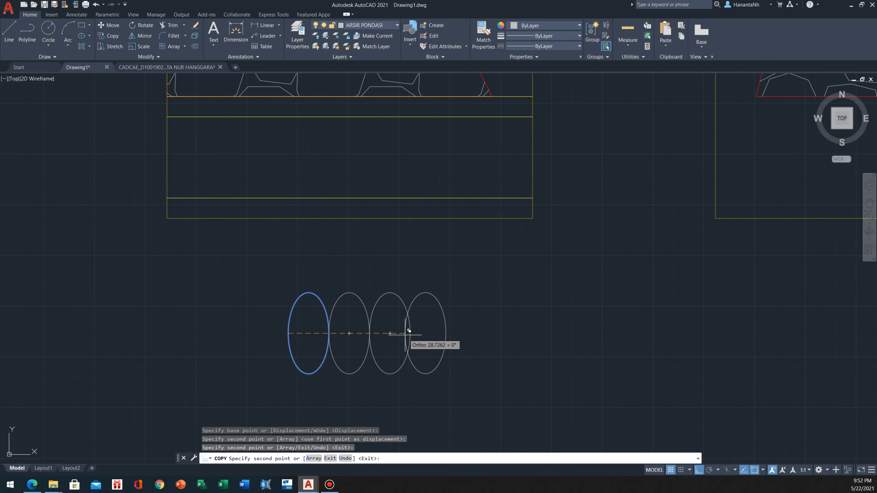
pyautogui.press('Escape')
# Copy the three new ellipses as a group three more times along the row, extending it to 13 touching ellipses
pyautogui.click(489, 304)
pyautogui.click(333, 329)
pyautogui.press('Return')
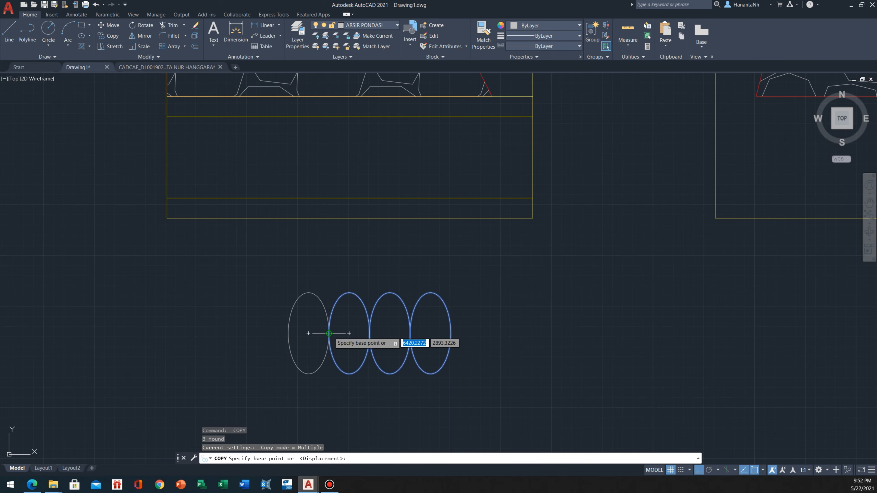
pyautogui.click(329, 333)
pyautogui.click(455, 331)
pyautogui.scroll(-3, 432, 341)
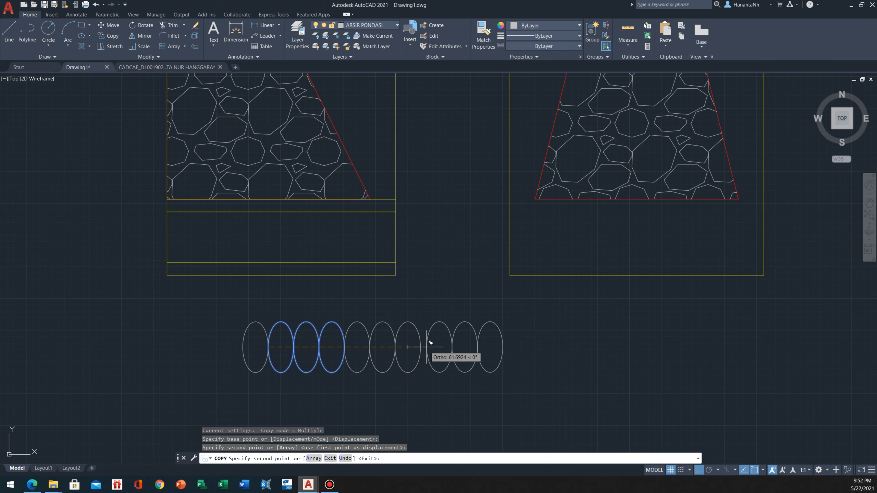
pyautogui.click(420, 346)
pyautogui.click(496, 346)
pyautogui.press('Escape')
# Hatch the thin layer directly beneath the first foundation's base with the AR-SAND pattern
pyautogui.moveTo(250, 236)
pyautogui.mouseDown(button='middle')
pyautogui.moveTo(233, 265)
pyautogui.moveTo(277, 268)
pyautogui.mouseUp(button='middle')
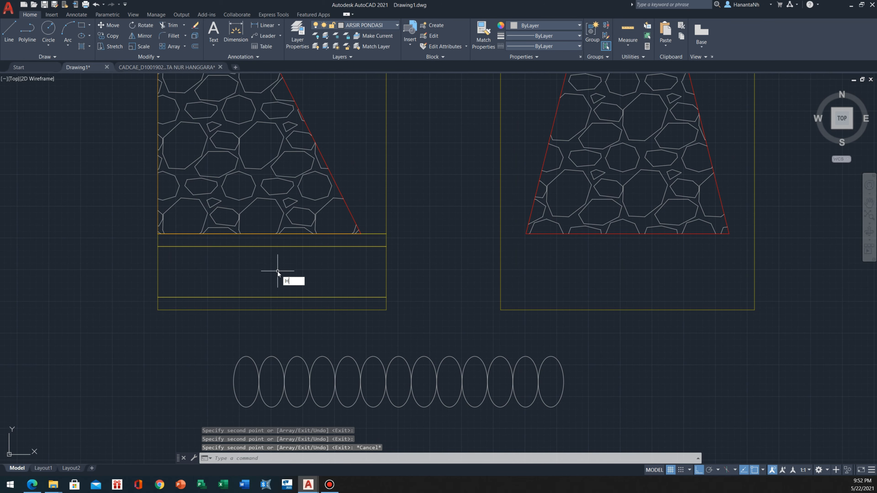
pyautogui.write('H')
pyautogui.press('Return')
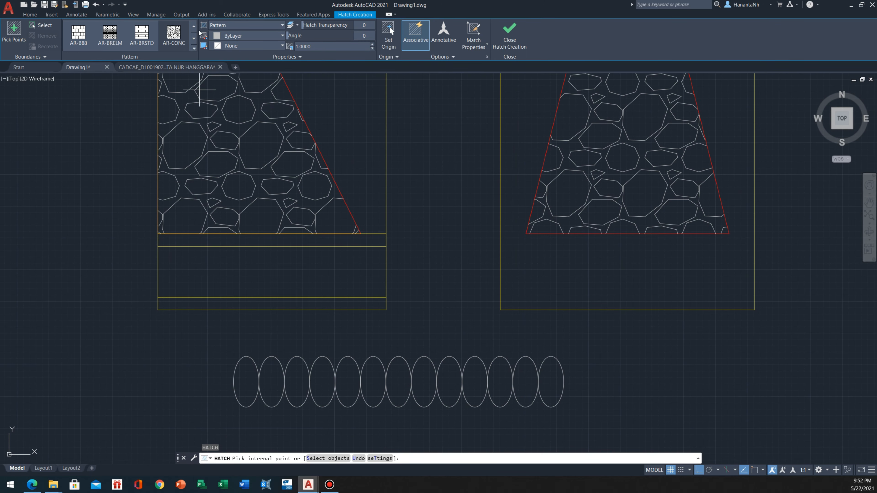
pyautogui.click(195, 29)
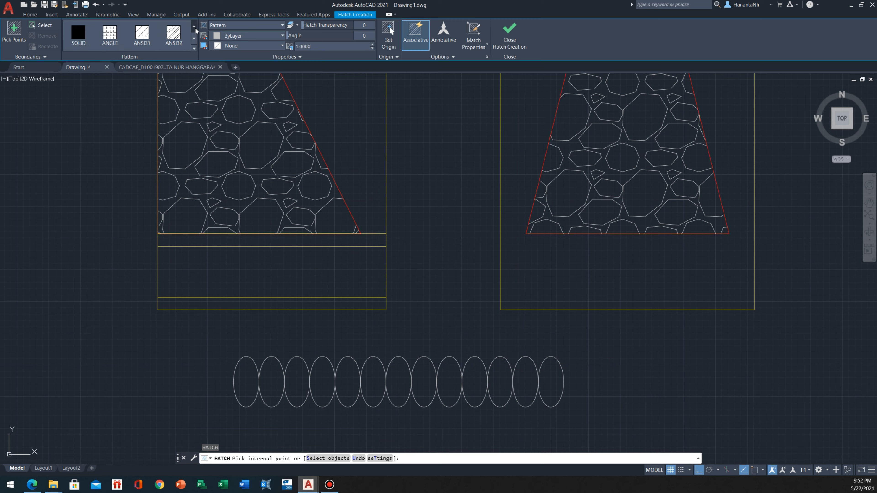
pyautogui.click(194, 48)
pyautogui.click(79, 97)
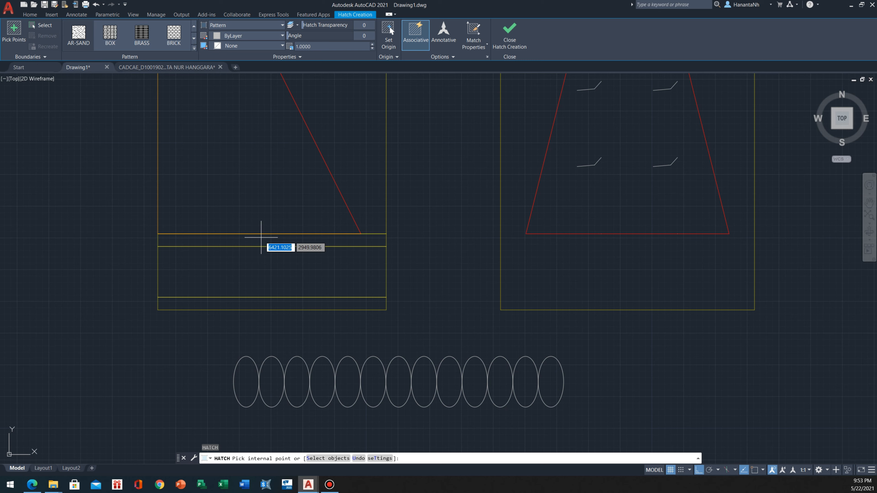
pyautogui.click(261, 238)
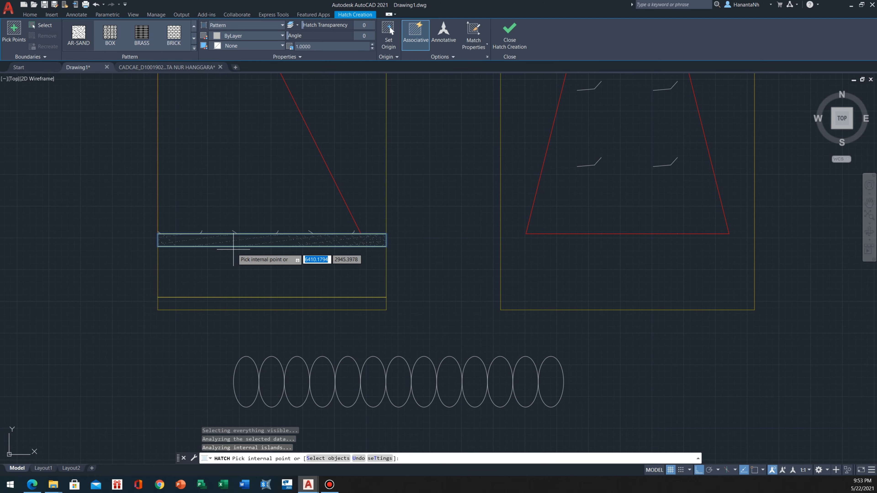
pyautogui.moveTo(252, 239); pyautogui.dragTo(268, 264, button='middle')
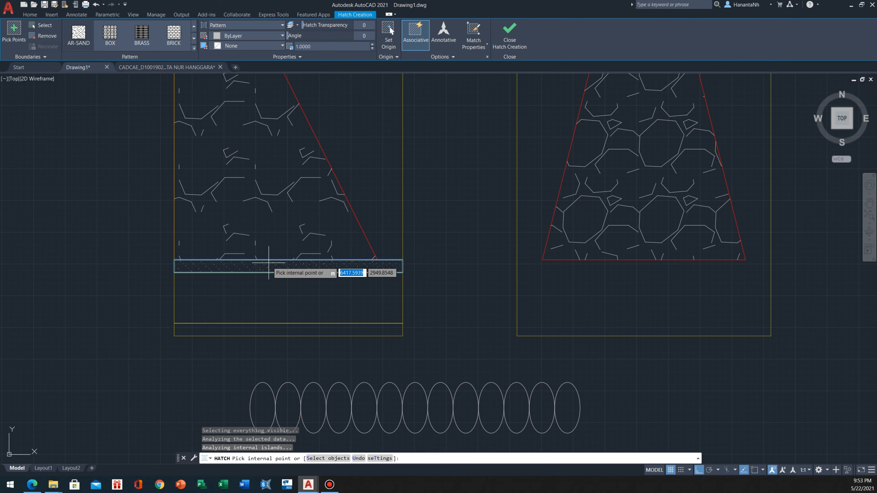
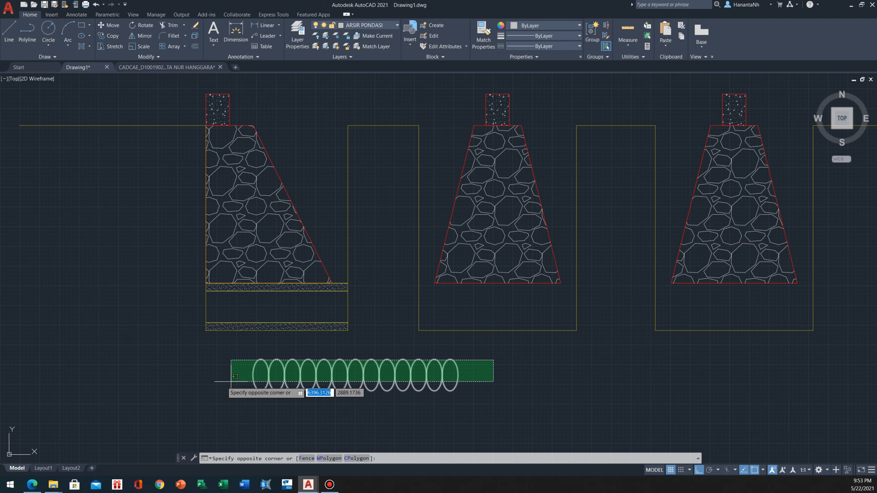
pyautogui.click(234, 377)
pyautogui.scroll(3, 244, 378)
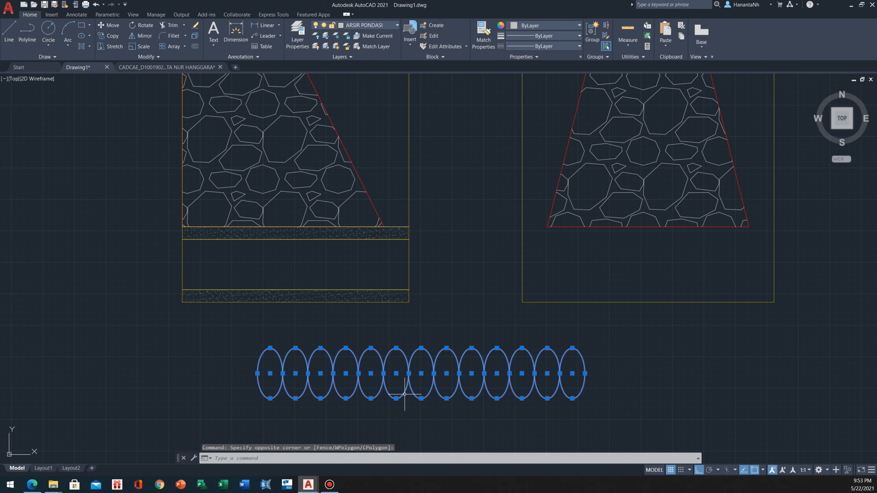
pyautogui.press('Escape')
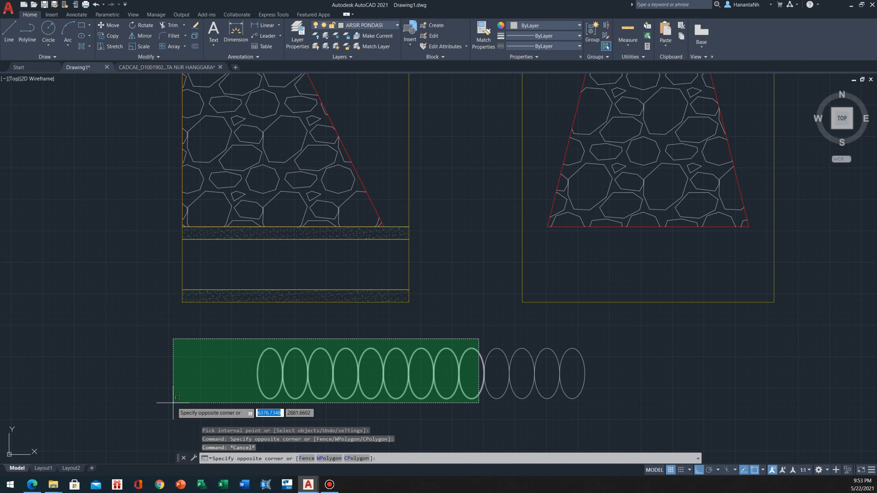
# Copy 11 ellipses from the loose row into the first trench's middle layer, between the two sand-hatched layers
pyautogui.click(512, 342)
pyautogui.click(514, 341)
pyautogui.click(260, 391)
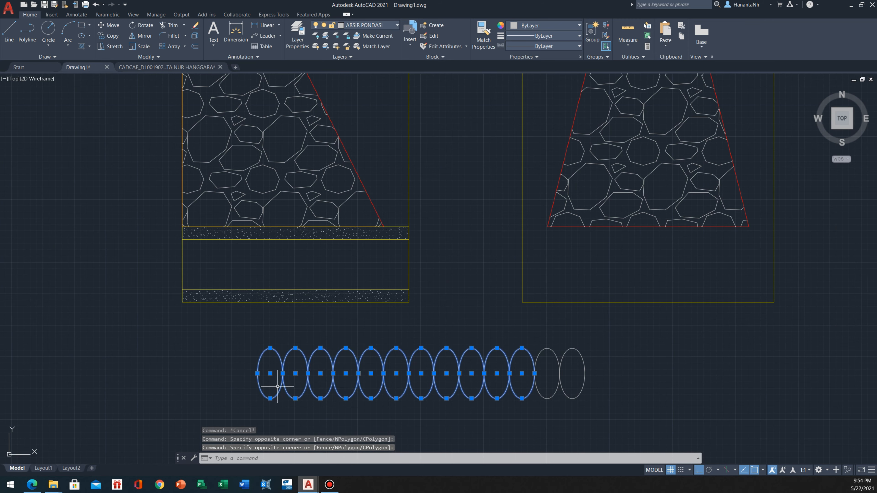
pyautogui.write('co')
pyautogui.press('Return')
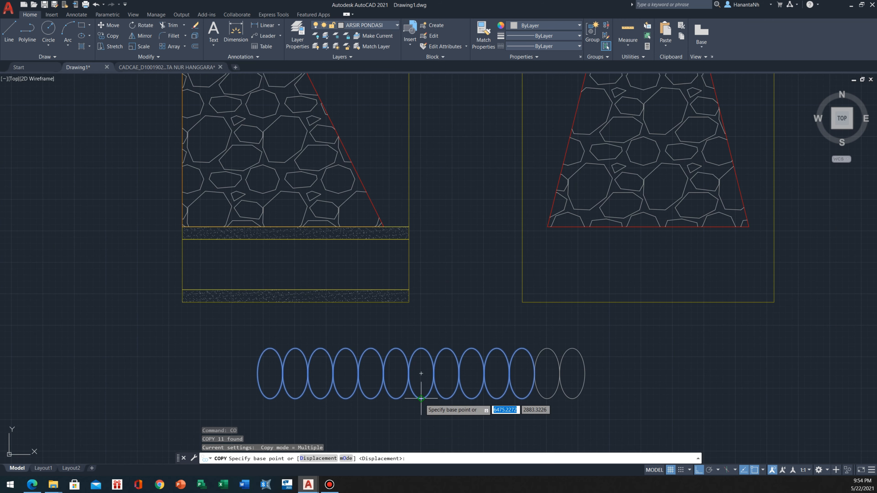
pyautogui.click(421, 373)
pyautogui.click(296, 265)
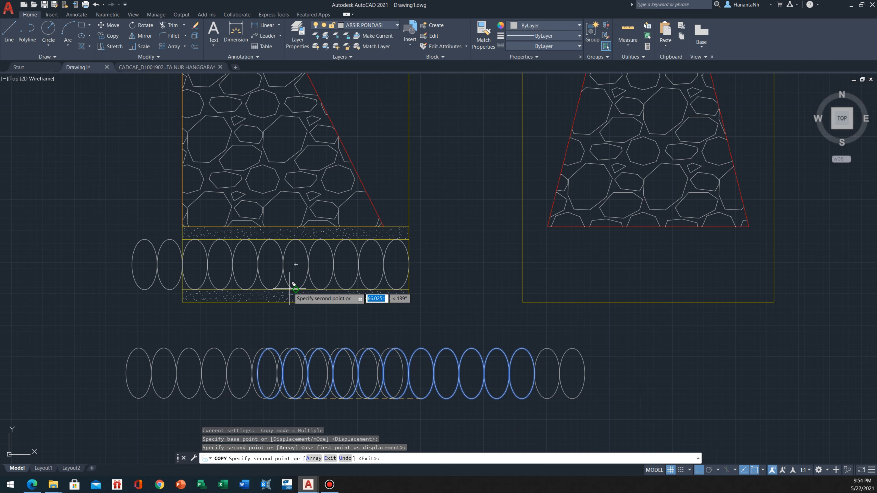
pyautogui.press('Escape')
# Erase the two copied ellipses that lie outside the first trench's left wall
pyautogui.click(177, 255)
pyautogui.click(122, 275)
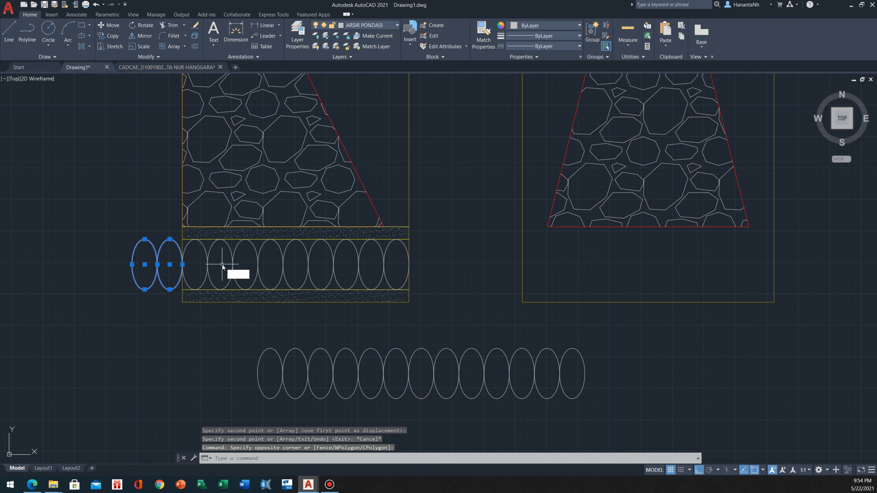
pyautogui.write('e')
pyautogui.press('Return')
pyautogui.scroll(-2, 240, 284)
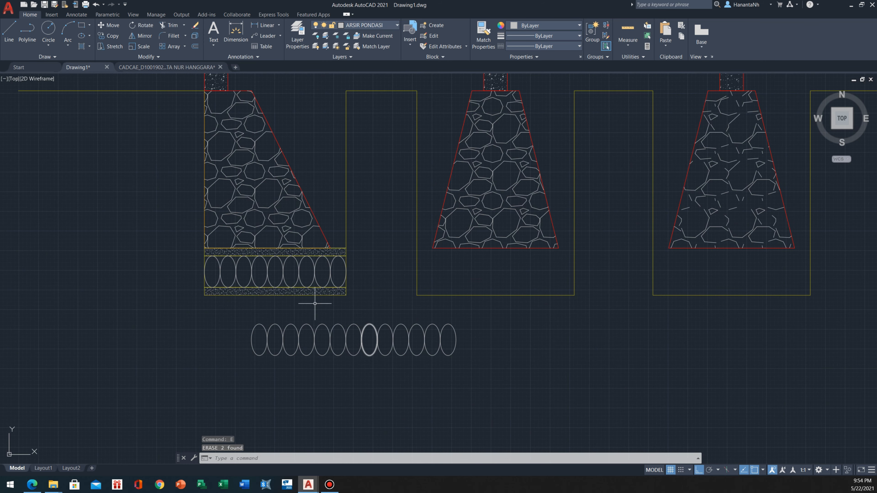
pyautogui.scroll(-2, 315, 303)
# Set the hatch scale of both sand layers under the first foundation to 2
pyautogui.moveTo(327, 258)
pyautogui.mouseDown(button='middle')
pyautogui.moveTo(218, 263)
pyautogui.moveTo(327, 266)
pyautogui.moveTo(204, 310)
pyautogui.moveTo(274, 303)
pyautogui.mouseUp(button='middle')
pyautogui.scroll(7, 182, 279)
pyautogui.scroll(-7, 327, 268)
pyautogui.scroll(4, 203, 311)
pyautogui.click(276, 297)
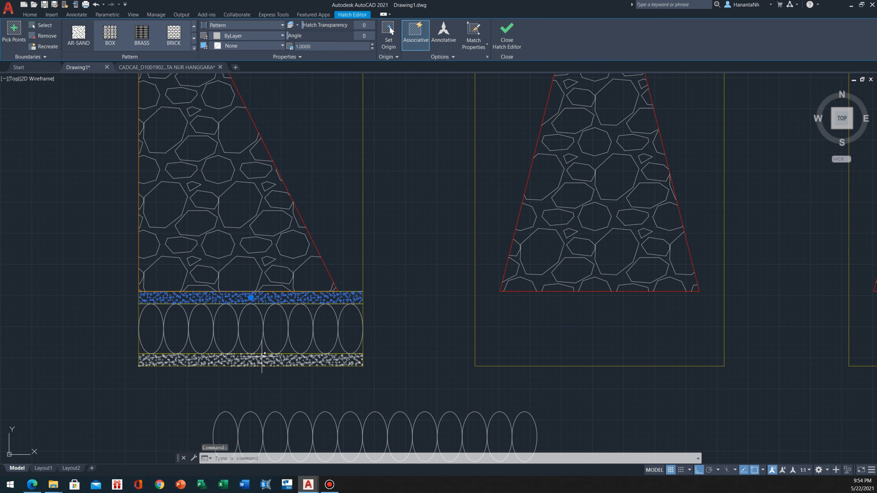
pyautogui.click(255, 366)
pyautogui.click(251, 361)
pyautogui.scroll(2, 250, 368)
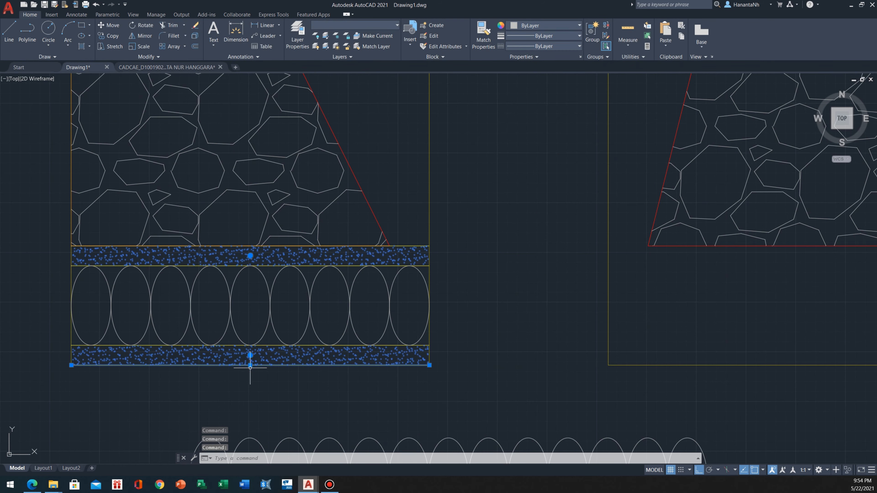
pyautogui.keyDown('shift'); pyautogui.click(261, 365); pyautogui.keyUp('shift')
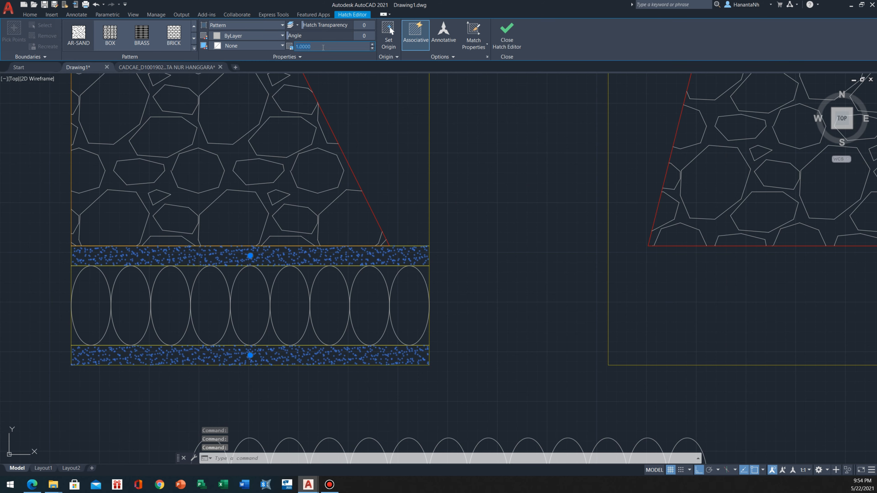
pyautogui.write('2')
pyautogui.press('Return')
pyautogui.press('Escape')
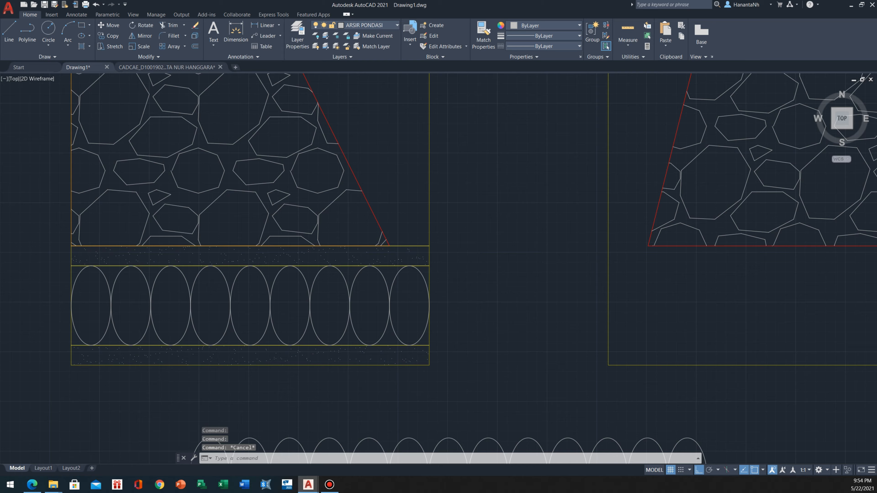
# Extend the first trench's three horizontal layer lines to the right wall of the second trench
pyautogui.scroll(-3, 276, 328)
pyautogui.scroll(1, 282, 311)
pyautogui.scroll(-1, 282, 309)
pyautogui.scroll(2, 349, 319)
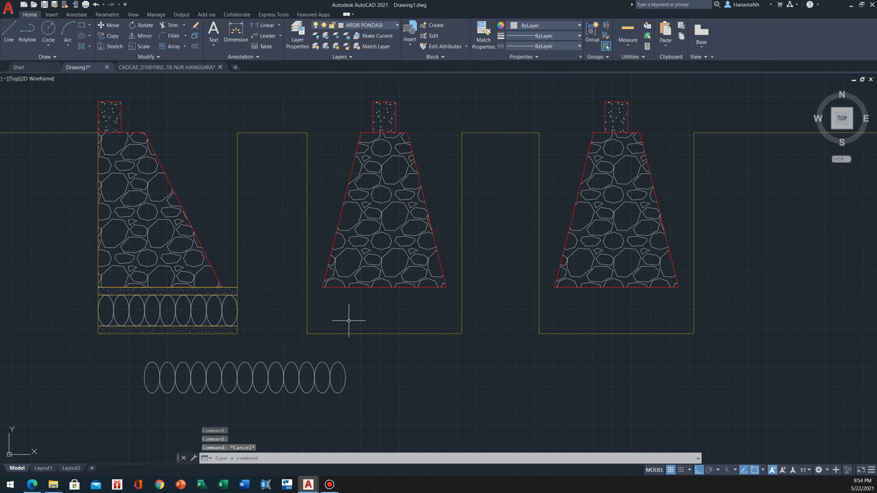
pyautogui.scroll(-2, 325, 306)
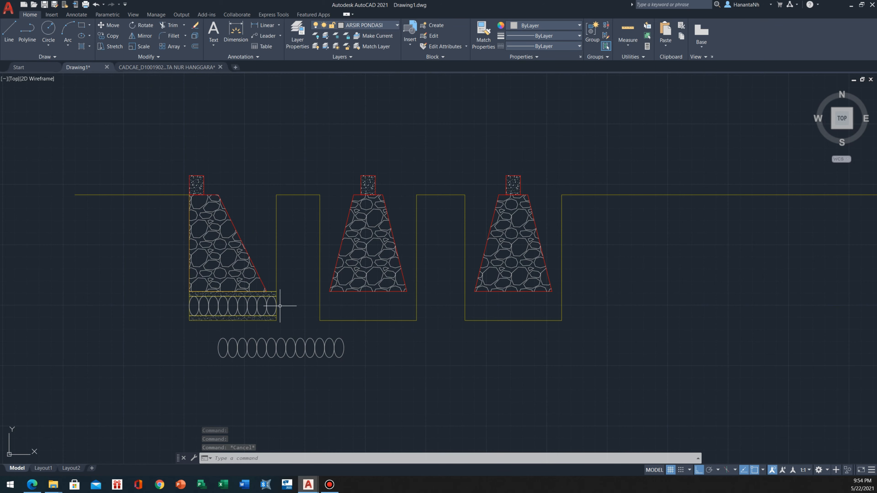
pyautogui.scroll(2, 279, 305)
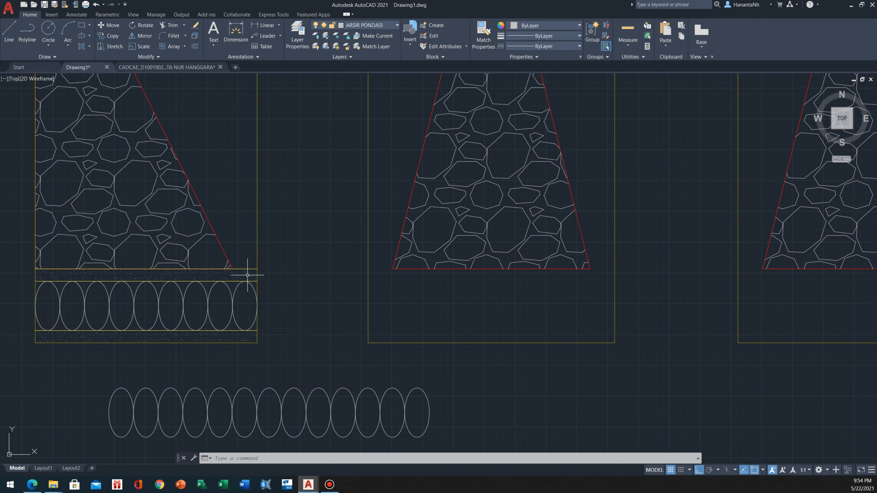
pyautogui.click(636, 275)
pyautogui.click(586, 300)
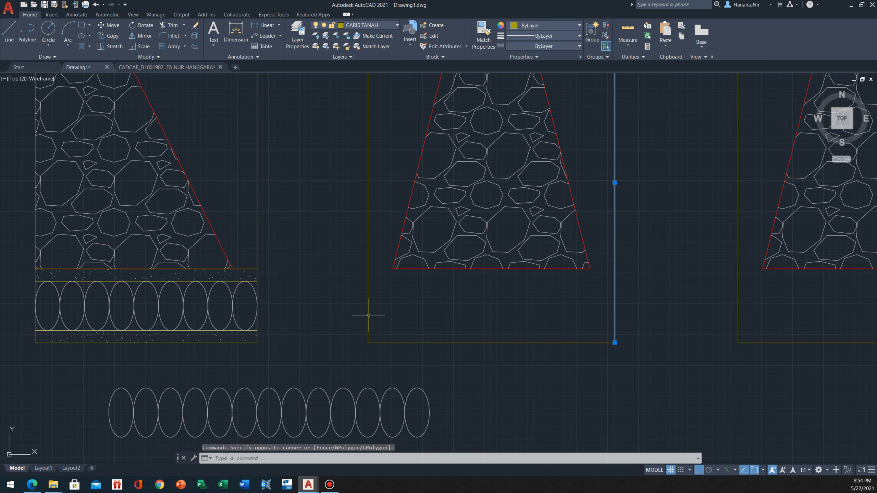
pyautogui.write('EX')
pyautogui.press('Return')
pyautogui.click(255, 269)
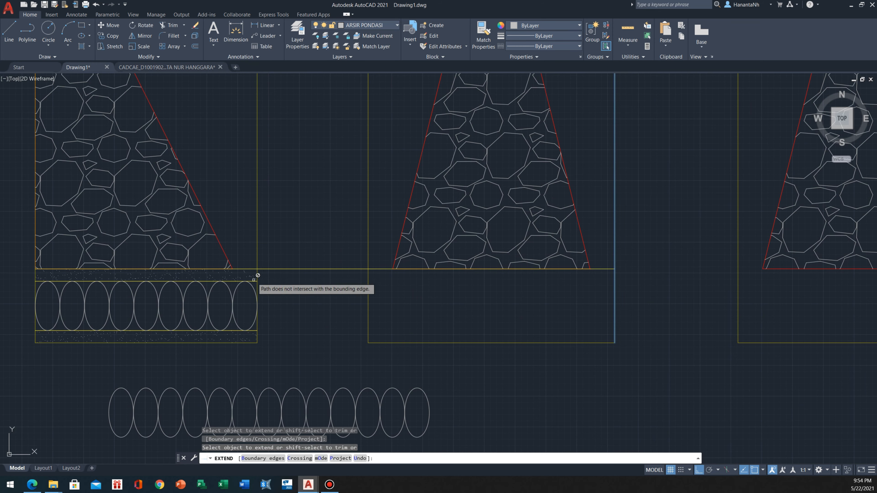
pyautogui.click(253, 282)
pyautogui.click(256, 331)
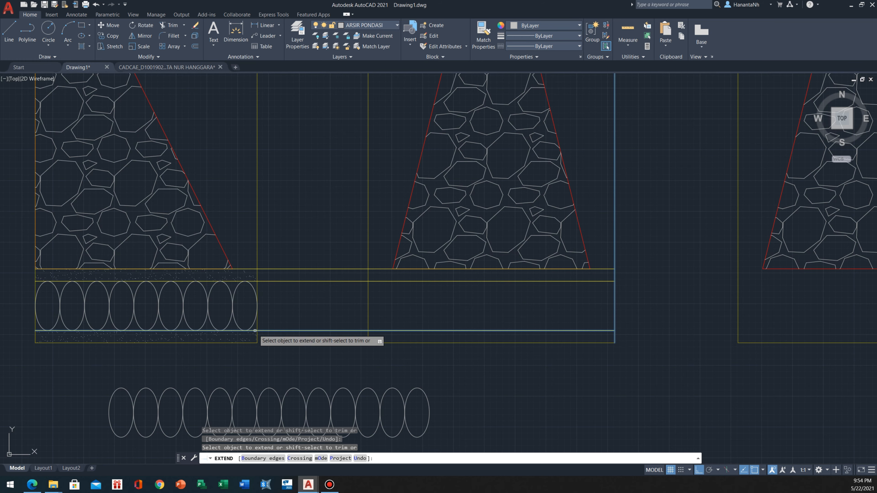
# Trim away the layer lines between the first and second trenches with a fence
pyautogui.keyDown('shift'); pyautogui.click(320, 232); pyautogui.keyUp('shift')
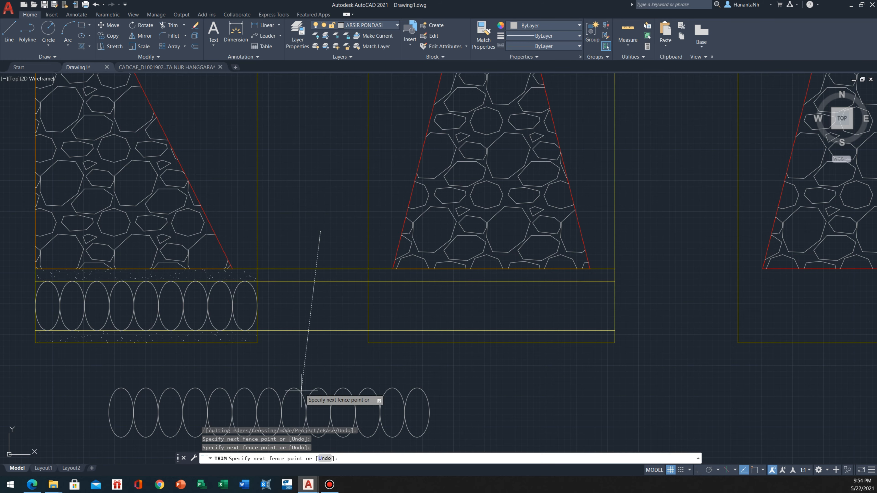
pyautogui.press('Return')
pyautogui.press('Escape')
pyautogui.scroll(-3, 307, 290)
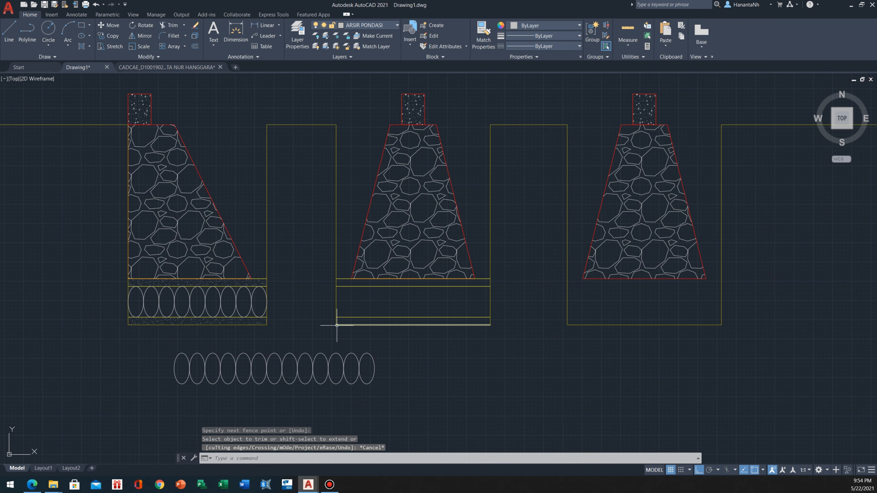
# Copy the first trench's upper sand hatch into the second trench's upper thin layer, aligned to its right wall
pyautogui.moveTo(332, 314); pyautogui.dragTo(306, 297, button='middle')
pyautogui.scroll(2, 321, 281)
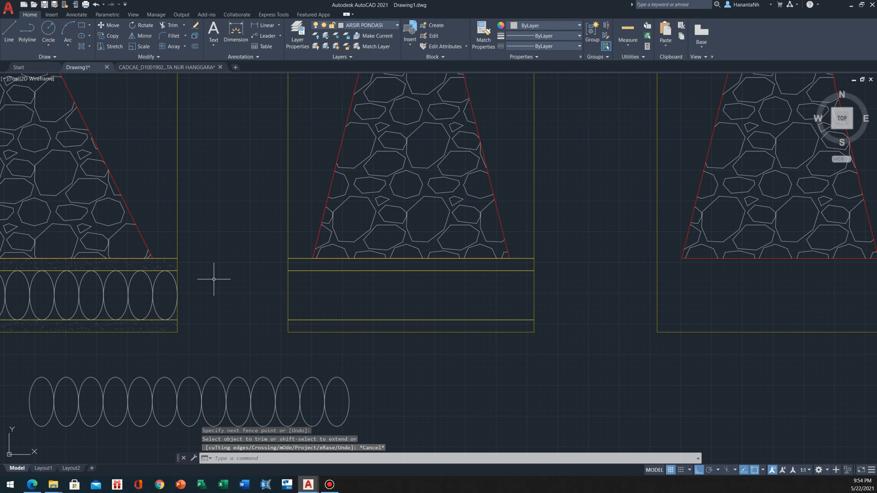
pyautogui.click(150, 266)
pyautogui.scroll(-3, 150, 266)
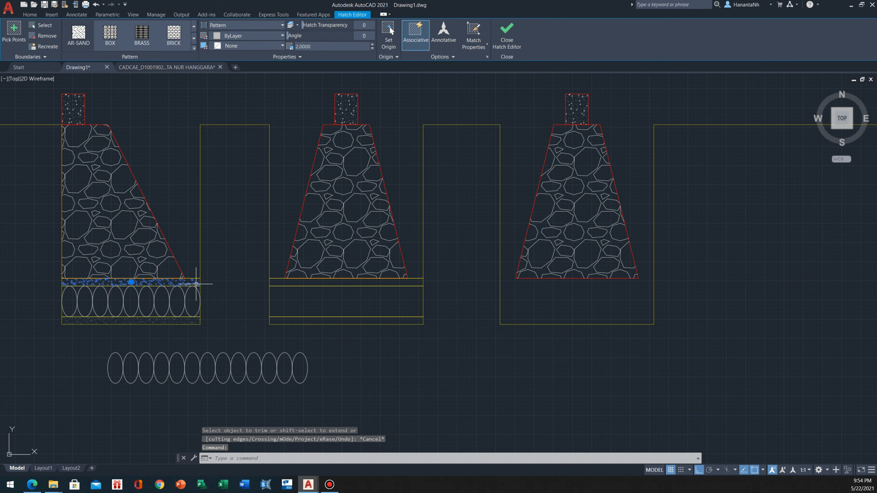
pyautogui.write('O')
pyautogui.press('Return')
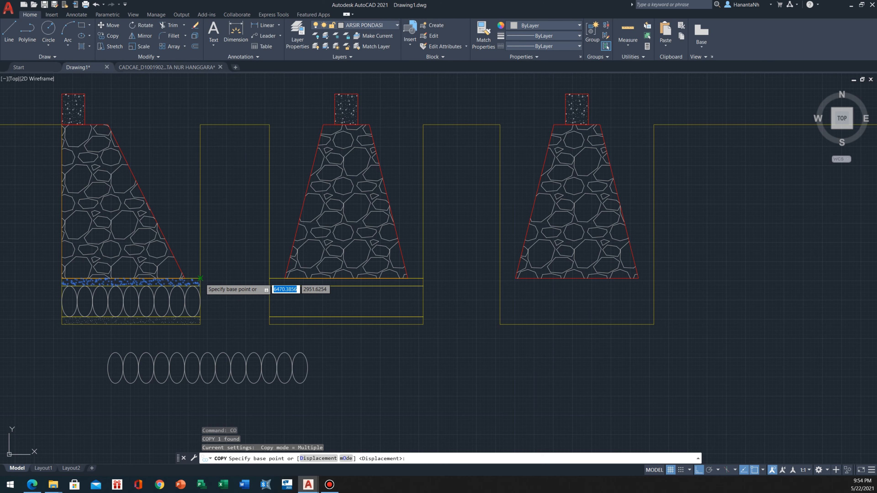
pyautogui.click(200, 279)
pyautogui.click(423, 278)
pyautogui.press('Escape')
# Remove the copied sand hatch's boundary associativity and stretch its left edge to the second trench's left wall
pyautogui.scroll(2, 311, 278)
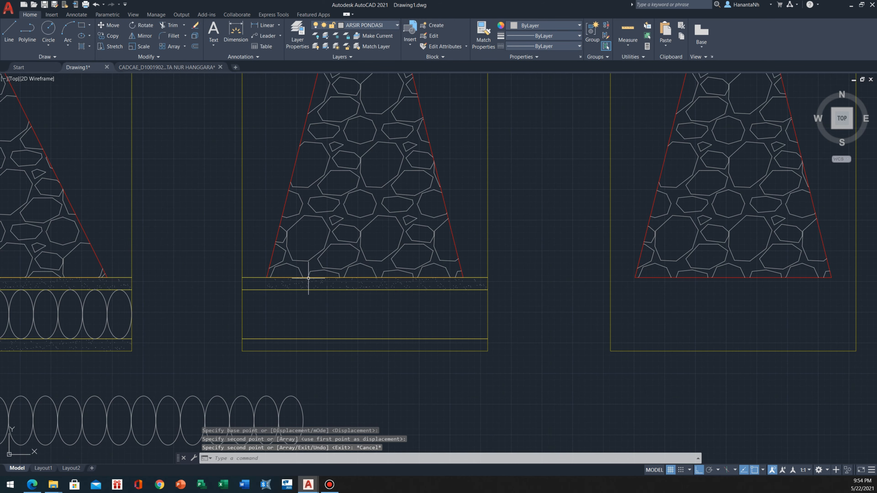
pyautogui.click(308, 279)
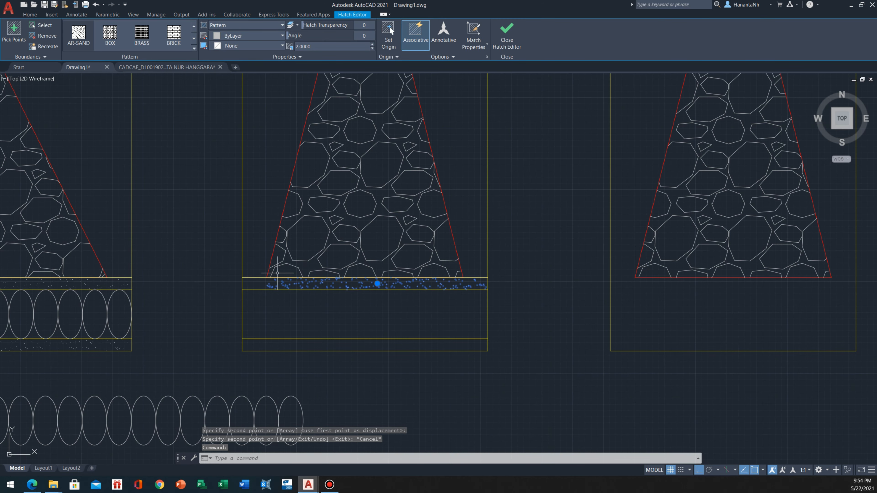
pyautogui.click(414, 48)
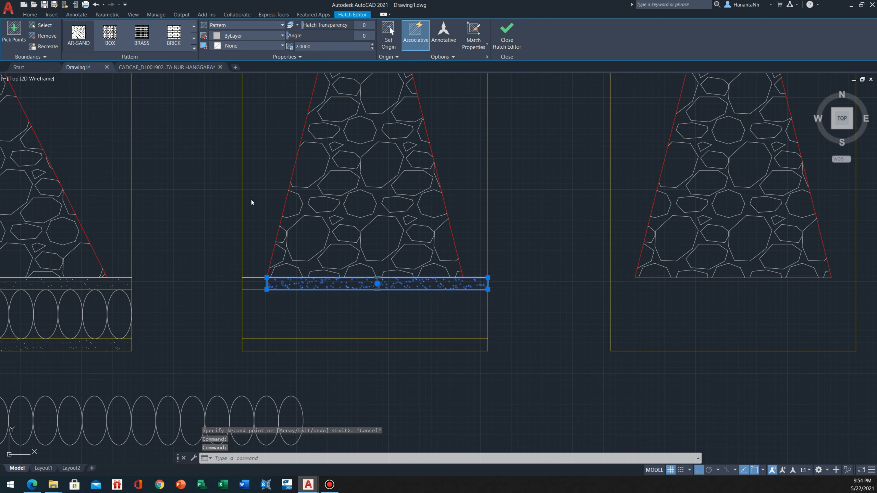
pyautogui.click(267, 283)
pyautogui.press('Escape')
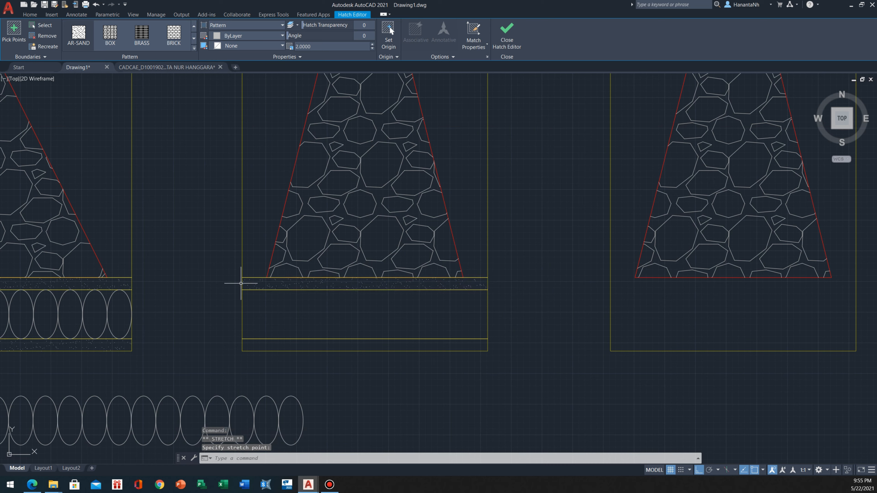
# Copy the widened sand hatch down into the second trench's bottom thin layer
pyautogui.click(253, 284)
pyautogui.click(256, 285)
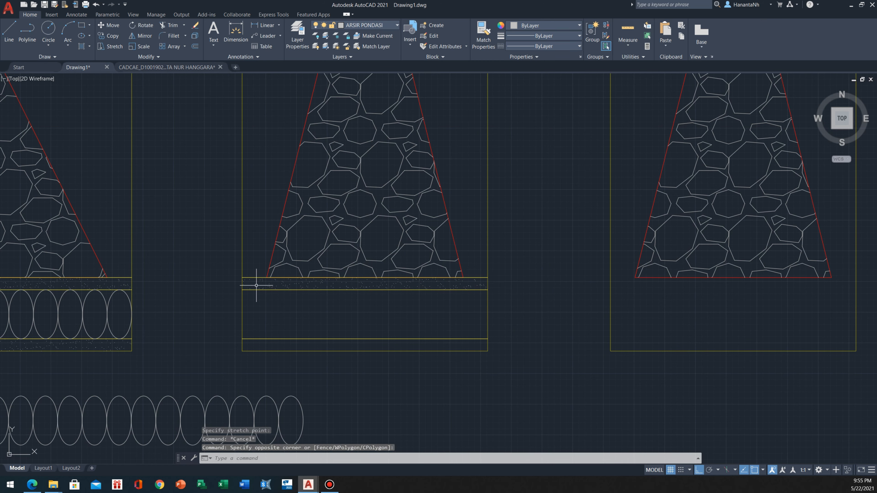
pyautogui.write('co')
pyautogui.press('Return')
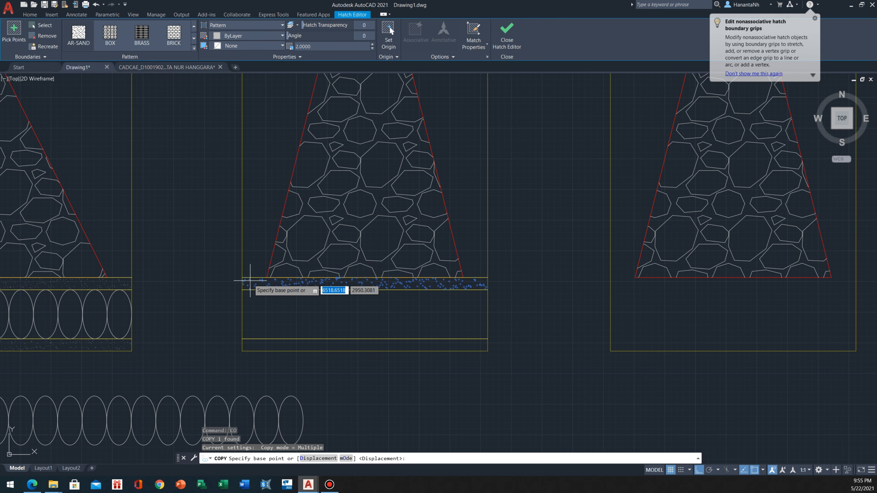
pyautogui.click(243, 278)
pyautogui.click(242, 339)
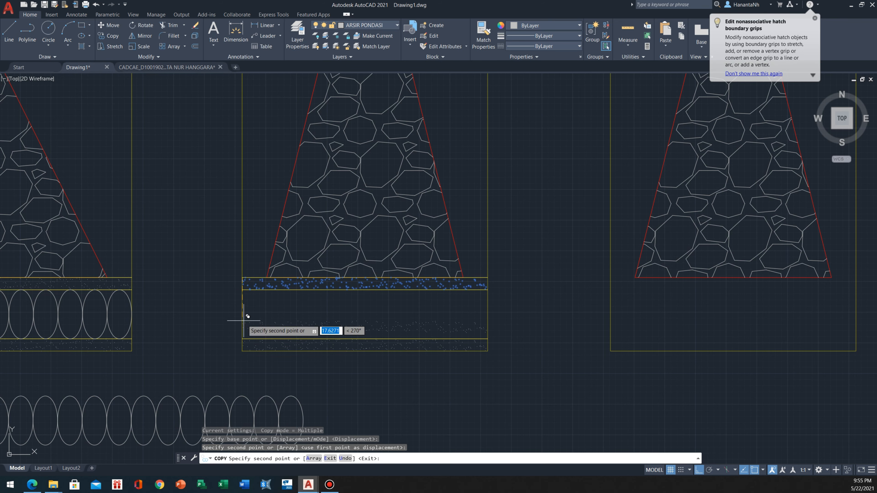
pyautogui.press('Escape')
# Copy 10 ellipses from the loose row into the second trench's middle layer, between its sand-hatched layers
pyautogui.scroll(-2, 241, 336)
pyautogui.moveTo(216, 320); pyautogui.dragTo(291, 293, button='middle')
pyautogui.click(358, 327)
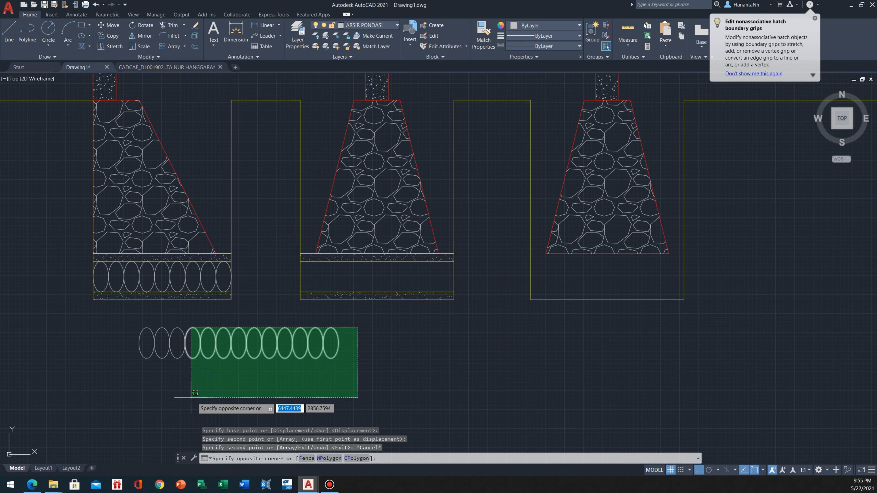
pyautogui.click(183, 401)
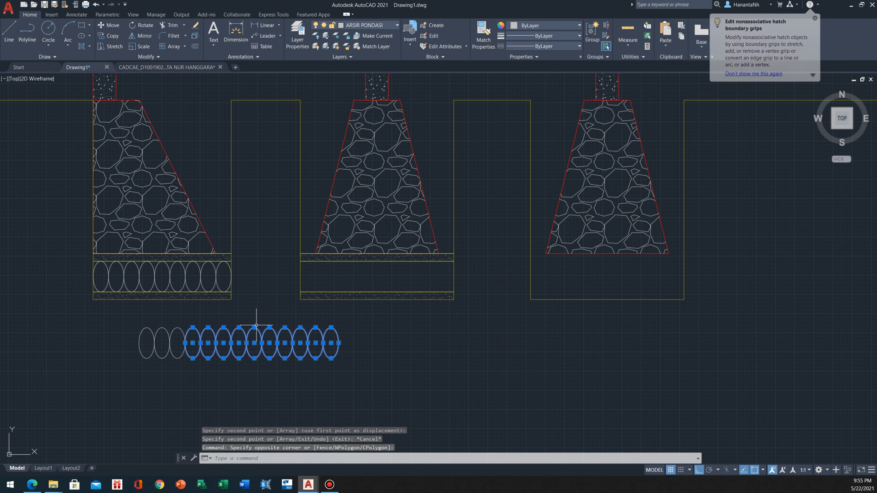
pyautogui.write('co')
pyautogui.press('Return')
pyautogui.click(254, 359)
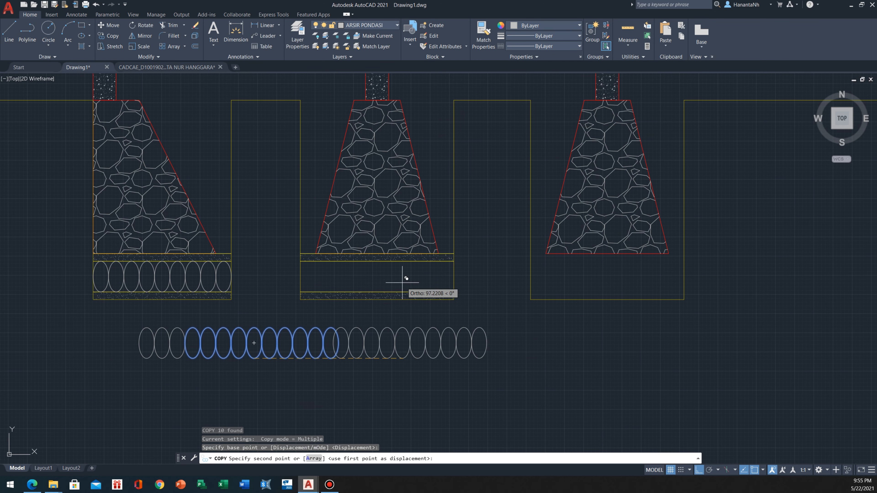
pyautogui.click(377, 292)
pyautogui.press('Escape')
pyautogui.scroll(2, 348, 270)
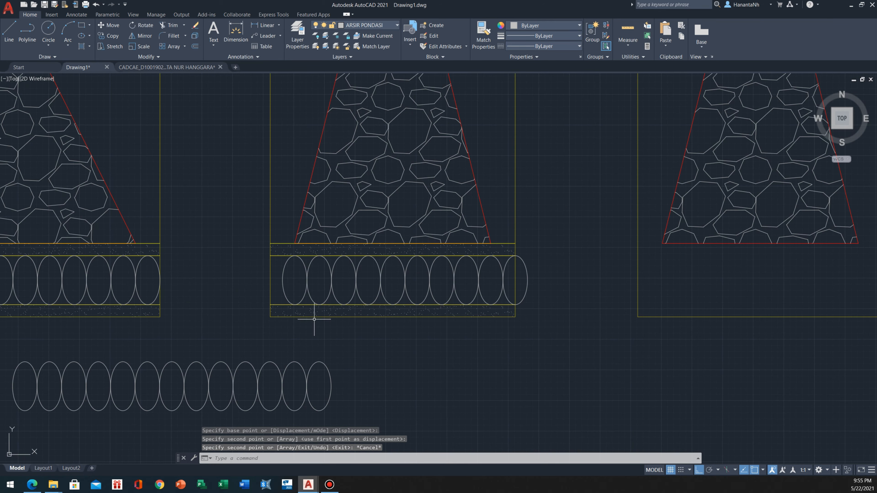
# Copy one ellipse from the loose row to the second trench's left wall, directly beside the existing row of stones
pyautogui.moveTo(379, 357); pyautogui.dragTo(322, 392)
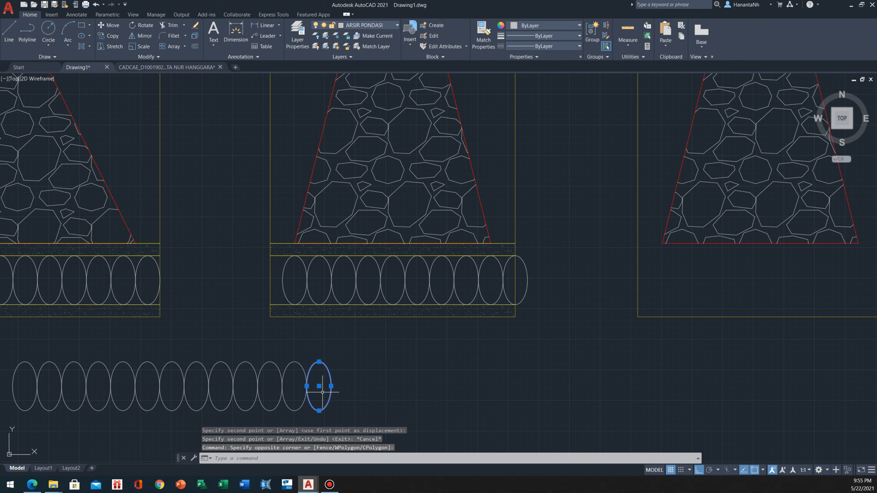
pyautogui.press('Return')
pyautogui.click(331, 386)
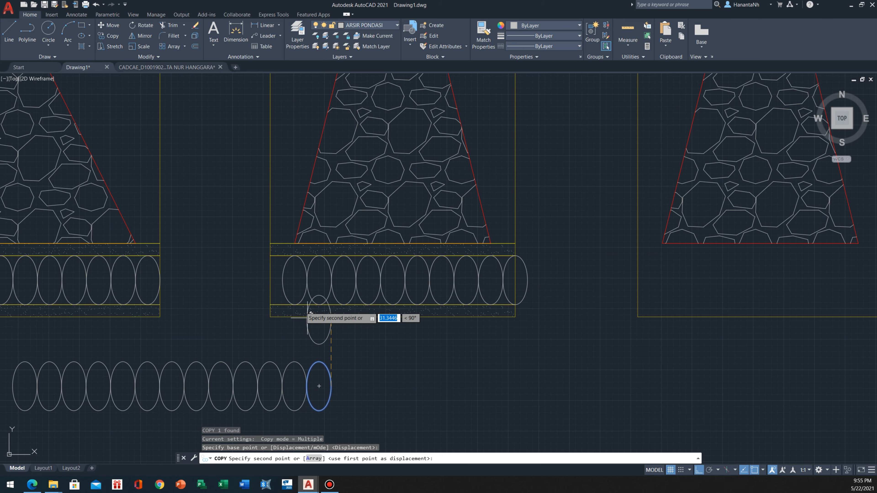
pyautogui.click(282, 280)
pyautogui.press('Escape')
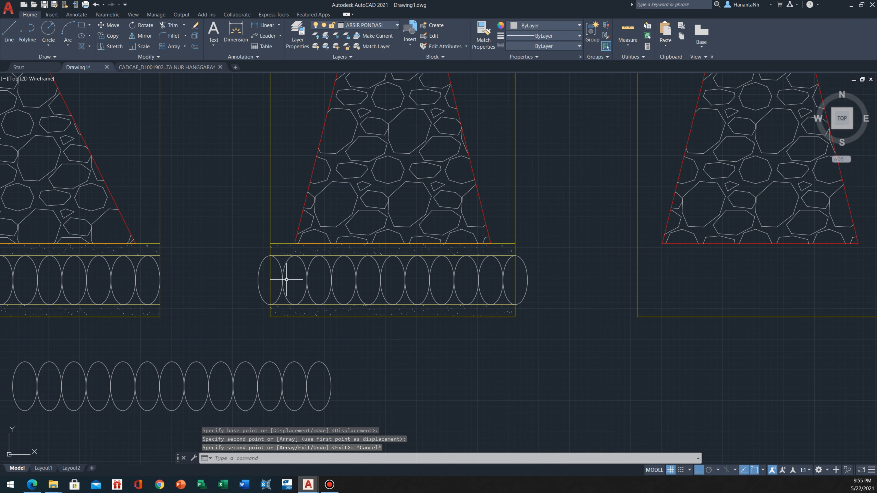
# Trim the parts of the end ellipses that project beyond the second trench's left and right walls
pyautogui.moveTo(280, 286); pyautogui.dragTo(255, 293, button='middle')
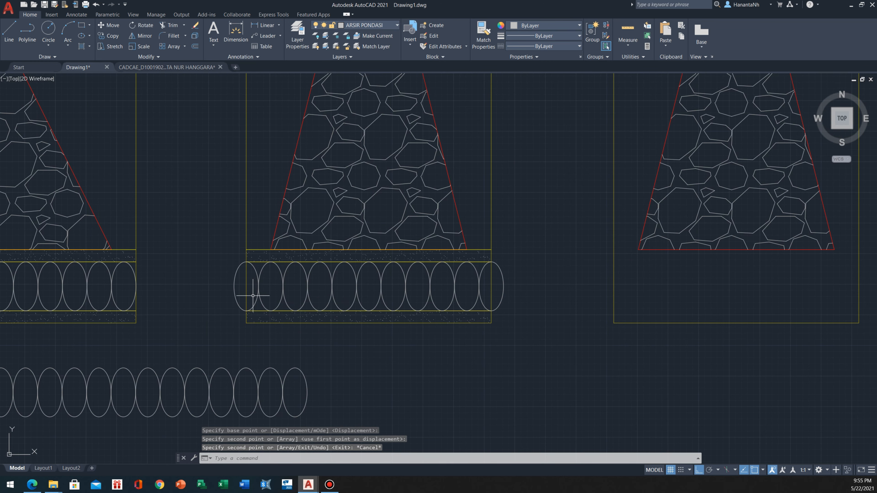
pyautogui.write('tr')
pyautogui.press('Return')
pyautogui.moveTo(238, 286); pyautogui.dragTo(196, 298)
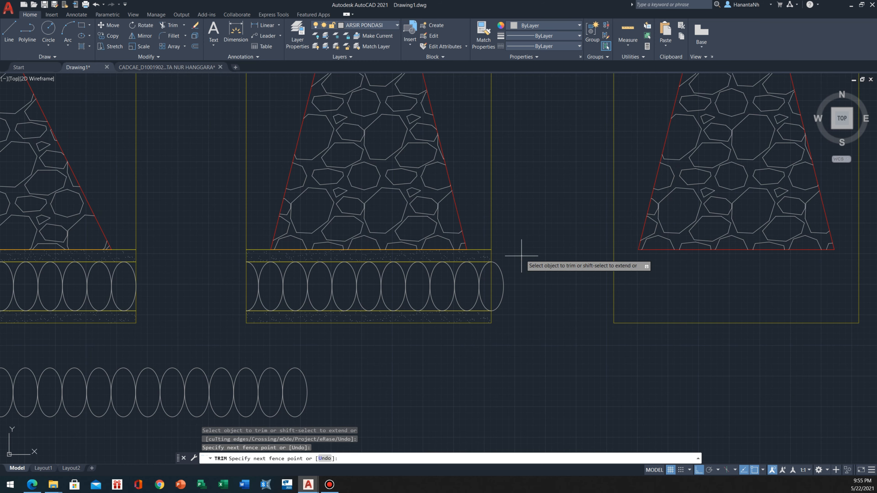
pyautogui.scroll(-3, 475, 273)
pyautogui.press('Escape')
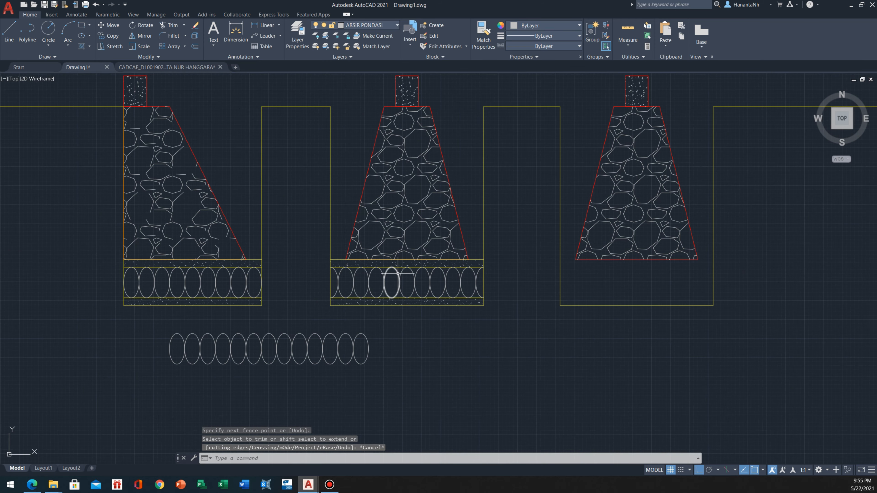
# Examine the foundations, bedding layers and soil hatching in the finished Potongan B - B reference section
pyautogui.scroll(-4, 354, 266)
pyautogui.moveTo(294, 222)
pyautogui.mouseDown(button='middle')
pyautogui.moveTo(278, 262)
pyautogui.moveTo(246, 209)
pyautogui.moveTo(186, 212)
pyautogui.mouseUp(button='middle')
pyautogui.scroll(4, 277, 261)
pyautogui.scroll(-2, 277, 261)
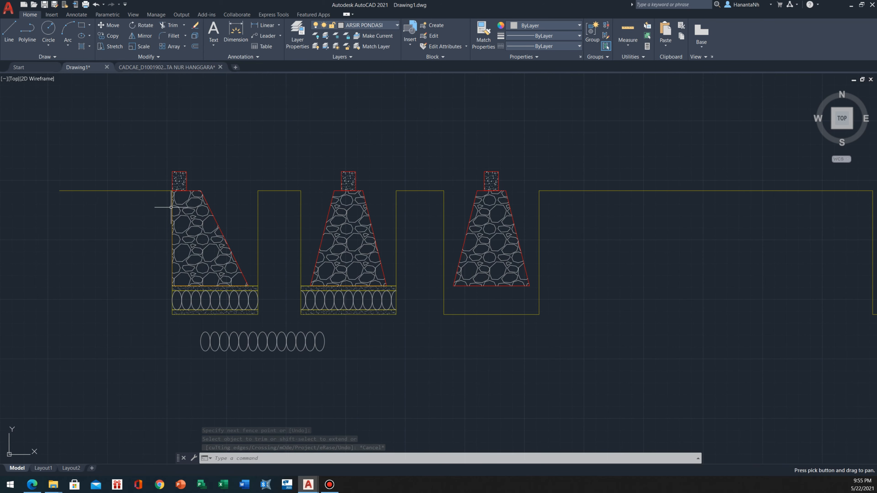
pyautogui.moveTo(241, 197); pyautogui.dragTo(282, 269, button='middle')
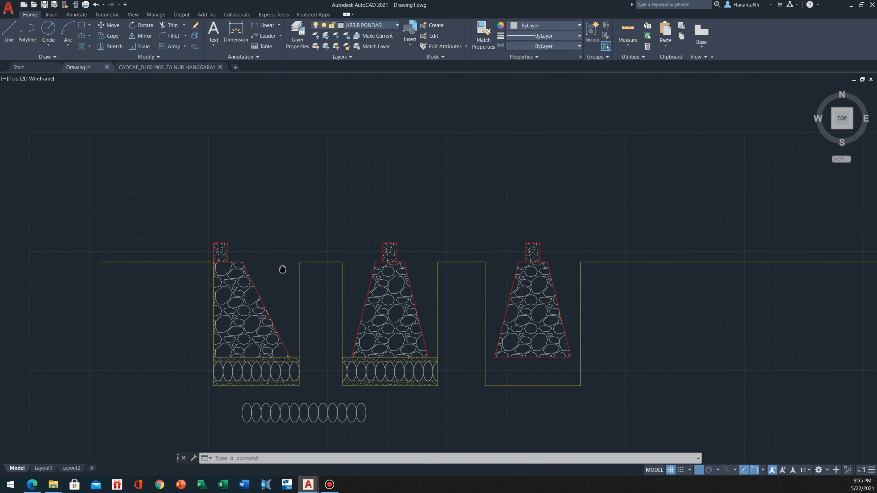
pyautogui.scroll(-12, 283, 272)
pyautogui.moveTo(228, 183); pyautogui.dragTo(435, 343, button='middle')
pyautogui.scroll(-2, 435, 343)
pyautogui.scroll(15, 402, 184)
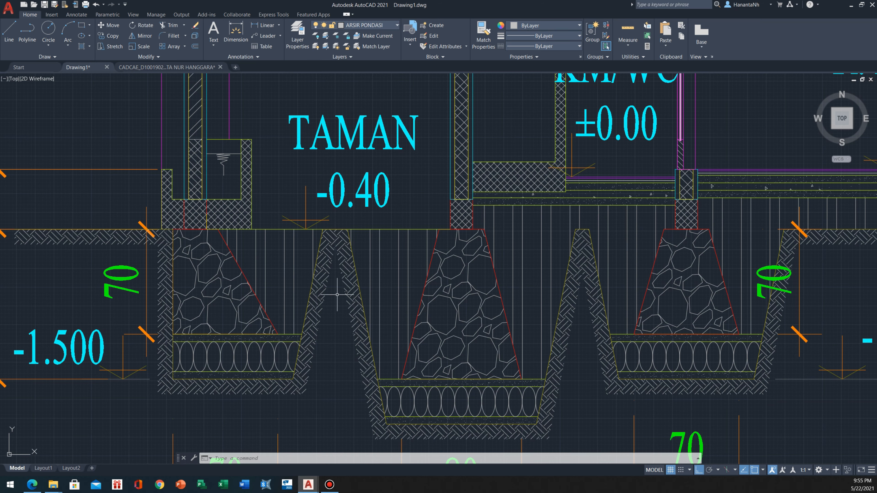
pyautogui.scroll(-3, 362, 295)
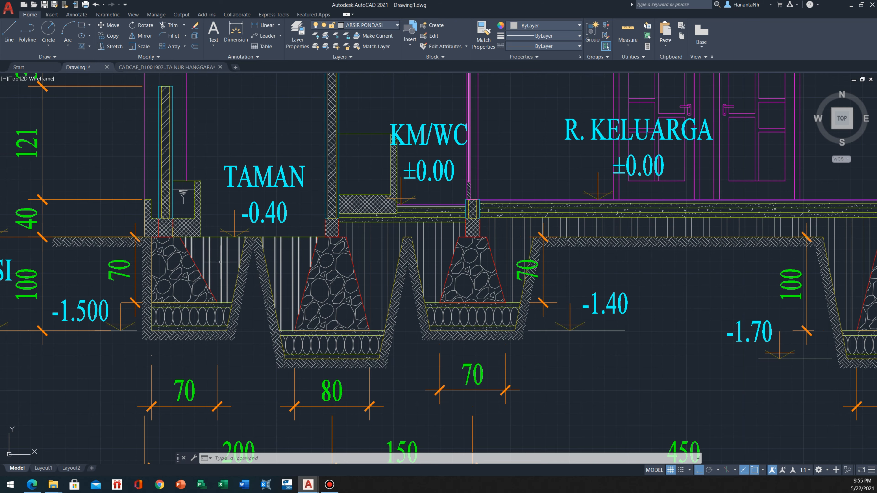
pyautogui.moveTo(244, 289); pyautogui.dragTo(171, 249, button='middle')
pyautogui.scroll(-8, 171, 250)
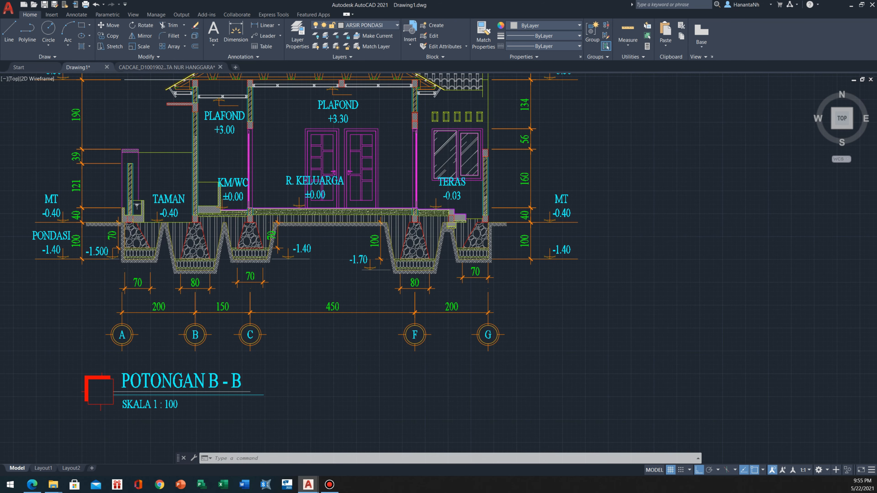
pyautogui.scroll(8, 176, 253)
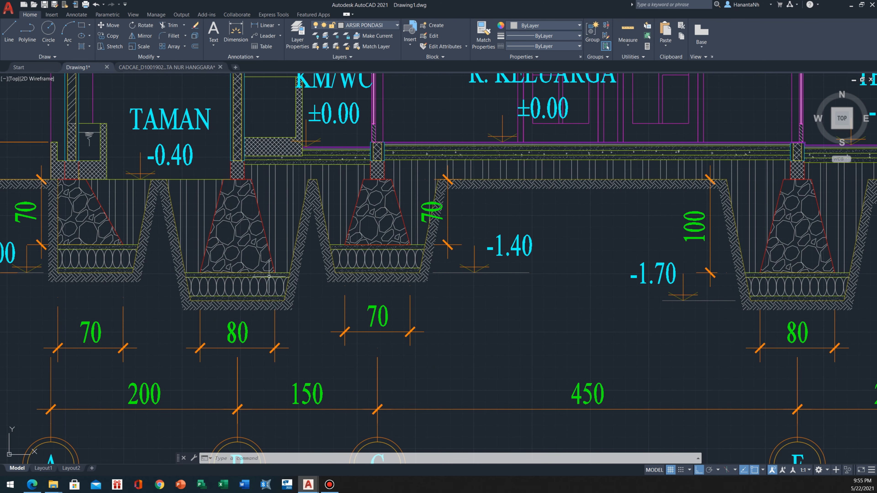
pyautogui.moveTo(269, 276); pyautogui.dragTo(193, 267, button='middle')
pyautogui.scroll(-2, 192, 268)
pyautogui.scroll(2, 101, 222)
pyautogui.moveTo(110, 225); pyautogui.dragTo(142, 222, button='middle')
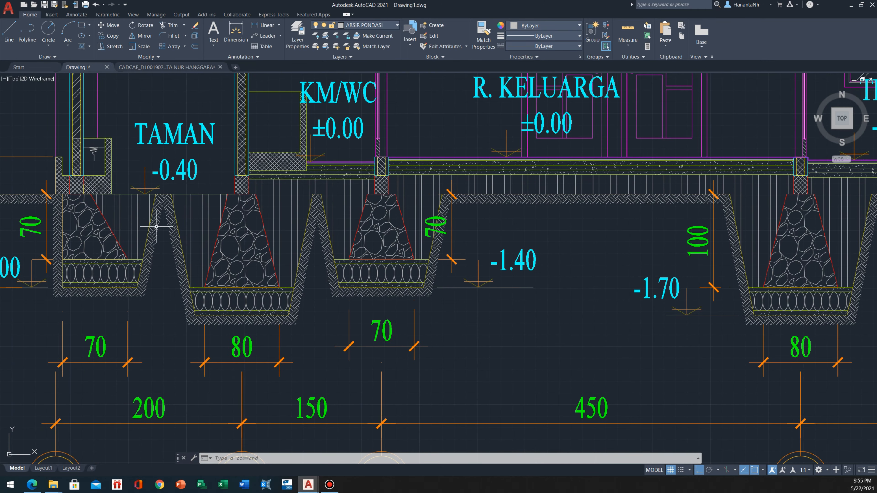
pyautogui.scroll(-6, 172, 226)
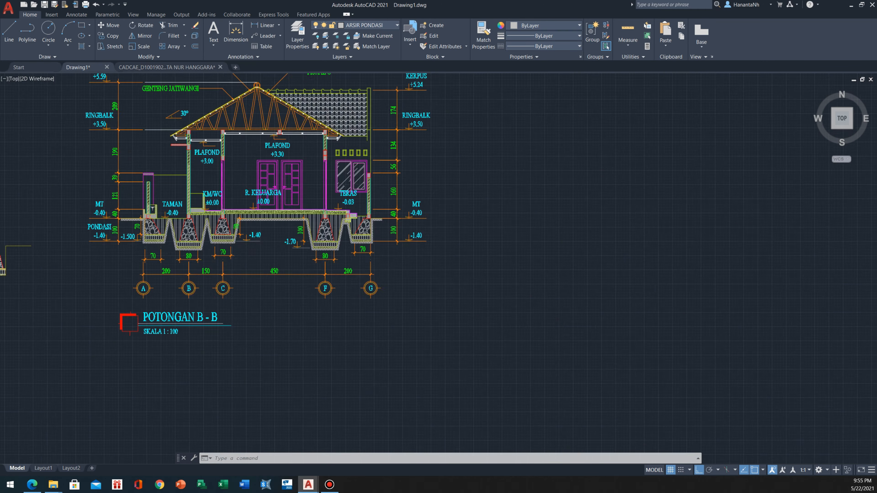
pyautogui.scroll(-8, 171, 221)
pyautogui.scroll(6, 186, 308)
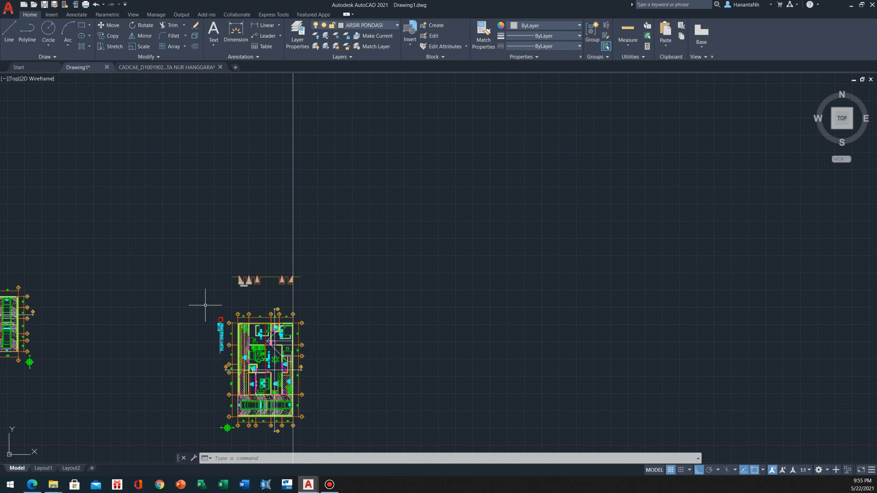
pyautogui.scroll(3, 268, 260)
pyautogui.scroll(6, 157, 298)
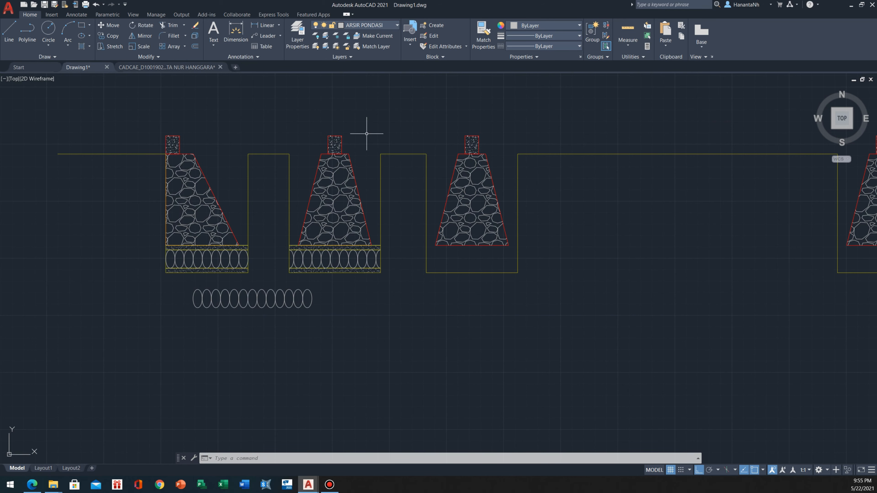
# Compare the drawn trench outlines and the first two trenches' bedding with the reference section
pyautogui.moveTo(370, 136); pyautogui.dragTo(348, 177, button='middle')
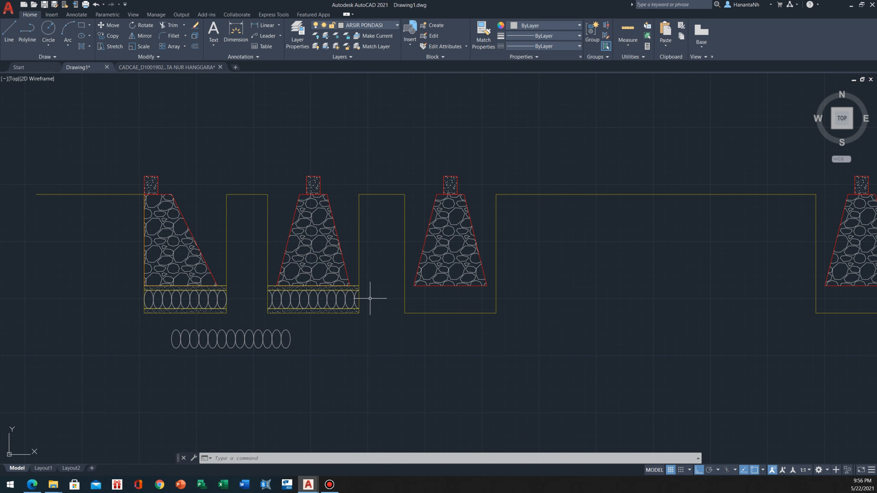
pyautogui.moveTo(348, 217); pyautogui.dragTo(349, 219, button='middle')
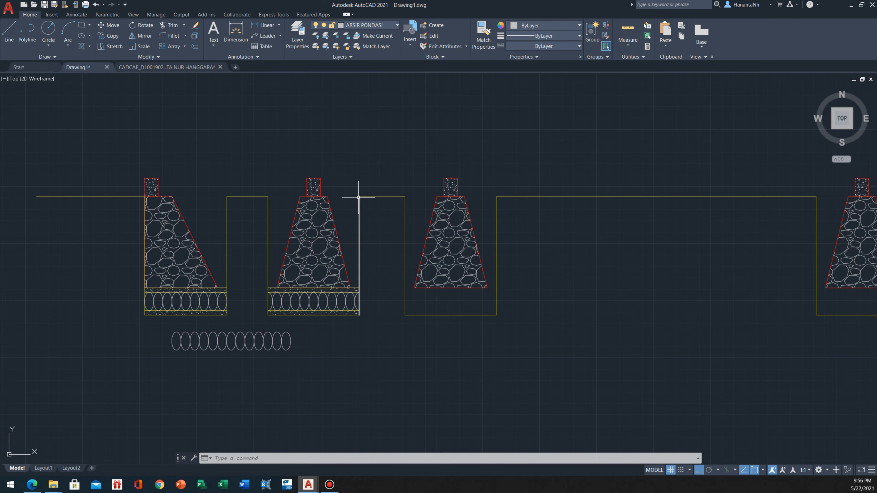
pyautogui.scroll(2, 358, 197)
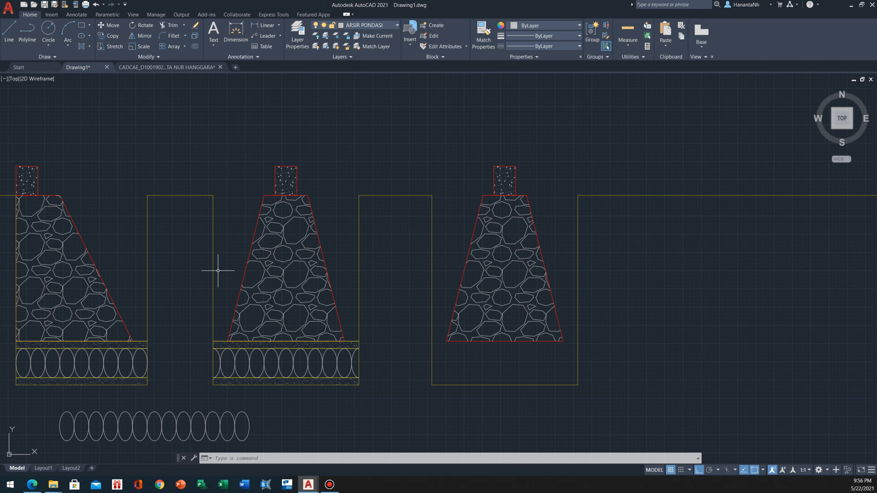
pyautogui.scroll(-6, 218, 271)
pyautogui.moveTo(158, 167); pyautogui.dragTo(264, 355, button='middle')
pyautogui.scroll(-2, 264, 354)
pyautogui.scroll(3, 210, 173)
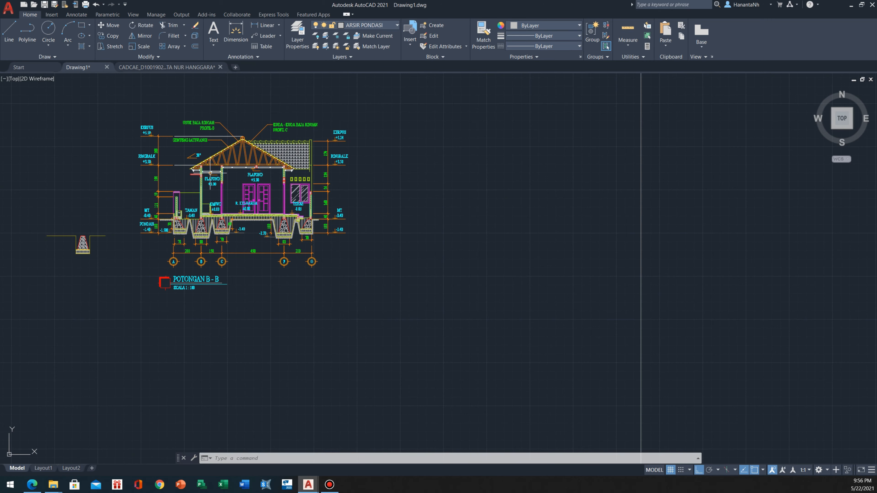
pyautogui.scroll(-4, 210, 173)
pyautogui.moveTo(270, 323); pyautogui.dragTo(223, 134, button='middle')
pyautogui.scroll(6, 294, 350)
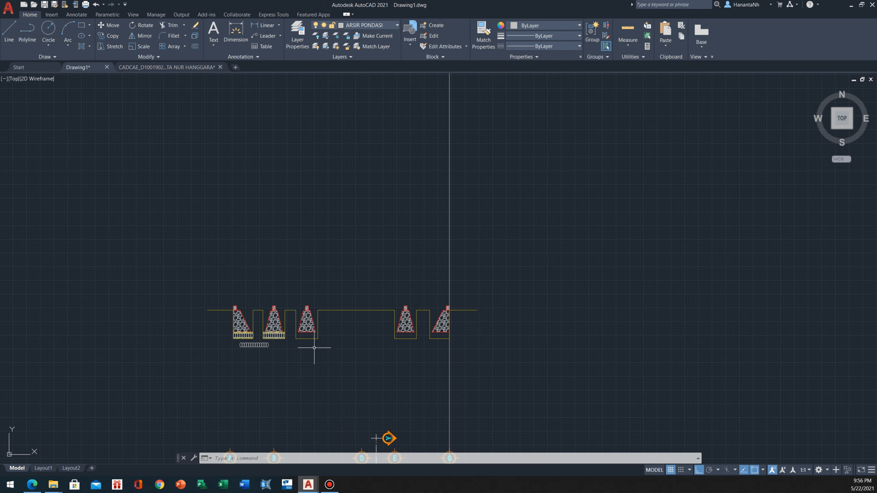
pyautogui.scroll(3, 315, 334)
pyautogui.scroll(4, 214, 348)
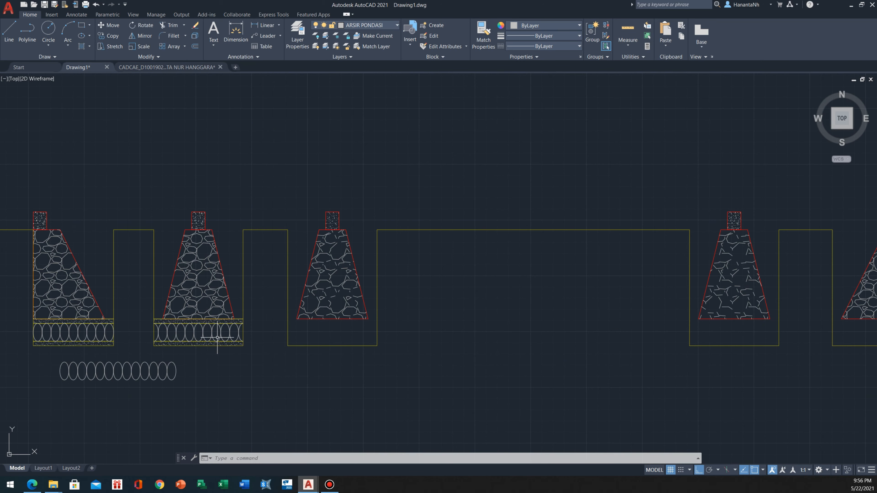
pyautogui.scroll(-2, 299, 345)
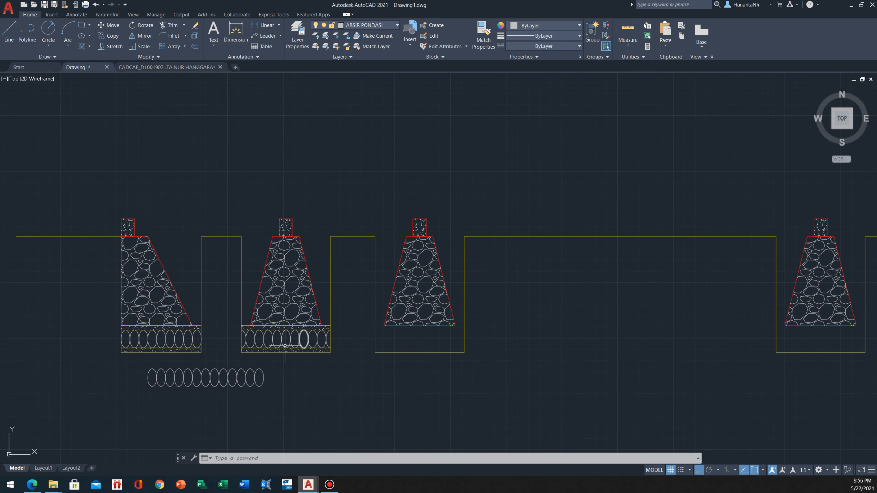
pyautogui.scroll(2, 285, 345)
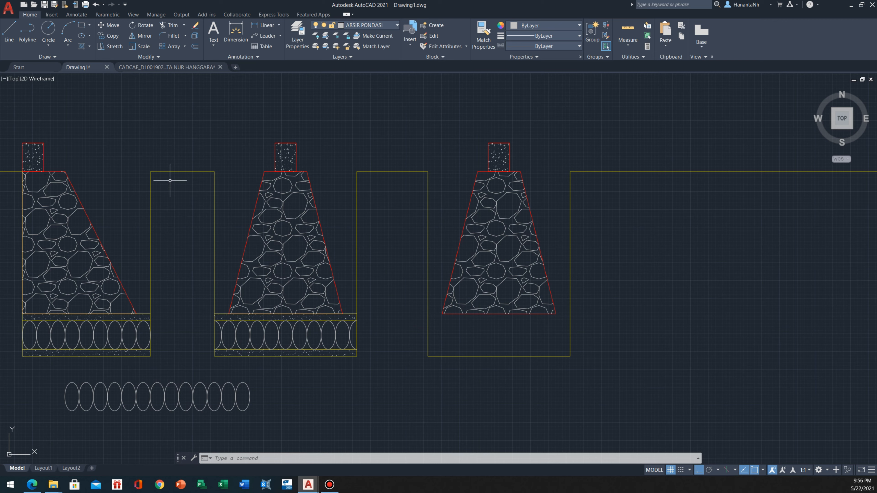
pyautogui.moveTo(166, 227); pyautogui.dragTo(232, 226, button='middle')
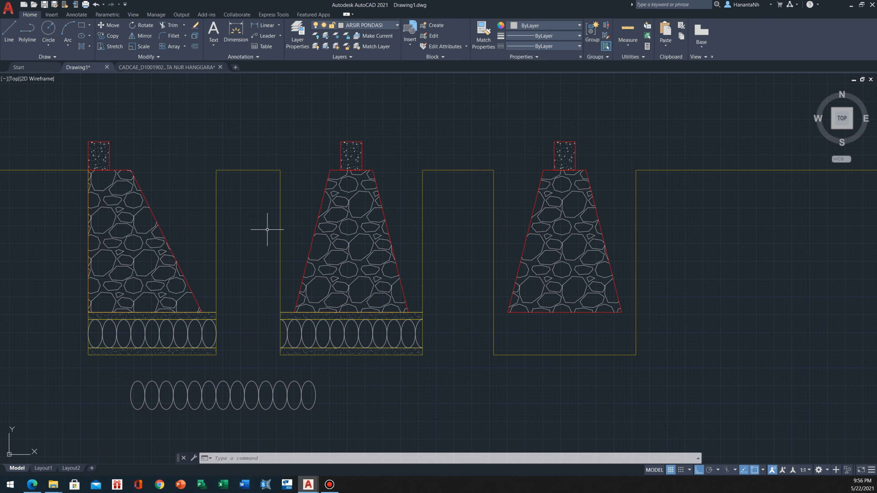
pyautogui.scroll(-10, 290, 270)
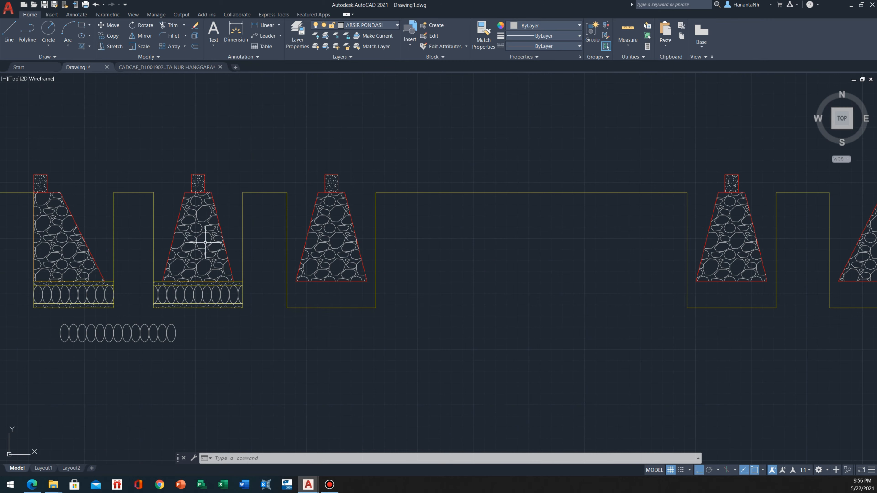
pyautogui.moveTo(204, 130); pyautogui.dragTo(274, 285, button='middle')
pyautogui.scroll(-2, 257, 238)
pyautogui.scroll(10, 319, 423)
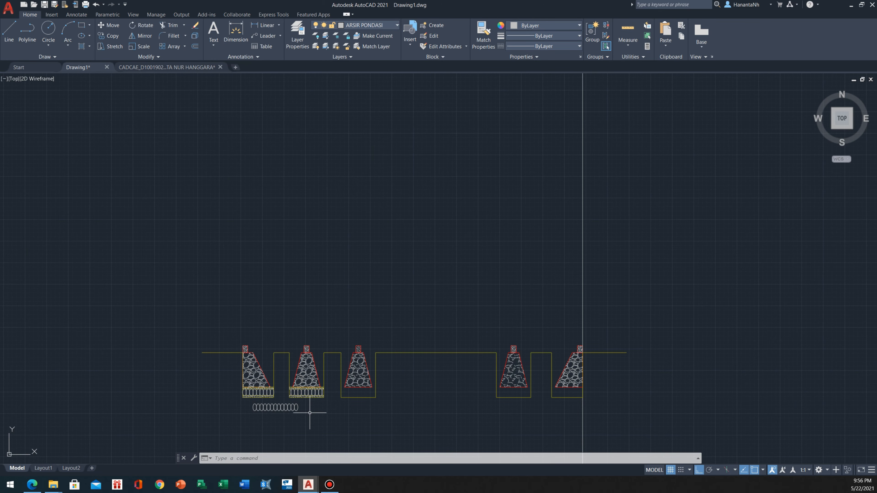
# Copy the second trench's sand-hatched layers and ellipses into the third trench, aligning their top midpoint with the foundation's base midpoint
pyautogui.moveTo(385, 391); pyautogui.dragTo(313, 322, button='middle')
pyautogui.scroll(2, 338, 312)
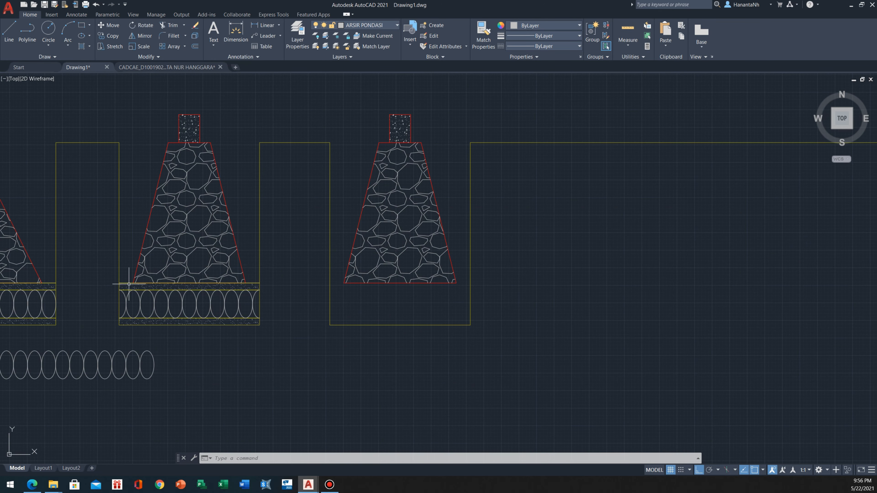
pyautogui.click(108, 275)
pyautogui.click(303, 354)
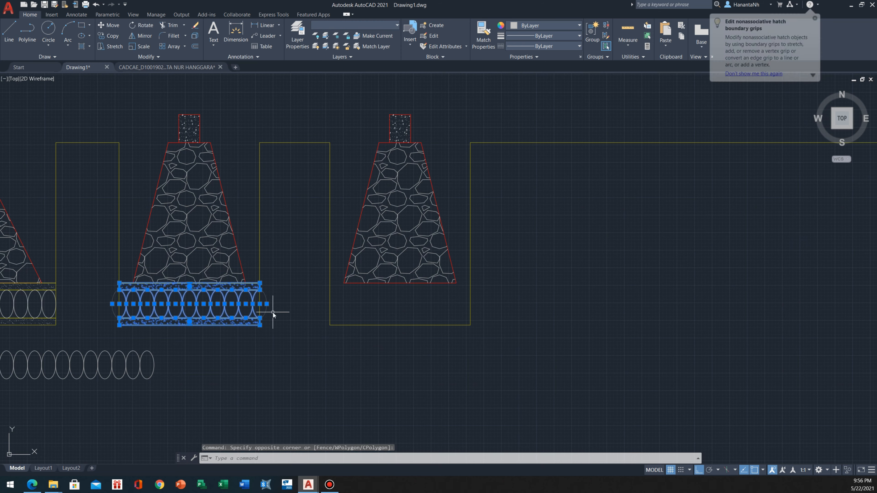
pyautogui.write('co')
pyautogui.press('Return')
pyautogui.click(189, 284)
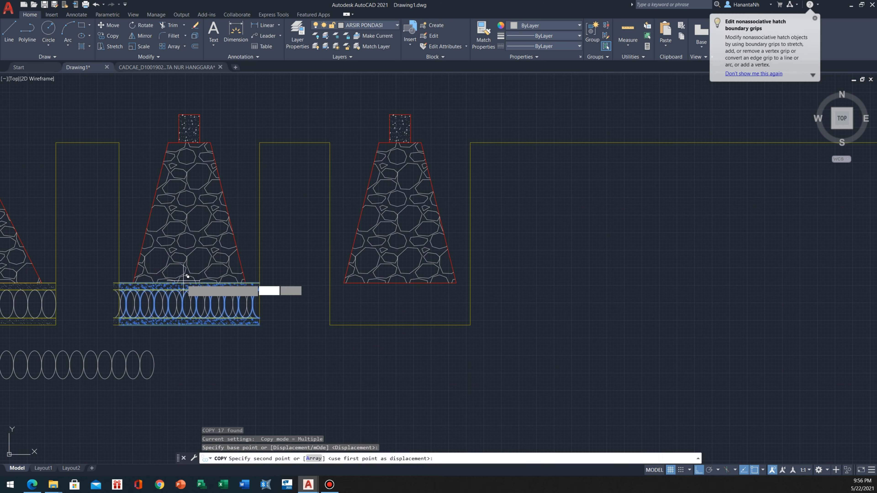
pyautogui.click(400, 283)
# Place another copy of the second trench's bedding in the fourth trench, centred under the foundation's base
pyautogui.moveTo(510, 280); pyautogui.dragTo(222, 285, button='middle')
pyautogui.scroll(-2, 222, 286)
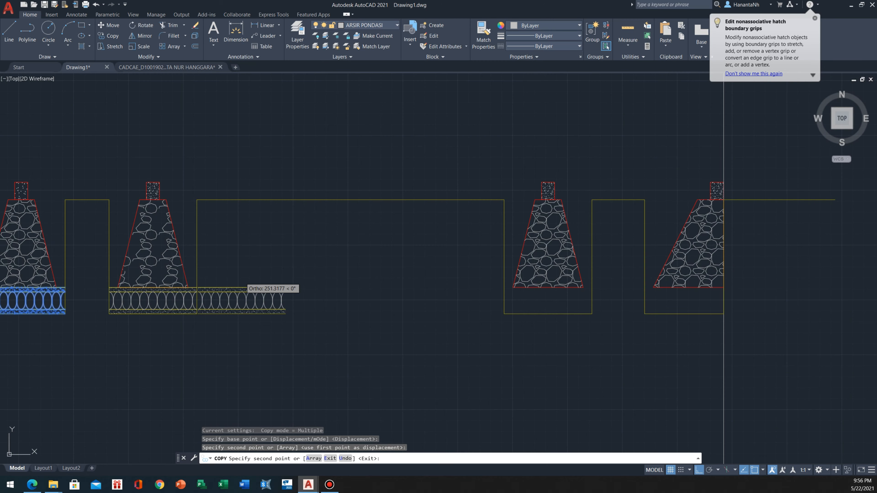
pyautogui.click(548, 288)
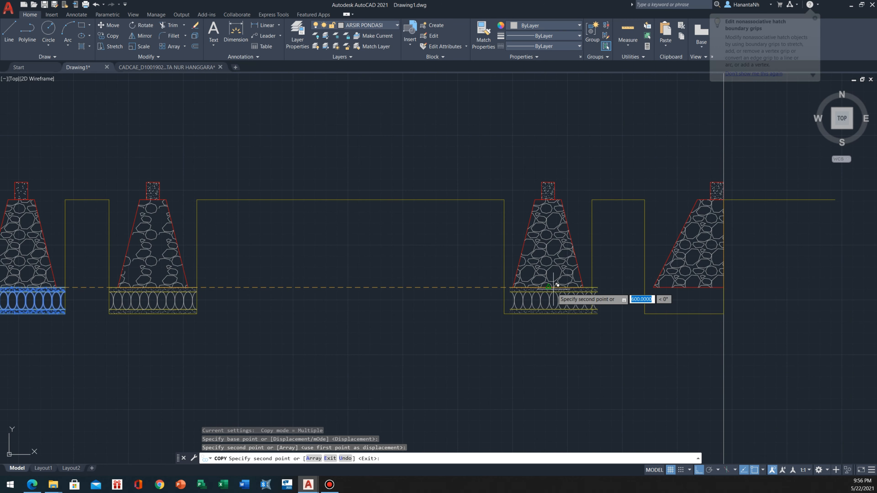
pyautogui.scroll(2, 717, 283)
pyautogui.scroll(-6, 681, 286)
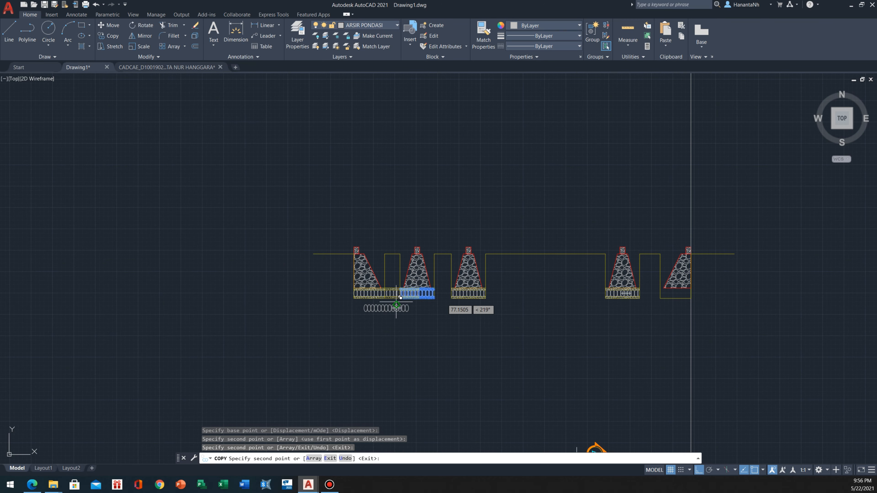
pyautogui.press('Escape')
# Copy the first trench's sand-hatched layers and ellipses into the fifth trench, aligning their upper-left corner with the trench's left side at foundation base level
pyautogui.scroll(4, 381, 287)
pyautogui.click(266, 284)
pyautogui.click(412, 327)
pyautogui.scroll(2, 363, 299)
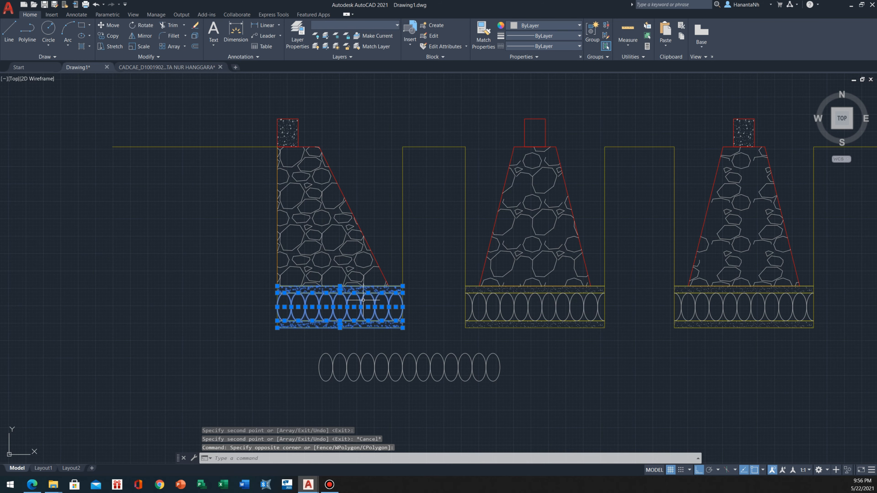
pyautogui.write('o')
pyautogui.press('Return')
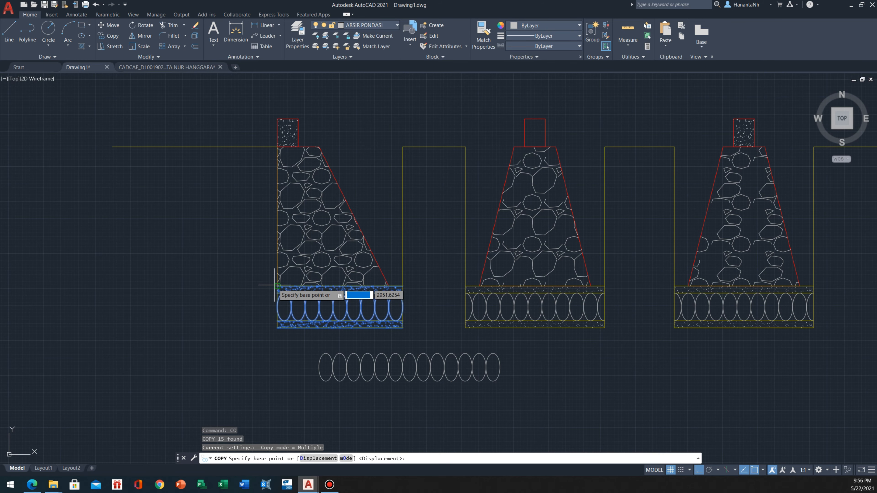
pyautogui.click(276, 286)
pyautogui.scroll(-4, 421, 294)
pyautogui.scroll(4, 464, 283)
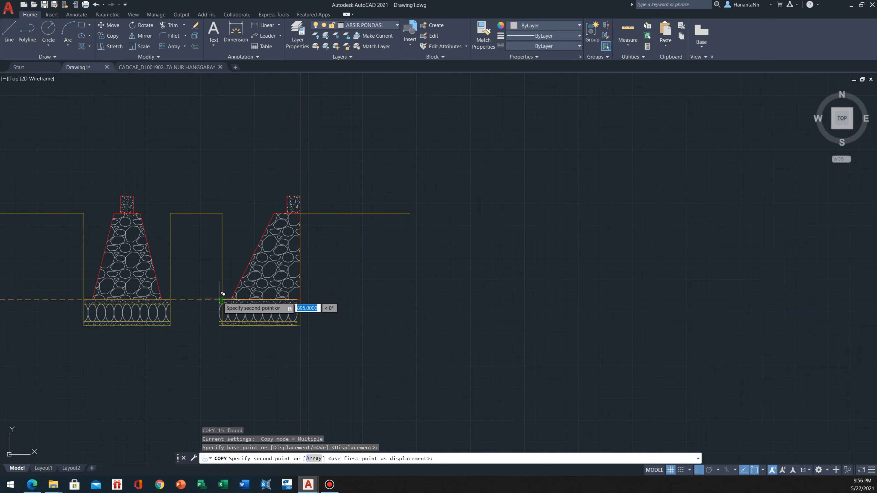
pyautogui.click(221, 299)
pyautogui.press('Escape')
pyautogui.scroll(-3, 260, 272)
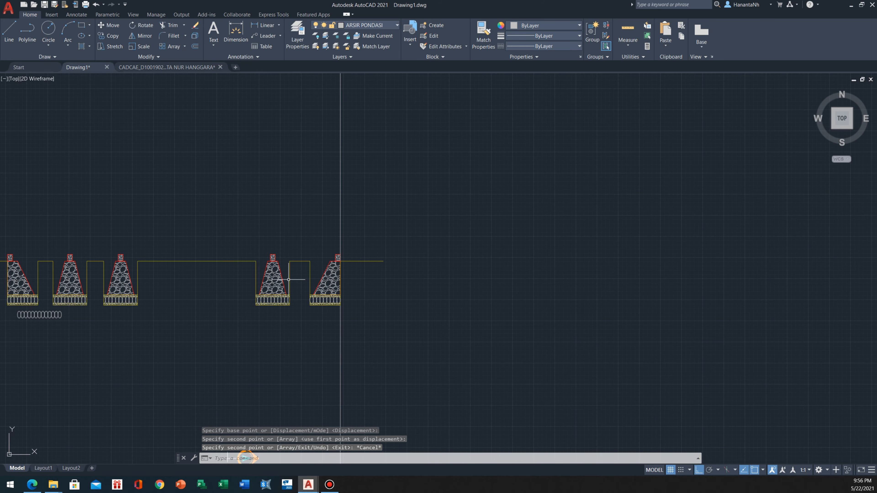
pyautogui.scroll(-3, 288, 279)
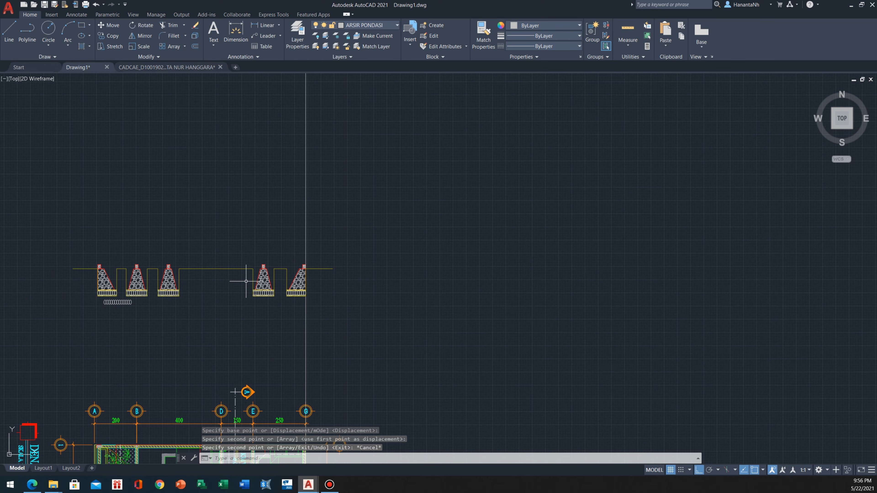
# Inspect the completed bedding across all five trenches and the concrete beam above the first foundation
pyautogui.scroll(5, 205, 238)
pyautogui.scroll(3, 430, 247)
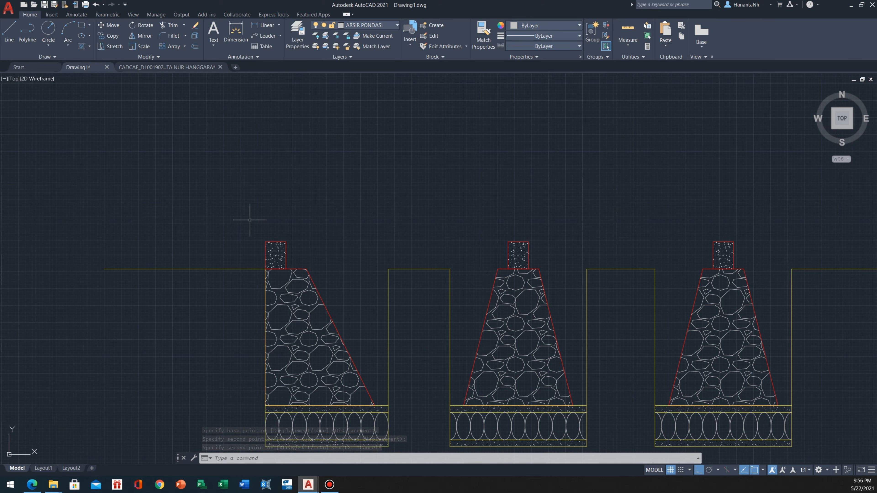
pyautogui.scroll(-5, 278, 218)
pyautogui.scroll(5, 274, 231)
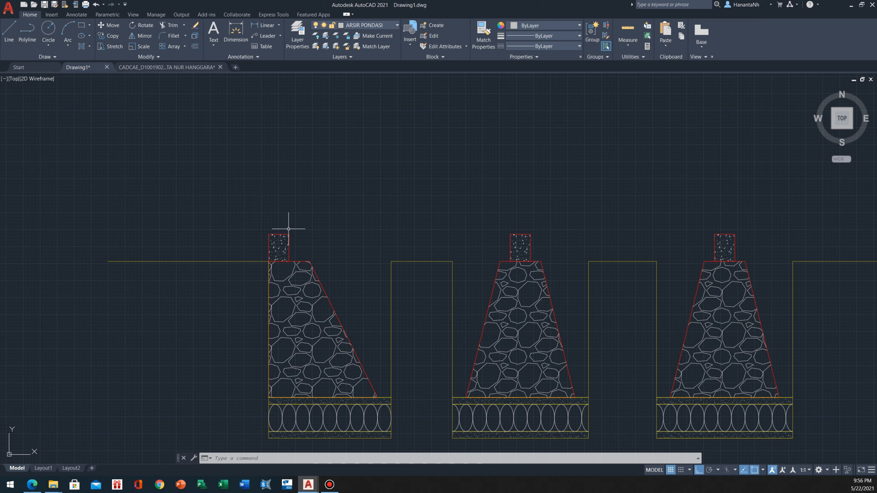
pyautogui.scroll(4, 282, 244)
pyautogui.scroll(-15, 259, 239)
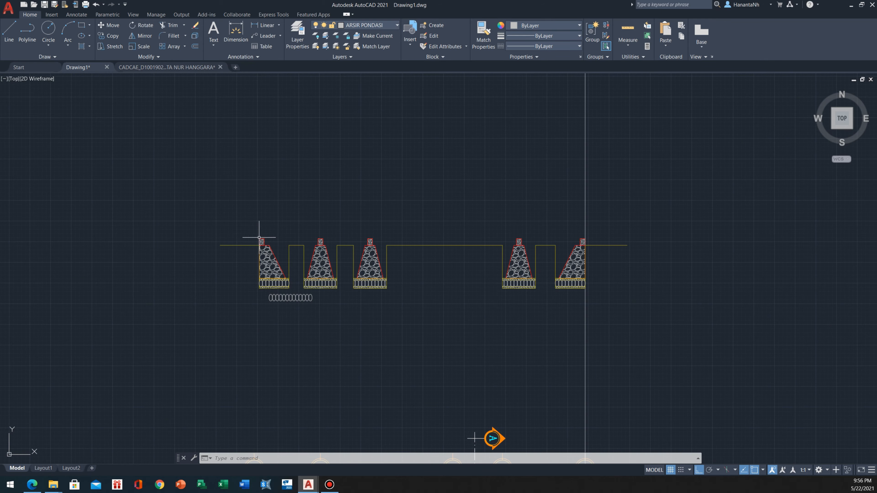
pyautogui.scroll(4, 253, 332)
pyautogui.scroll(8, 270, 244)
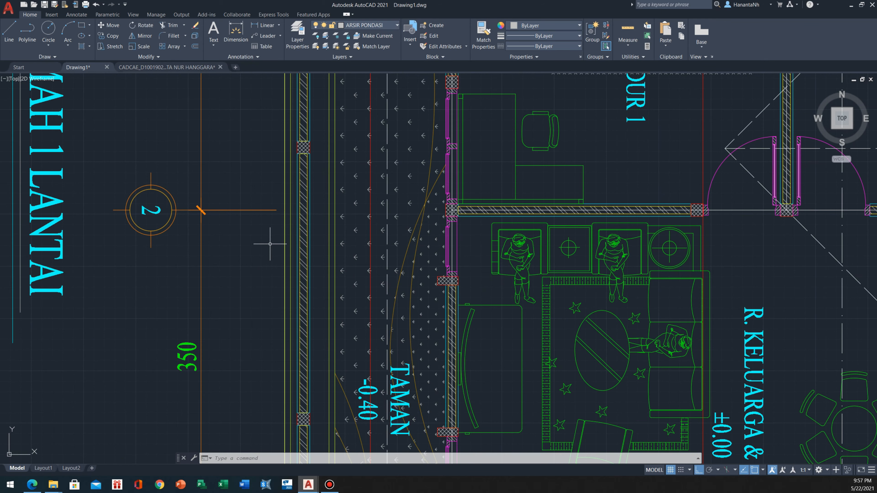
pyautogui.scroll(-3, 276, 243)
pyautogui.scroll(9, 294, 272)
pyautogui.click(314, 271)
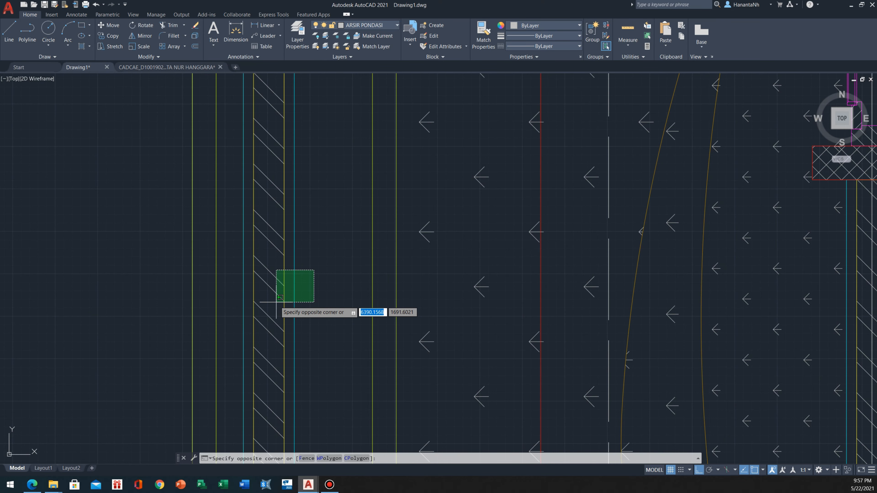
pyautogui.click(235, 310)
pyautogui.scroll(-4, 288, 250)
pyautogui.scroll(-2, 297, 311)
pyautogui.moveTo(302, 352); pyautogui.dragTo(304, 207, button='middle')
pyautogui.press('Escape')
# Copy the plan's hatched outer wall near axis 5, with its plaster outlines, onto the top-left corner of the first foundation's beam
pyautogui.moveTo(290, 444); pyautogui.dragTo(336, 217, button='middle')
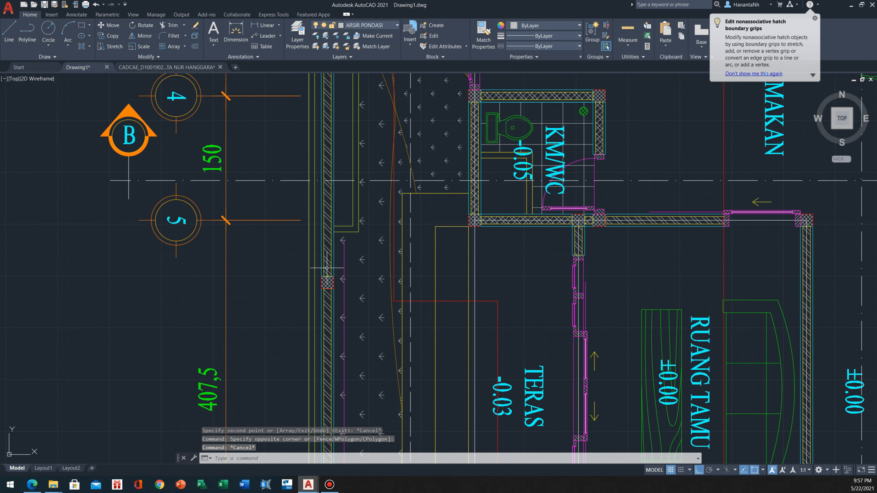
pyautogui.scroll(4, 335, 232)
pyautogui.click(337, 192)
pyautogui.click(311, 193)
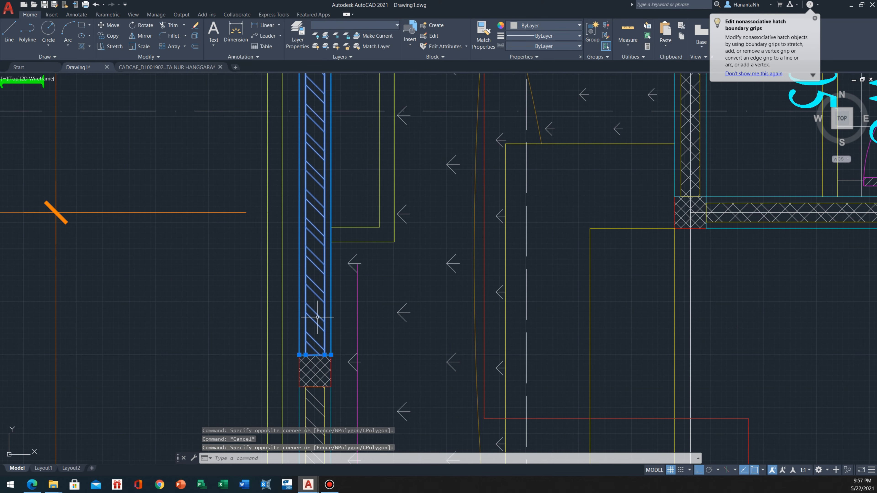
pyautogui.write('CO')
pyautogui.press('Return')
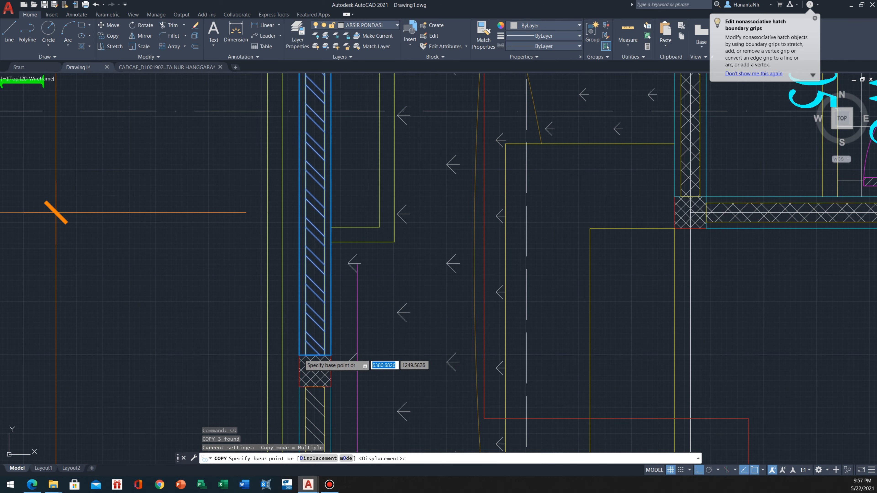
pyautogui.click(299, 355)
pyautogui.scroll(-5, 299, 355)
pyautogui.scroll(6, 311, 278)
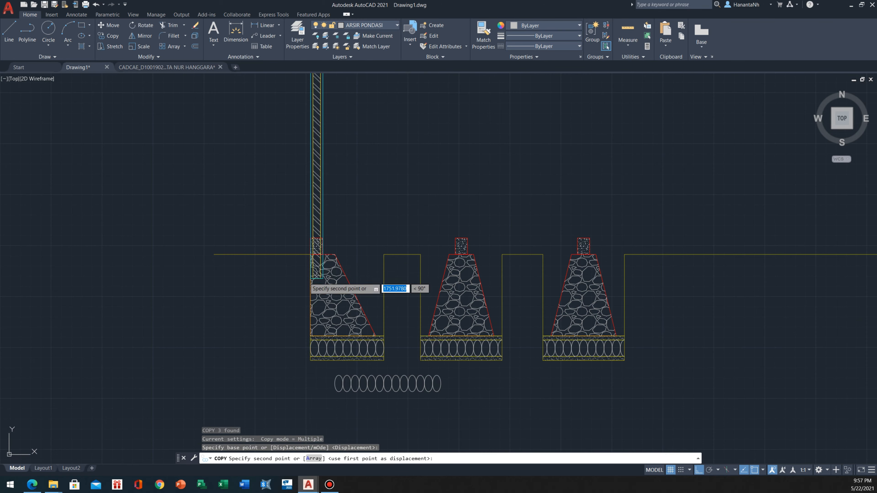
pyautogui.click(311, 238)
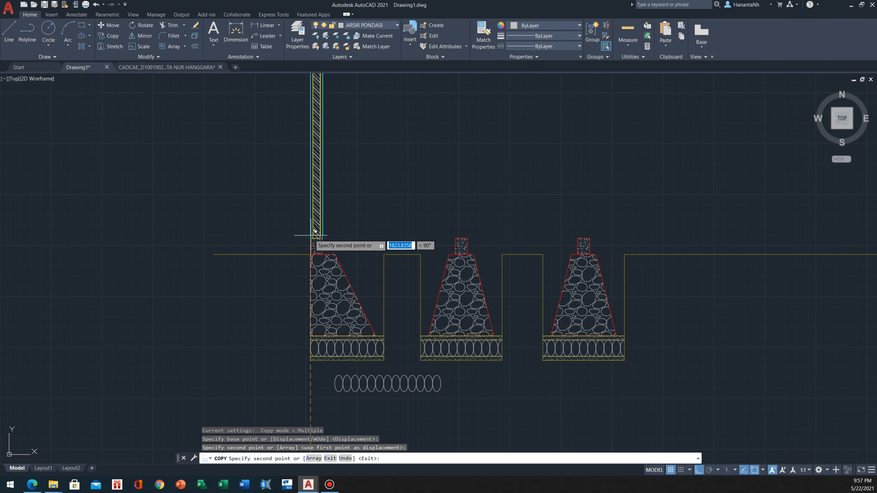
pyautogui.press('Escape')
# Set the copied wall's hatch angle to 0 and regenerate the drawing
pyautogui.scroll(2, 317, 196)
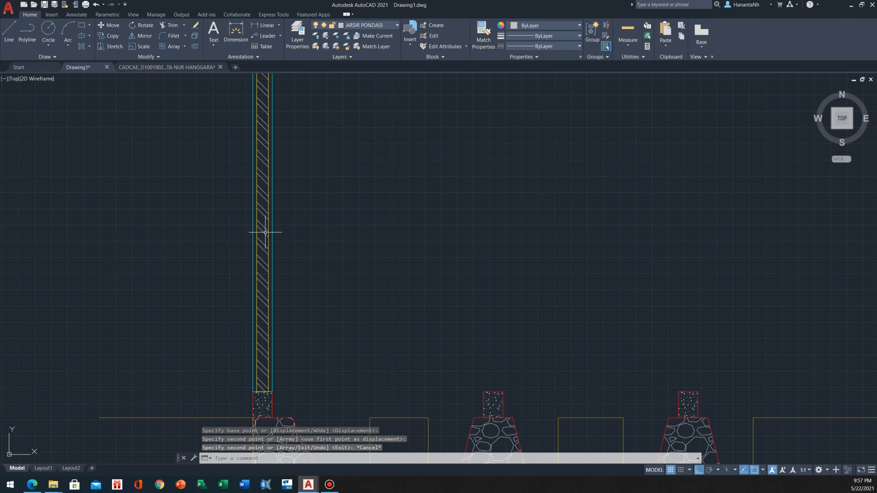
pyautogui.click(263, 207)
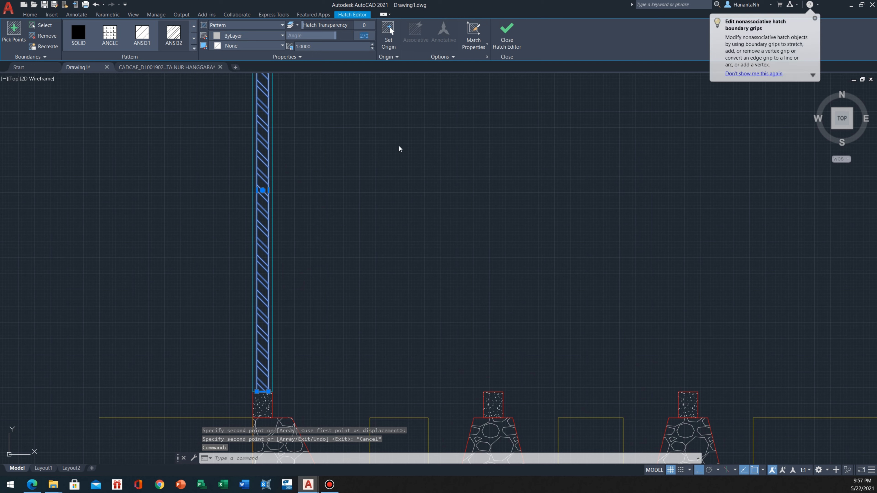
pyautogui.press('Return')
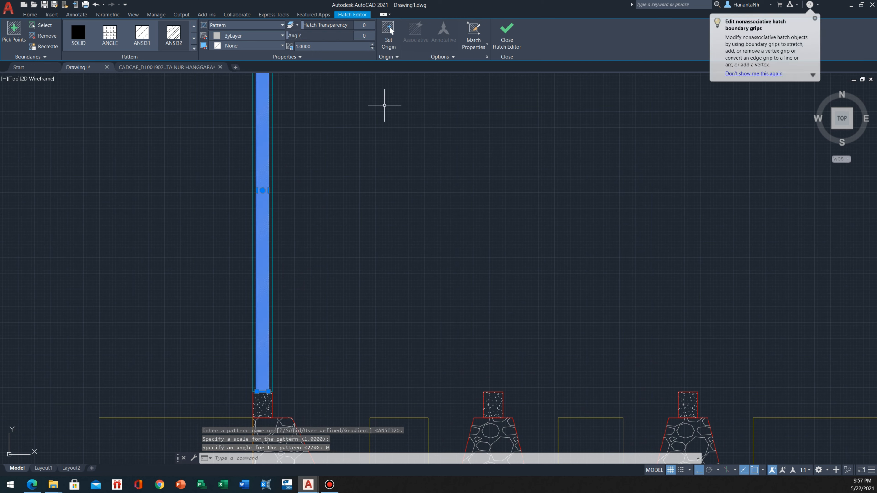
pyautogui.press('Escape')
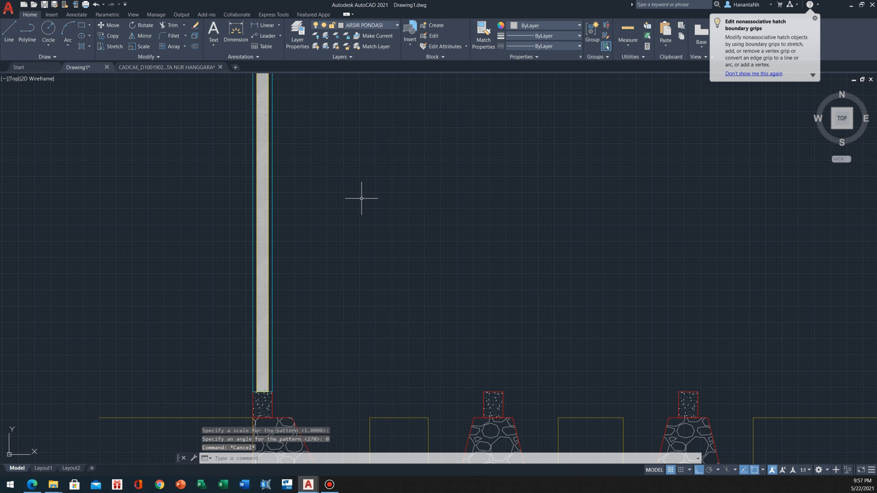
pyautogui.write('RE')
pyautogui.press('Return')
pyautogui.press('Escape')
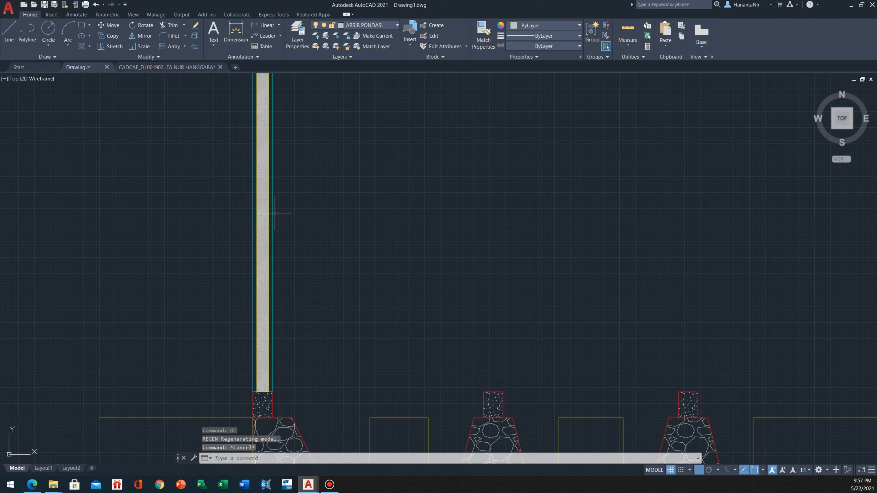
# Set the hatch scale of the wall above the first foundation to 10
pyautogui.scroll(5, 275, 214)
pyautogui.click(215, 224)
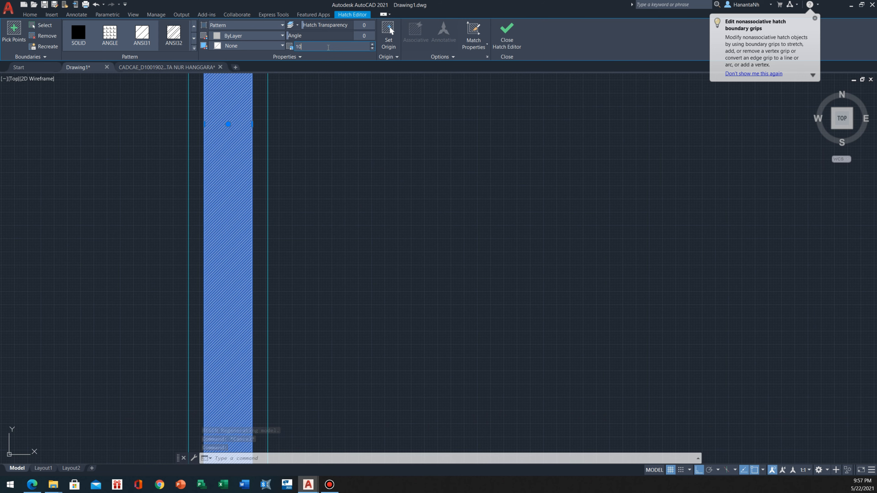
pyautogui.press('Return')
pyautogui.click(329, 169)
pyautogui.press('Escape')
pyautogui.scroll(-2, 329, 169)
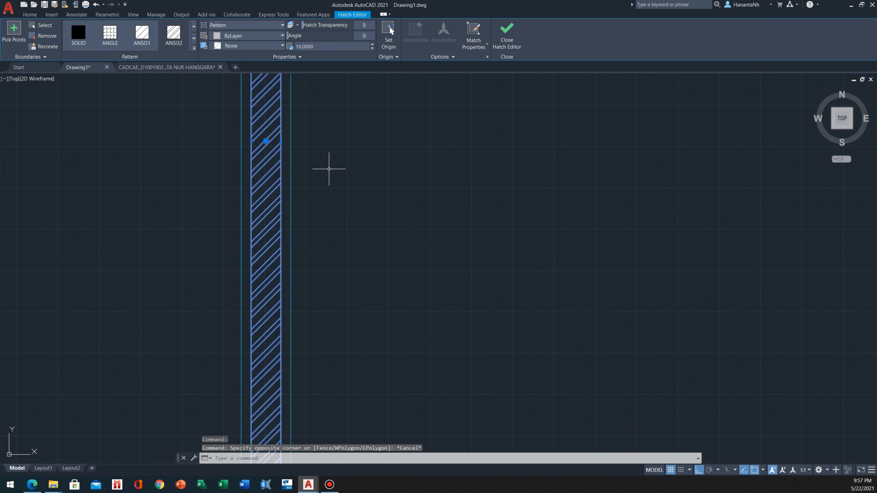
pyautogui.press('Escape')
# Set the hatch scale of the wall above the first foundation to 25
pyautogui.scroll(-3, 329, 169)
pyautogui.click(305, 195)
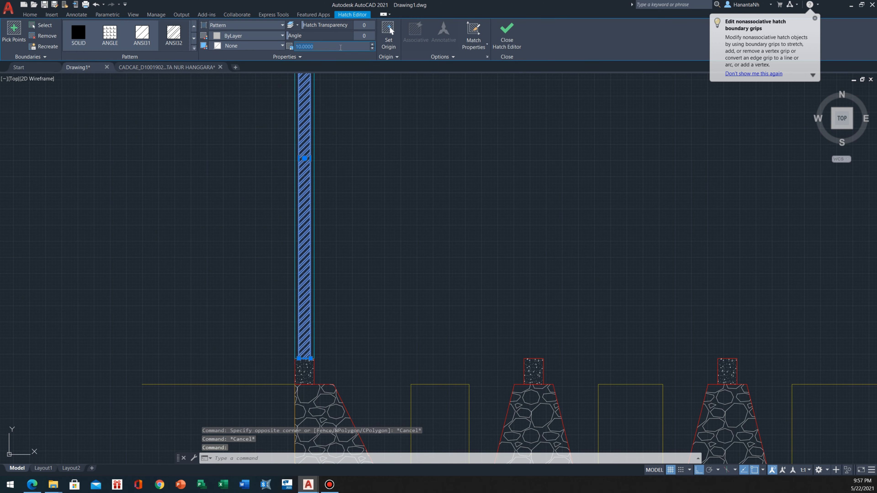
pyautogui.press('Return')
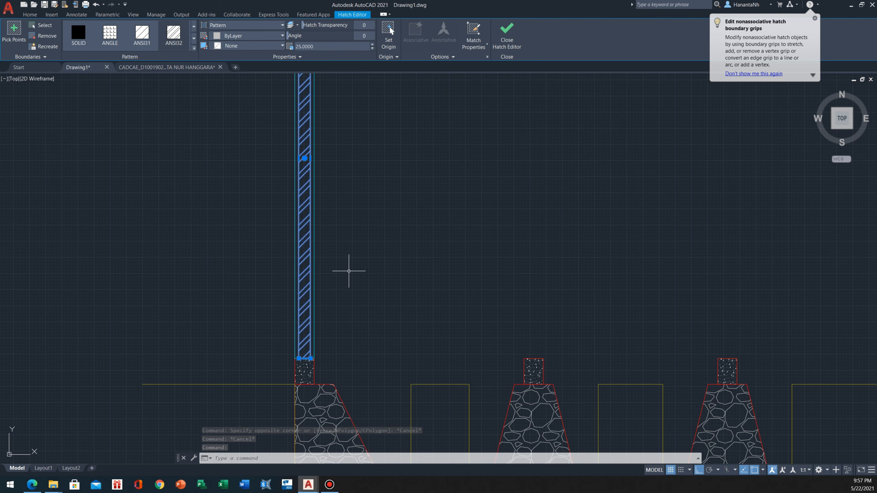
pyautogui.press('Escape')
# Copy the hatched wall by its base midpoint onto the beam tops of the second and third foundations
pyautogui.scroll(-2, 344, 263)
pyautogui.scroll(-2, 346, 260)
pyautogui.moveTo(348, 256); pyautogui.dragTo(221, 233, button='middle')
pyautogui.scroll(-2, 301, 275)
pyautogui.scroll(2, 315, 316)
pyautogui.scroll(2, 221, 233)
pyautogui.click(204, 243)
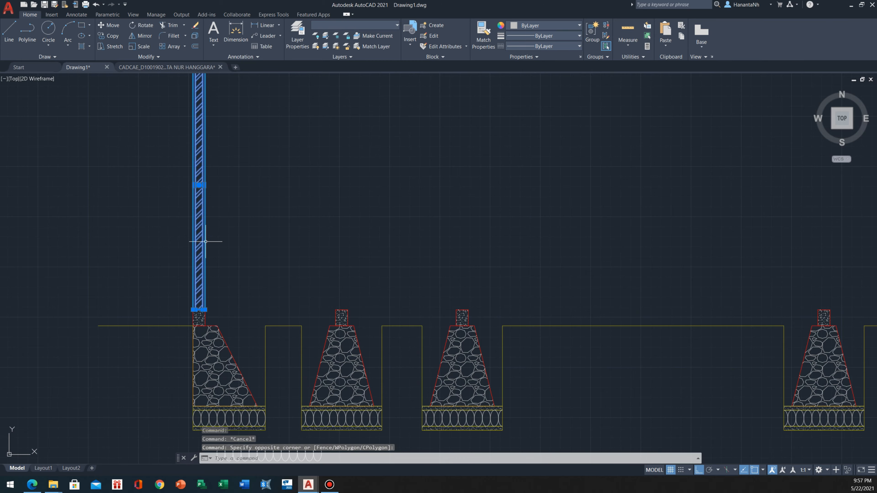
pyautogui.click(250, 322)
pyautogui.write('CO')
pyautogui.press('Return')
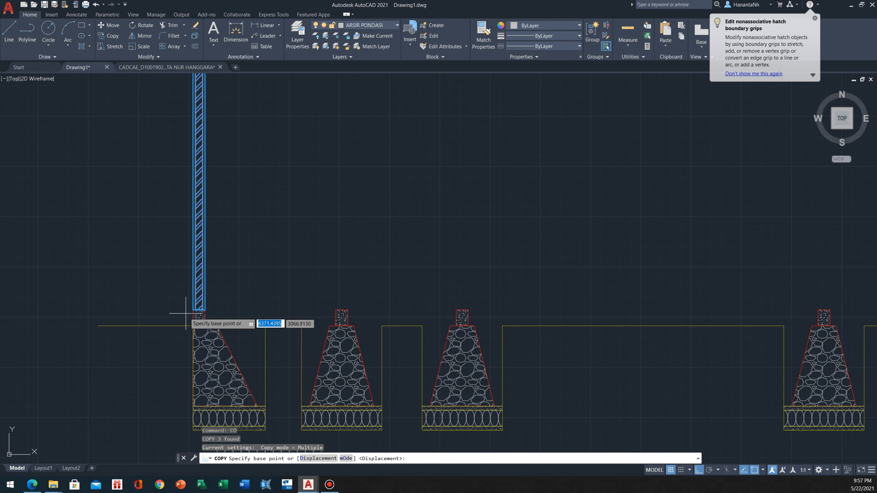
pyautogui.scroll(3, 187, 314)
pyautogui.click(216, 303)
pyautogui.scroll(-4, 187, 303)
pyautogui.scroll(2, 202, 304)
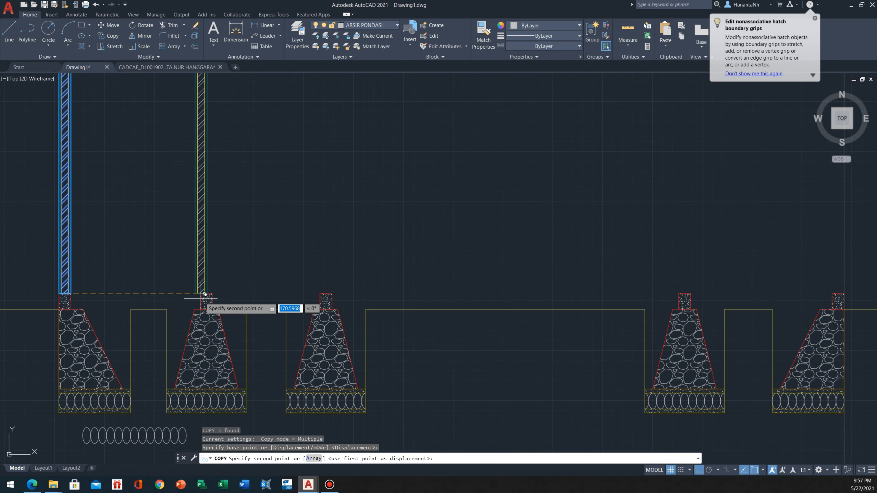
pyautogui.click(328, 295)
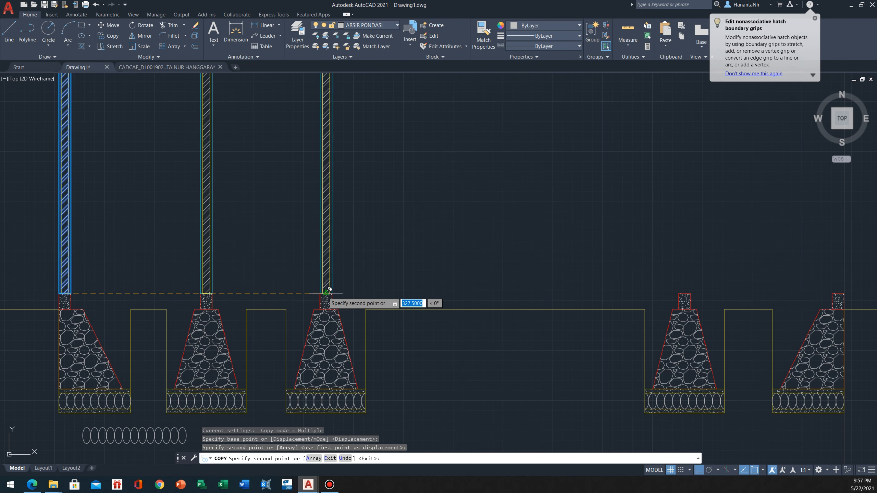
# Place two more copies of the hatched wall, centred on the beam tops of the fourth and fifth foundations
pyautogui.moveTo(687, 294); pyautogui.dragTo(448, 289, button='middle')
pyautogui.scroll(2, 477, 289)
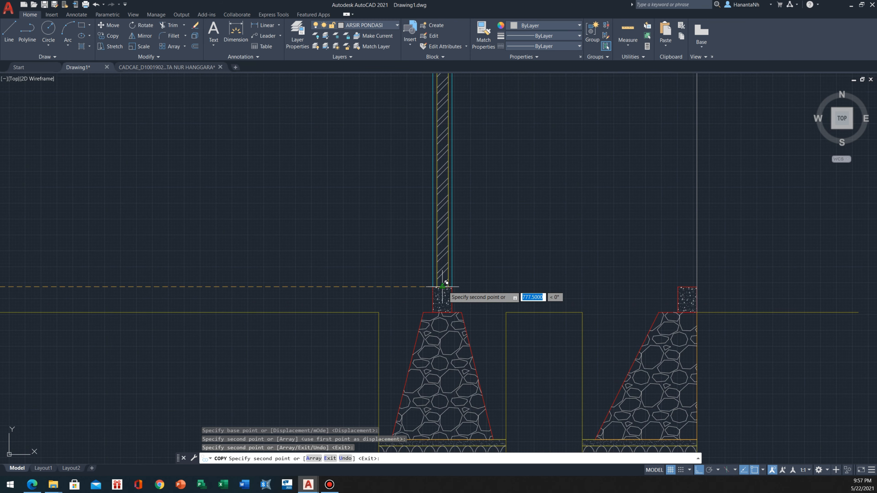
pyautogui.click(446, 288)
pyautogui.click(687, 286)
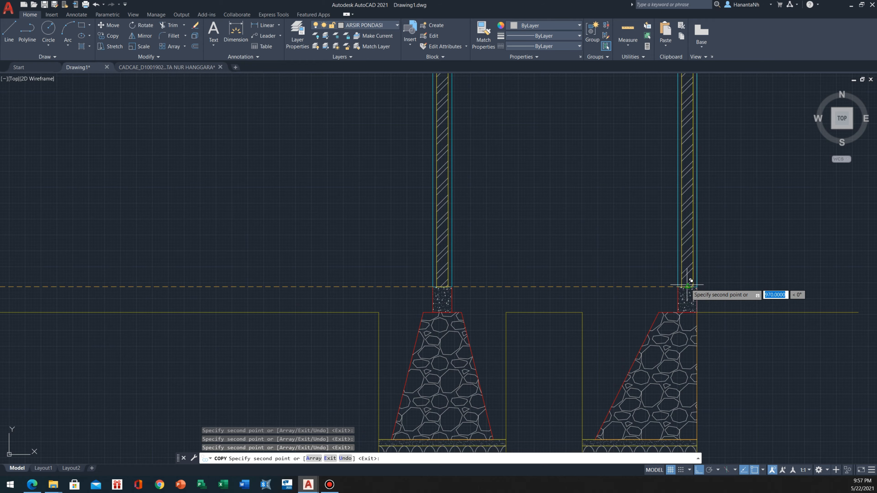
pyautogui.scroll(-8, 587, 273)
pyautogui.press('Escape')
# Compare the section's walls and foundations with the rotated floor plan along section line B
pyautogui.scroll(-4, 478, 227)
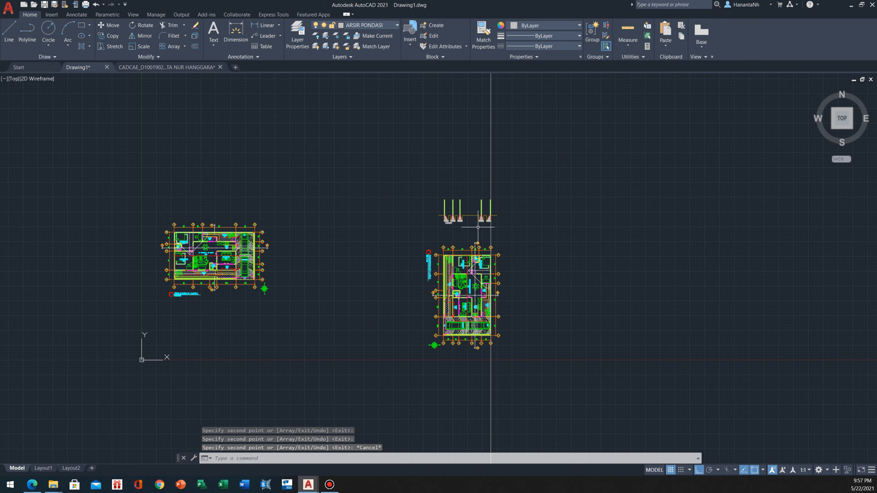
pyautogui.scroll(6, 491, 285)
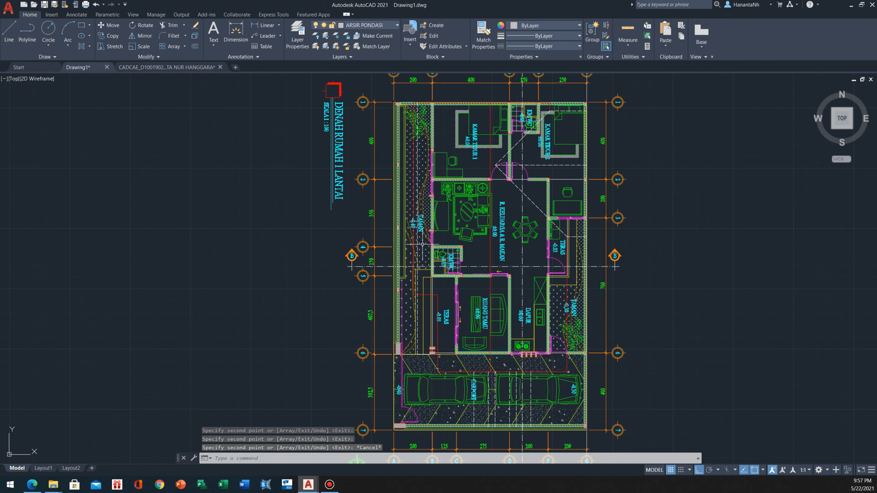
pyautogui.moveTo(457, 232); pyautogui.dragTo(336, 359, button='middle')
pyautogui.scroll(-2, 336, 360)
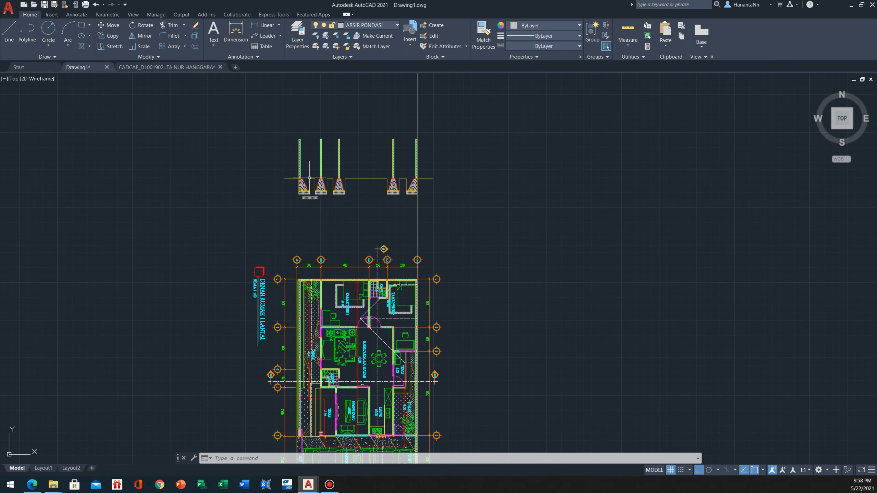
pyautogui.scroll(6, 305, 176)
pyautogui.scroll(-4, 303, 176)
# Make layer 05 current and draw a line at ground level from the first foundation's top inner corner to its trench edge
pyautogui.scroll(8, 324, 196)
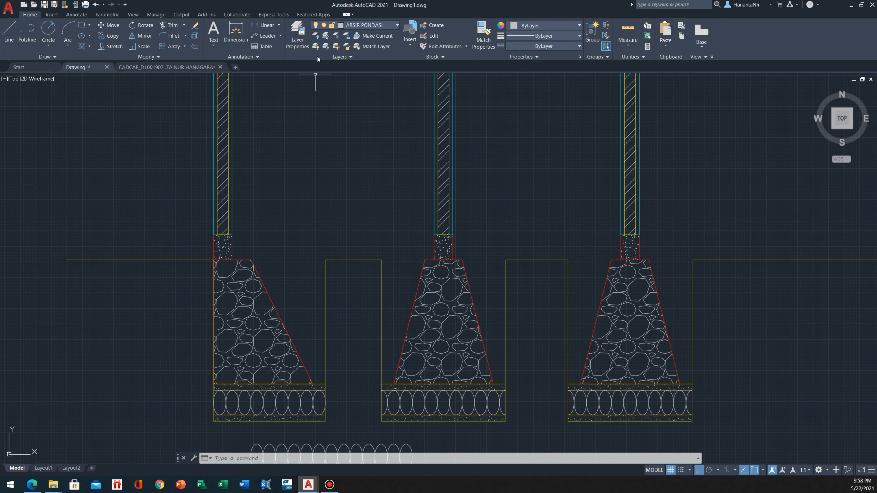
pyautogui.click(375, 27)
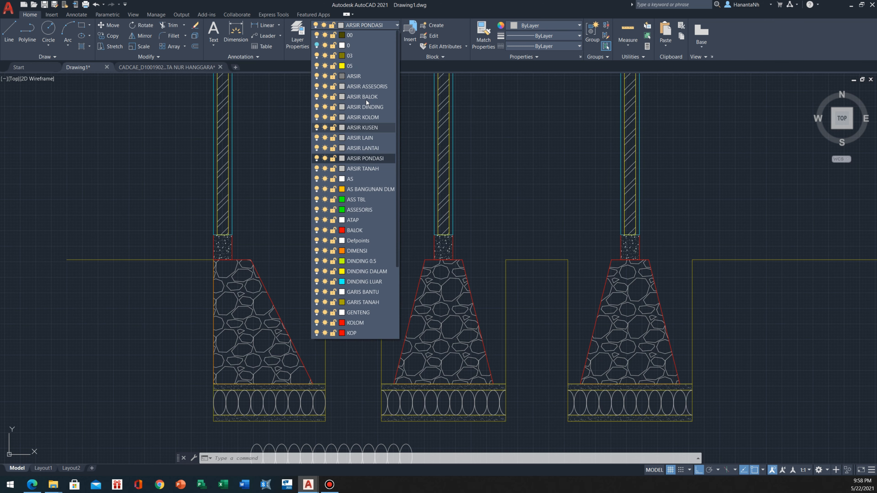
pyautogui.click(357, 128)
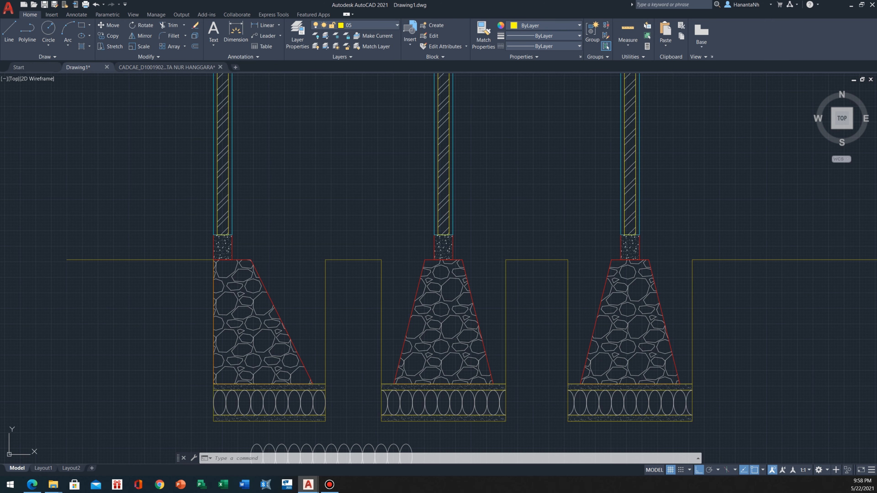
pyautogui.write('l')
pyautogui.press('Return')
pyautogui.click(251, 260)
pyautogui.click(325, 260)
pyautogui.press('Escape')
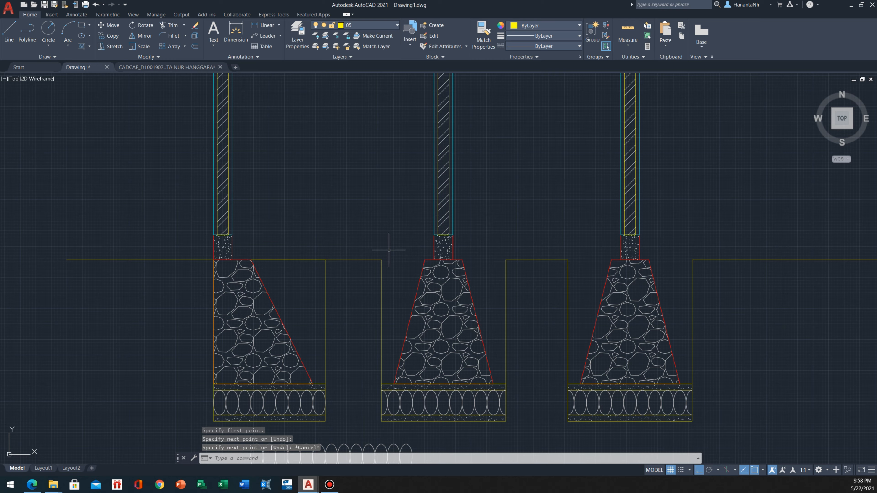
# Draw a ground-level line across the trench gap on the left side of the second foundation
pyautogui.write('l')
pyautogui.press('Return')
pyautogui.click(424, 259)
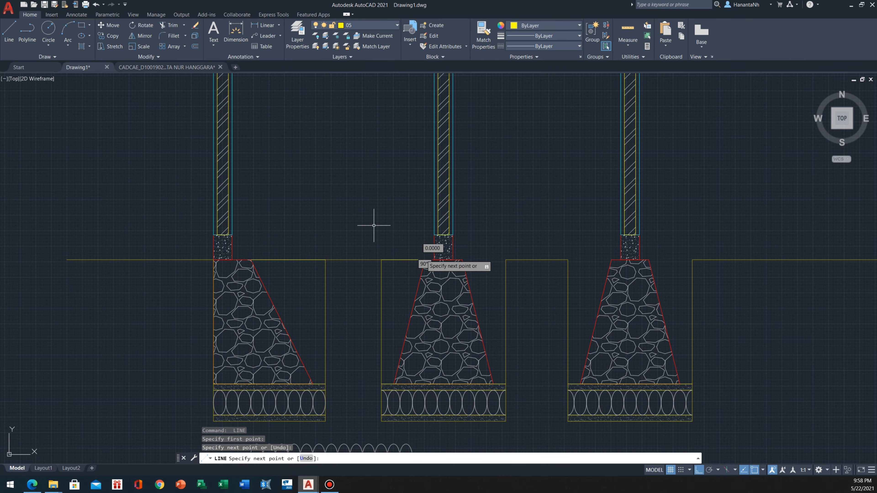
pyautogui.press('Escape')
# Examine the floor plan's rooms and floor levels along section line B against the section above
pyautogui.scroll(-4, 351, 216)
pyautogui.scroll(-2, 267, 235)
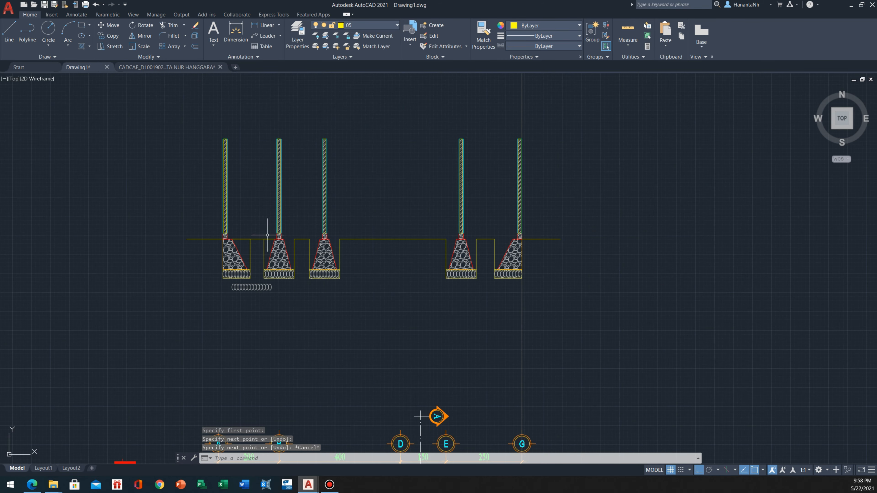
pyautogui.scroll(4, 269, 226)
pyautogui.scroll(3, 272, 269)
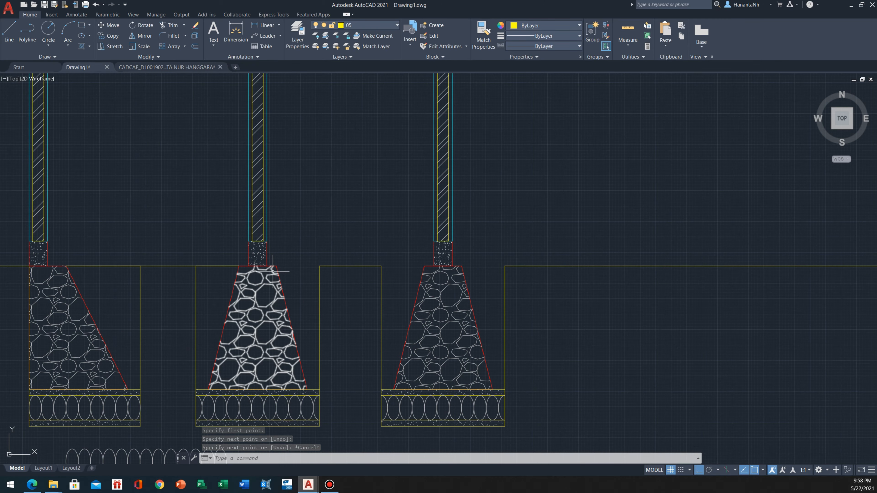
pyautogui.moveTo(249, 267)
pyautogui.mouseDown(button='middle')
pyautogui.moveTo(230, 263)
pyautogui.moveTo(264, 245)
pyautogui.mouseUp(button='middle')
pyautogui.scroll(-5, 230, 263)
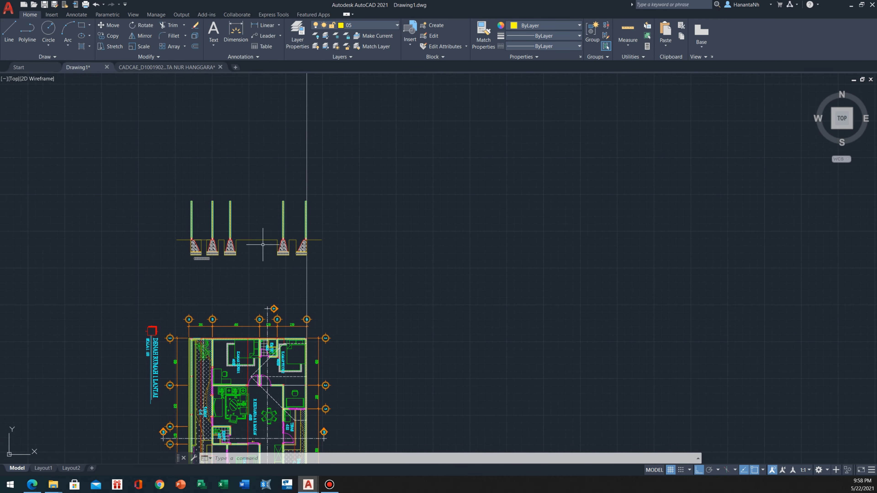
pyautogui.scroll(3, 239, 245)
pyautogui.scroll(-4, 239, 284)
pyautogui.scroll(8, 231, 380)
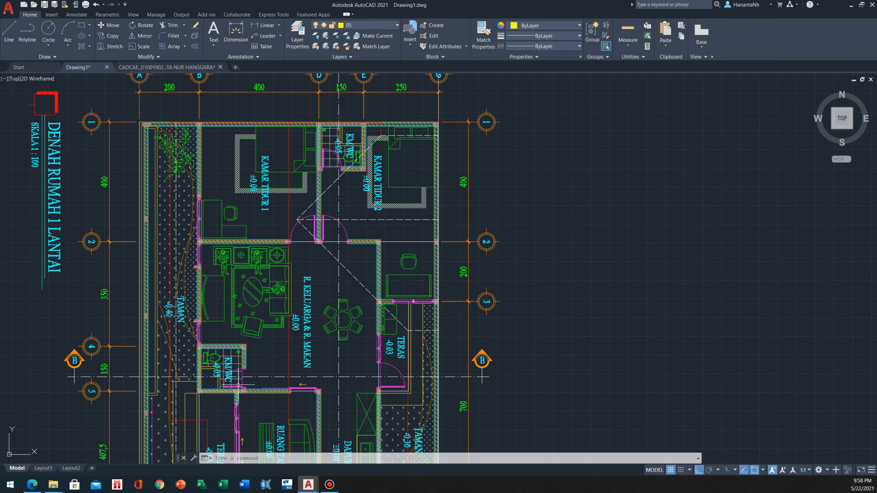
pyautogui.moveTo(231, 379); pyautogui.dragTo(343, 365, button='middle')
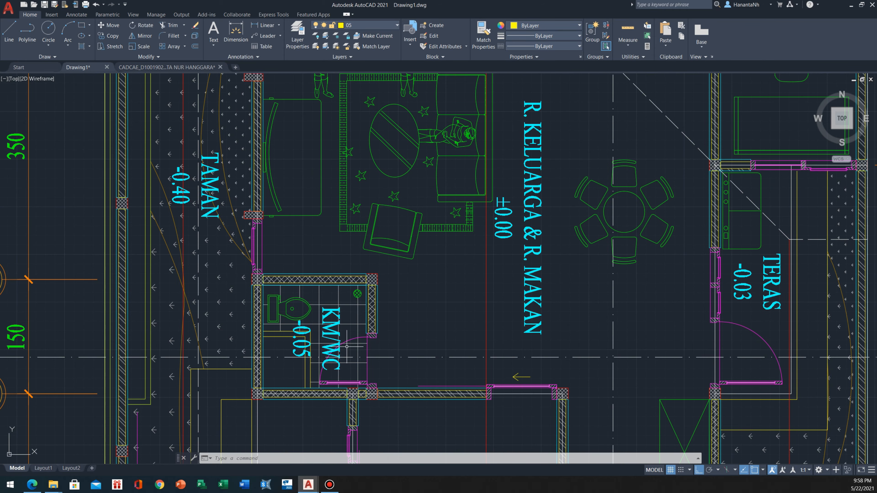
pyautogui.scroll(-5, 262, 304)
pyautogui.scroll(5, 280, 294)
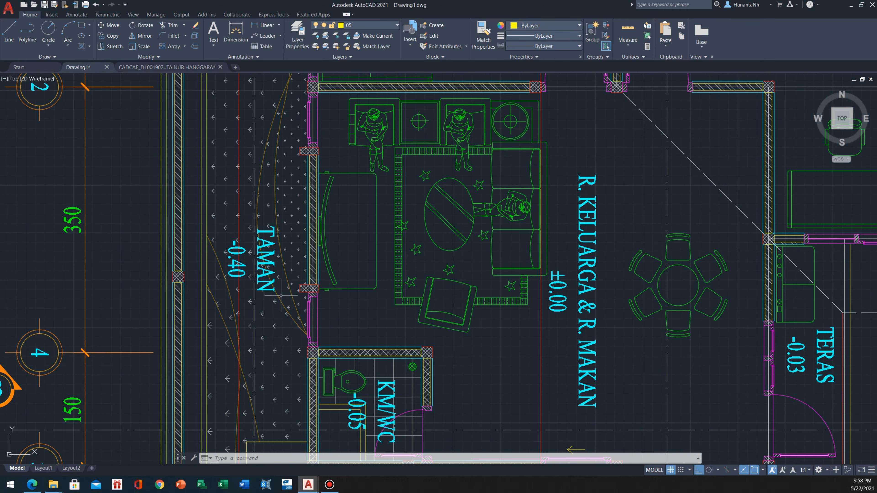
pyautogui.scroll(-7, 281, 295)
pyautogui.scroll(6, 268, 273)
pyautogui.scroll(-6, 269, 273)
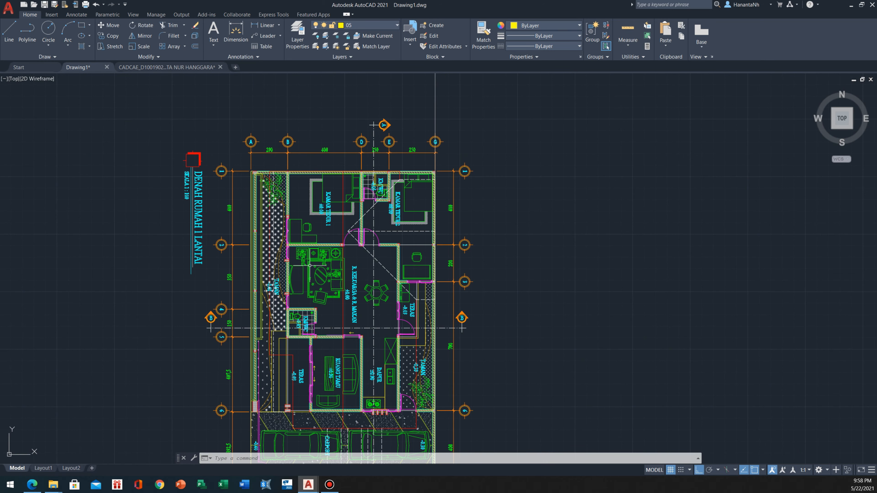
pyautogui.moveTo(331, 263); pyautogui.dragTo(296, 283, button='middle')
pyautogui.scroll(-2, 257, 305)
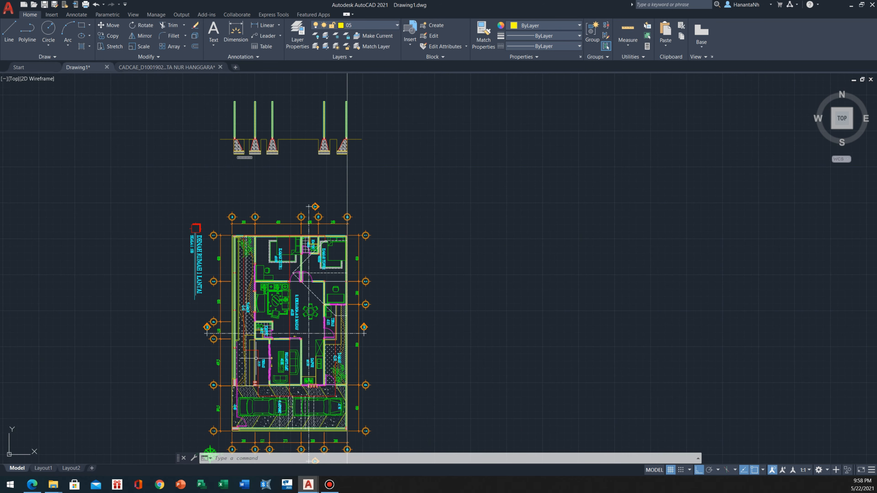
# Switch to the assignment PDF in Edge to check the required floor height above ground, and return to AutoCAD
pyautogui.scroll(-5, 254, 275)
pyautogui.scroll(2, 300, 276)
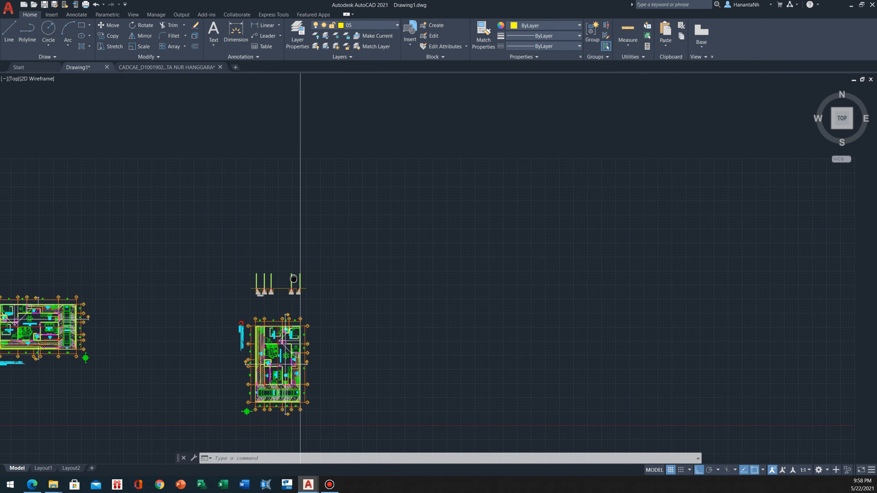
pyautogui.scroll(-4, 294, 280)
pyautogui.scroll(3, 293, 280)
pyautogui.scroll(8, 268, 336)
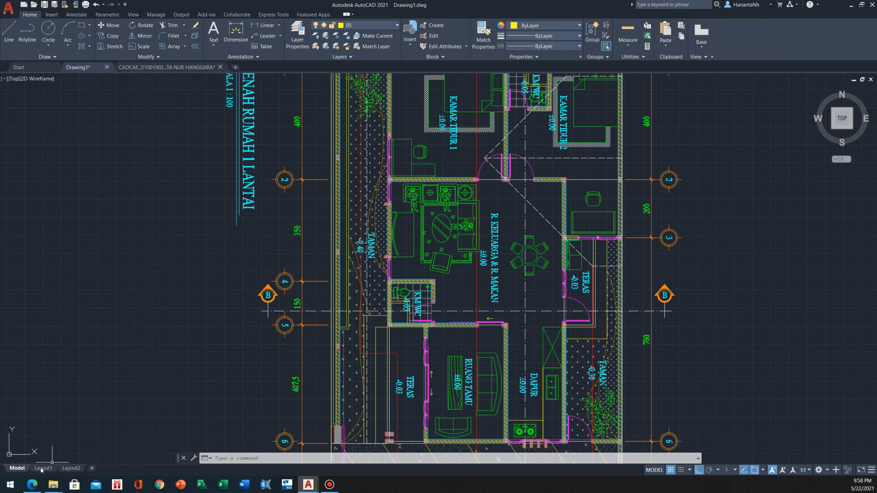
pyautogui.click(31, 484)
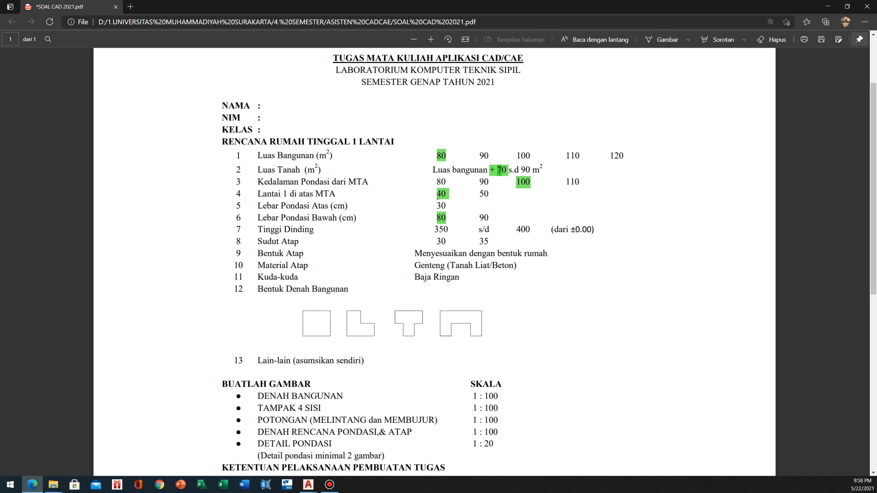
pyautogui.click(828, 6)
# Offset the ground line outside the first foundation upward by 40
pyautogui.scroll(-6, 371, 254)
pyautogui.moveTo(393, 95); pyautogui.dragTo(363, 159, button='middle')
pyautogui.scroll(6, 363, 159)
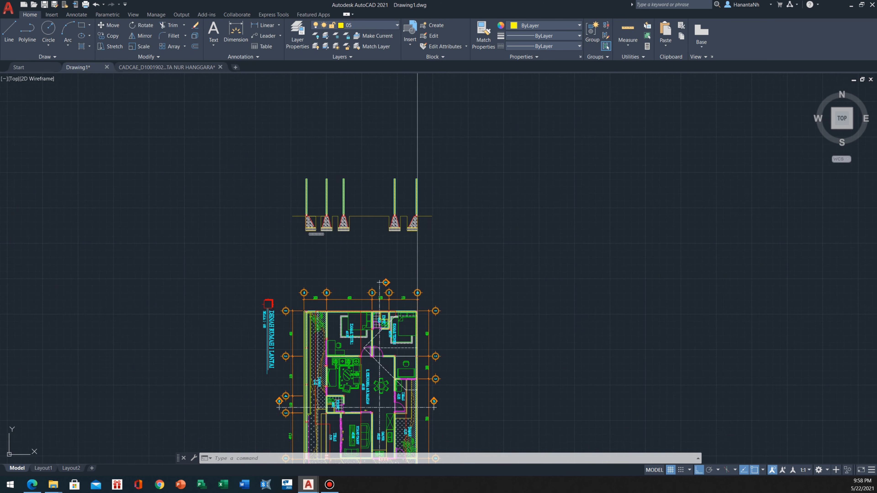
pyautogui.scroll(4, 243, 297)
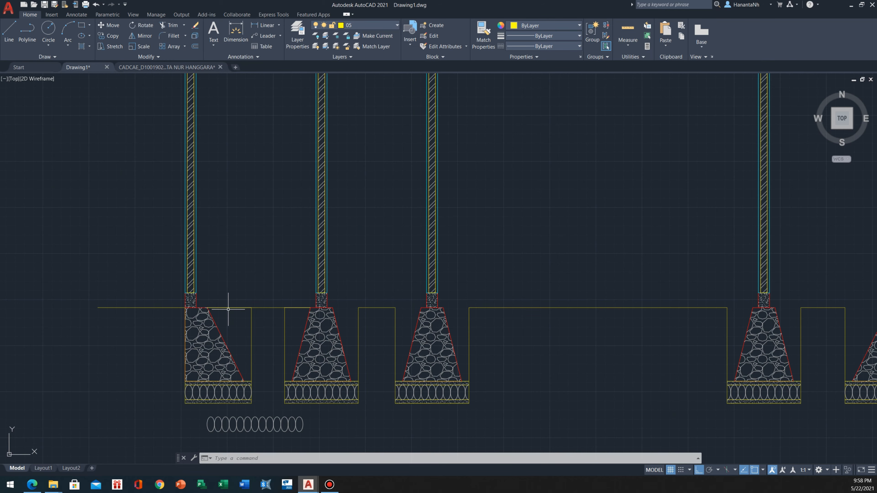
pyautogui.click(128, 305)
pyautogui.click(101, 327)
pyautogui.moveTo(125, 329); pyautogui.dragTo(163, 344, button='middle')
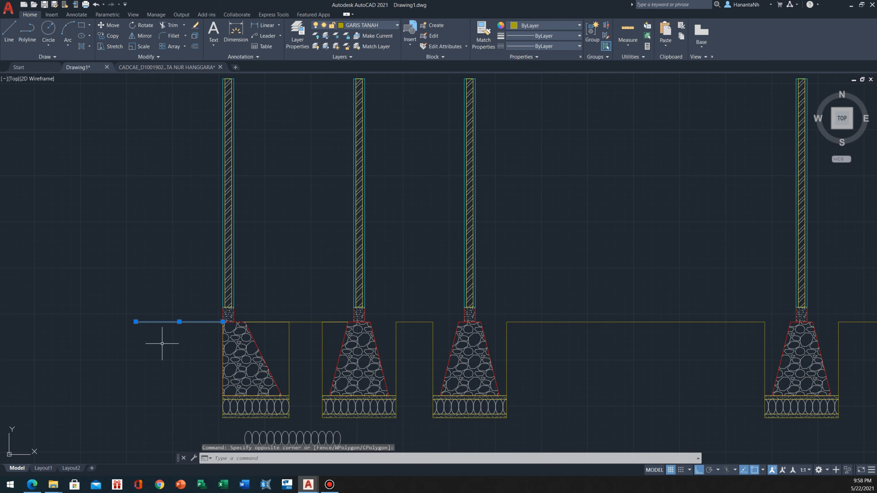
pyautogui.write('o')
pyautogui.press('Return')
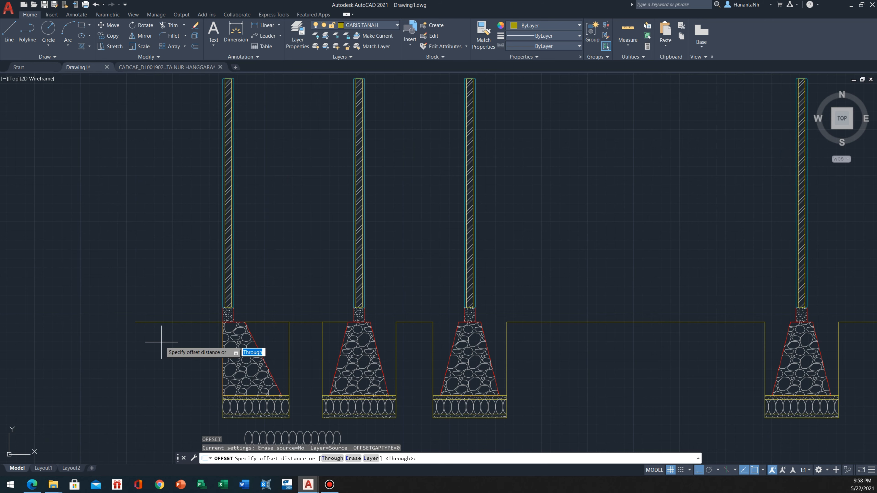
pyautogui.write('40')
pyautogui.press('Return')
pyautogui.click(167, 269)
pyautogui.press('Escape')
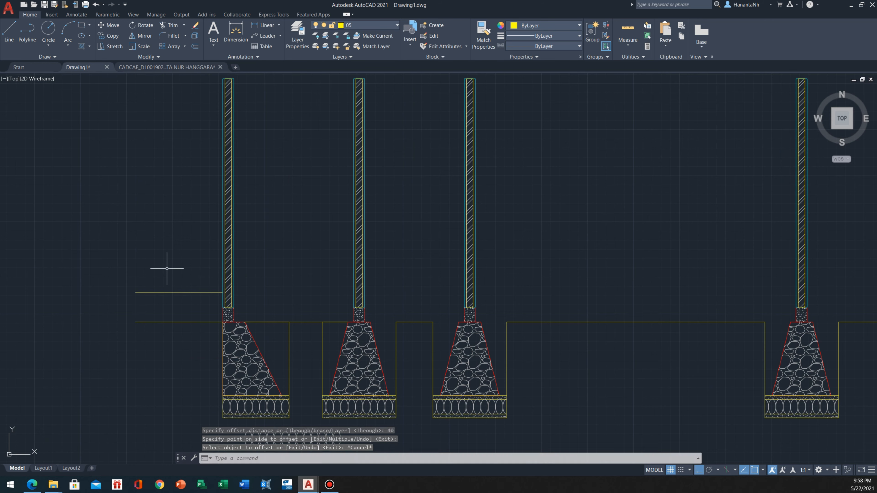
# Turn layer 0 on and make it the current layer
pyautogui.scroll(2, 167, 269)
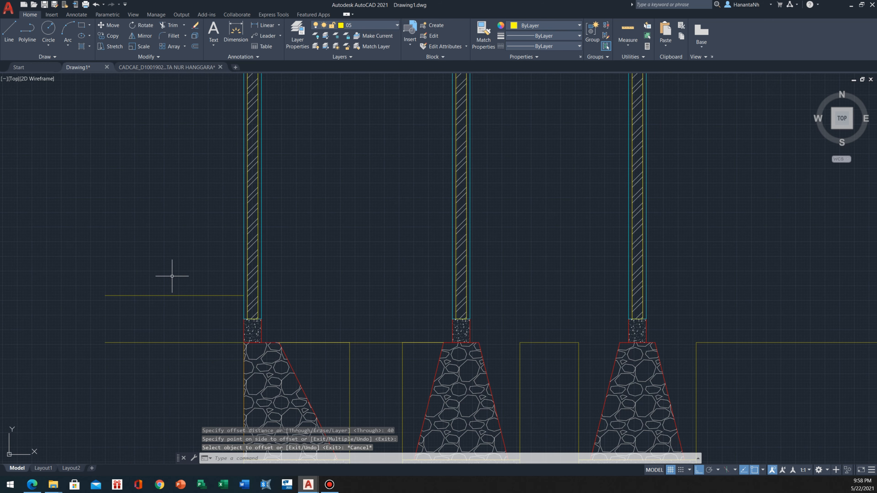
pyautogui.click(371, 27)
pyautogui.click(316, 45)
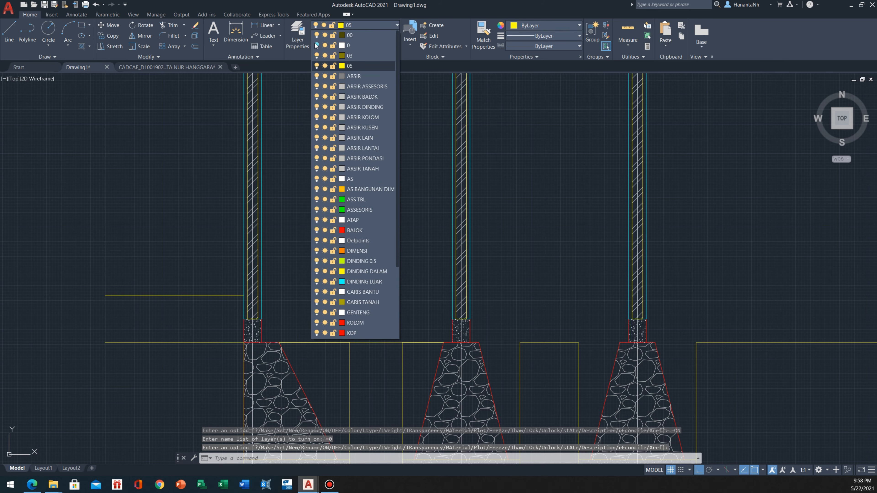
pyautogui.click(361, 46)
pyautogui.press('Escape')
pyautogui.moveTo(313, 277); pyautogui.dragTo(307, 240, button='middle')
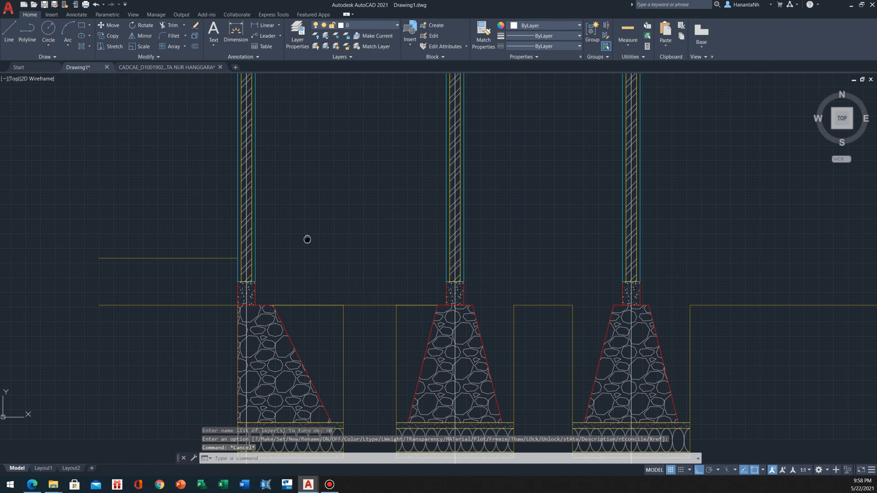
# Draw a horizontal construction line through the end of the offset ground line at the first wall
pyautogui.write('XL')
pyautogui.press('Return')
pyautogui.write('H')
pyautogui.press('Return')
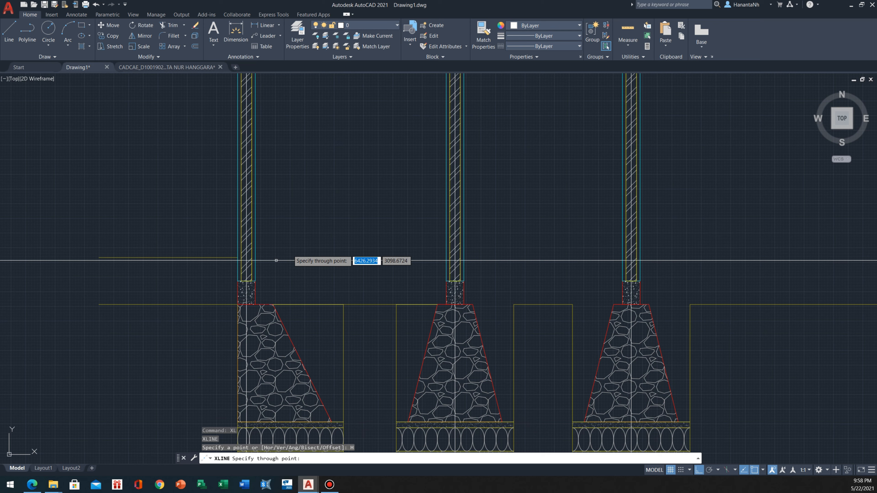
pyautogui.click(238, 257)
pyautogui.press('Escape')
# Erase the short offset line outside the first wall, keeping the horizontal construction line
pyautogui.click(64, 231)
pyautogui.click(365, 266)
pyautogui.write('E')
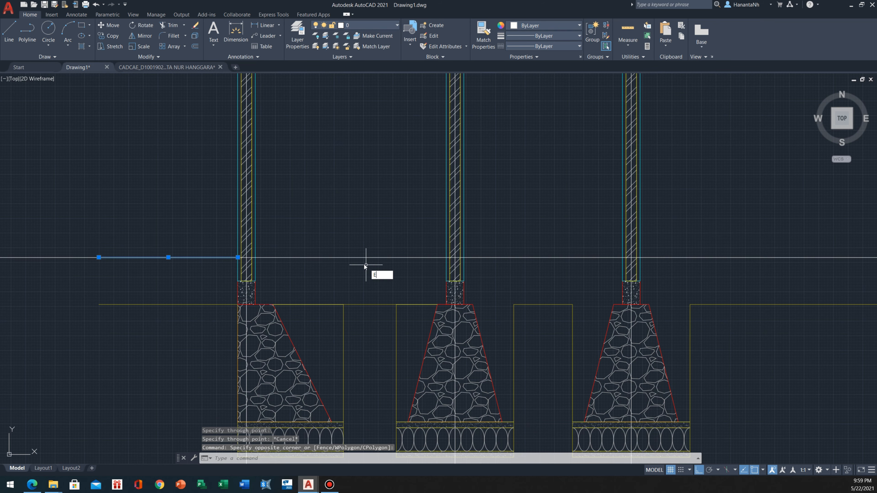
pyautogui.press('Return')
# Compare the floor-level construction line and walls with the plan's rooms and level marks along section line B, including the KM/WC doorway
pyautogui.moveTo(365, 265); pyautogui.dragTo(182, 231, button='middle')
pyautogui.scroll(-2, 234, 229)
pyautogui.moveTo(403, 173); pyautogui.dragTo(315, 175, button='middle')
pyautogui.scroll(-4, 319, 175)
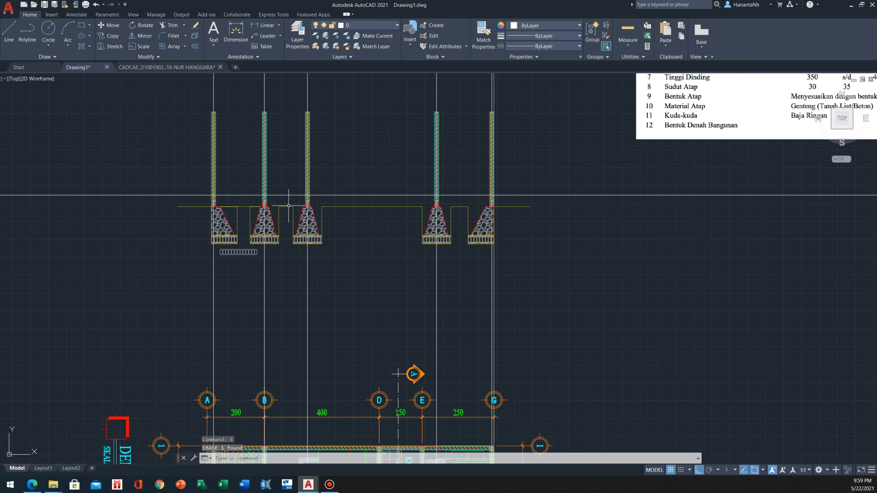
pyautogui.scroll(-4, 293, 208)
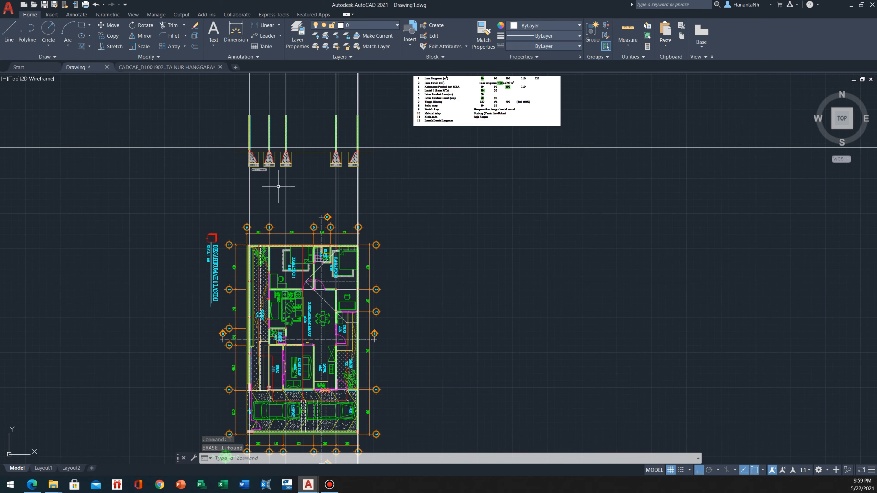
pyautogui.scroll(5, 305, 348)
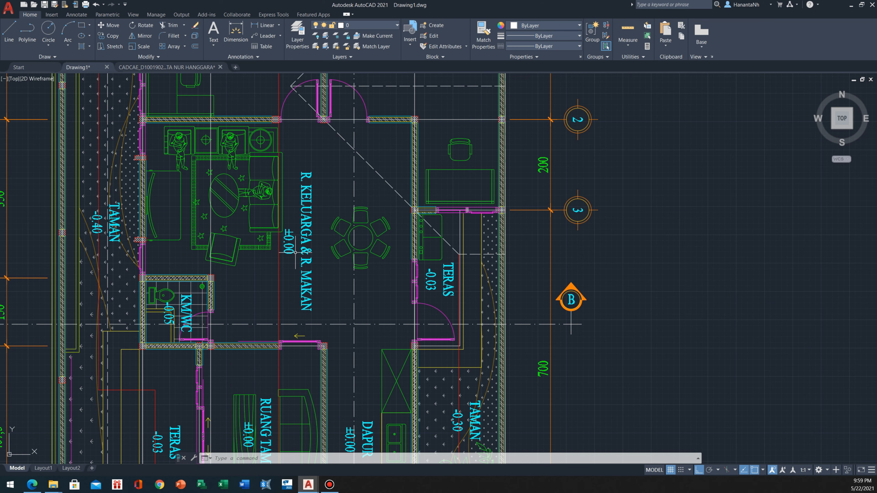
pyautogui.scroll(-2, 213, 314)
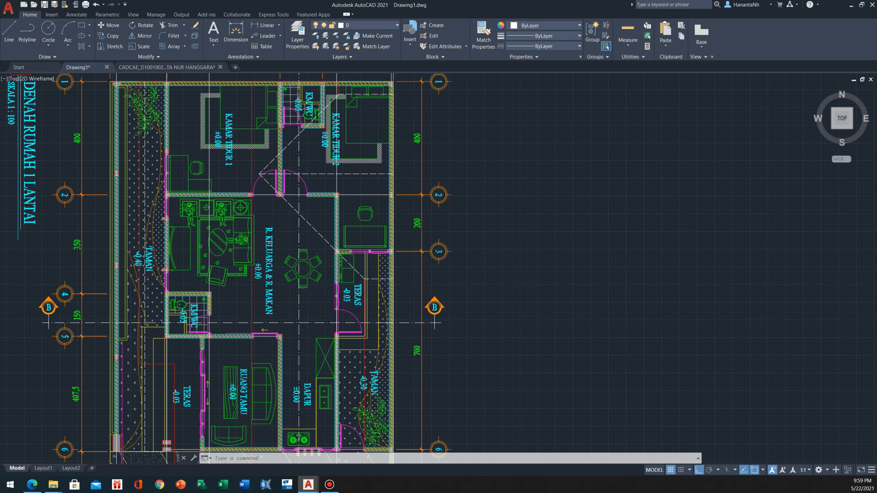
pyautogui.scroll(-5, 212, 314)
pyautogui.scroll(6, 284, 268)
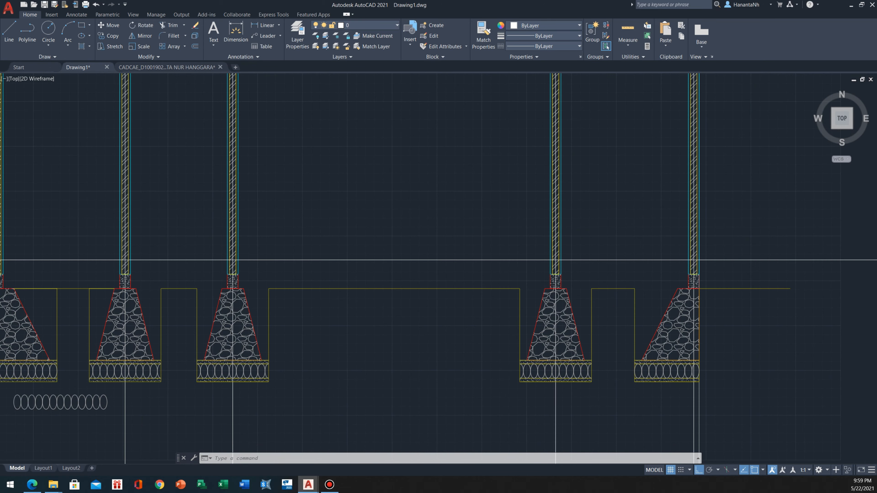
pyautogui.scroll(7, 235, 259)
pyautogui.scroll(1, 208, 291)
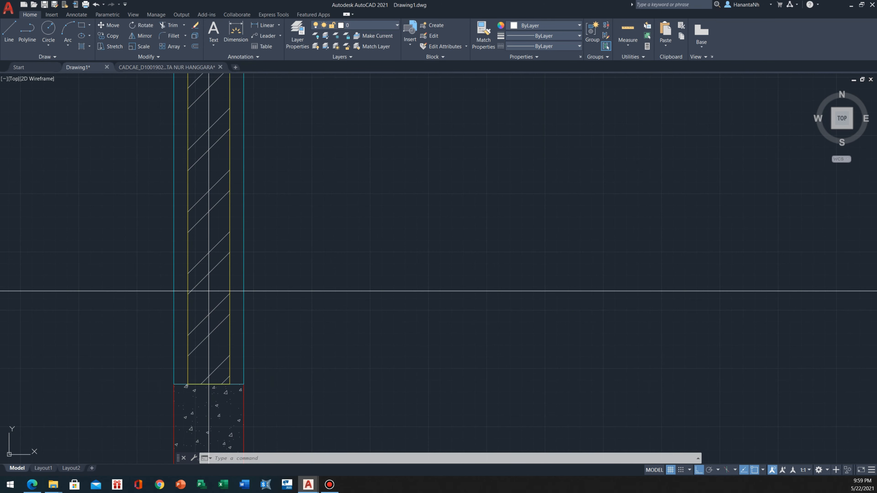
pyautogui.scroll(-8, 209, 291)
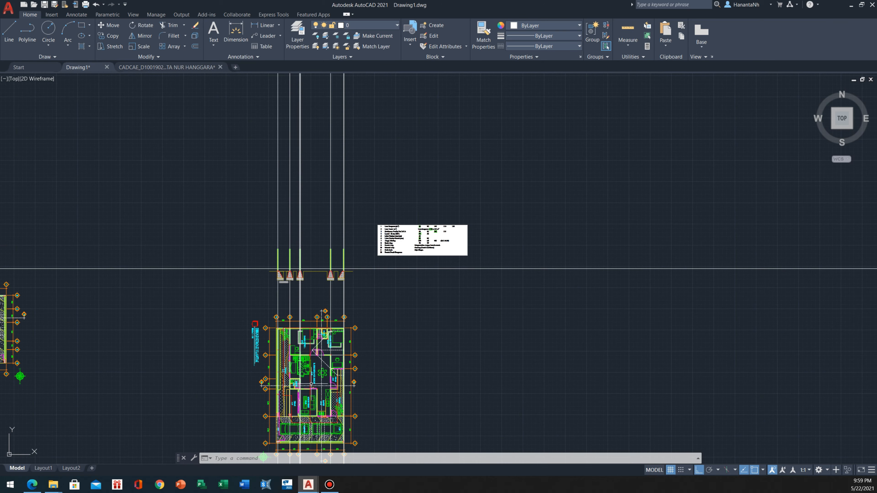
pyautogui.scroll(3, 311, 384)
pyautogui.scroll(3, 297, 238)
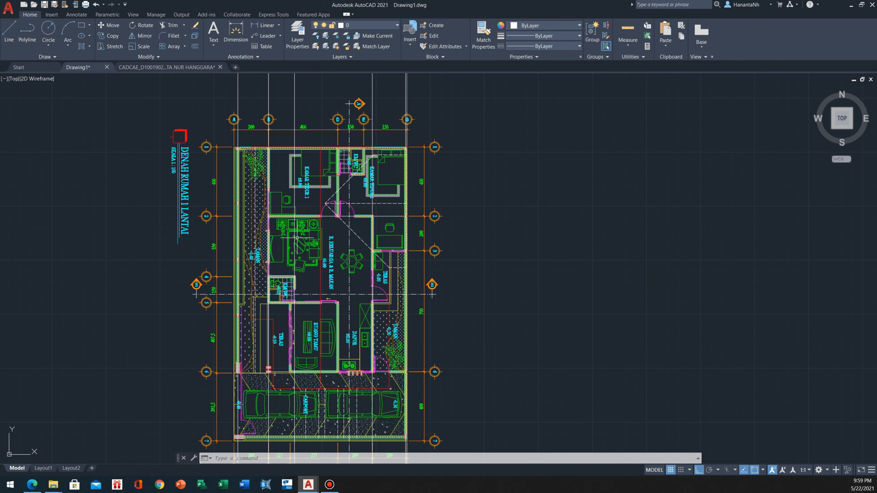
pyautogui.scroll(10, 293, 290)
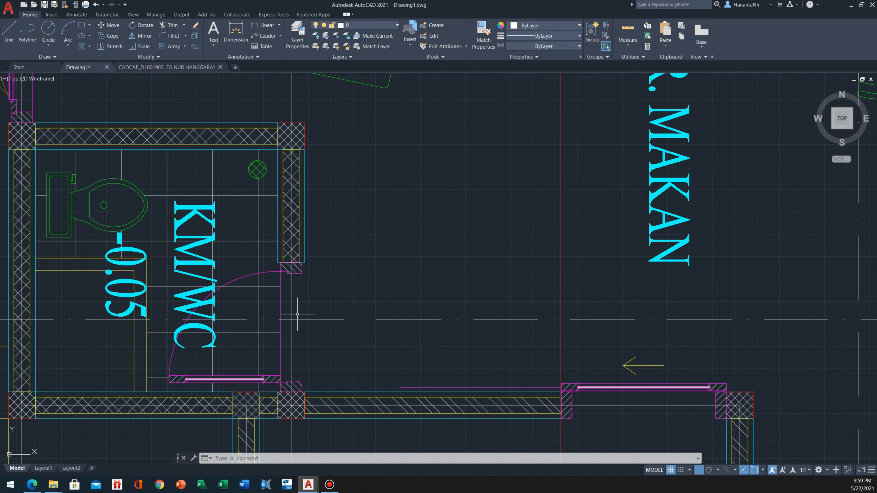
# Stretch the top of the third foundation's wall and its hatch down to the horizontal floor-level line
pyautogui.scroll(-8, 297, 314)
pyautogui.scroll(8, 304, 200)
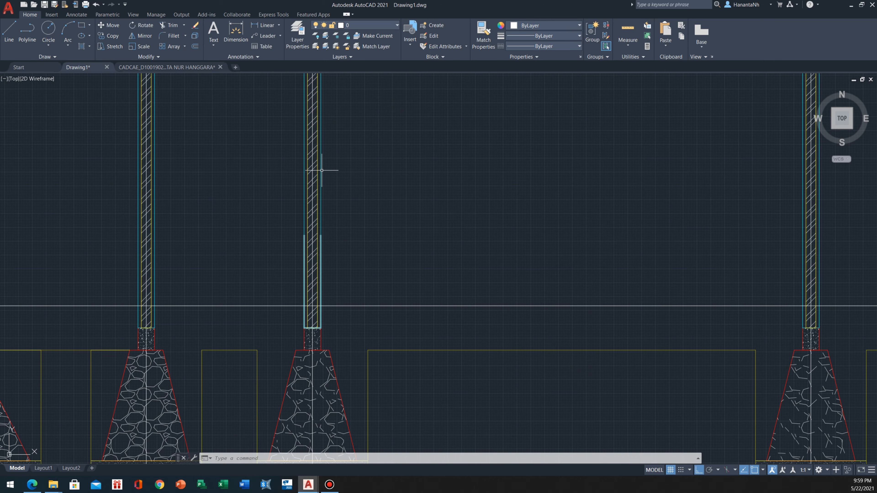
pyautogui.scroll(-3, 322, 170)
pyautogui.click(354, 202)
pyautogui.click(327, 163)
pyautogui.scroll(5, 326, 145)
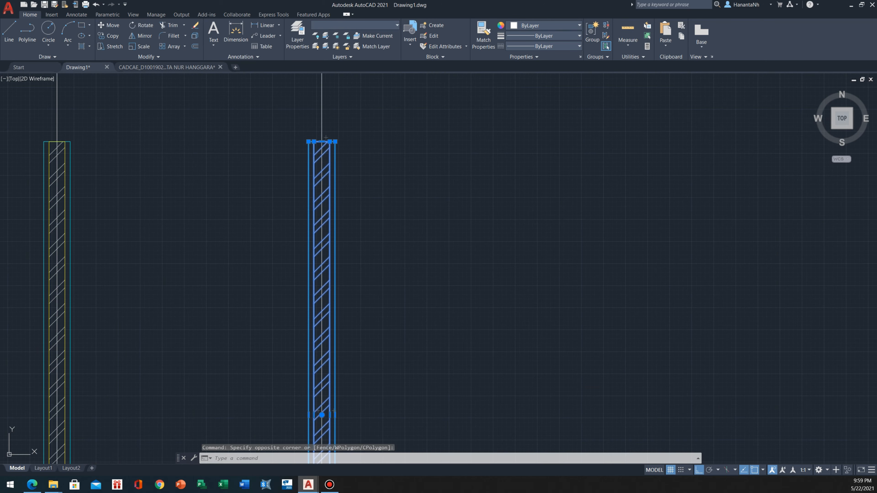
pyautogui.click(321, 142)
pyautogui.scroll(-3, 321, 135)
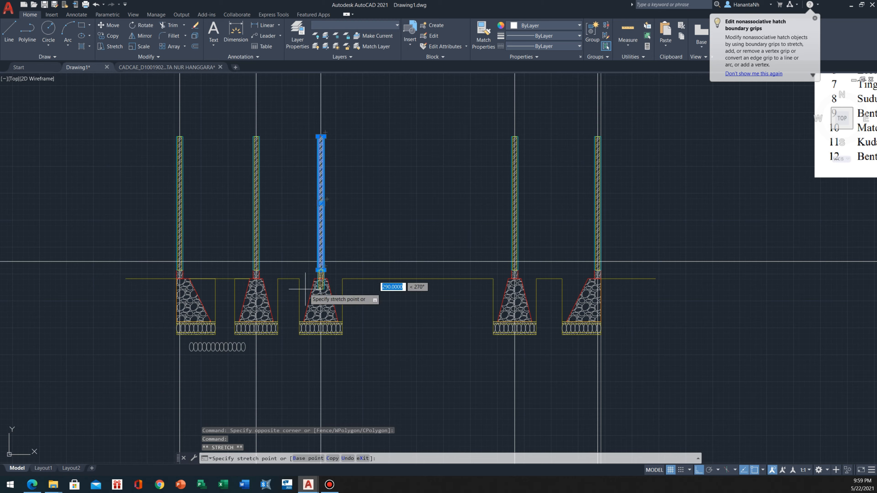
pyautogui.scroll(5, 314, 256)
pyautogui.click(339, 275)
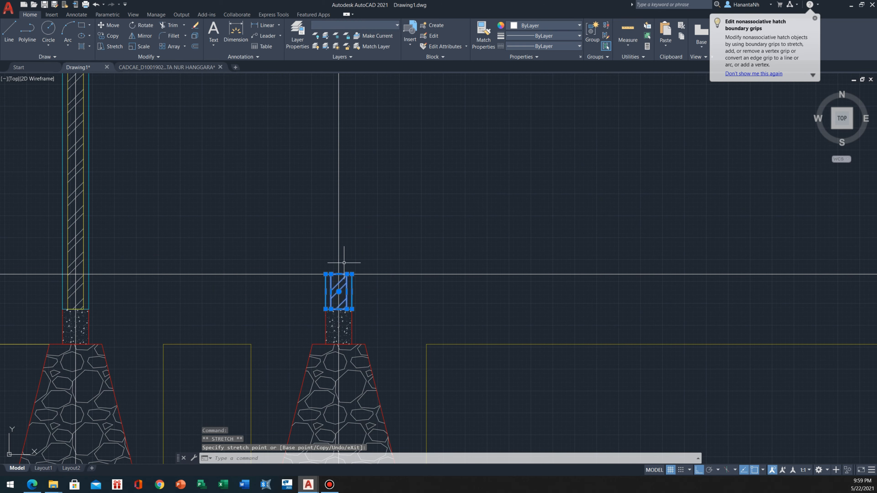
pyautogui.scroll(-3, 356, 239)
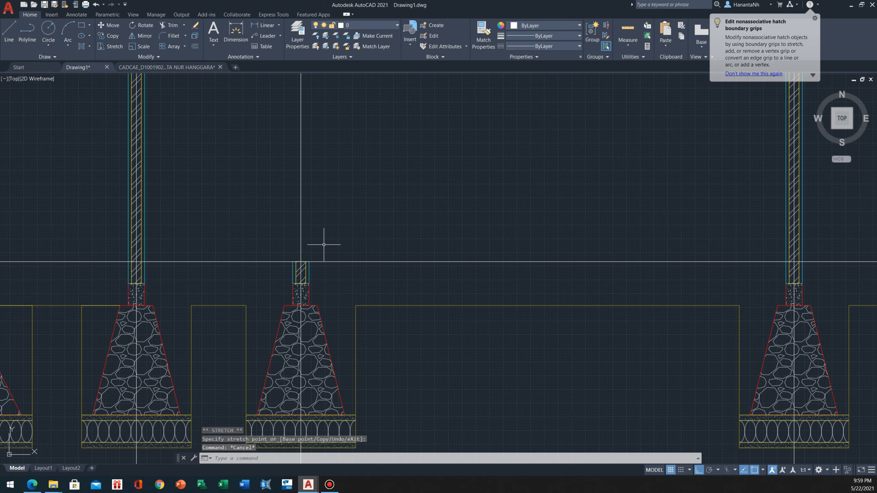
# Trim away the part of the floor-level construction line running from the shortened wall towards the second wall
pyautogui.scroll(5, 268, 256)
pyautogui.moveTo(279, 242); pyautogui.dragTo(280, 262, button='middle')
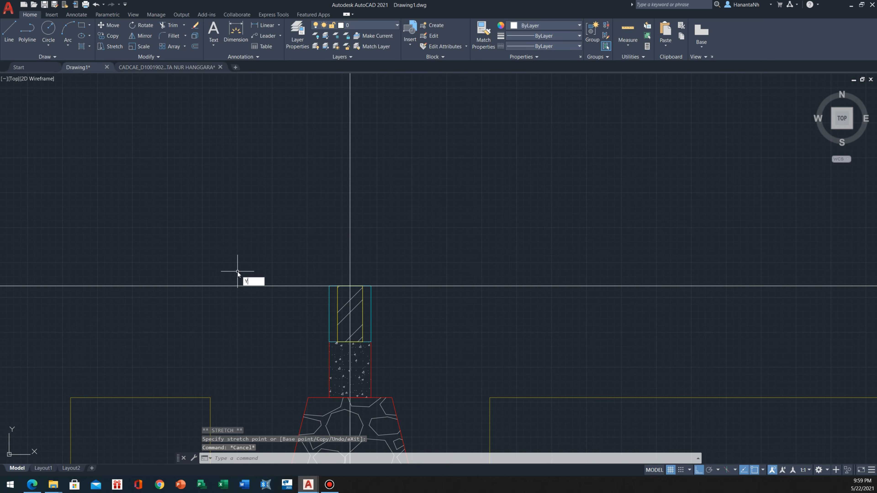
pyautogui.press('Escape')
pyautogui.write('tr')
pyautogui.press('space')
pyautogui.click(255, 266)
pyautogui.click(247, 331)
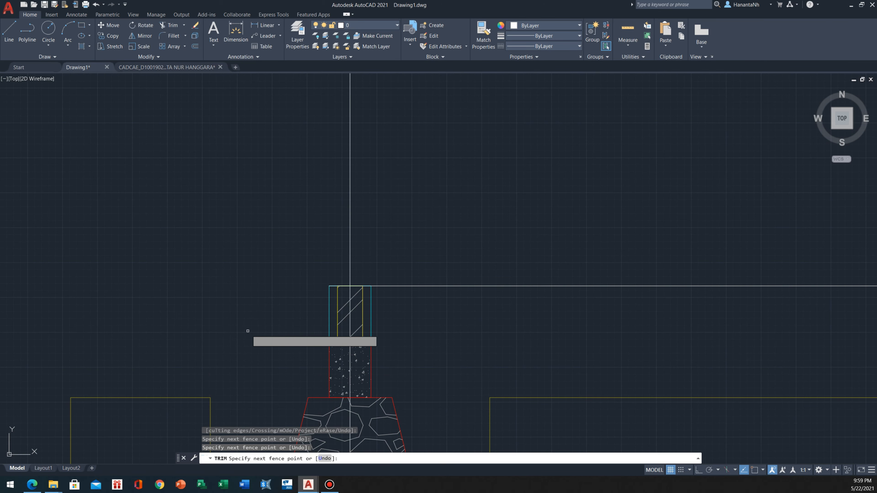
pyautogui.press('Escape')
pyautogui.scroll(-6, 290, 308)
pyautogui.scroll(8, 305, 315)
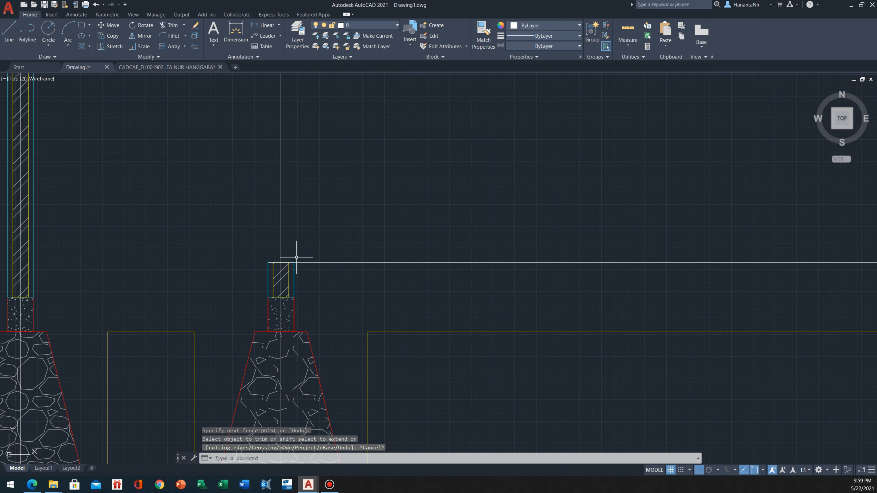
pyautogui.click(315, 232)
pyautogui.click(305, 301)
pyautogui.scroll(-8, 298, 283)
pyautogui.press('Escape')
pyautogui.scroll(8, 476, 291)
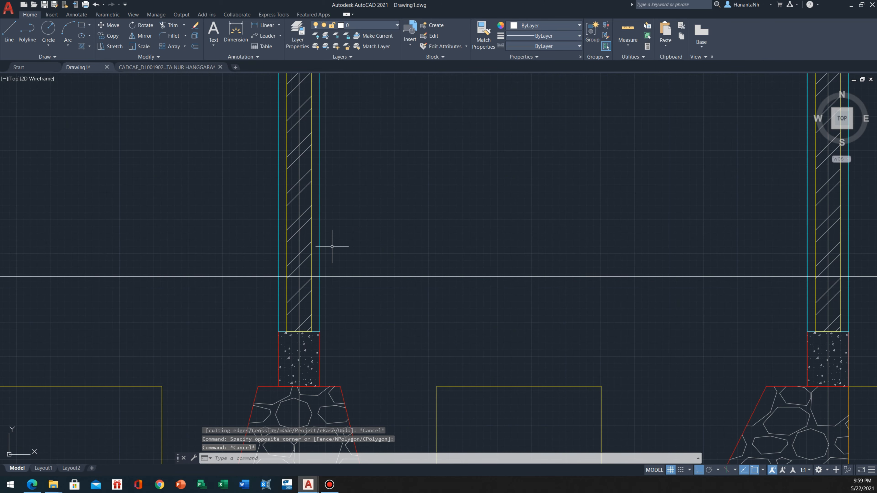
pyautogui.click(352, 197)
pyautogui.click(304, 205)
pyautogui.scroll(-10, 303, 207)
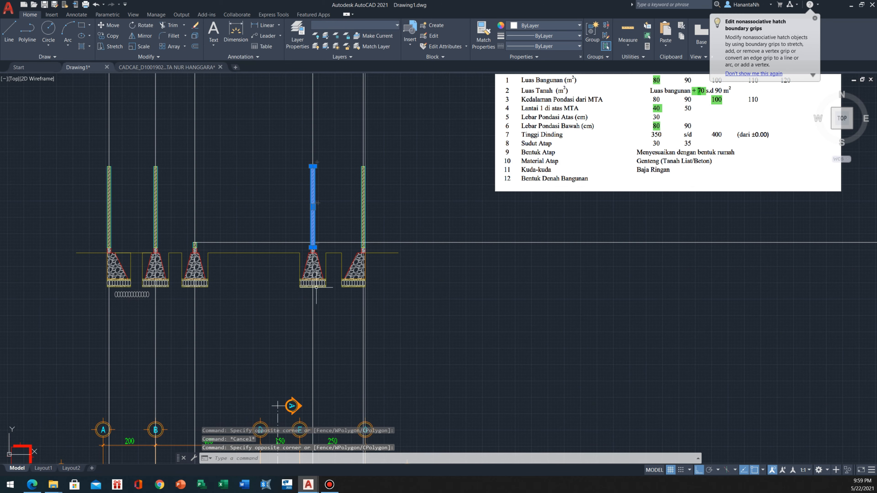
pyautogui.scroll(6, 325, 312)
pyautogui.scroll(-8, 328, 308)
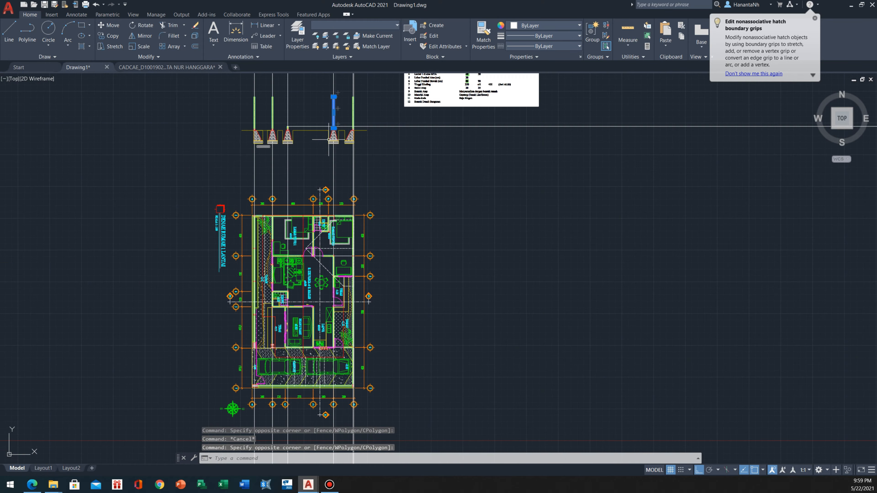
pyautogui.scroll(8, 335, 142)
pyautogui.scroll(-6, 307, 274)
pyautogui.scroll(6, 328, 214)
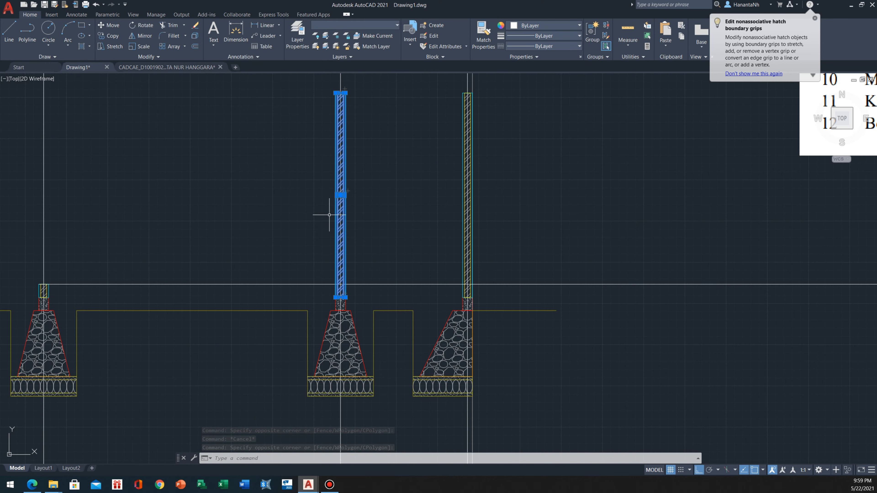
pyautogui.press('Escape')
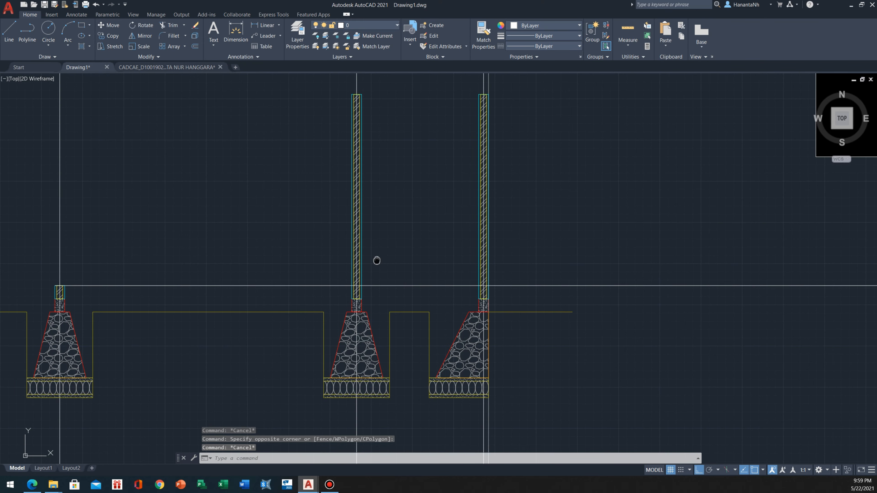
# Examine the trimmed floor-level line against the shortened wall and the full-height walls on the neighbouring foundations
pyautogui.scroll(-3, 384, 261)
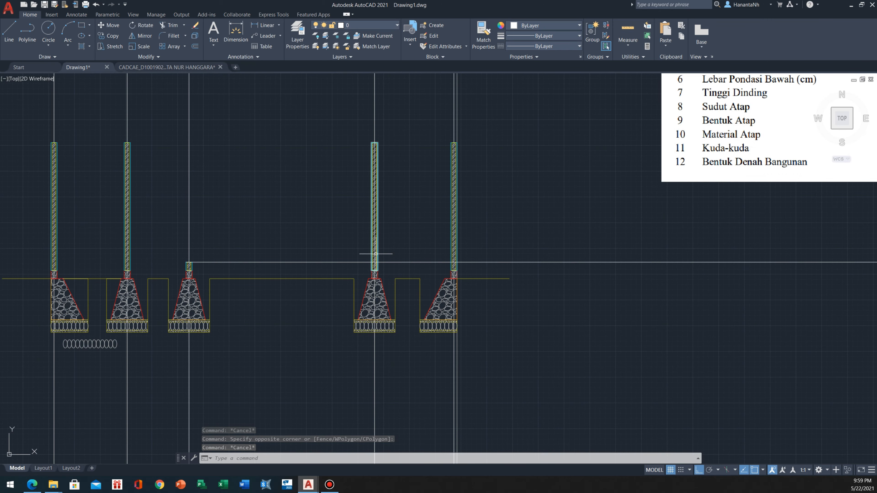
pyautogui.scroll(2, 327, 221)
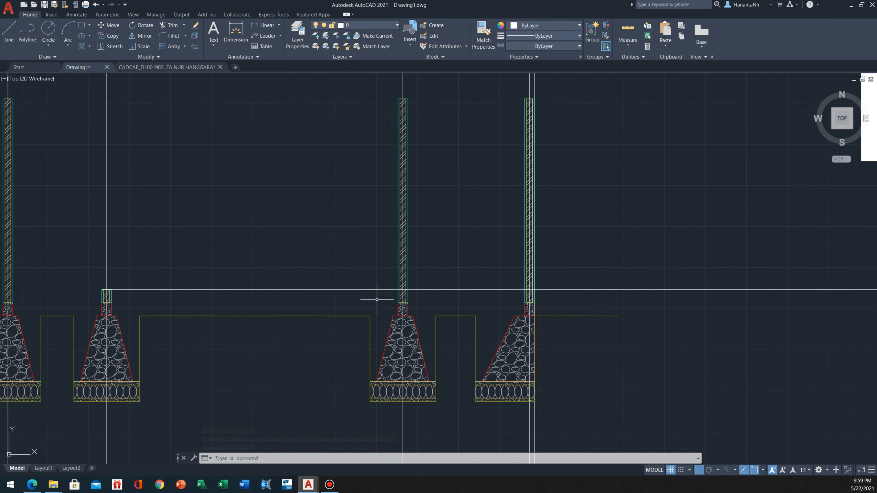
pyautogui.moveTo(376, 299)
pyautogui.mouseDown(button='middle')
pyautogui.moveTo(416, 261)
pyautogui.moveTo(444, 260)
pyautogui.mouseUp(button='middle')
pyautogui.moveTo(127, 284); pyautogui.dragTo(195, 261, button='middle')
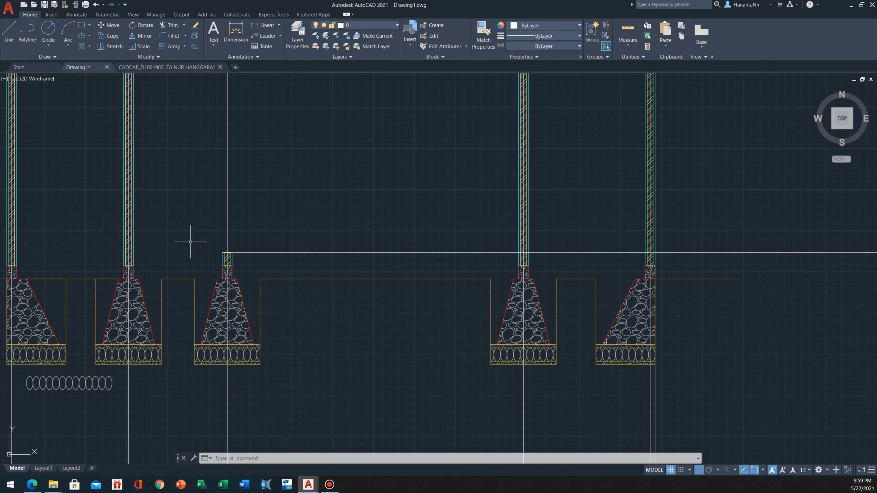
pyautogui.moveTo(165, 212); pyautogui.dragTo(330, 204, button='middle')
pyautogui.scroll(4, 331, 237)
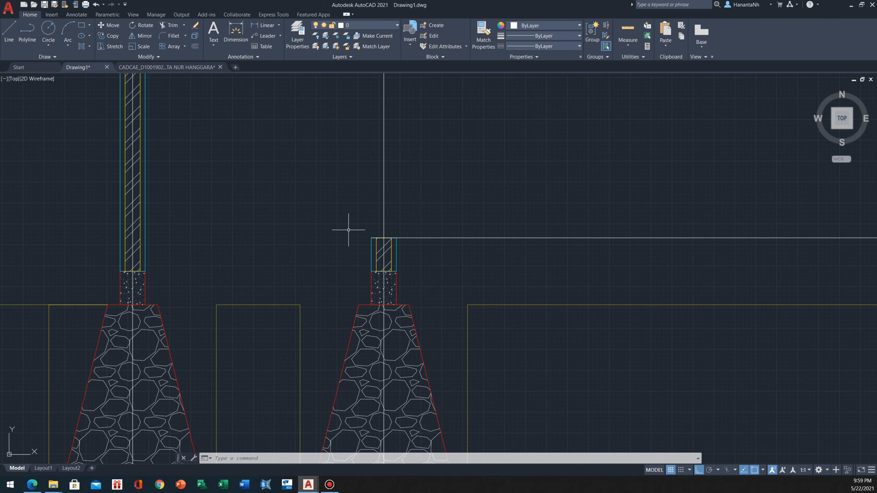
pyautogui.moveTo(354, 237); pyautogui.dragTo(363, 252, button='middle')
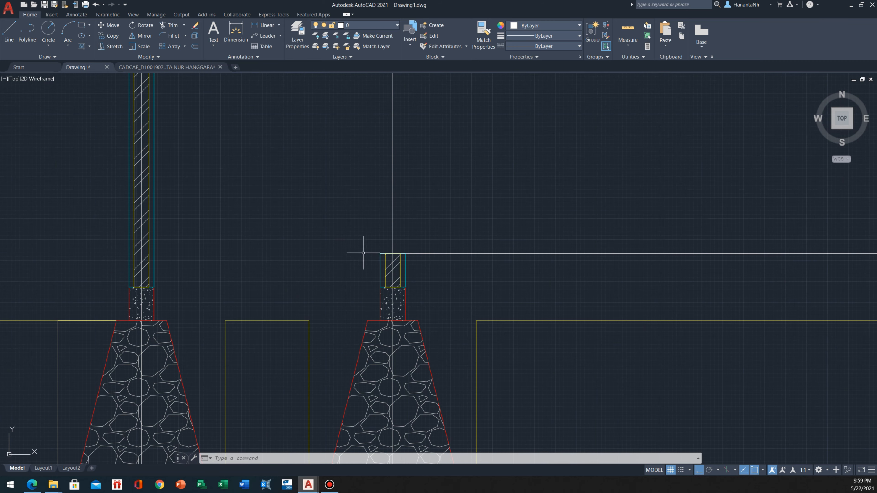
pyautogui.click(513, 274)
pyautogui.press('Escape')
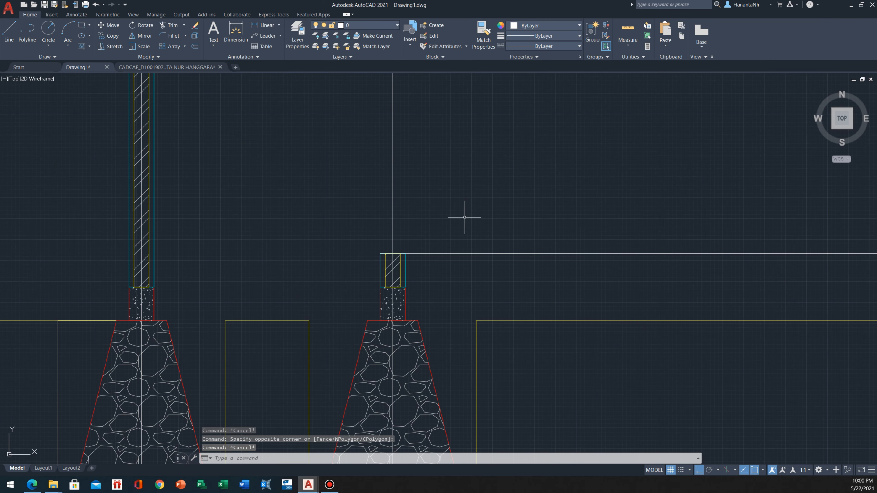
# Make LANTAI the current layer and draw a horizontal floor line from the shortened wall's top corner to the second wall
pyautogui.click(366, 25)
pyautogui.scroll(-3, 370, 272)
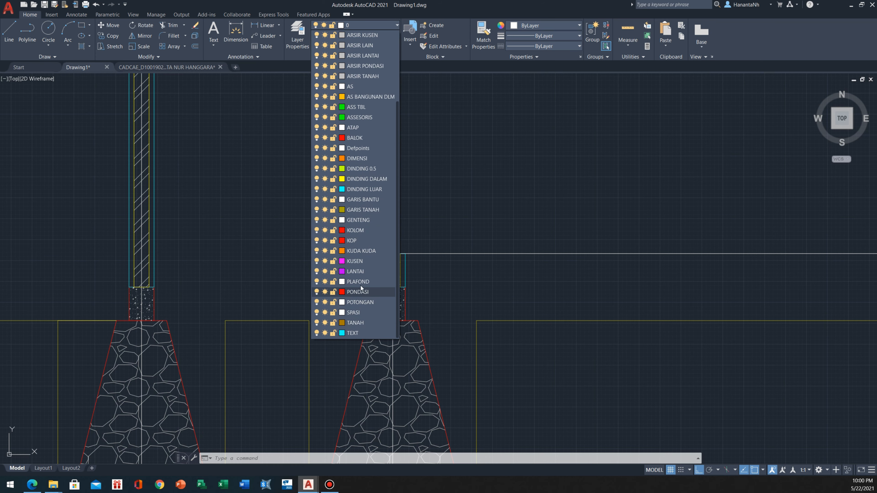
pyautogui.click(361, 271)
pyautogui.moveTo(343, 238); pyautogui.dragTo(345, 257, button='middle')
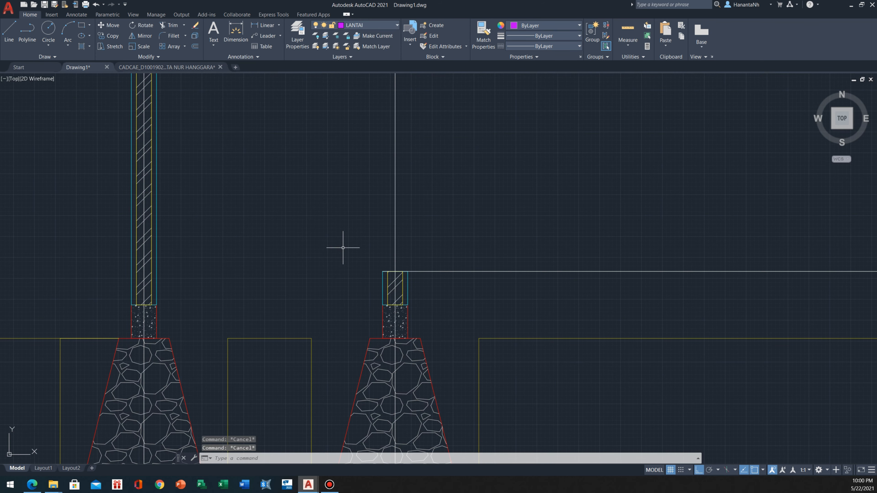
pyautogui.write('l')
pyautogui.press('Return')
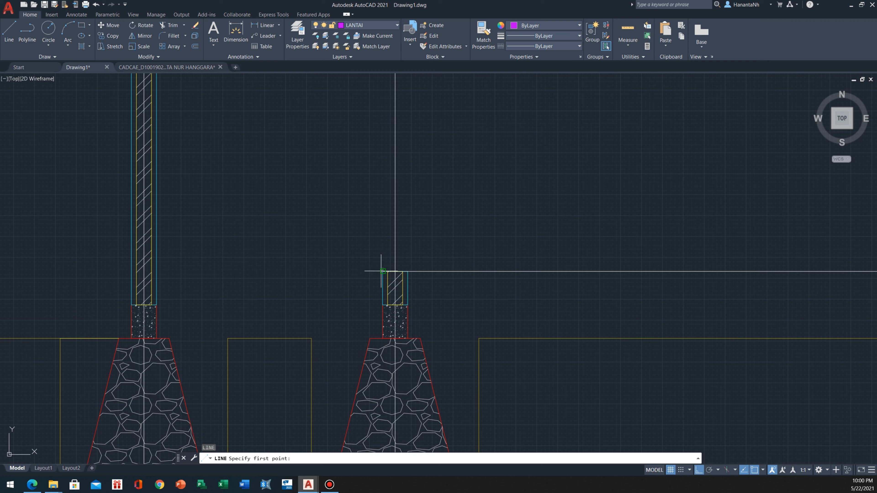
pyautogui.click(383, 272)
pyautogui.click(156, 272)
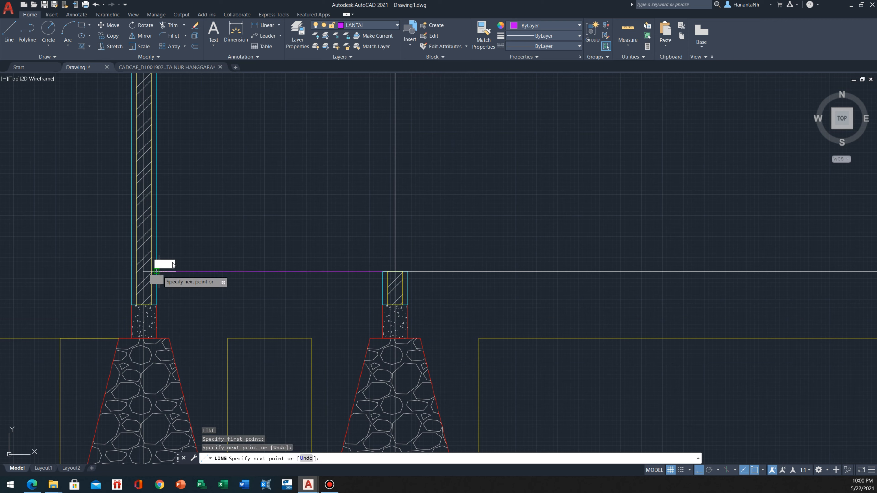
pyautogui.press('Escape')
# Move the new floor line between the second wall and the shortened wall down by 5
pyautogui.click(313, 271)
pyautogui.click(280, 341)
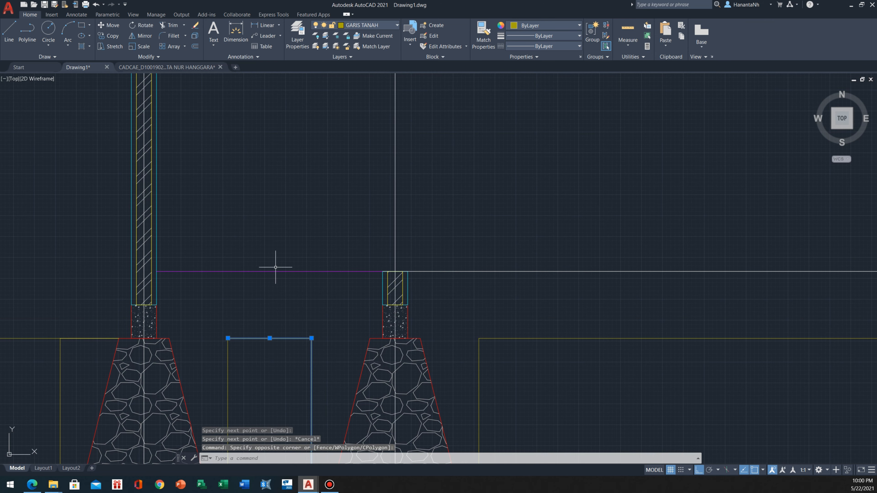
pyautogui.press('Escape')
pyautogui.click(299, 247)
pyautogui.click(272, 286)
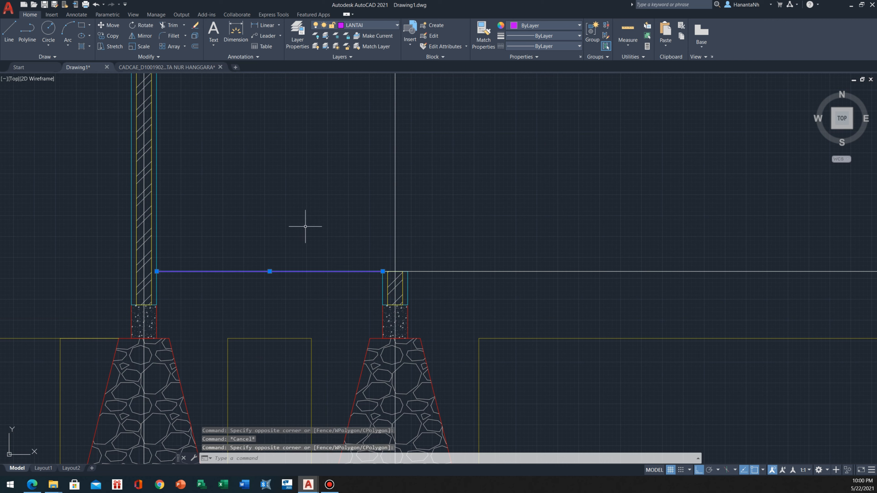
pyautogui.write('M')
pyautogui.press('Return')
pyautogui.click(307, 184)
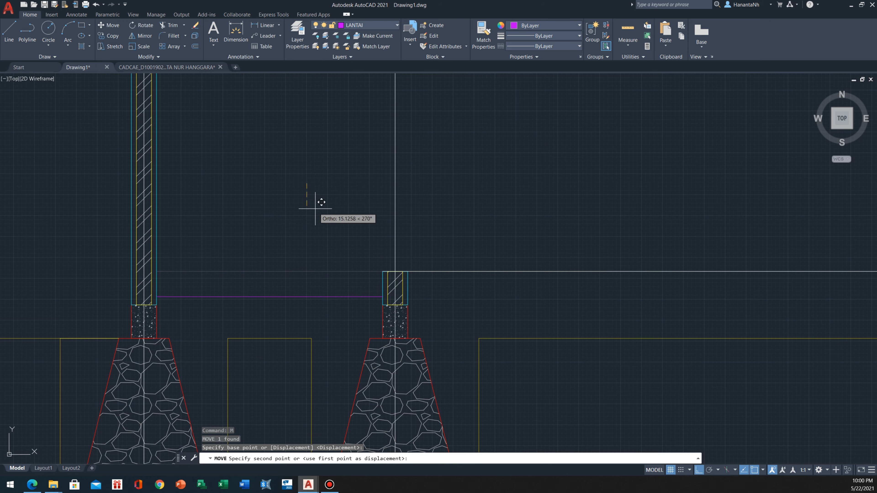
pyautogui.write('5')
pyautogui.press('Return')
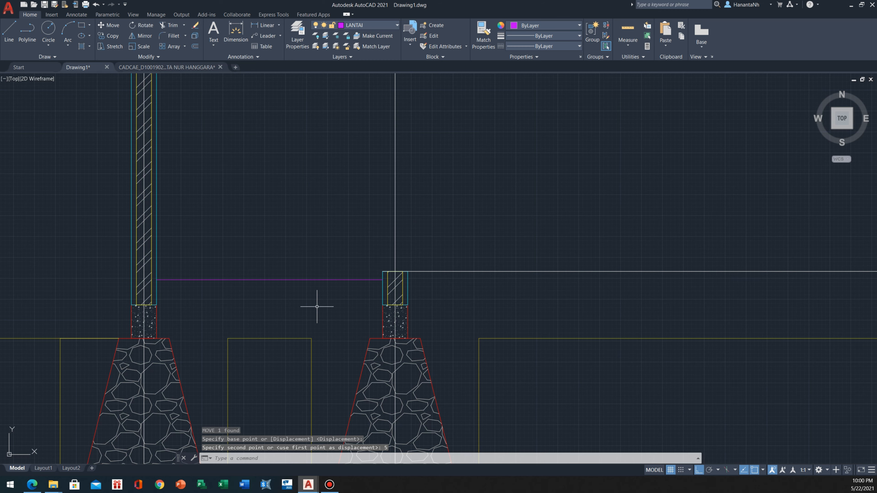
pyautogui.press('Escape')
# Match the properties of the LANTAI floor line onto the floor-level construction line
pyautogui.scroll(-6, 232, 237)
pyautogui.scroll(3, 244, 243)
pyautogui.click(242, 229)
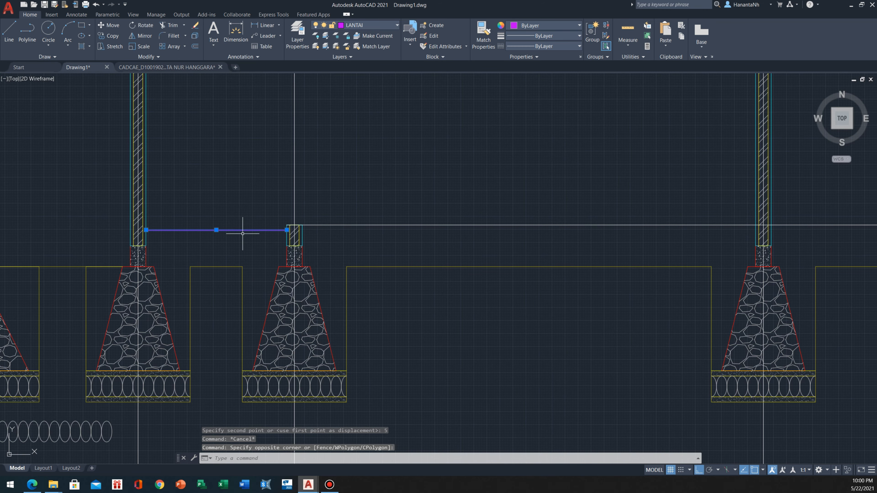
pyautogui.scroll(1, 248, 239)
pyautogui.write('MA')
pyautogui.press('Return')
pyautogui.click(379, 217)
pyautogui.click(335, 263)
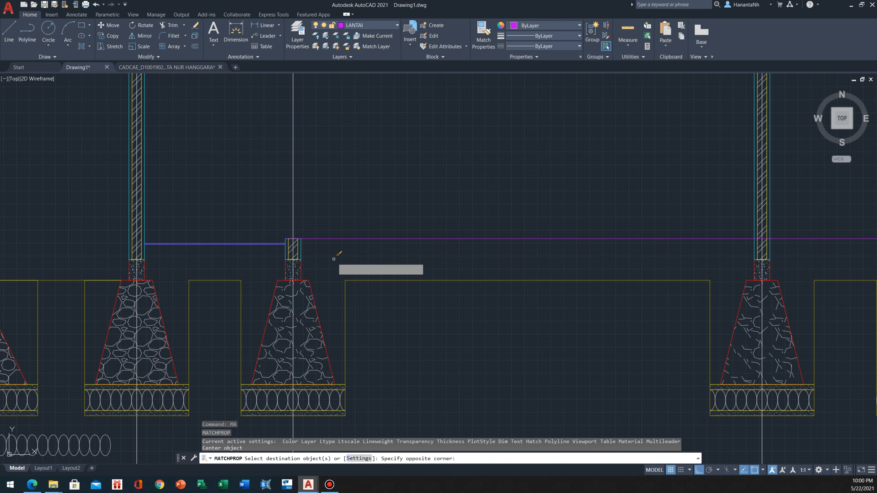
pyautogui.press('Escape')
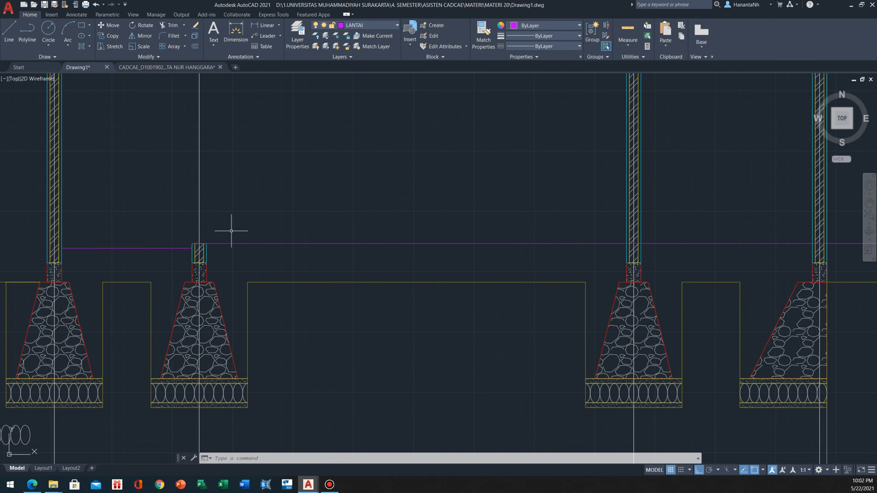
pyautogui.moveTo(265, 232); pyautogui.dragTo(273, 237, button='middle')
pyautogui.scroll(4, 182, 252)
pyautogui.click(190, 243)
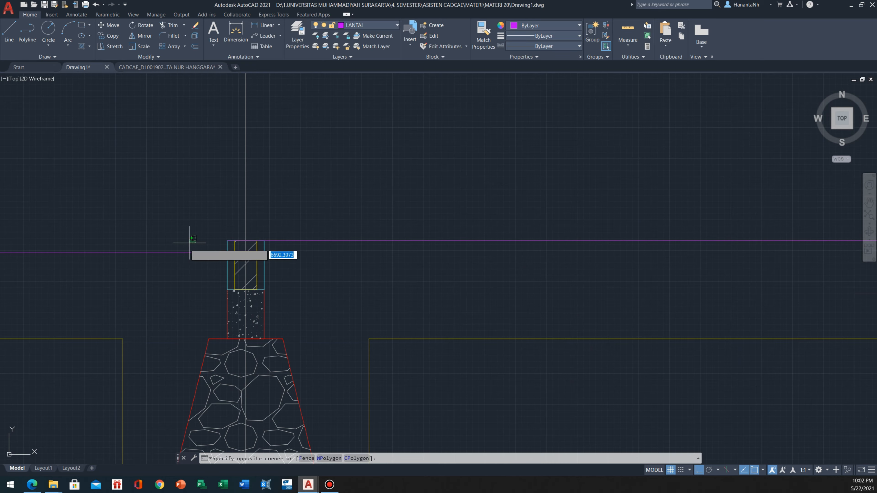
pyautogui.click(160, 265)
pyautogui.click(308, 220)
pyautogui.click(291, 251)
pyautogui.scroll(2, 220, 247)
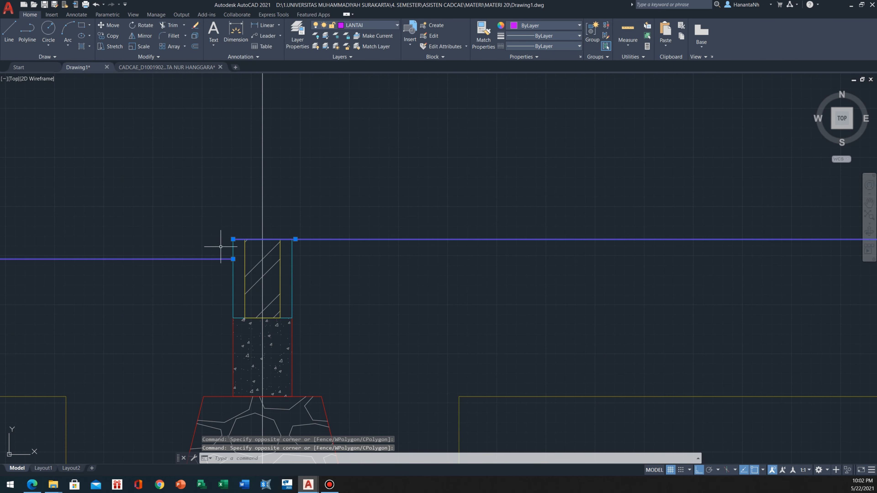
pyautogui.click(233, 259)
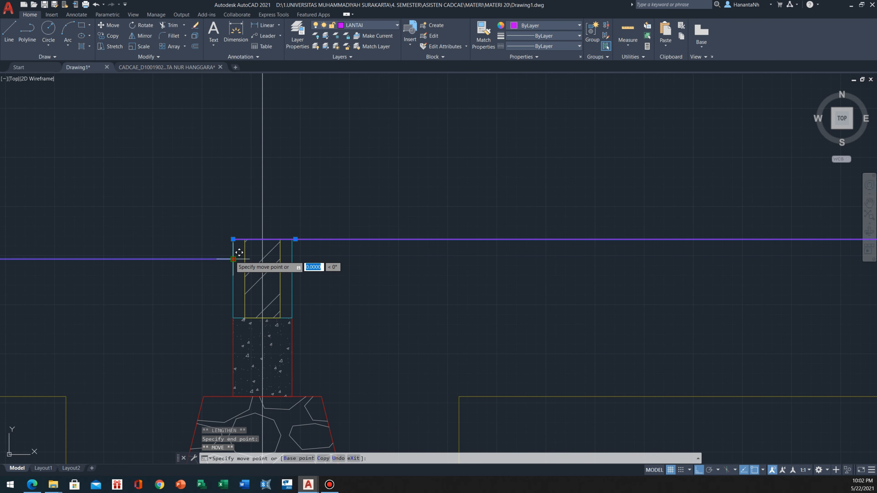
pyautogui.press('space')
pyautogui.press('Escape')
# Offset the upper floor line running from the shortened wall to the next full-height wall down by 1
pyautogui.press('Escape')
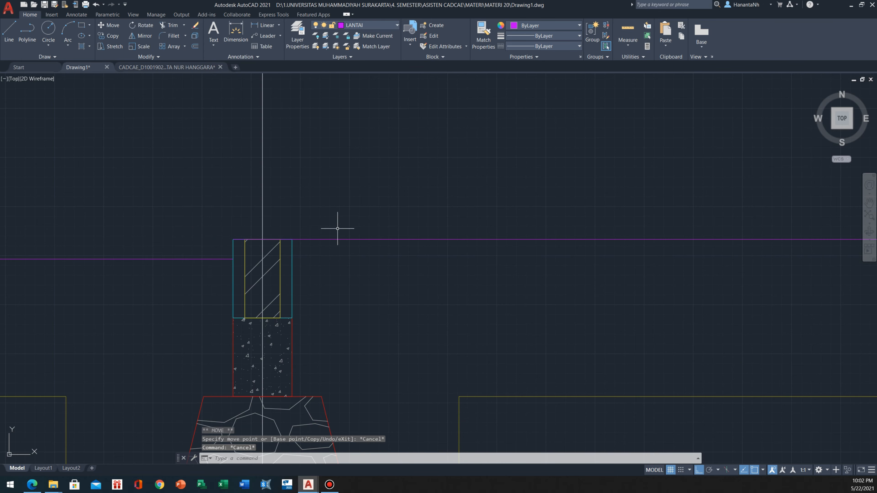
pyautogui.click(417, 213)
pyautogui.click(349, 279)
pyautogui.scroll(-2, 324, 258)
pyautogui.scroll(-1, 241, 248)
pyautogui.moveTo(442, 255); pyautogui.dragTo(313, 254, button='middle')
pyautogui.scroll(-1, 241, 248)
pyautogui.scroll(2, 222, 245)
pyautogui.press('Escape')
pyautogui.write('o')
pyautogui.press('Return')
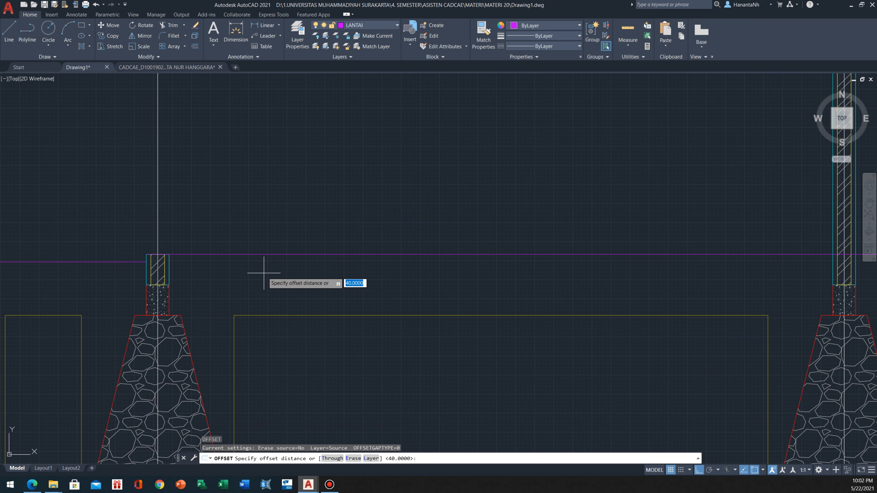
pyautogui.write('1')
pyautogui.press('Return')
pyautogui.scroll(2, 204, 277)
pyautogui.click(192, 220)
pyautogui.click(191, 265)
pyautogui.moveTo(177, 226); pyautogui.dragTo(188, 236, button='middle')
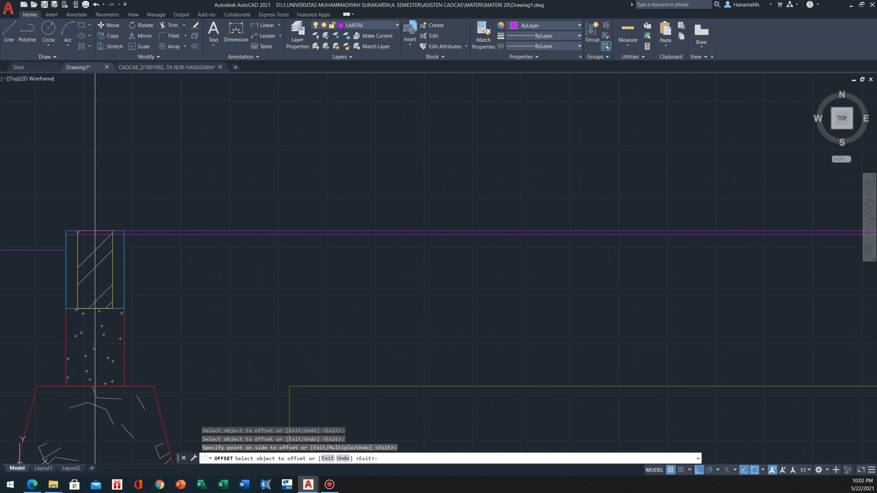
# Offset the upper floor's second line down by 3, and offset the resulting line down by 5
pyautogui.click(190, 236)
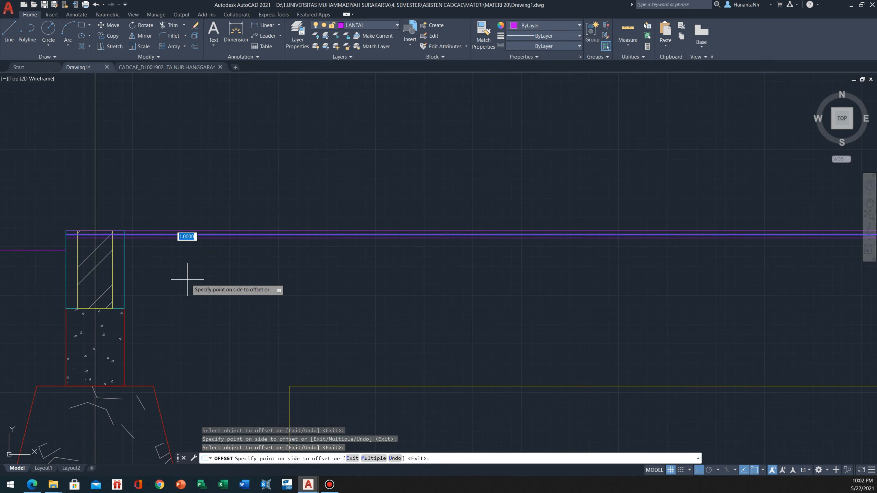
pyautogui.press('Return')
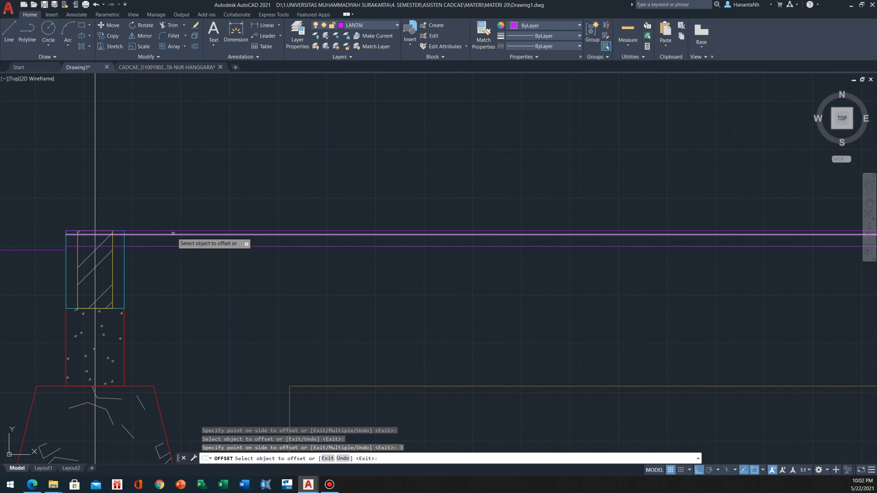
pyautogui.scroll(-2, 215, 278)
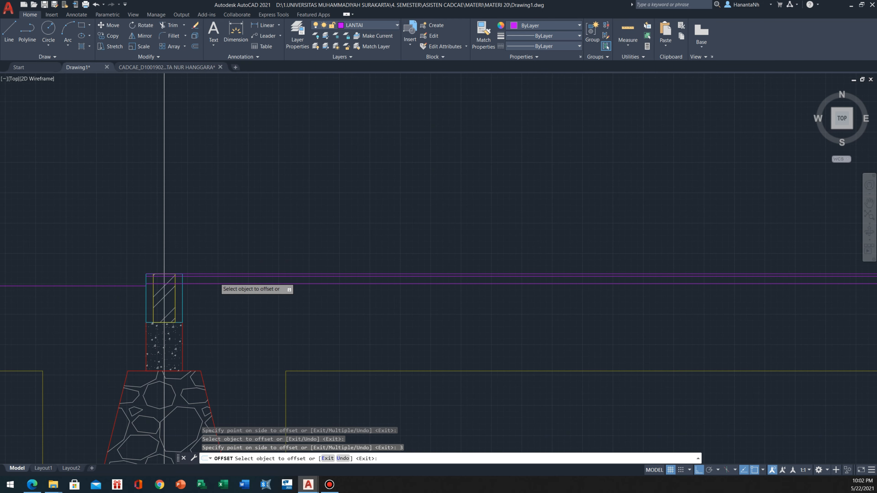
pyautogui.scroll(-3, 216, 280)
pyautogui.scroll(4, 194, 281)
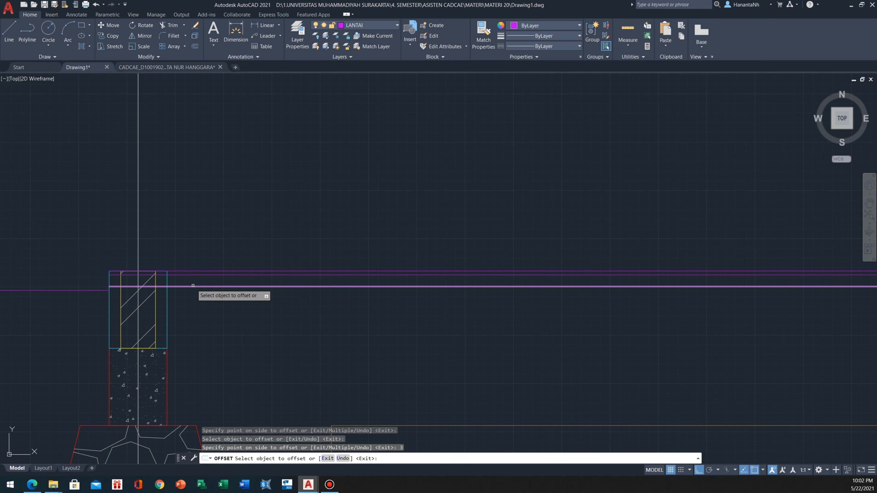
pyautogui.scroll(3, 195, 284)
pyautogui.scroll(-4, 198, 266)
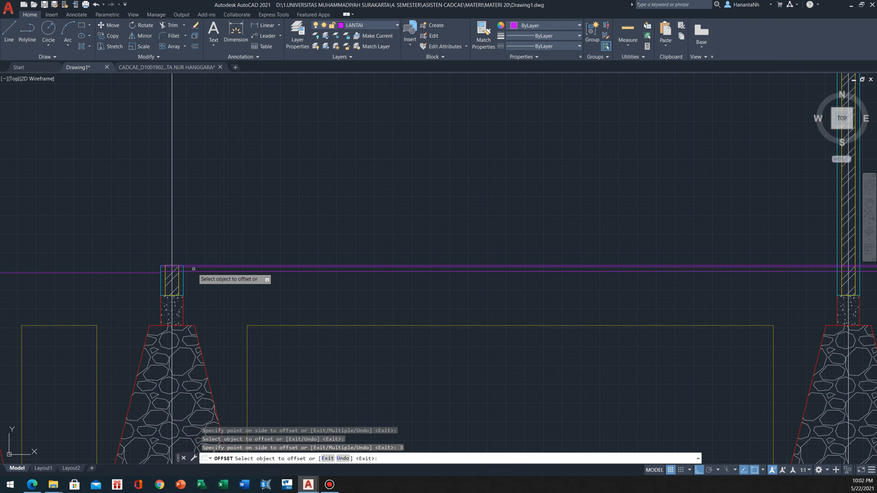
pyautogui.scroll(5, 198, 276)
pyautogui.scroll(2, 198, 282)
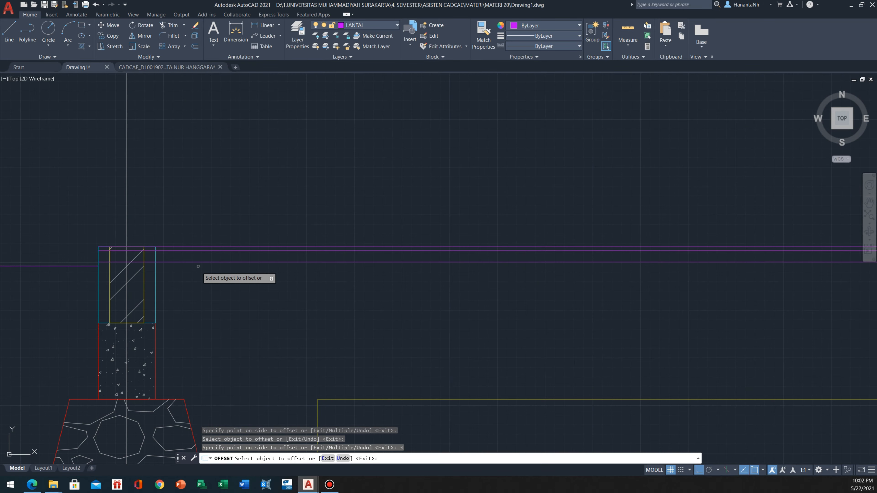
pyautogui.click(198, 262)
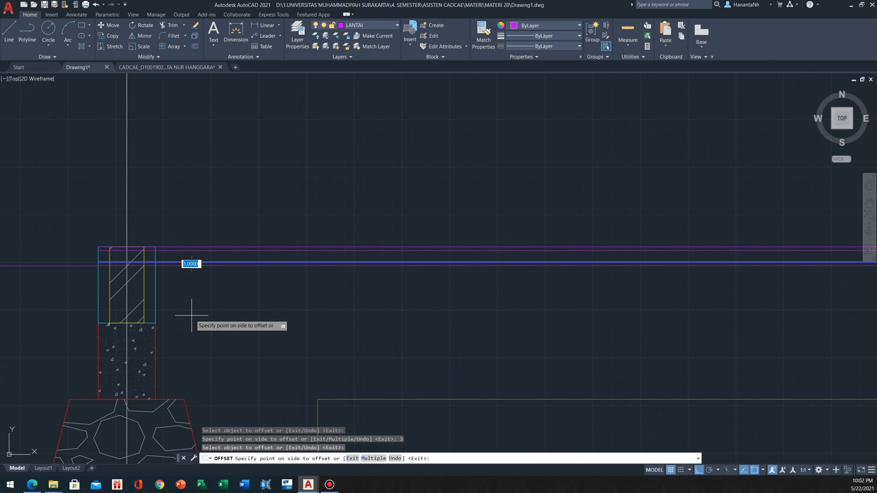
pyautogui.press('Return')
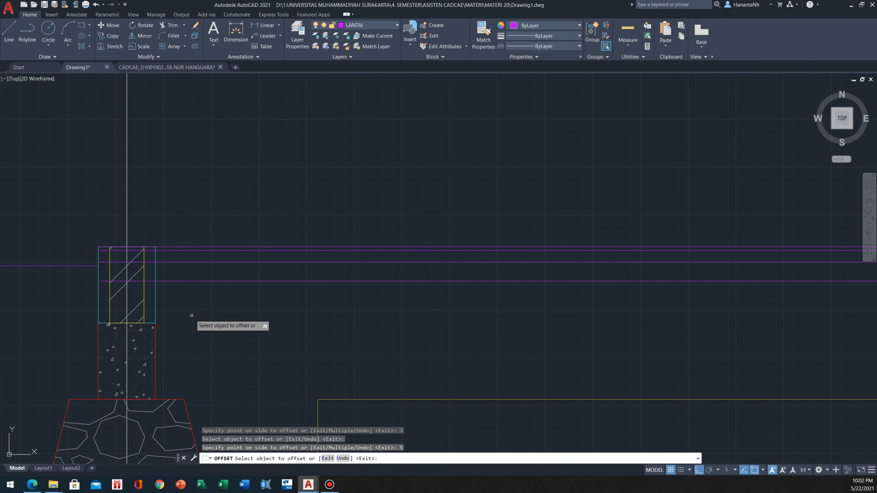
# Offset the lowest line of the upper floor down by 10
pyautogui.scroll(-3, 192, 315)
pyautogui.scroll(3, 191, 314)
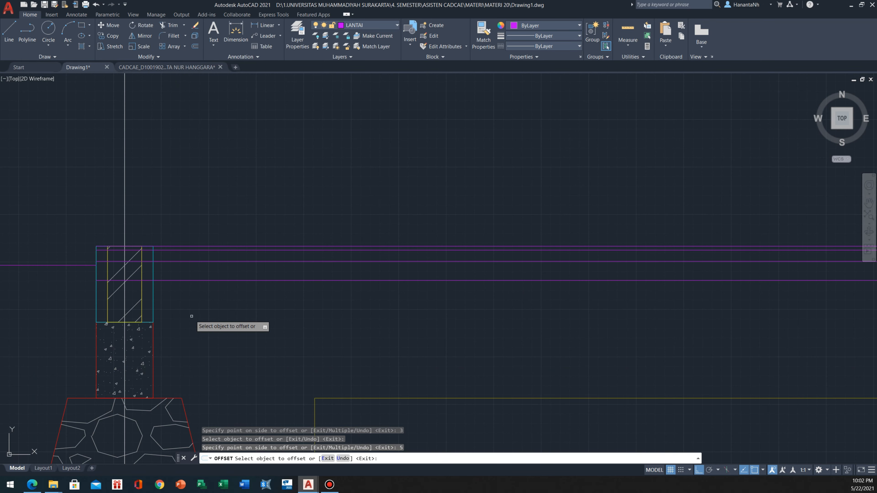
pyautogui.scroll(-2, 173, 327)
pyautogui.click(181, 280)
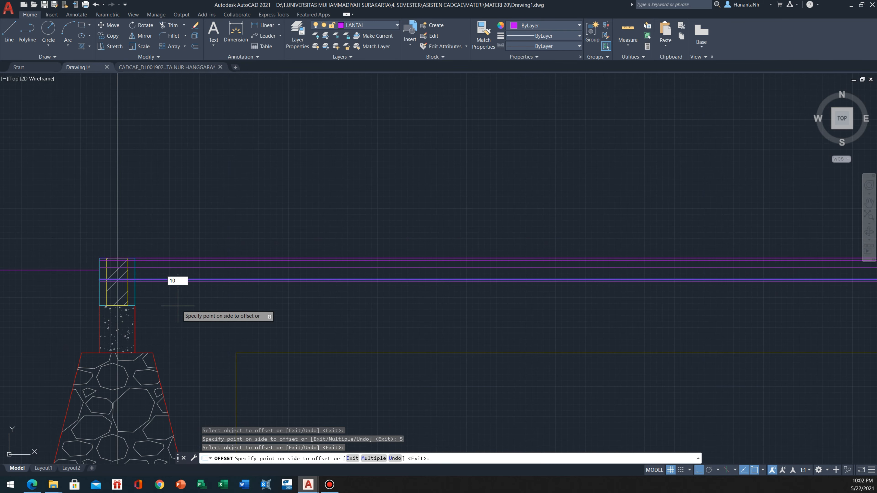
pyautogui.press('Return')
pyautogui.scroll(-3, 176, 301)
pyautogui.scroll(4, 173, 290)
pyautogui.press('Escape')
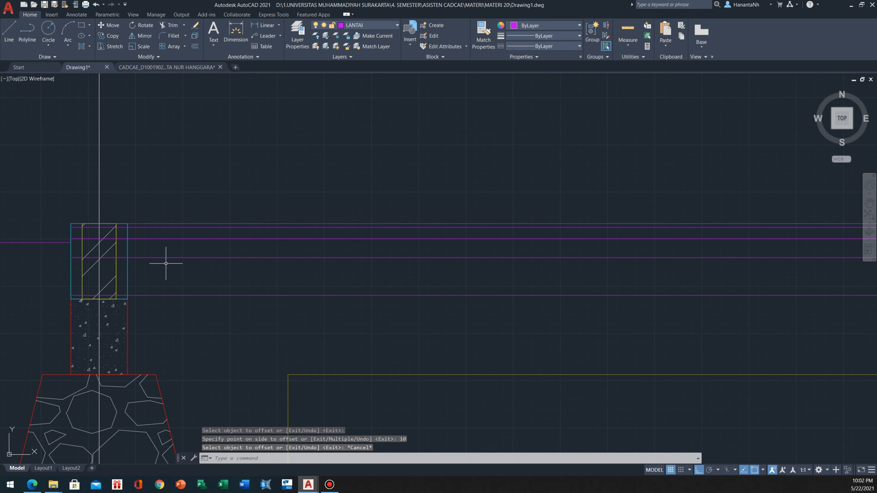
# Erase the shortened wall's outer outline, inner outline and hatch above the concrete beam
pyautogui.scroll(2, 158, 229)
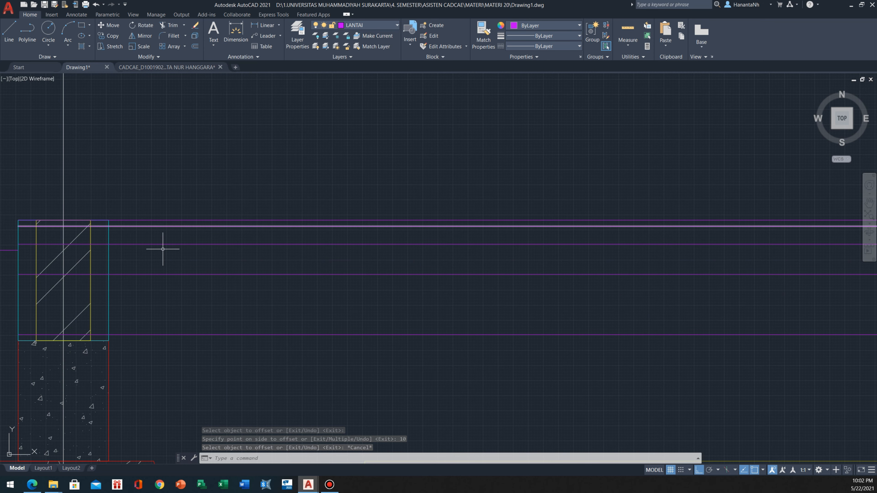
pyautogui.scroll(1, 152, 305)
pyautogui.moveTo(152, 305)
pyautogui.mouseDown(button='middle')
pyautogui.moveTo(210, 322)
pyautogui.moveTo(208, 305)
pyautogui.moveTo(356, 267)
pyautogui.mouseUp(button='middle')
pyautogui.scroll(-2, 203, 300)
pyautogui.click(367, 271)
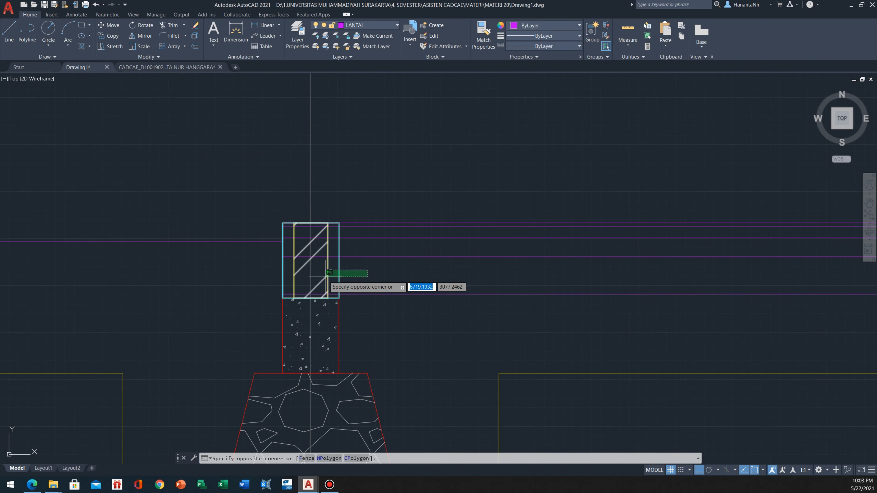
pyautogui.click(326, 272)
pyautogui.write('e')
pyautogui.press('Return')
pyautogui.scroll(-3, 265, 186)
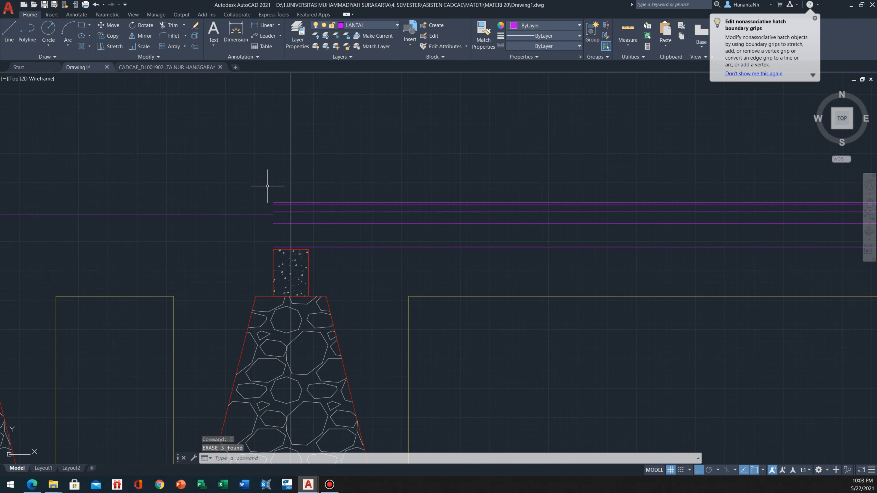
# Draw a vertical line from the upper floor line's end down to the lowered floor line
pyautogui.scroll(2, 252, 140)
pyautogui.moveTo(318, 169); pyautogui.dragTo(320, 200, button='middle')
pyautogui.scroll(-1, 320, 200)
pyautogui.scroll(1, 335, 295)
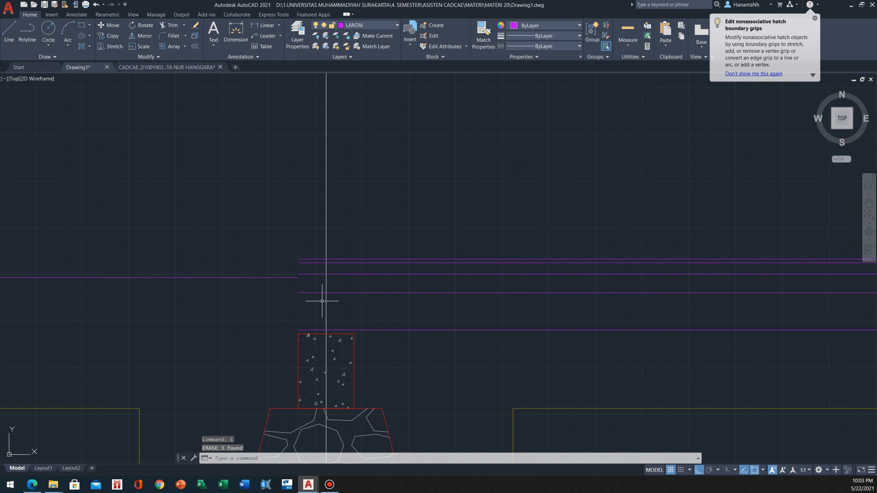
pyautogui.write('l')
pyautogui.press('Return')
pyautogui.scroll(3, 300, 258)
pyautogui.click(295, 261)
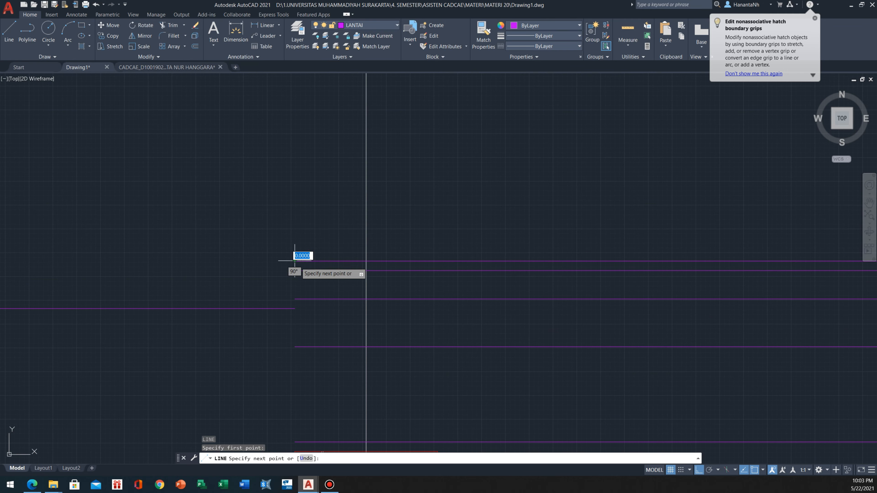
pyautogui.press('Escape')
# Put the three lowest layer lines of the upper floor on layer 05
pyautogui.scroll(-1, 454, 288)
pyautogui.moveTo(454, 287); pyautogui.dragTo(244, 202, button='middle')
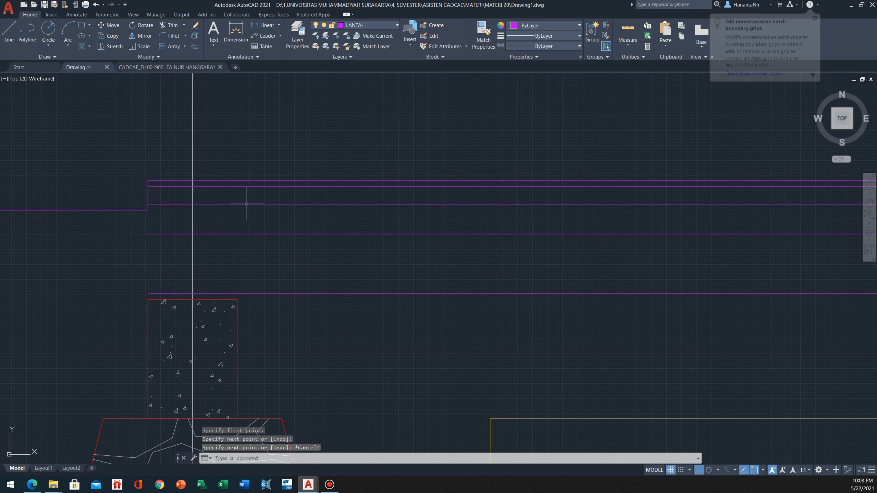
pyautogui.click(403, 339)
pyautogui.click(282, 203)
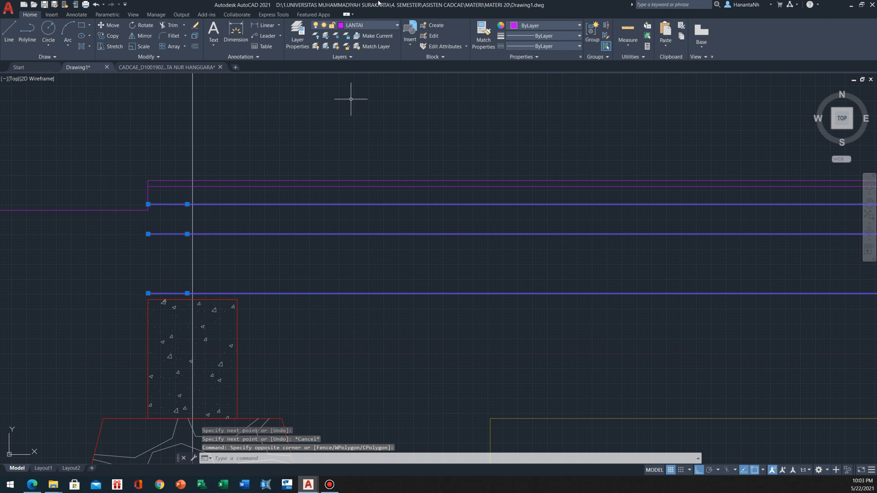
pyautogui.click(386, 24)
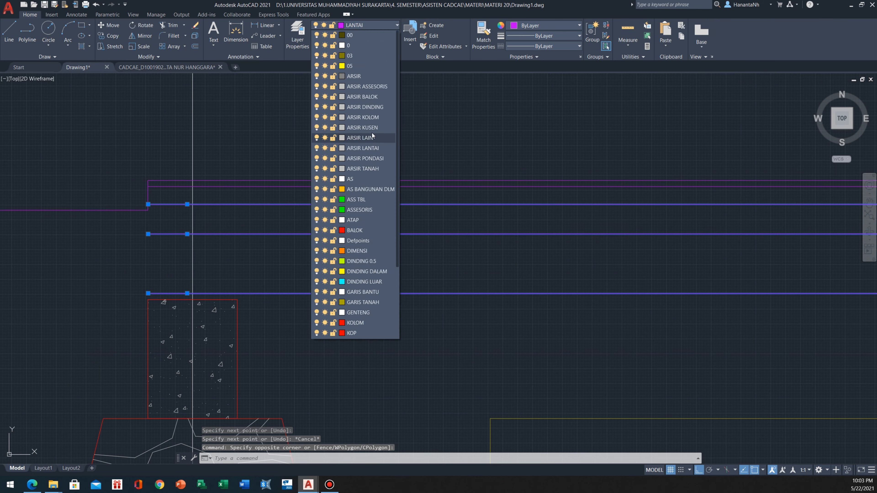
pyautogui.click(358, 69)
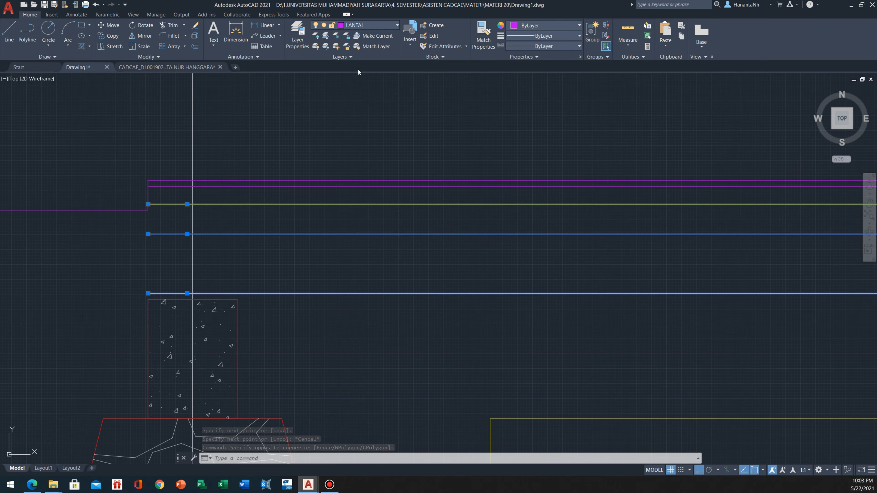
pyautogui.press('Escape')
# Offset the lowered floor line down by 1
pyautogui.scroll(-2, 327, 234)
pyautogui.moveTo(327, 234); pyautogui.dragTo(448, 255, button='middle')
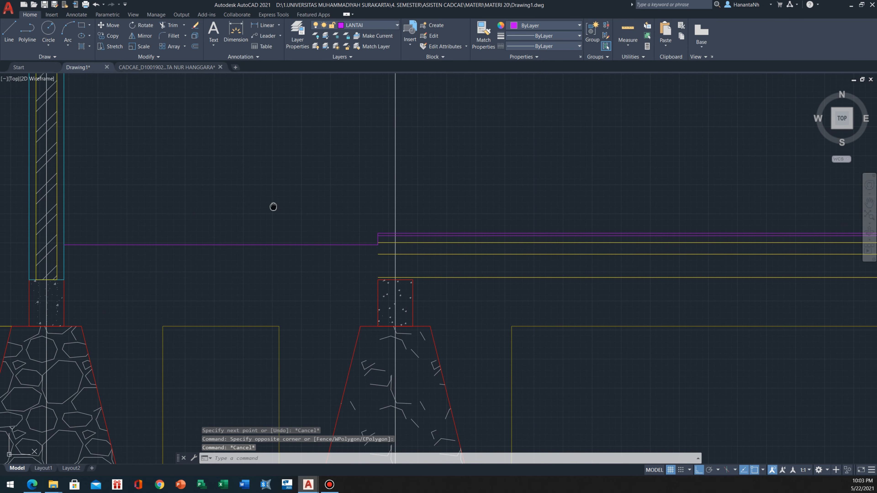
pyautogui.moveTo(274, 206); pyautogui.dragTo(294, 216, button='middle')
pyautogui.scroll(2, 284, 274)
pyautogui.write('o')
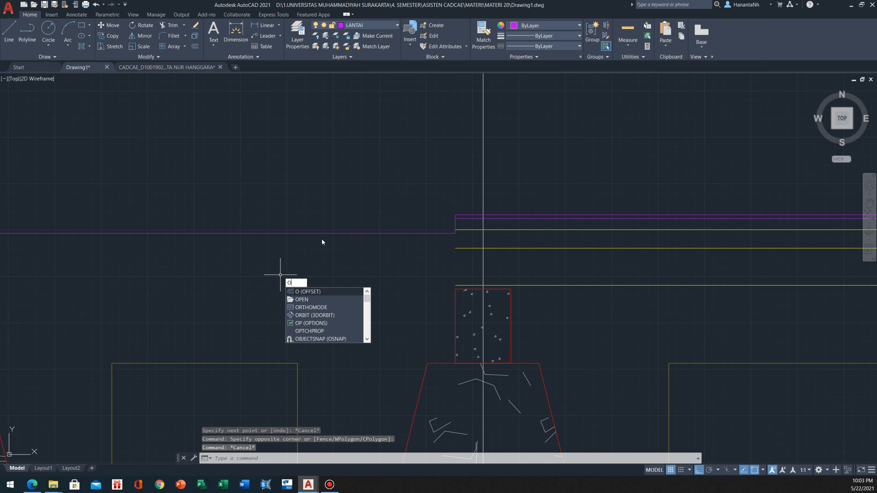
pyautogui.press('Escape')
pyautogui.write('o')
pyautogui.press('Return')
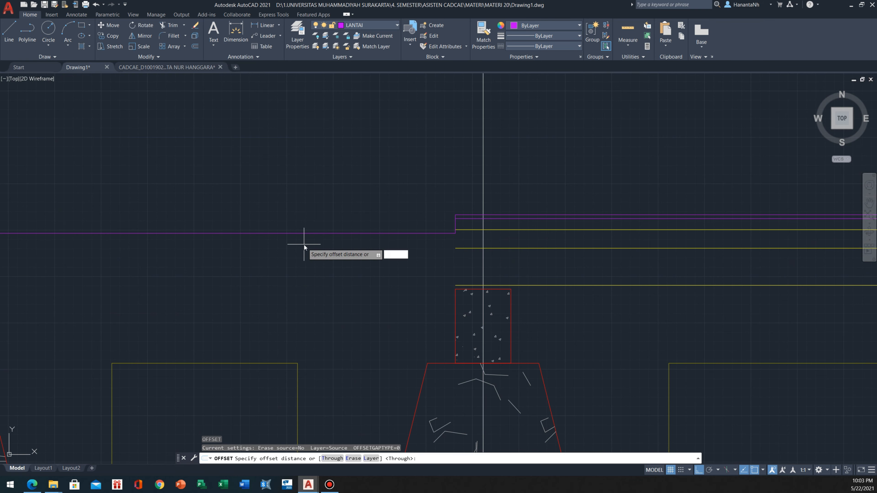
pyautogui.write('1')
pyautogui.press('Return')
pyautogui.click(303, 234)
pyautogui.click(306, 240)
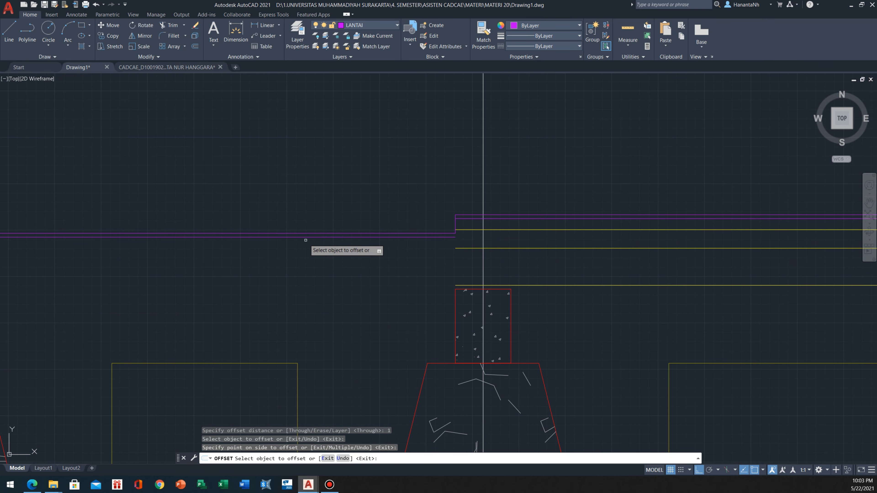
# Offset the lowered floor's second line down successively by 3, 5 and 10, each from the previous copy
pyautogui.click(298, 237)
pyautogui.write('3')
pyautogui.press('Return')
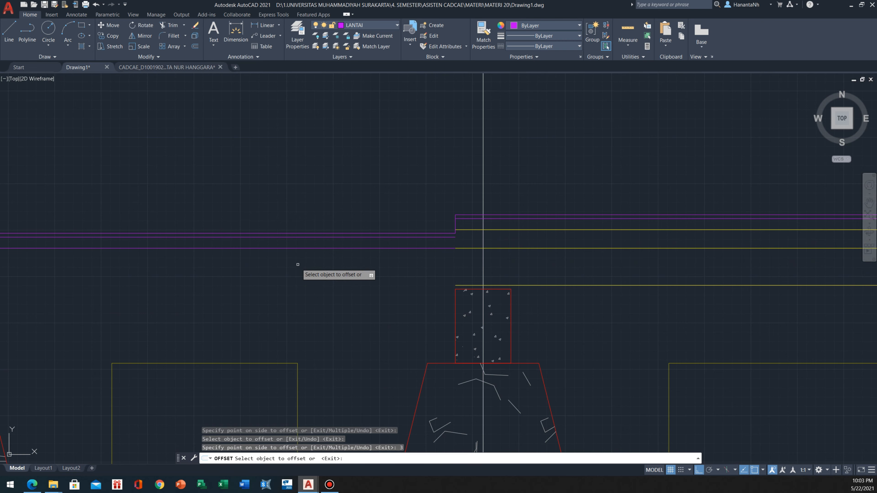
pyautogui.click(295, 248)
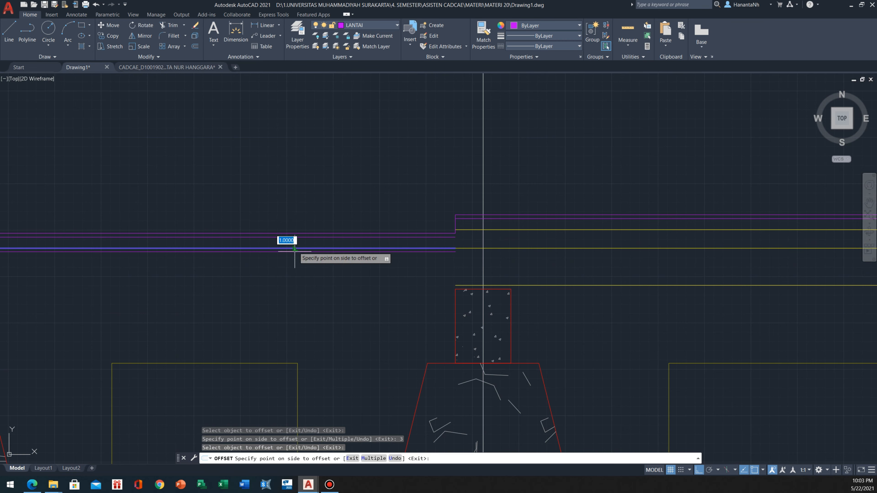
pyautogui.write('5')
pyautogui.press('Return')
pyautogui.click(292, 267)
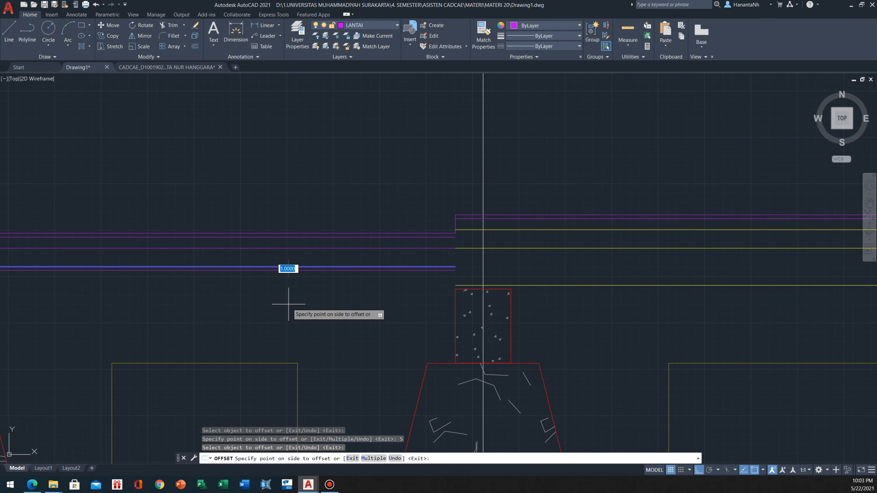
pyautogui.write('10')
pyautogui.press('Return')
pyautogui.scroll(-2, 314, 255)
pyautogui.press('Escape')
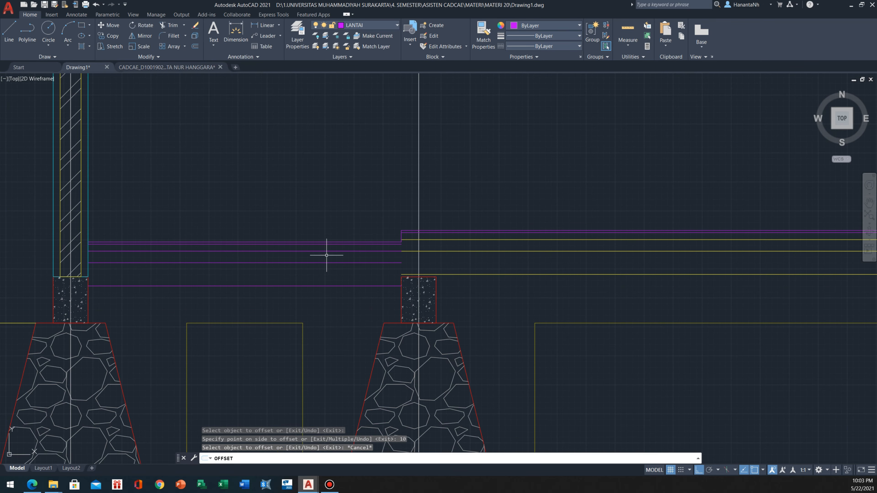
pyautogui.moveTo(408, 255); pyautogui.dragTo(343, 260, button='middle')
pyautogui.scroll(2, 342, 259)
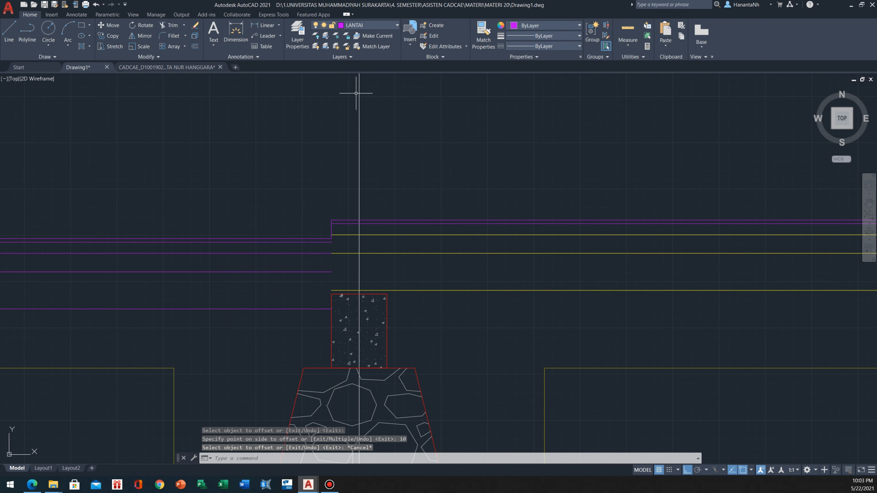
pyautogui.click(255, 333)
pyautogui.click(210, 247)
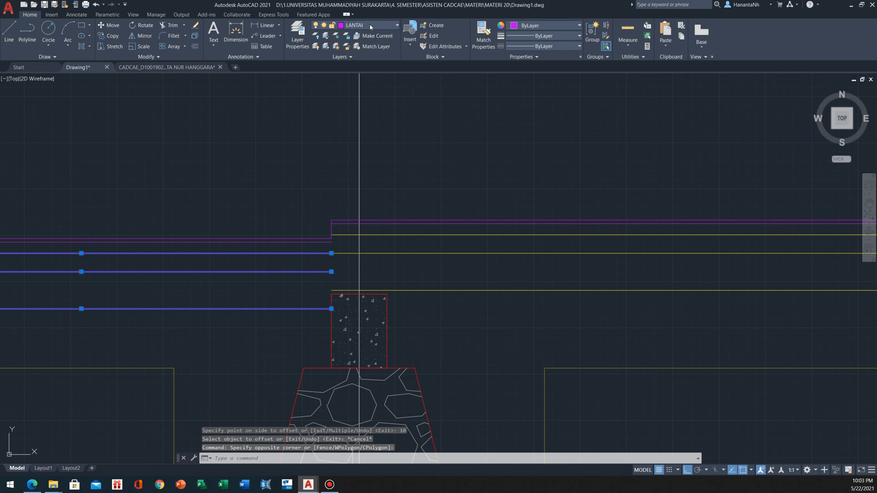
pyautogui.click(397, 25)
pyautogui.scroll(3, 359, 106)
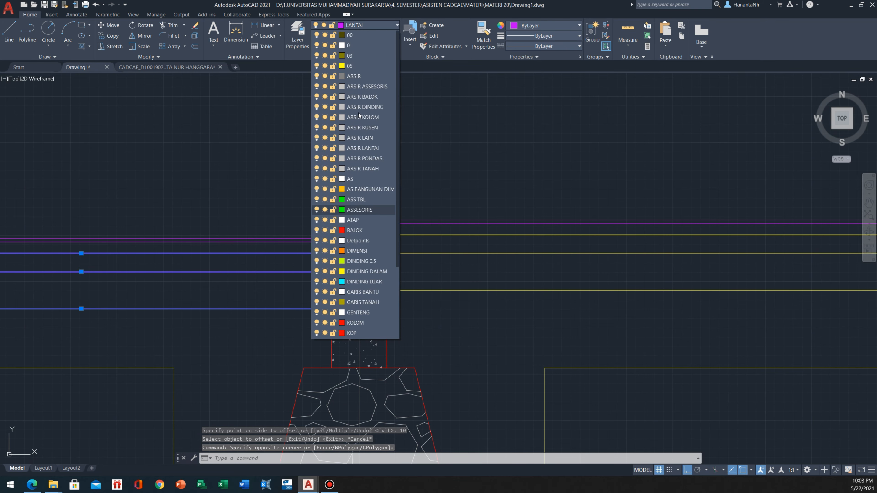
pyautogui.click(355, 67)
pyautogui.press('Escape')
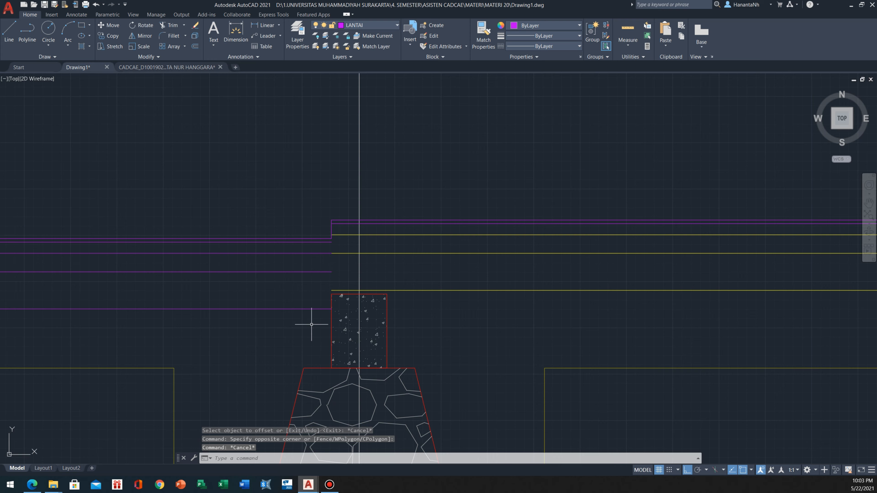
# Put the three lowest layer lines of the lowered floor on layer 05
pyautogui.click(309, 333)
pyautogui.click(266, 251)
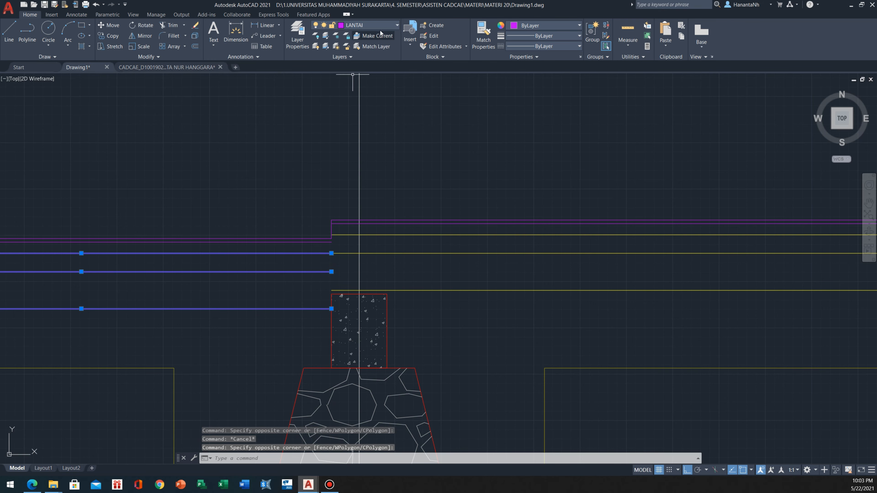
pyautogui.click(391, 26)
pyautogui.scroll(3, 366, 157)
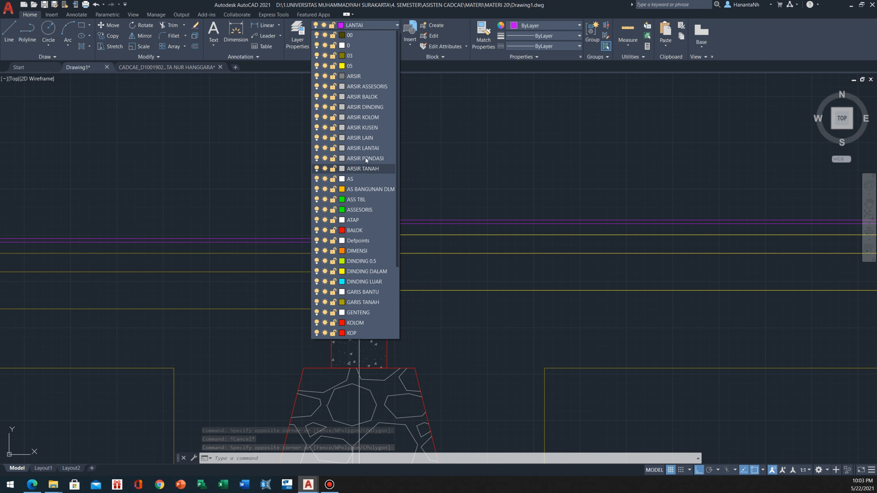
pyautogui.click(349, 66)
pyautogui.press('Escape')
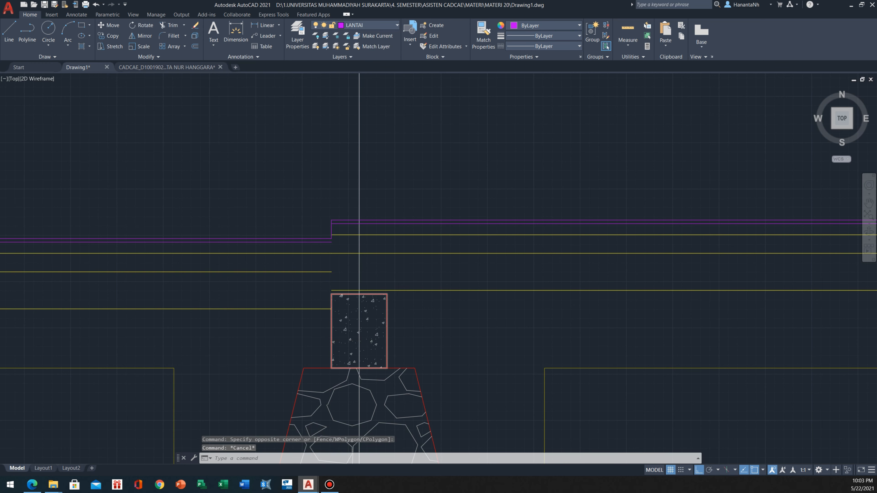
# Draw a vertical line from the foundation beam's upper-left corner up to the lowered floor's second line at the floor step
pyautogui.scroll(2, 332, 302)
pyautogui.write('l')
pyautogui.press('Return')
pyautogui.click(330, 289)
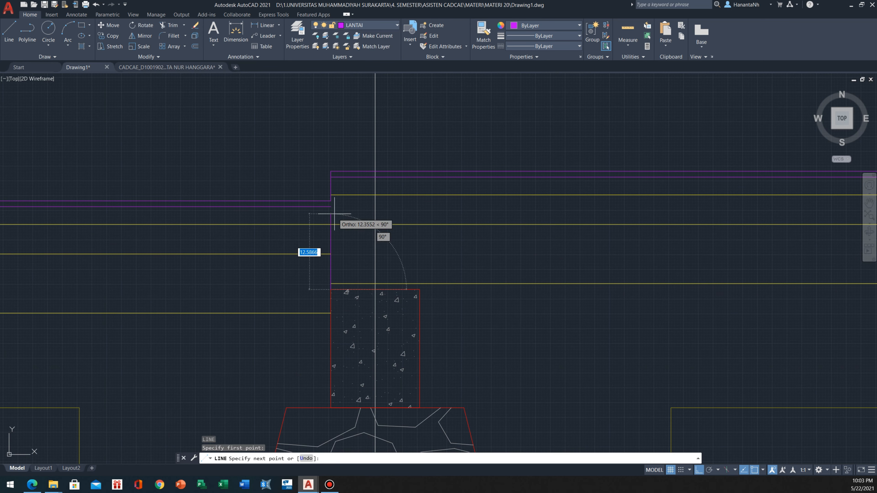
pyautogui.click(331, 206)
pyautogui.press('Escape')
# Turn off layer 0 to hide the vertical construction lines
pyautogui.scroll(-2, 277, 235)
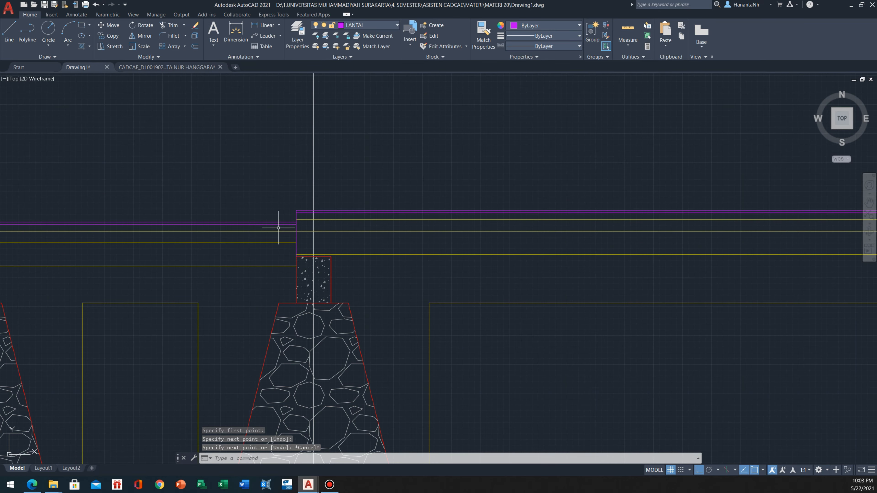
pyautogui.scroll(2, 283, 221)
pyautogui.scroll(-2, 284, 229)
pyautogui.scroll(-8, 355, 201)
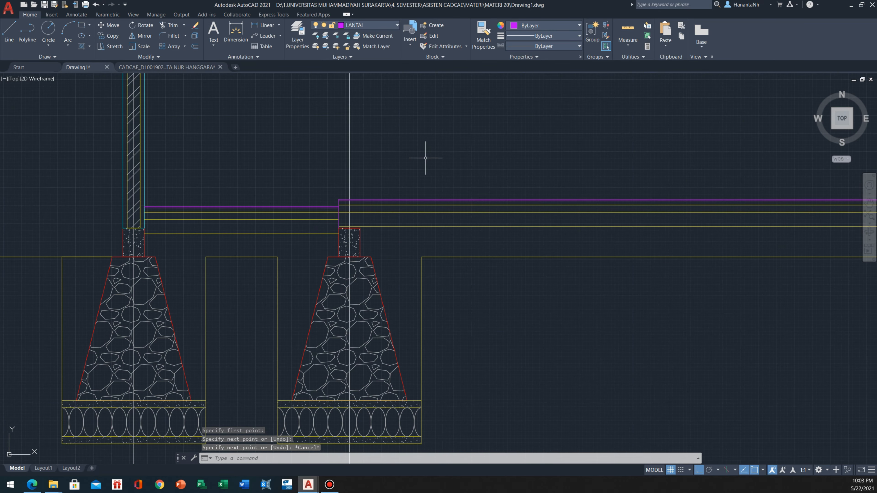
pyautogui.scroll(4, 275, 260)
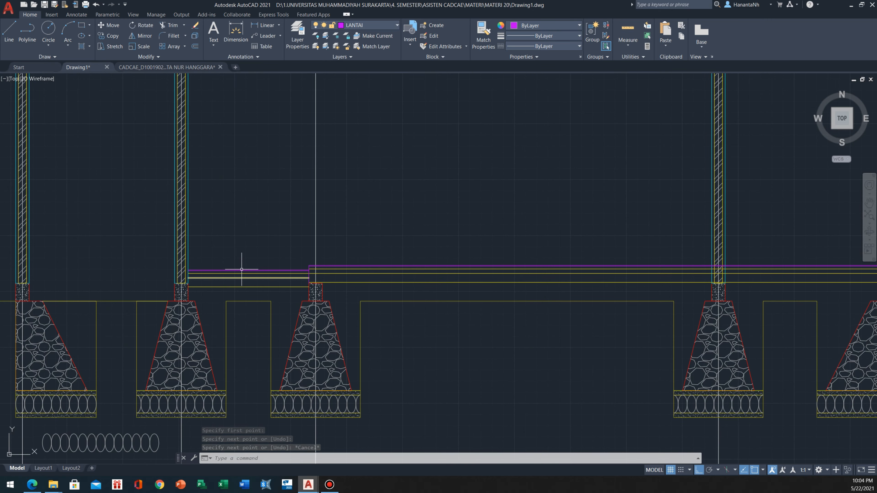
pyautogui.scroll(-2, 256, 263)
pyautogui.moveTo(330, 241); pyautogui.dragTo(271, 204, button='middle')
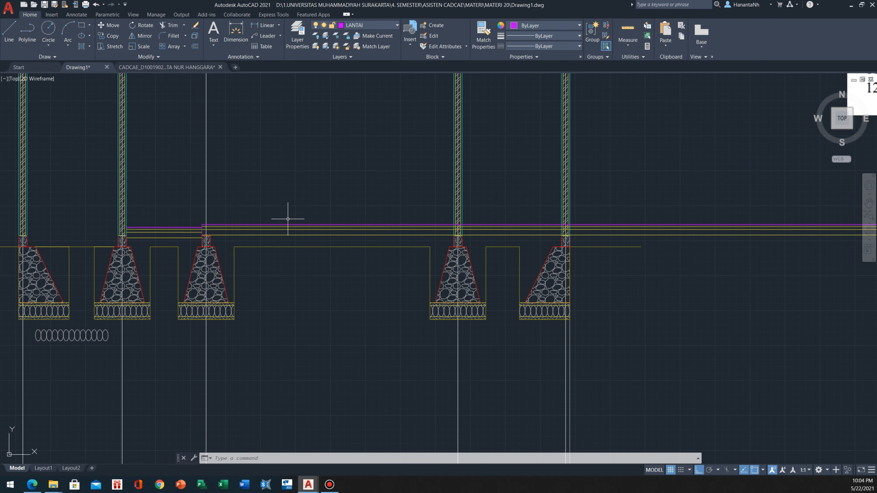
pyautogui.moveTo(147, 191); pyautogui.dragTo(227, 216, button='middle')
pyautogui.scroll(-2, 231, 215)
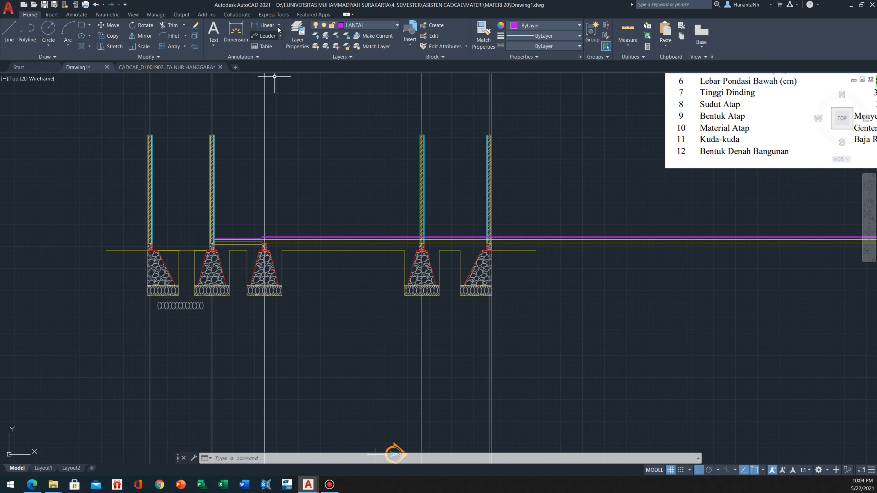
pyautogui.click(368, 25)
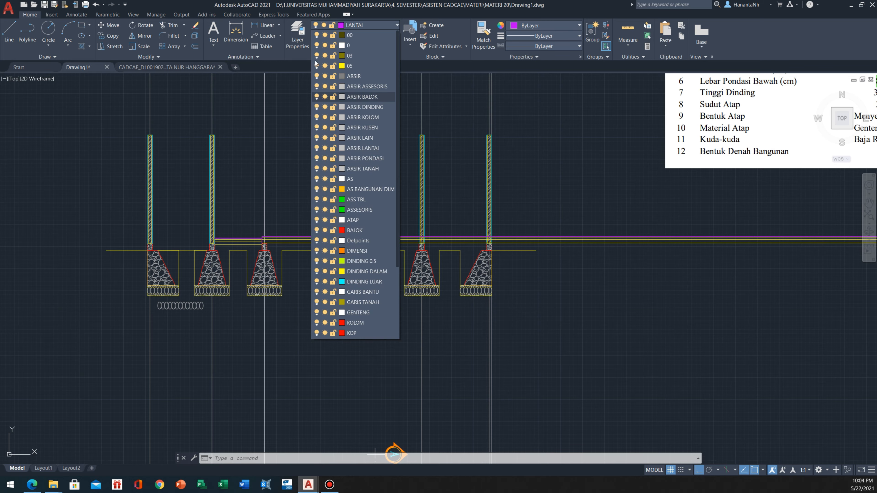
pyautogui.click(316, 46)
# Check the width and height of the hatched ring beam above the wall in the finished reference section
pyautogui.scroll(-4, 294, 222)
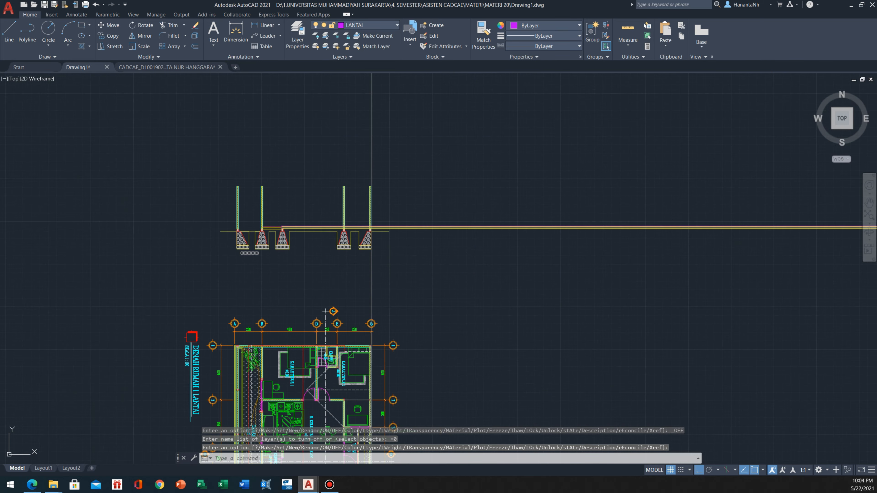
pyautogui.scroll(6, 285, 244)
pyautogui.scroll(-2, 317, 255)
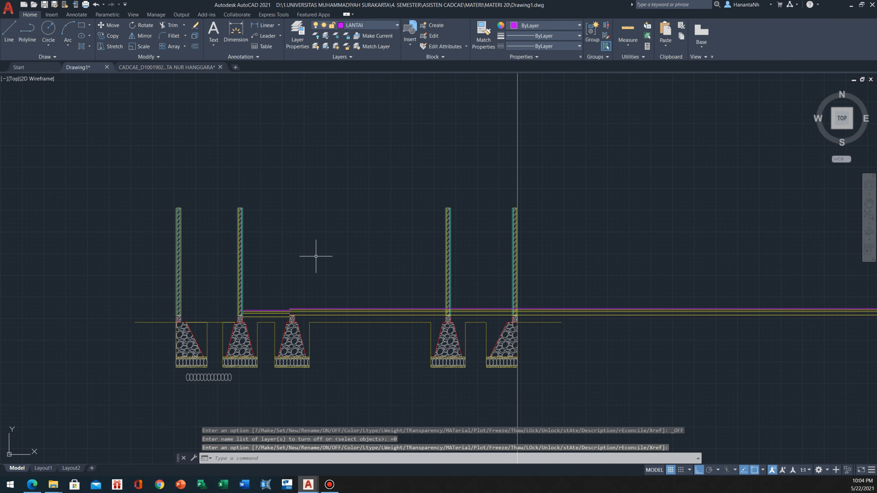
pyautogui.scroll(-2, 275, 210)
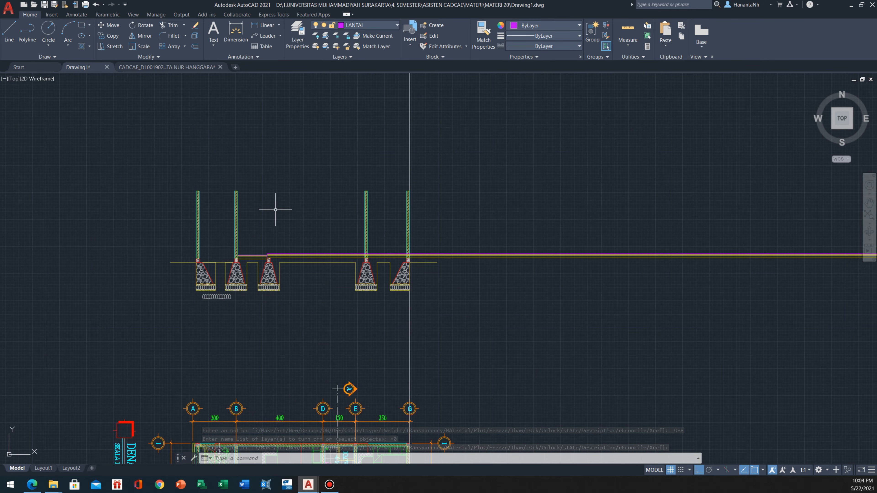
pyautogui.scroll(4, 275, 209)
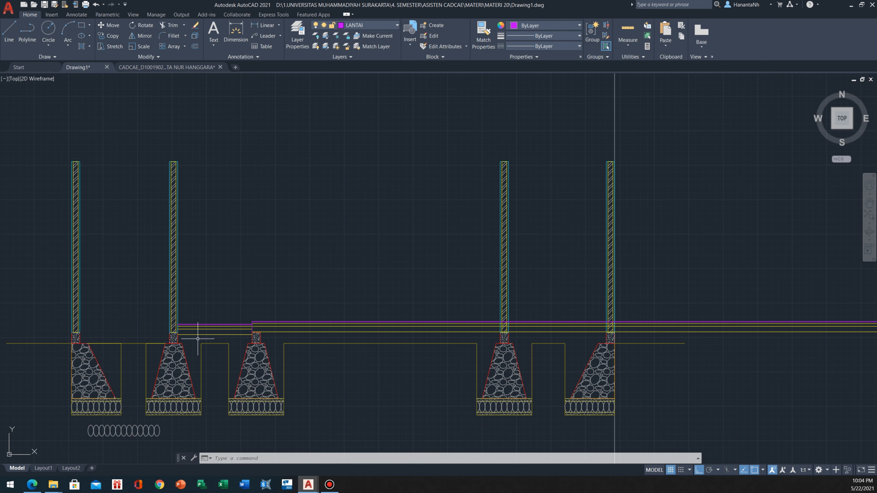
pyautogui.scroll(4, 150, 347)
pyautogui.scroll(4, 187, 304)
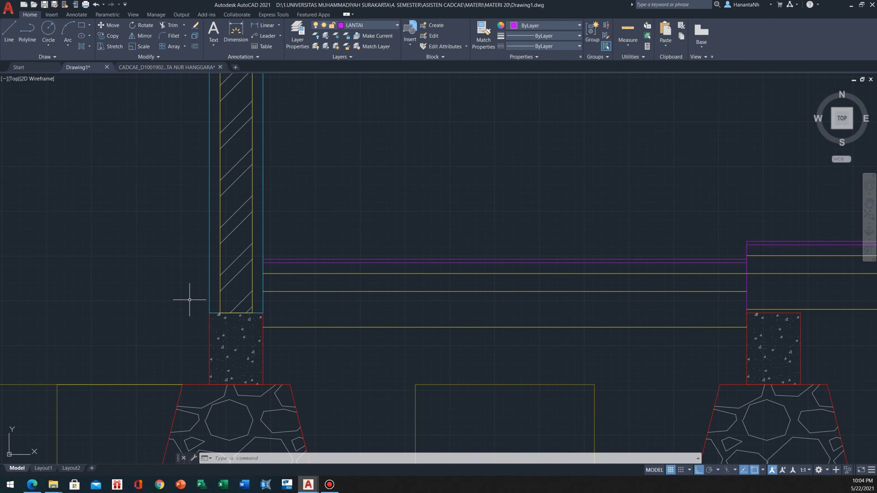
pyautogui.scroll(-15, 231, 188)
pyautogui.scroll(3, 238, 280)
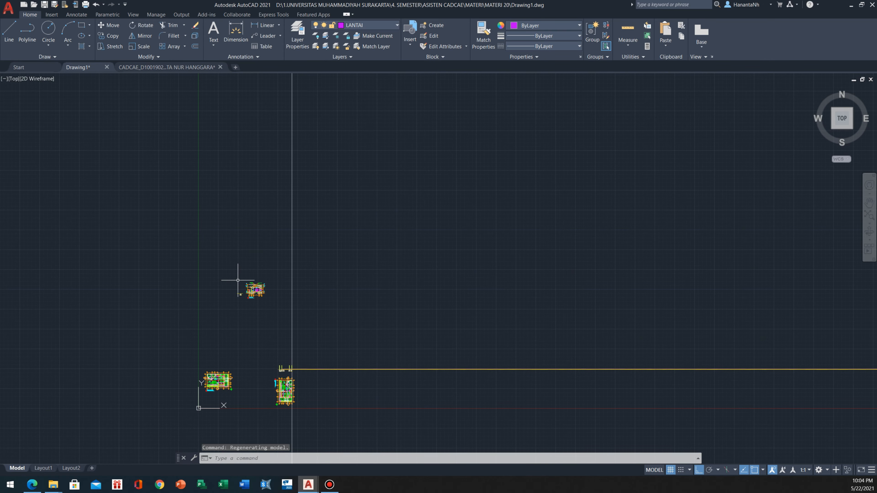
pyautogui.scroll(15, 237, 281)
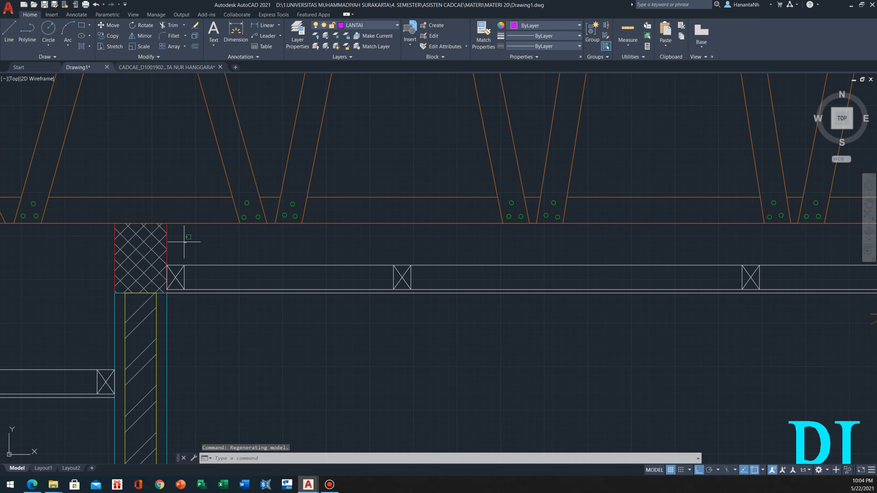
pyautogui.moveTo(184, 242); pyautogui.dragTo(143, 242)
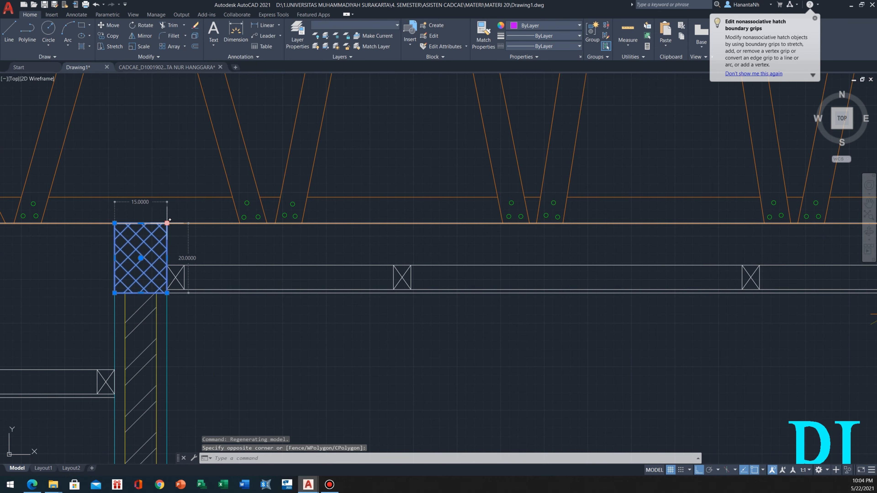
pyautogui.press('Escape')
pyautogui.scroll(-10, 169, 220)
pyautogui.moveTo(235, 275)
pyautogui.mouseDown(button='middle')
pyautogui.moveTo(259, 275)
pyautogui.moveTo(194, 181)
pyautogui.mouseUp(button='middle')
pyautogui.scroll(10, 317, 195)
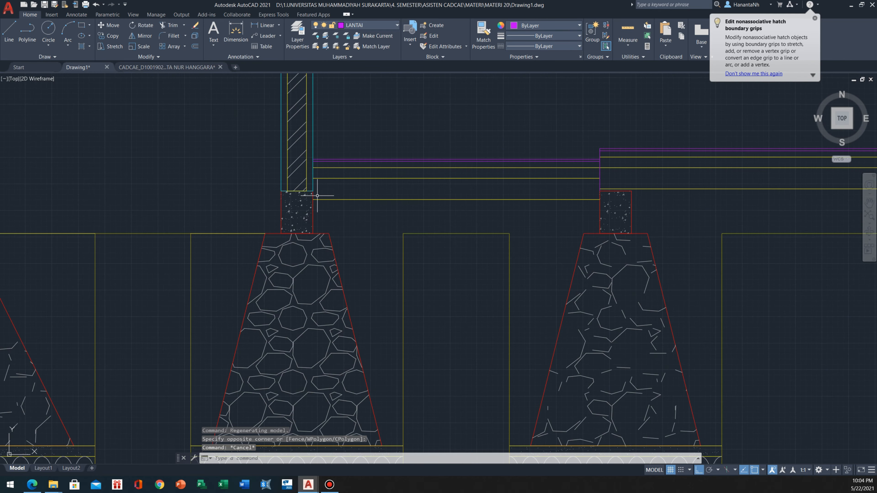
pyautogui.moveTo(317, 196); pyautogui.dragTo(259, 311, button='middle')
pyautogui.scroll(2, 231, 304)
pyautogui.scroll(-6, 199, 292)
pyautogui.scroll(4, 424, 285)
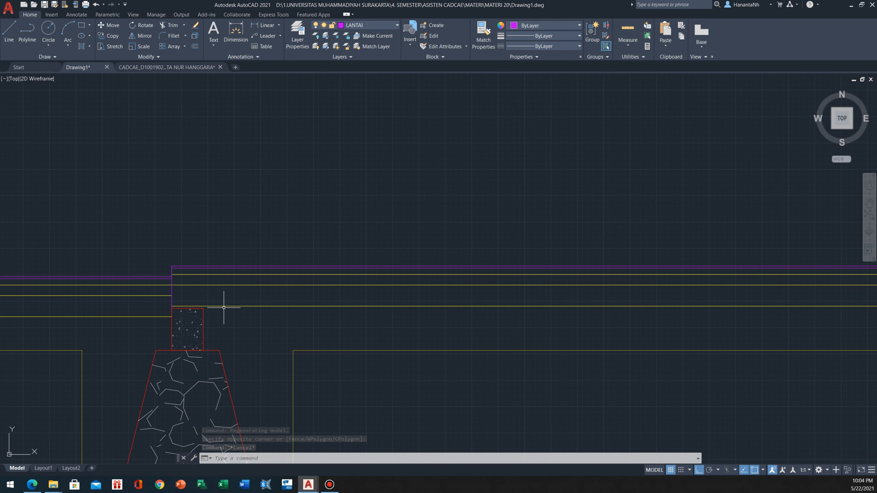
pyautogui.scroll(-5, 376, 287)
pyautogui.scroll(5, 590, 277)
pyautogui.moveTo(570, 320)
pyautogui.mouseDown(button='middle')
pyautogui.moveTo(473, 296)
pyautogui.moveTo(419, 303)
pyautogui.mouseUp(button='middle')
pyautogui.click(492, 299)
pyautogui.click(425, 304)
pyautogui.write('co')
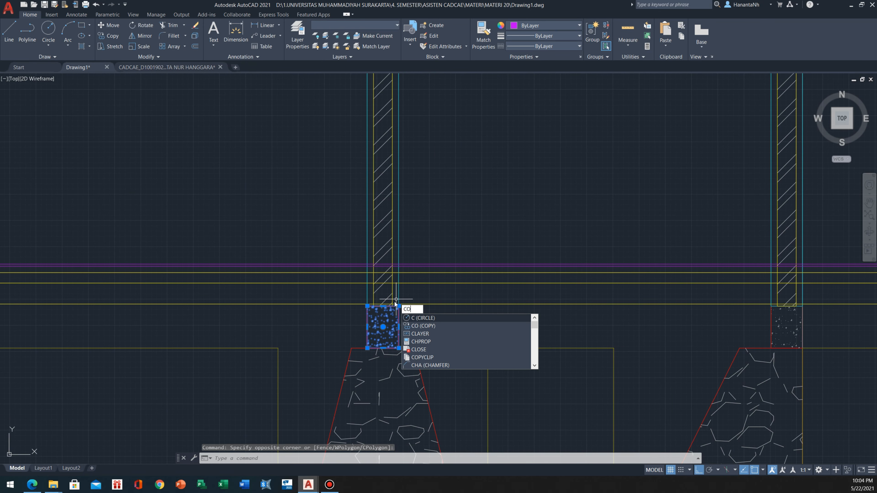
pyautogui.press('Return')
pyautogui.click(398, 349)
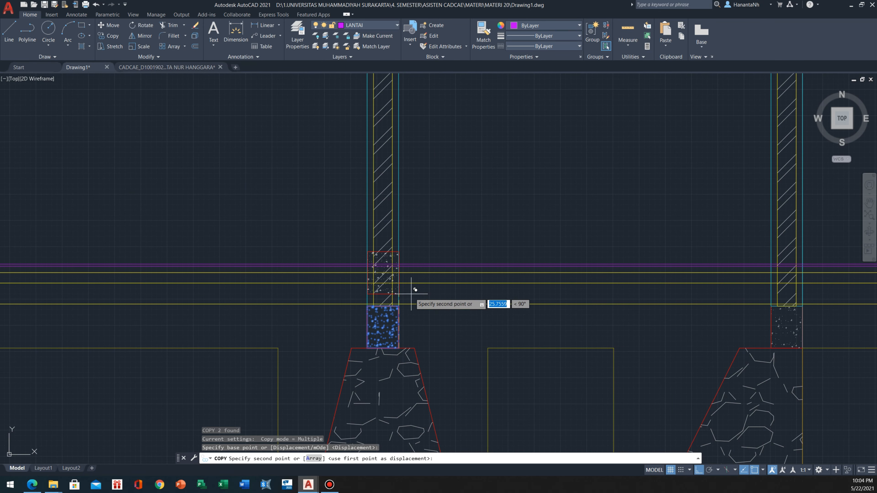
pyautogui.scroll(5, 405, 267)
pyautogui.scroll(-5, 366, 255)
pyautogui.press('Escape')
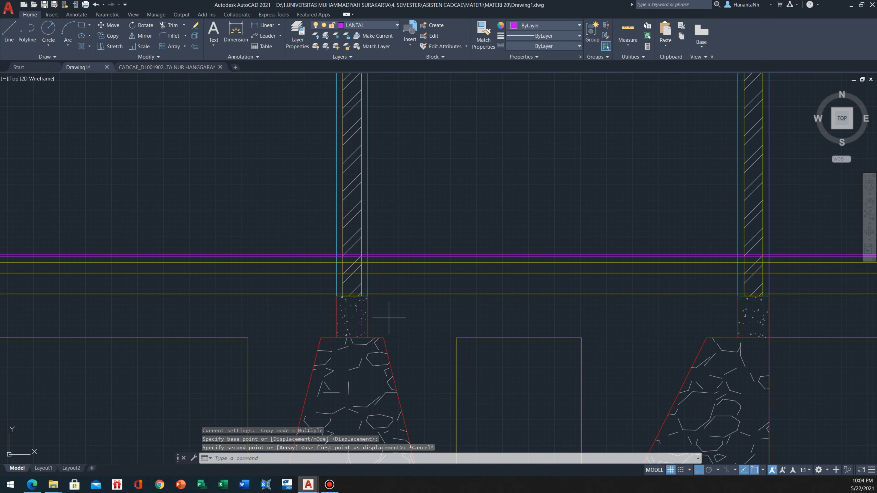
# Copy the hatched foundation beam under the second wall from the right straight up so it sits directly on top of the original
pyautogui.click(387, 317)
pyautogui.click(345, 324)
pyautogui.scroll(5, 388, 287)
pyautogui.press('Return')
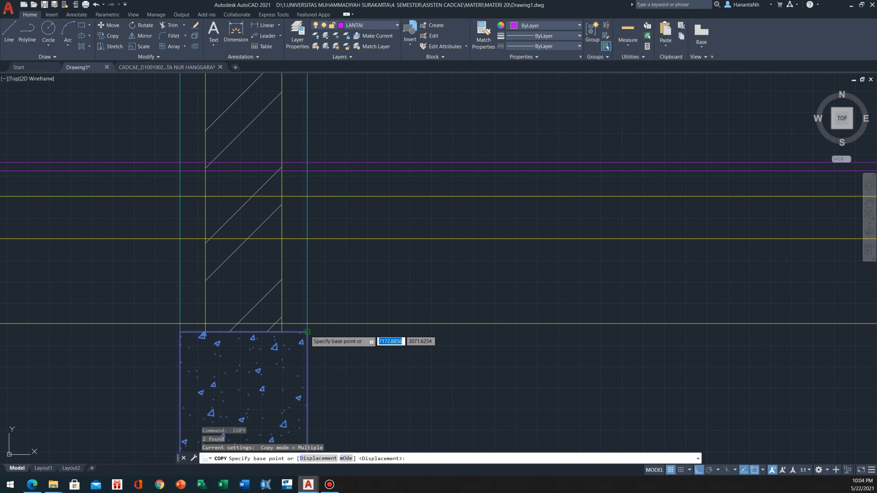
pyautogui.click(307, 331)
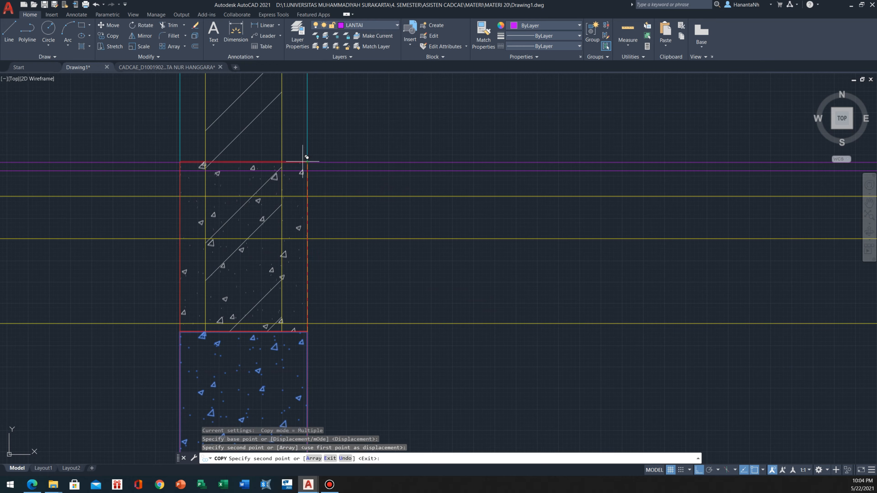
pyautogui.press('Escape')
pyautogui.click(125, 150)
pyautogui.click(309, 333)
pyautogui.scroll(-5, 368, 306)
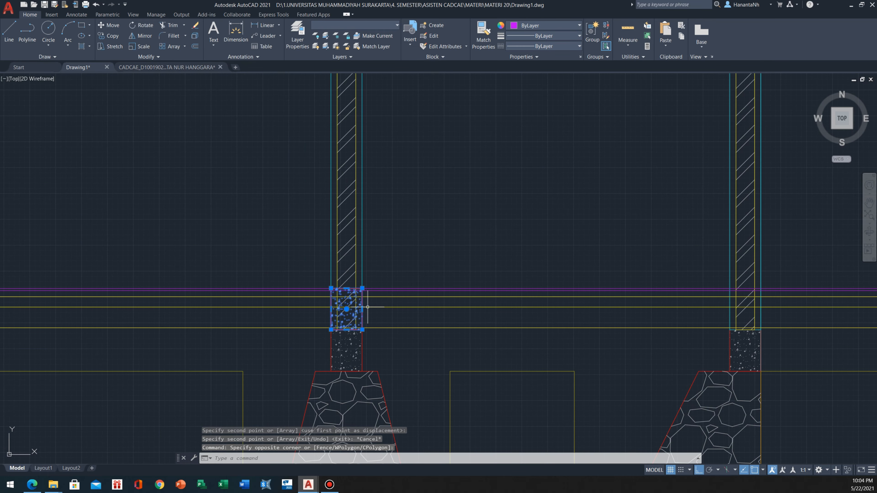
pyautogui.write('m')
pyautogui.press('Return')
pyautogui.click(400, 342)
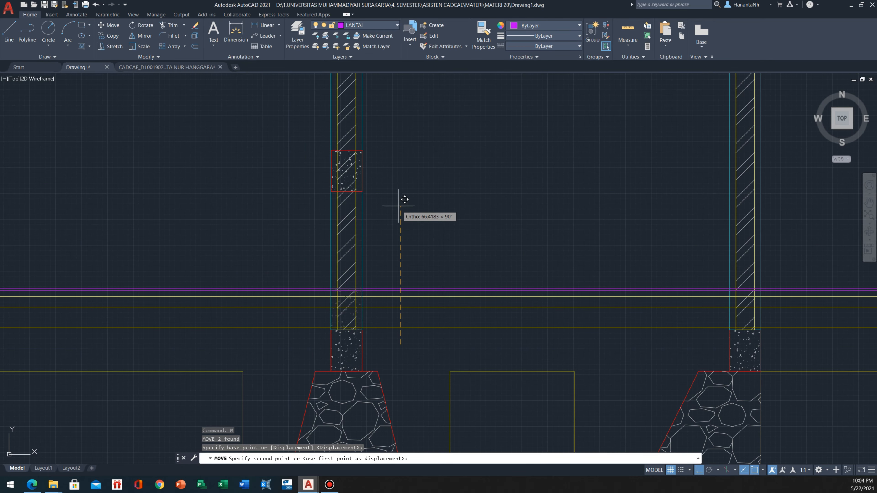
pyautogui.press('Escape')
pyautogui.scroll(2, 350, 334)
pyautogui.scroll(3, 353, 255)
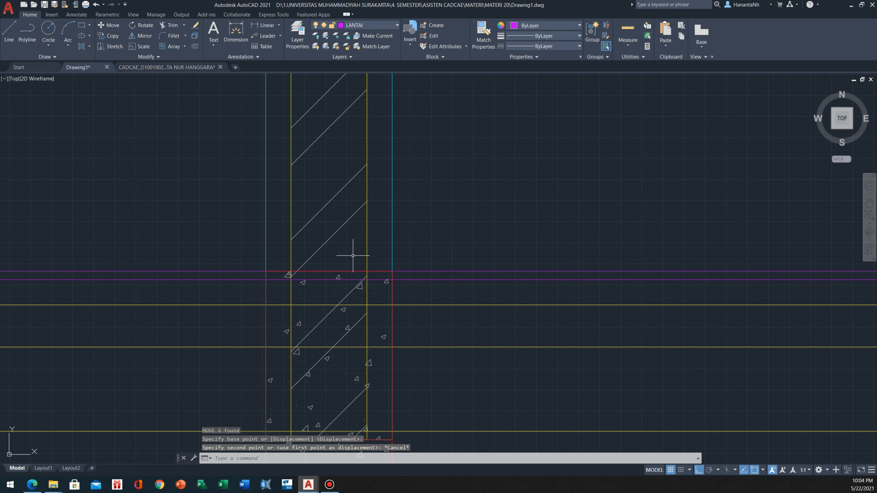
pyautogui.scroll(-4, 385, 275)
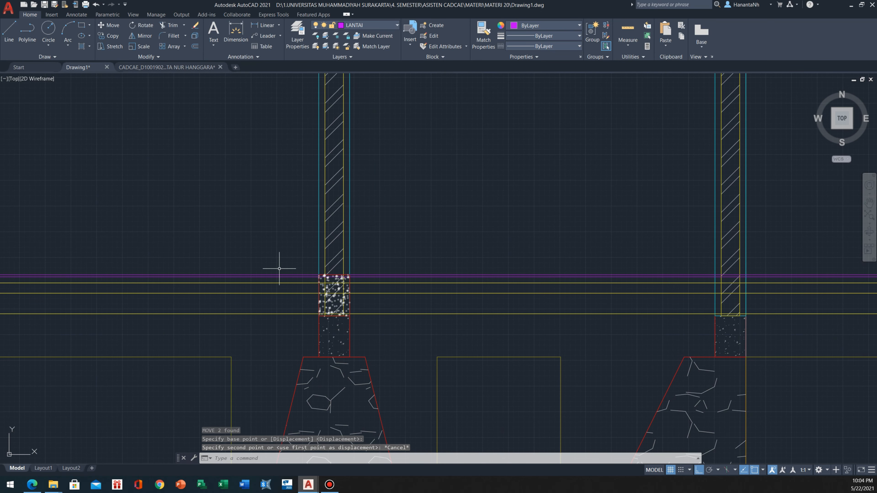
pyautogui.click(275, 259)
pyautogui.click(407, 342)
pyautogui.press('Escape')
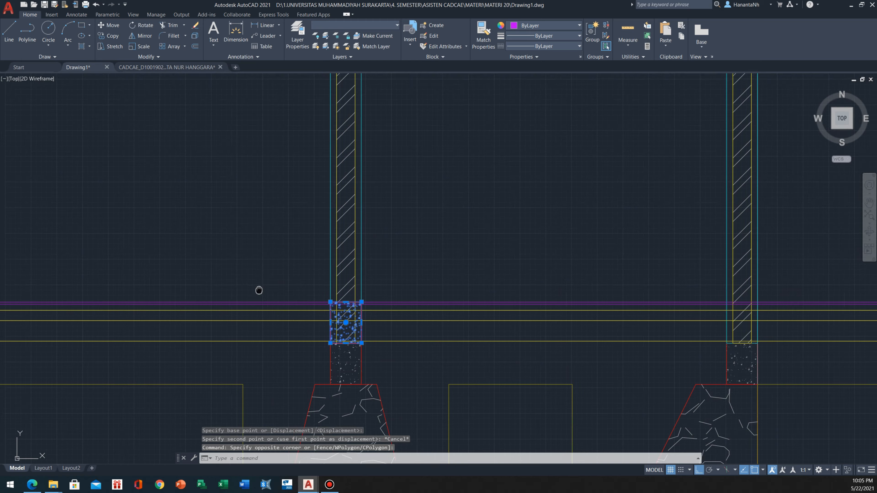
# Offset the upper floor's top line 400 upward to mark the level of the ring beams
pyautogui.moveTo(256, 290); pyautogui.dragTo(344, 302, button='middle')
pyautogui.write('O')
pyautogui.press('Return')
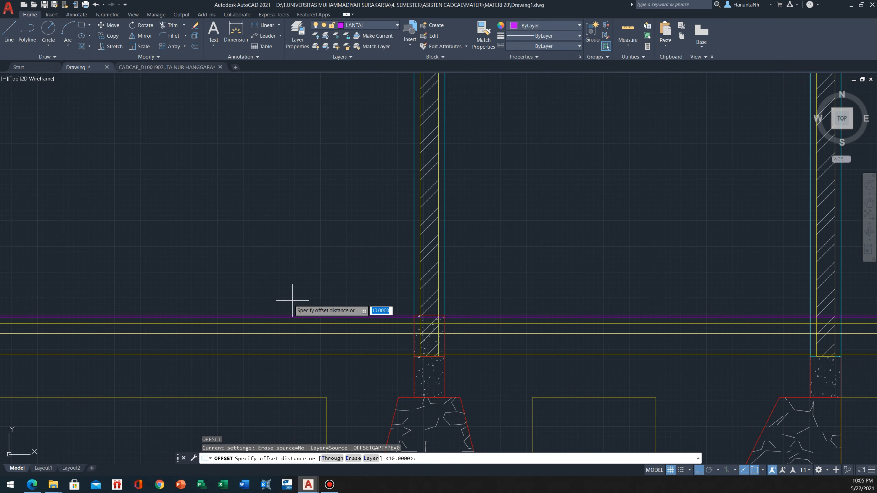
pyautogui.moveTo(290, 299); pyautogui.dragTo(400, 322, button='middle')
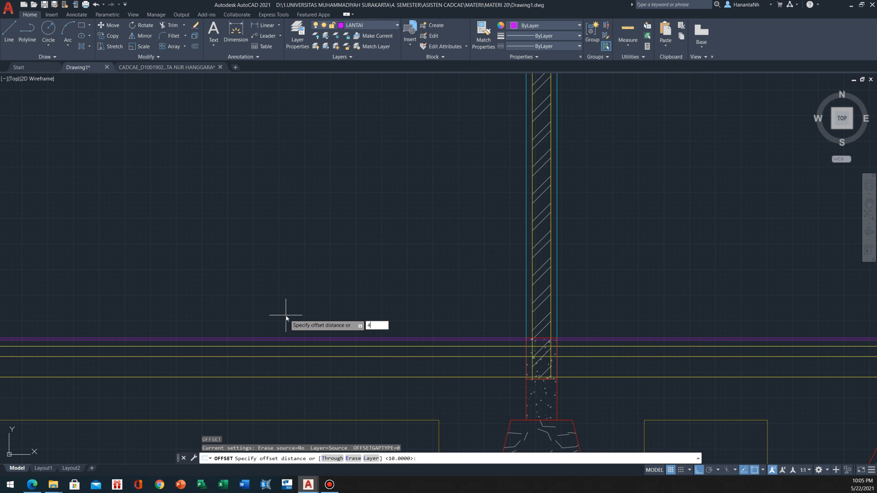
pyautogui.write('4000')
pyautogui.press('Return')
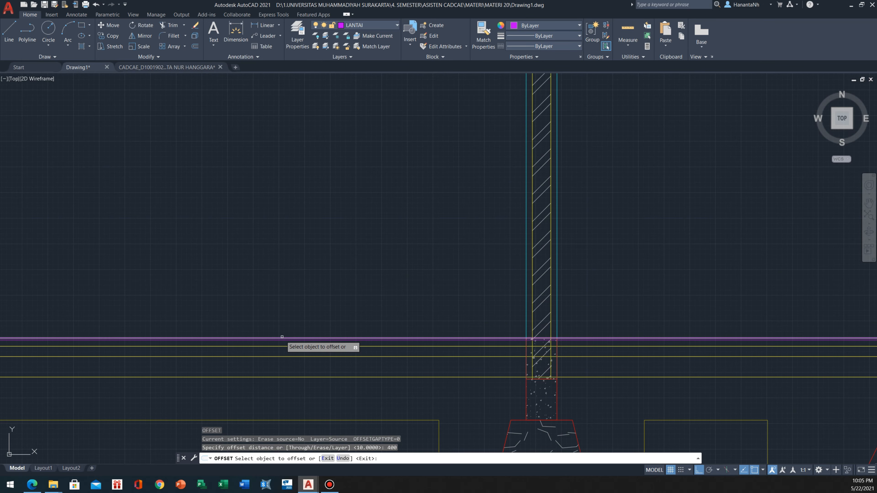
pyautogui.click(281, 338)
pyautogui.scroll(-6, 284, 322)
pyautogui.click(296, 257)
pyautogui.press('Escape')
# Move the copied hatched beam from its top-edge midpoint straight up so its top meets the new 400 offset line
pyautogui.scroll(6, 337, 313)
pyautogui.click(270, 293)
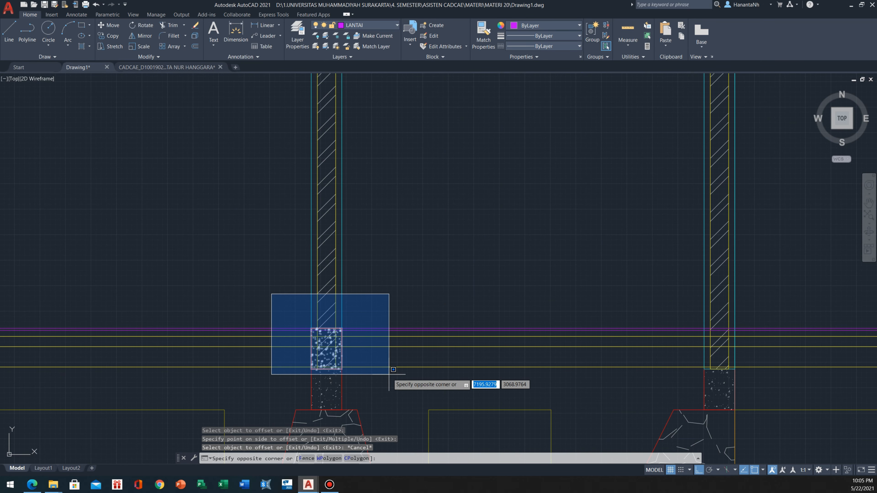
pyautogui.click(394, 376)
pyautogui.write('m')
pyautogui.press('Return')
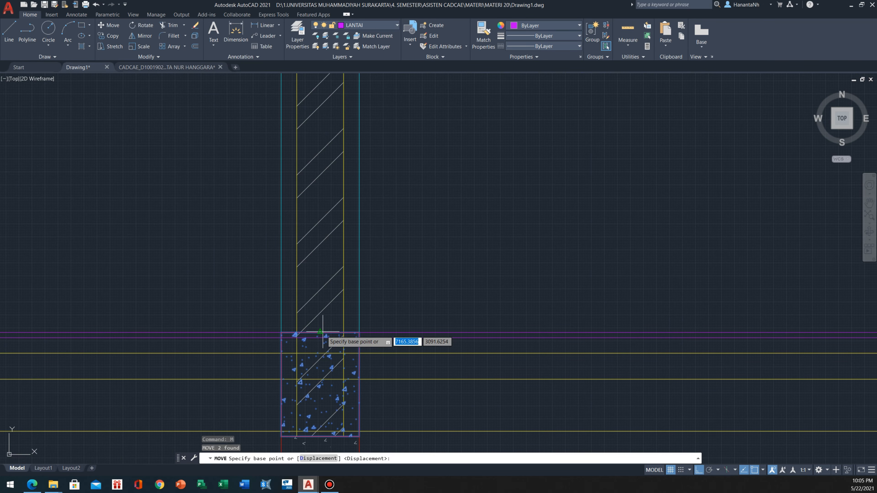
pyautogui.click(326, 329)
pyautogui.scroll(-5, 327, 330)
pyautogui.scroll(4, 313, 144)
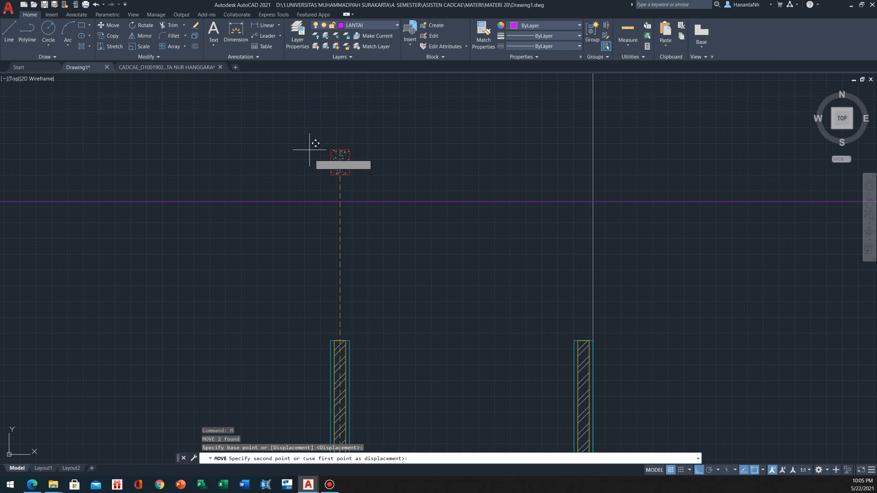
pyautogui.click(340, 199)
pyautogui.press('Escape')
# Stretch the top of the hatched wall below the raised beam, including its outlines, up to the beam's underside
pyautogui.moveTo(345, 266); pyautogui.dragTo(377, 227, button='middle')
pyautogui.scroll(-2, 376, 232)
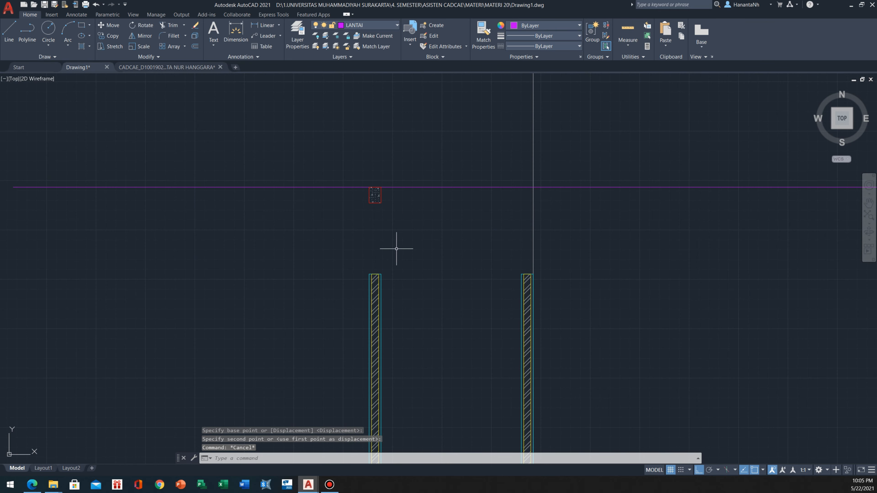
pyautogui.click(397, 249)
pyautogui.click(366, 288)
pyautogui.scroll(2, 372, 282)
pyautogui.click(377, 270)
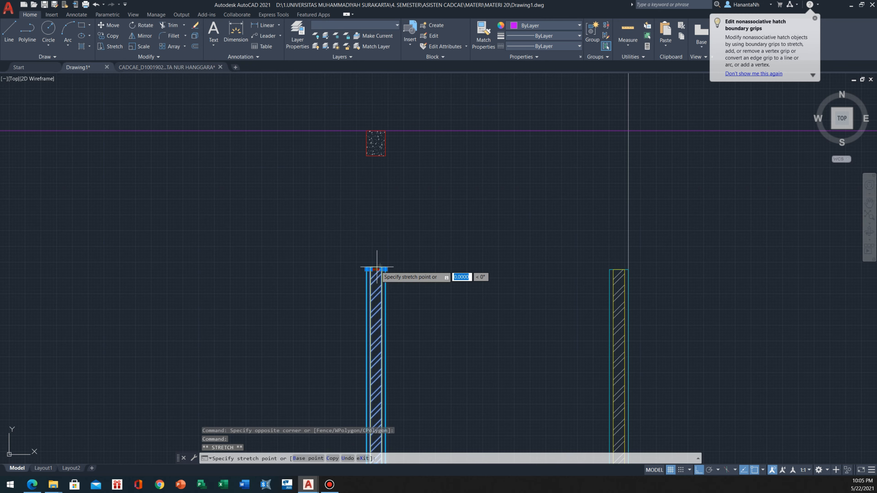
pyautogui.press('Escape')
pyautogui.scroll(-4, 379, 153)
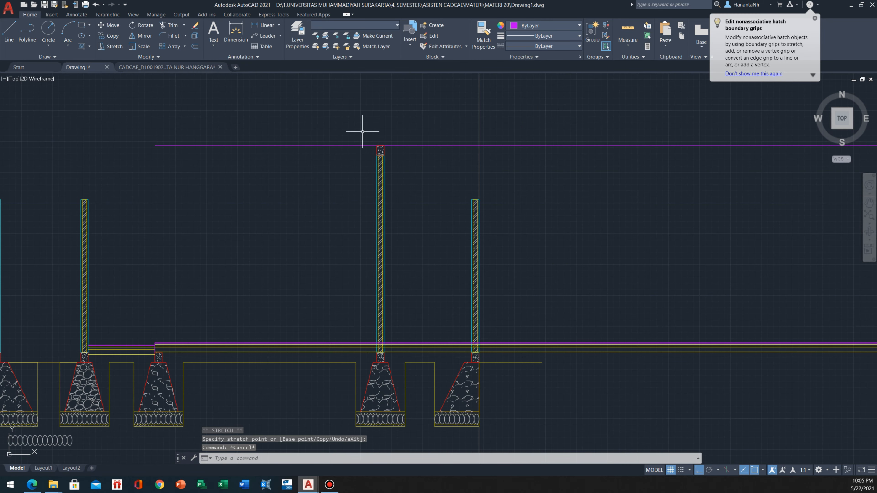
# Copy the ring beam above the second wall from the left, using the foundation beams' upper-left corners as reference points
pyautogui.click(362, 133)
pyautogui.click(407, 175)
pyautogui.write('co')
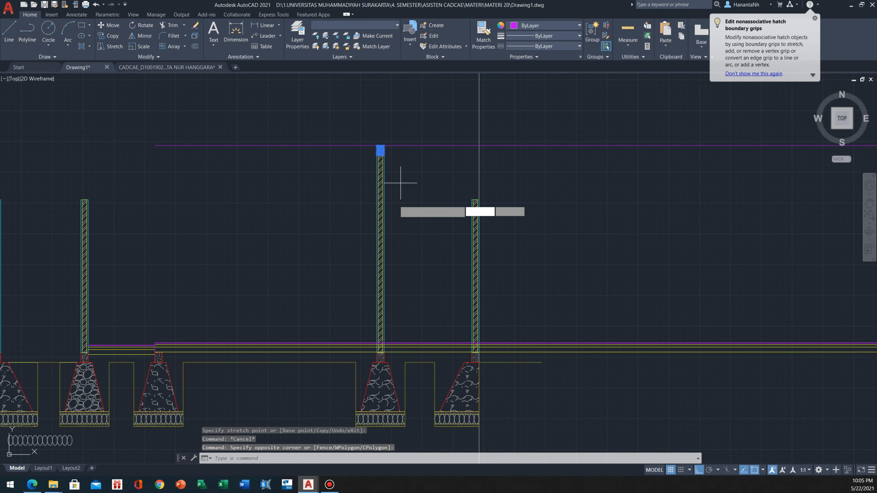
pyautogui.press('Return')
pyautogui.scroll(5, 375, 352)
pyautogui.click(397, 353)
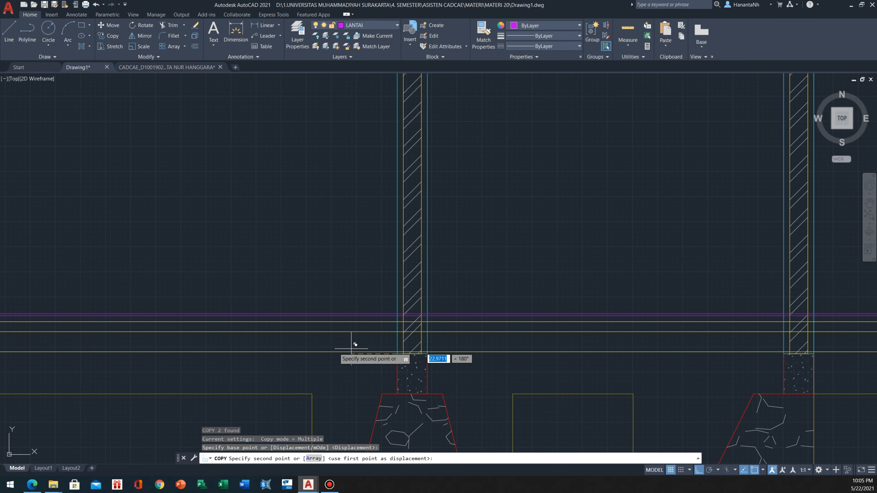
pyautogui.scroll(-6, 544, 339)
pyautogui.scroll(6, 219, 368)
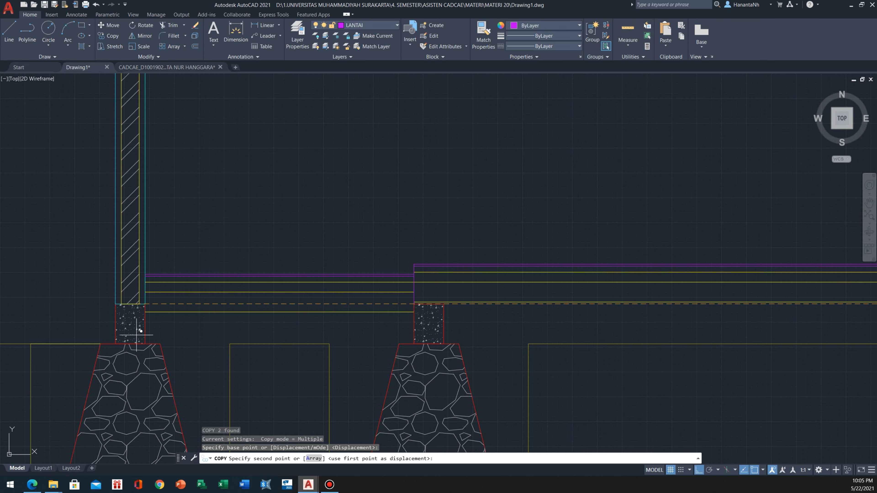
pyautogui.scroll(4, 114, 306)
pyautogui.click(123, 300)
pyautogui.scroll(-8, 84, 306)
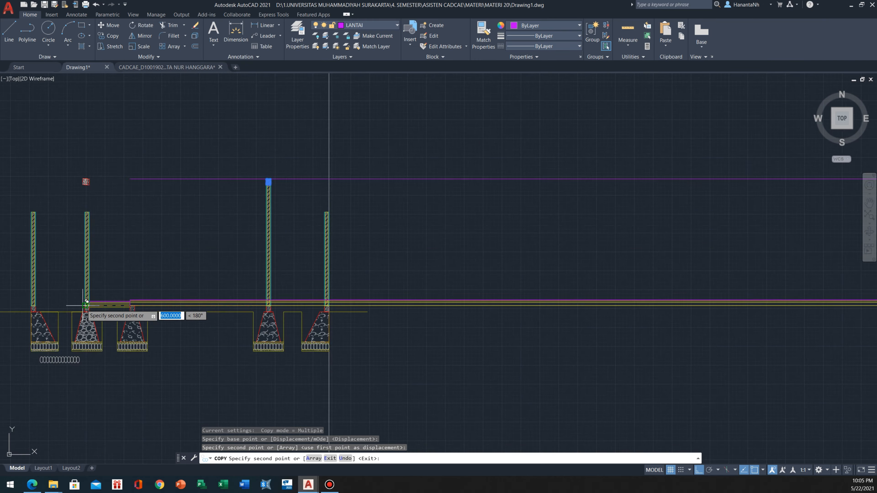
# Place another ring beam copy above the foundation at the floor step, using that foundation beam's upper-left corner, and finish copying
pyautogui.moveTo(143, 308); pyautogui.dragTo(321, 192, button='middle')
pyautogui.scroll(-2, 321, 192)
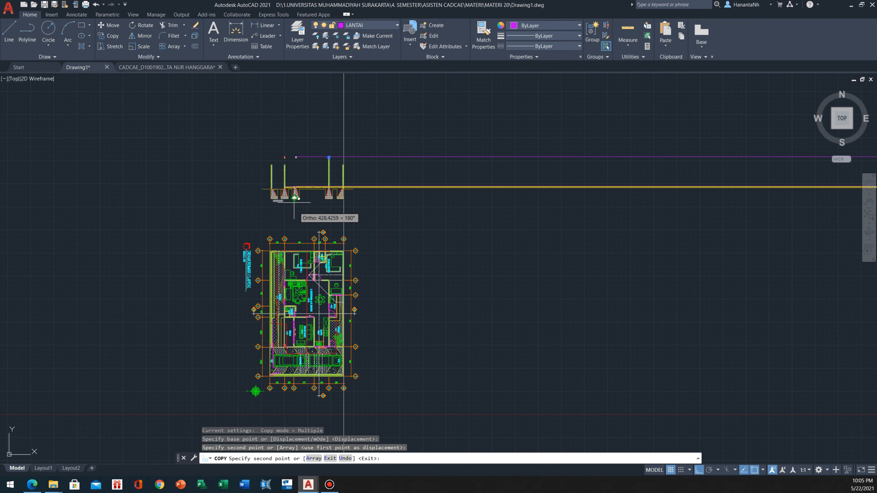
pyautogui.scroll(8, 290, 179)
pyautogui.moveTo(378, 329); pyautogui.dragTo(212, 199, button='middle')
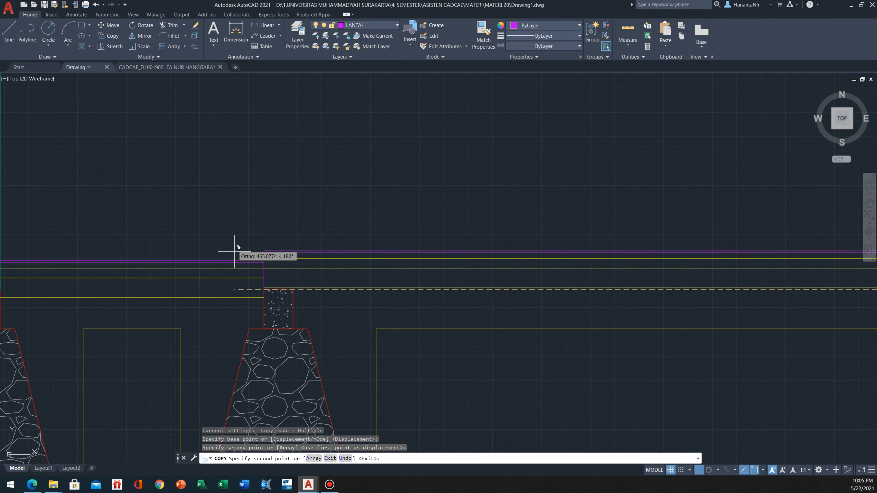
pyautogui.click(265, 292)
pyautogui.scroll(-14, 262, 259)
pyautogui.press('Escape')
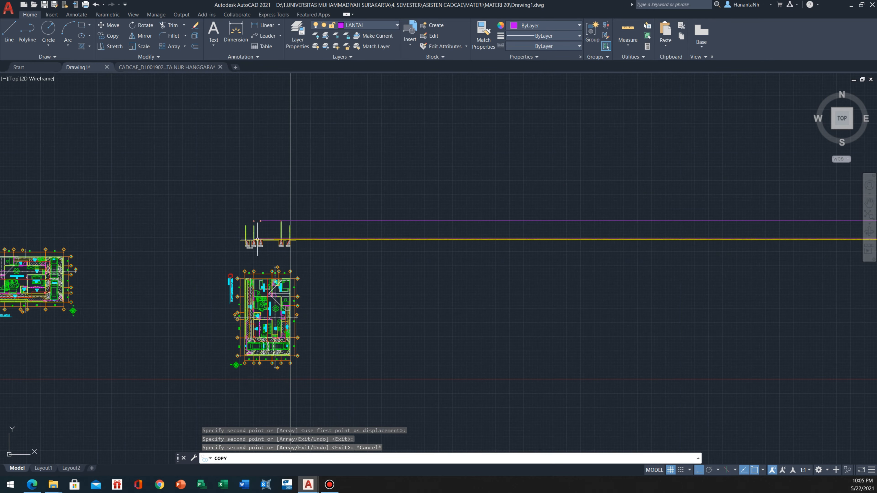
pyautogui.scroll(4, 255, 309)
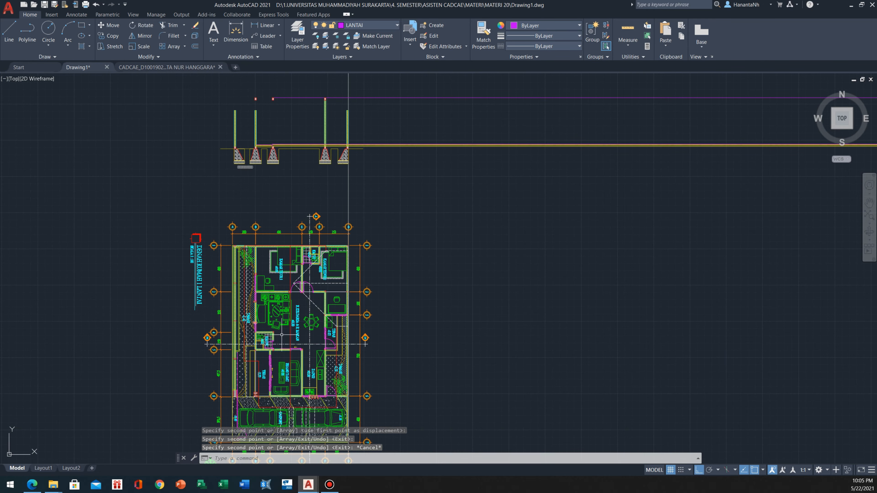
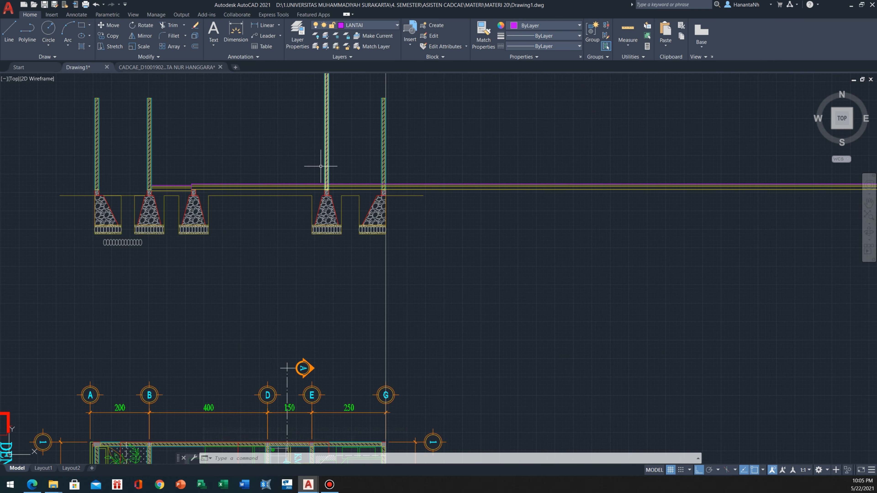
# Stretch the top of the second wall from the left, including its outlines, up to the underside of its ring beam
pyautogui.moveTo(321, 166); pyautogui.dragTo(368, 324, button='middle')
pyautogui.scroll(2, 179, 250)
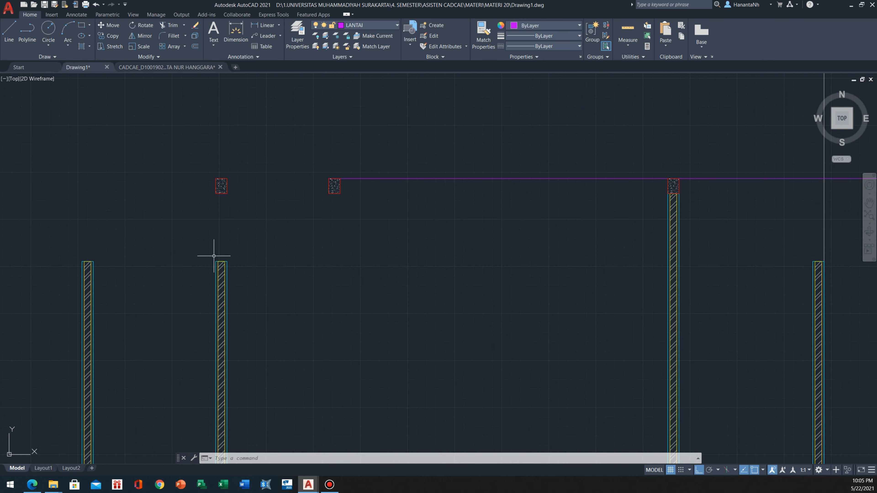
pyautogui.click(231, 241)
pyautogui.click(202, 304)
pyautogui.scroll(2, 221, 257)
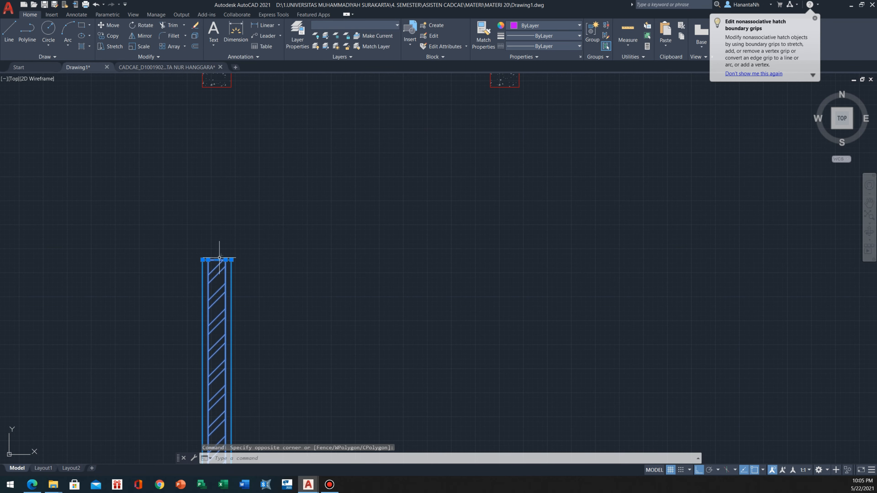
pyautogui.click(219, 259)
pyautogui.moveTo(203, 128); pyautogui.dragTo(215, 180, button='middle')
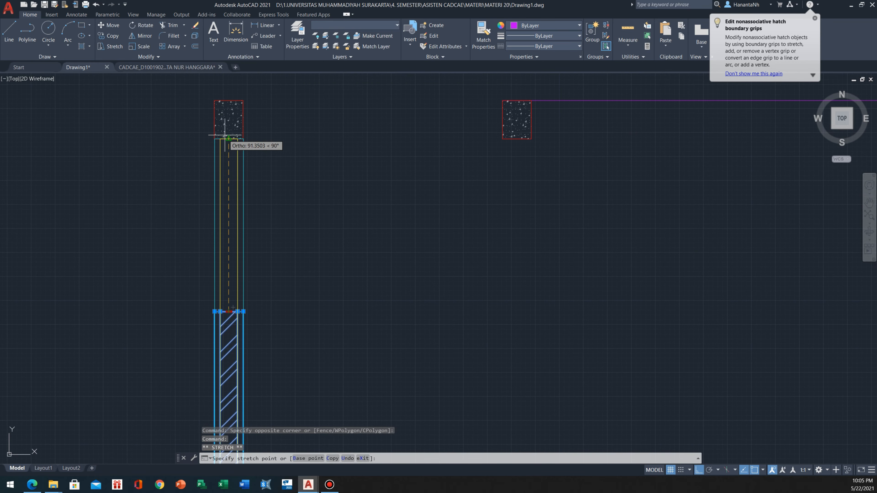
pyautogui.scroll(-8, 226, 136)
pyautogui.press('Escape')
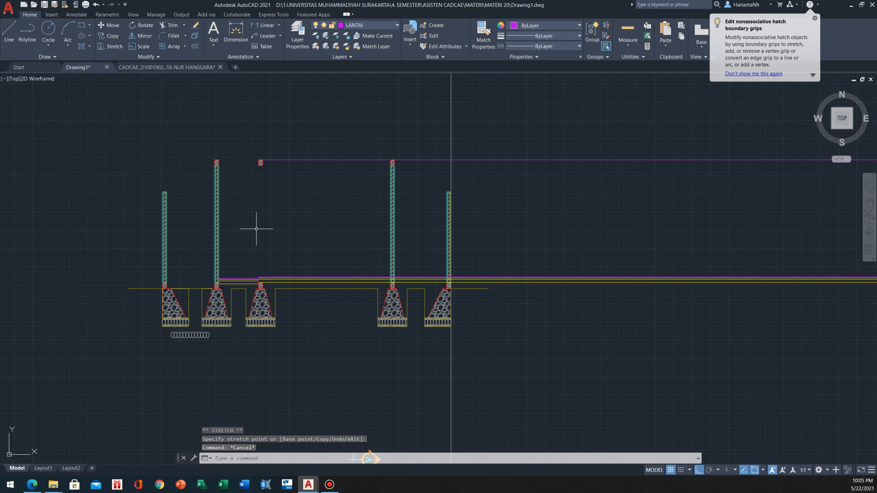
# Copy the extended second wall with its hatch and outlines to beneath the ring beam at the floor step, using top-edge midpoints
pyautogui.scroll(2, 254, 229)
pyautogui.click(221, 196)
pyautogui.scroll(2, 182, 145)
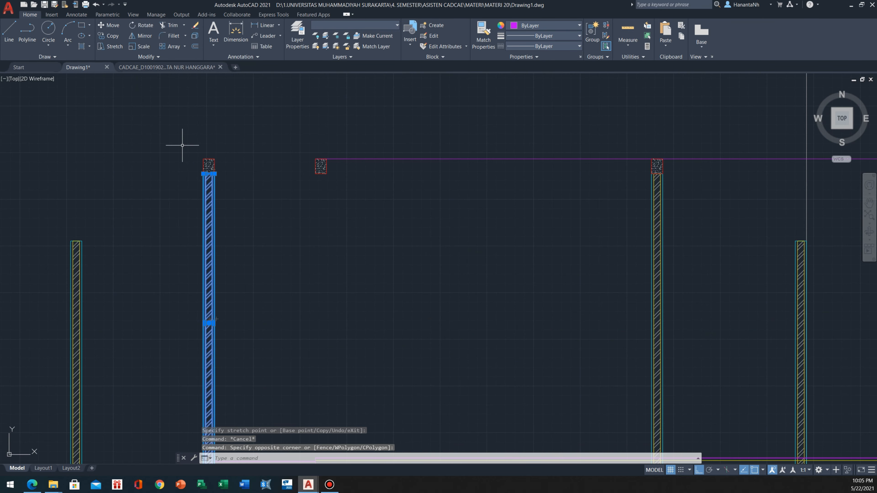
pyautogui.press('Return')
pyautogui.click(214, 174)
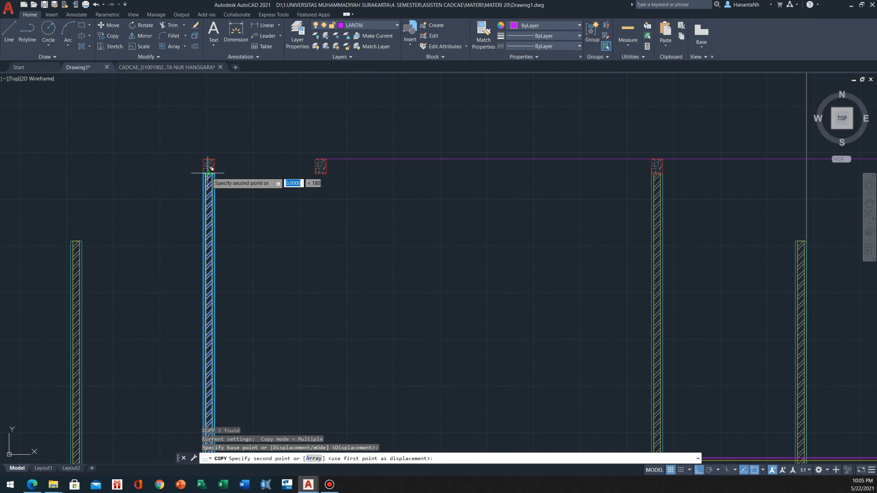
pyautogui.click(322, 172)
pyautogui.press('Escape')
pyautogui.scroll(-6, 321, 172)
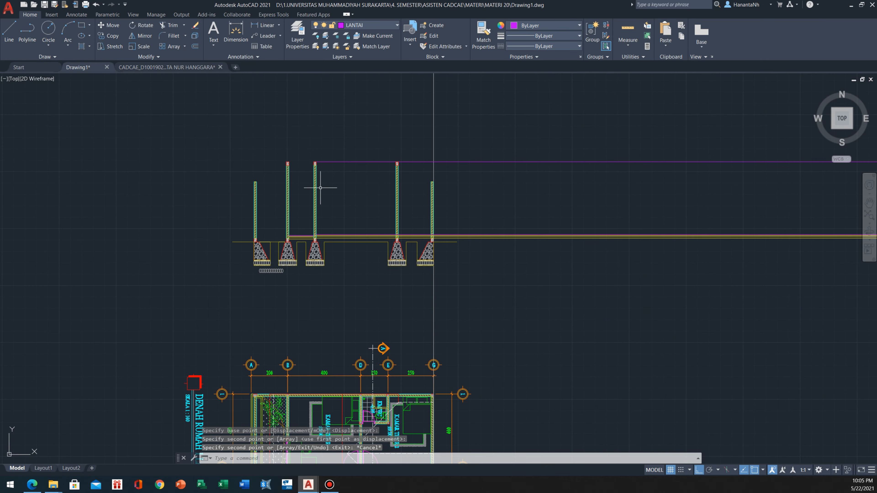
# Offset the top floor line of the higher floor upward by 216 to mark the opening height
pyautogui.scroll(4, 304, 213)
pyautogui.scroll(-4, 305, 212)
pyautogui.scroll(8, 304, 212)
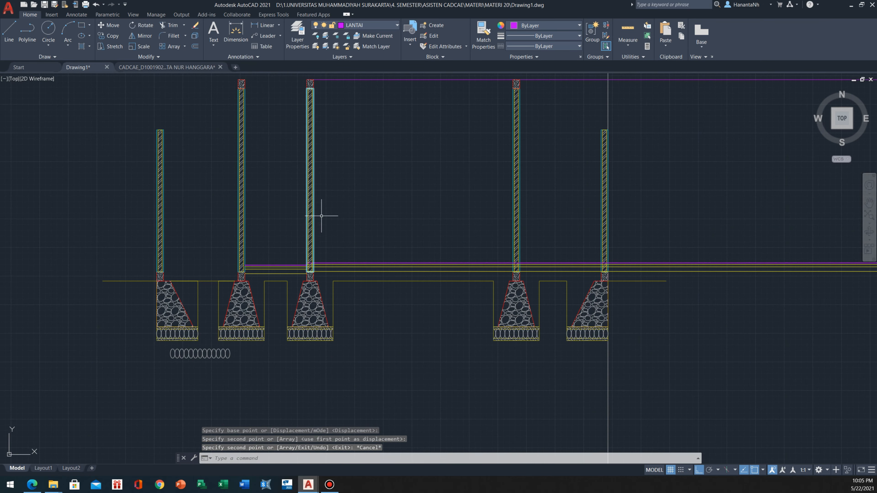
pyautogui.moveTo(335, 242); pyautogui.dragTo(362, 327, button='middle')
pyautogui.scroll(-6, 348, 314)
pyautogui.scroll(3, 372, 365)
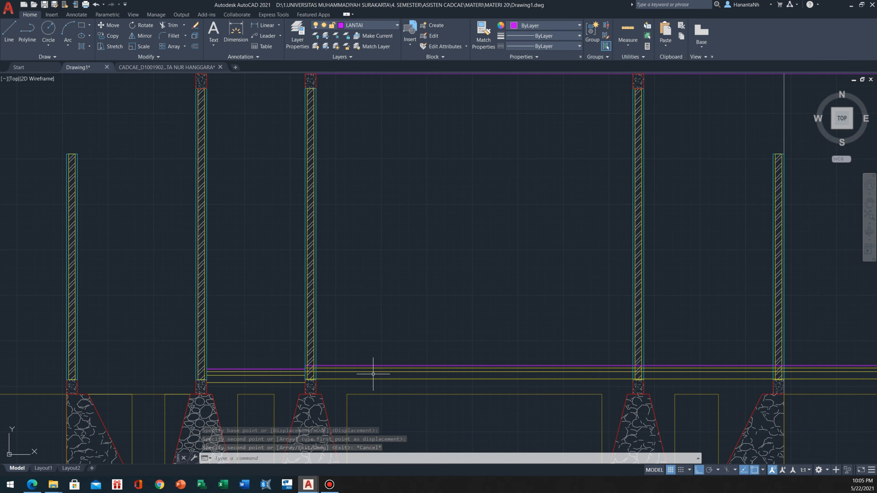
pyautogui.scroll(5, 268, 342)
pyautogui.scroll(2, 268, 341)
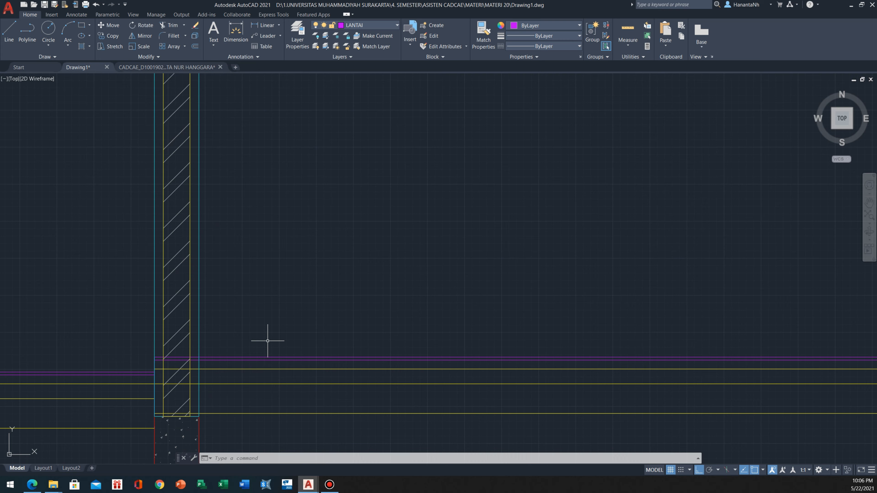
pyautogui.write('o')
pyautogui.press('Return')
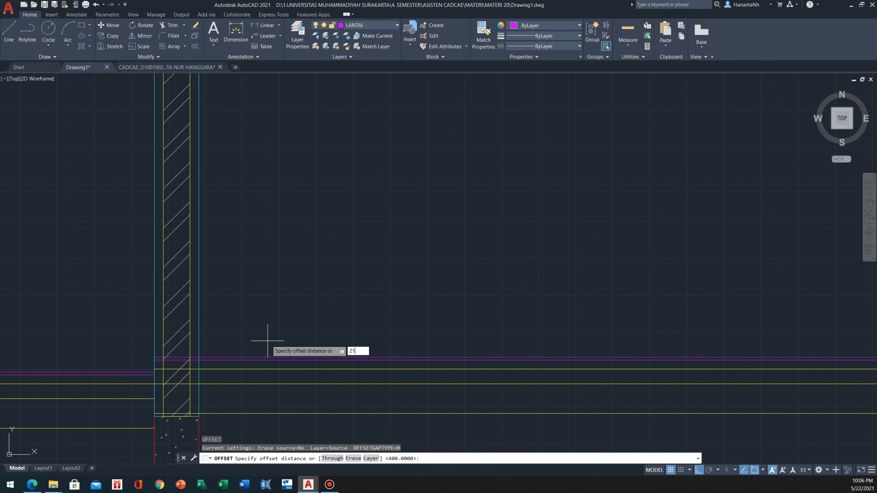
pyautogui.press('Return')
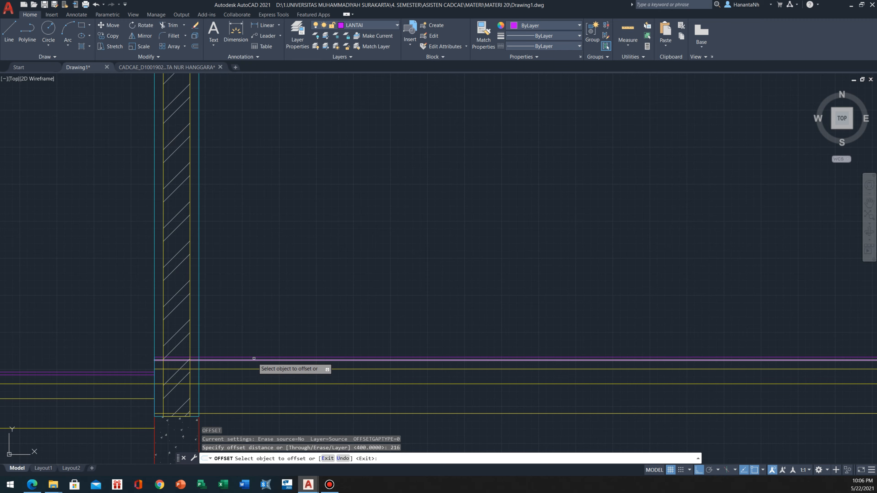
pyautogui.click(254, 357)
pyautogui.scroll(-5, 264, 255)
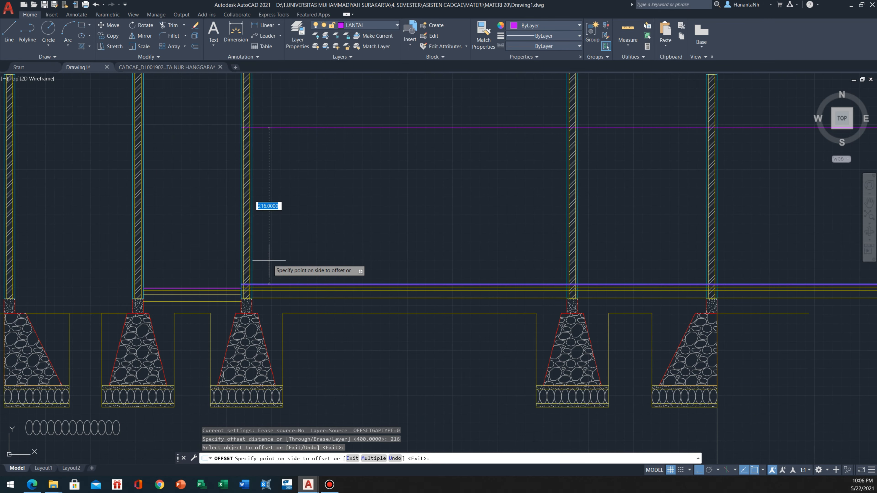
pyautogui.moveTo(264, 255); pyautogui.dragTo(284, 309, button='middle')
pyautogui.click(289, 257)
pyautogui.press('Escape')
# Stretch the bottom of the wall at the floor step, including its outlines, up to the 216 offset line
pyautogui.click(286, 239)
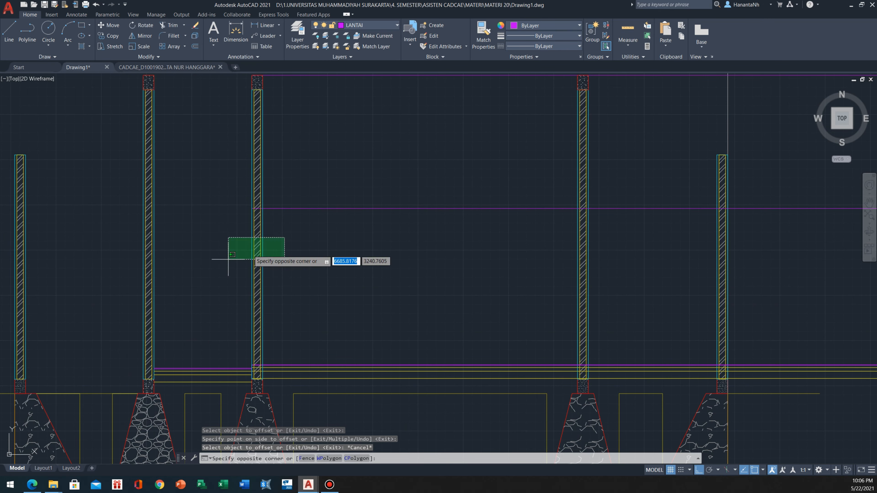
pyautogui.click(220, 263)
pyautogui.scroll(3, 260, 379)
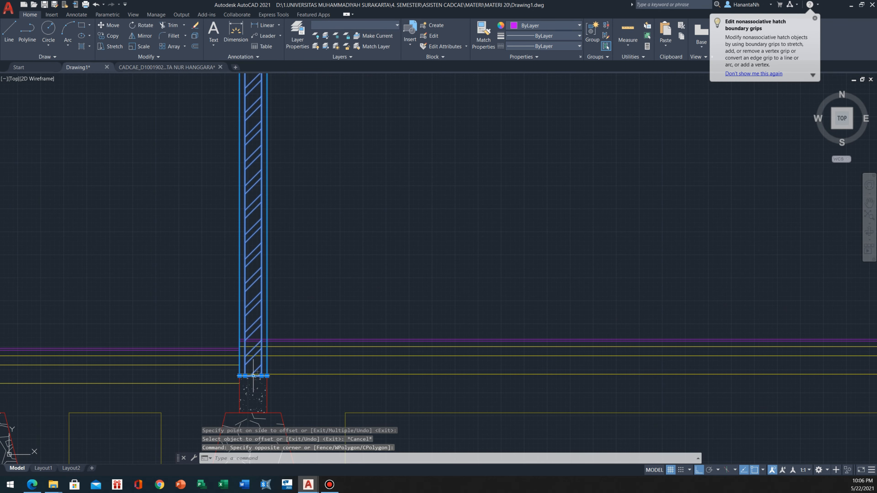
pyautogui.click(253, 375)
pyautogui.scroll(-5, 253, 376)
pyautogui.scroll(10, 255, 287)
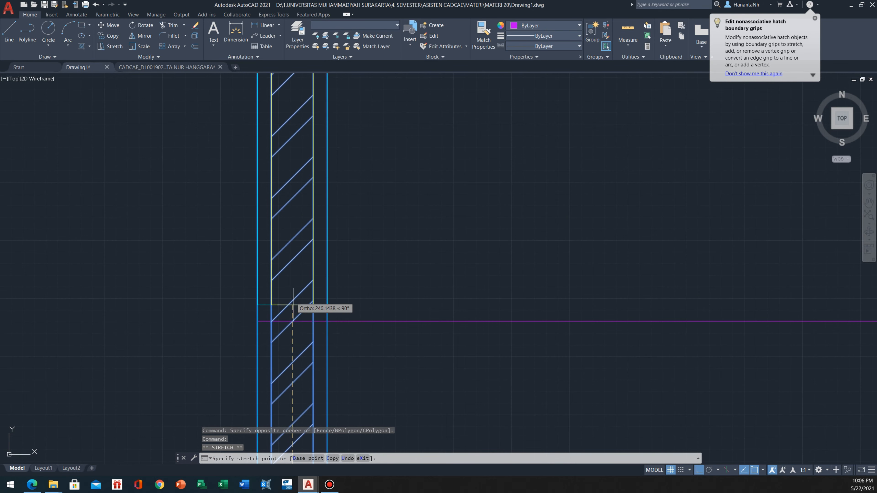
pyautogui.press('Escape')
pyautogui.scroll(-6, 293, 323)
# Erase the 216 offset guide line below the shortened wall
pyautogui.click(334, 284)
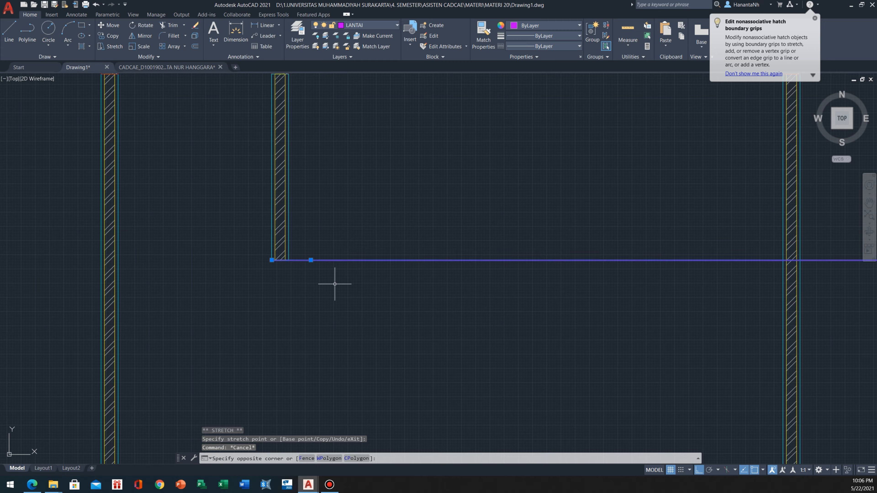
pyautogui.click(335, 284)
pyautogui.scroll(-6, 335, 284)
pyautogui.scroll(4, 335, 283)
pyautogui.write('e')
pyautogui.press('Return')
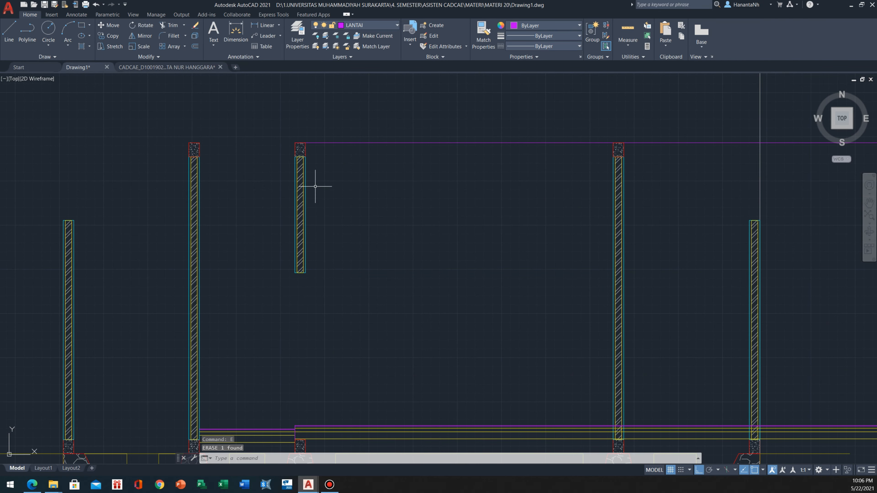
# Copy the ring beam above the shortened wall down to the wall's lower end, matching their lower-left corners, as a lintel
pyautogui.scroll(2, 307, 173)
pyautogui.scroll(-2, 279, 156)
pyautogui.click(271, 122)
pyautogui.click(325, 164)
pyautogui.moveTo(283, 128); pyautogui.dragTo(293, 145, button='middle')
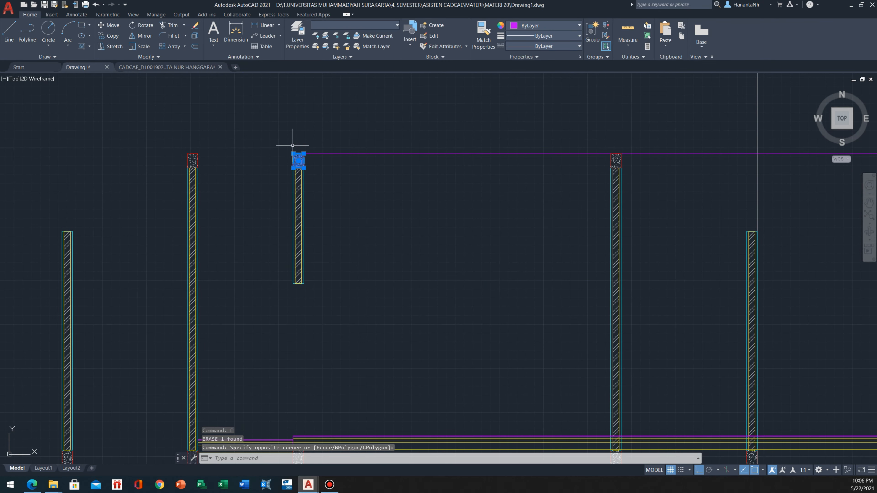
pyautogui.write('co')
pyautogui.press('Return')
pyautogui.scroll(3, 290, 160)
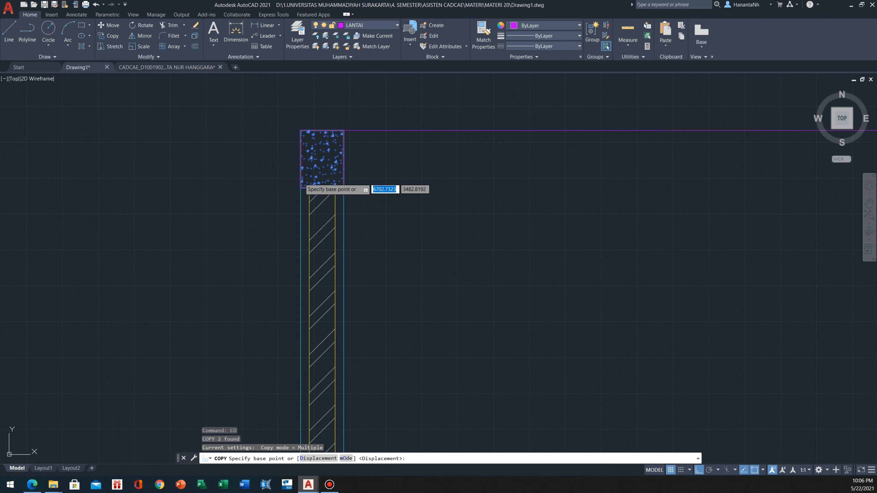
pyautogui.click(301, 189)
pyautogui.scroll(-1, 302, 159)
pyautogui.scroll(2, 303, 247)
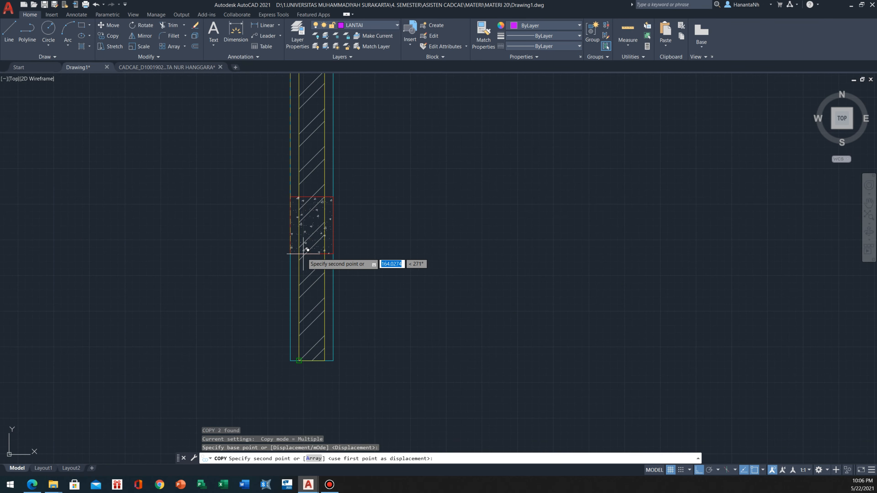
pyautogui.click(290, 362)
pyautogui.press('Escape')
# Stretch the bottom of the shortened wall, including its outlines, up to the top of the lintel beam
pyautogui.click(350, 268)
pyautogui.click(304, 276)
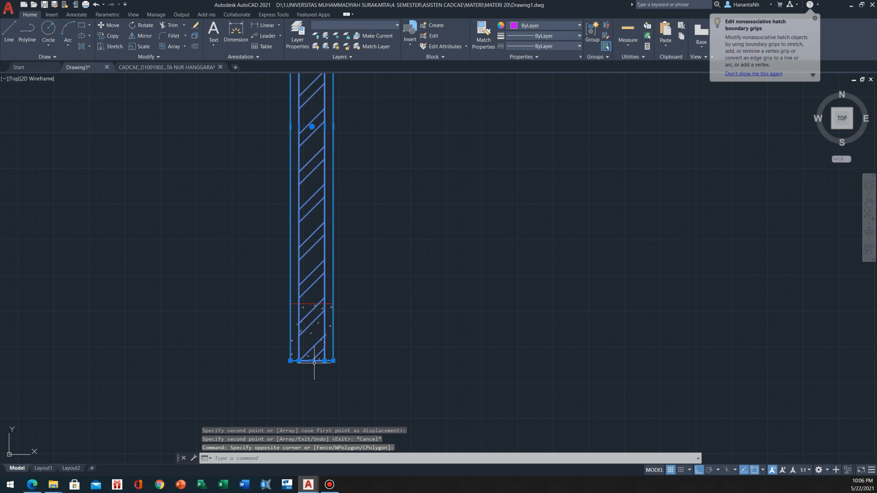
pyautogui.click(311, 360)
pyautogui.scroll(-4, 313, 310)
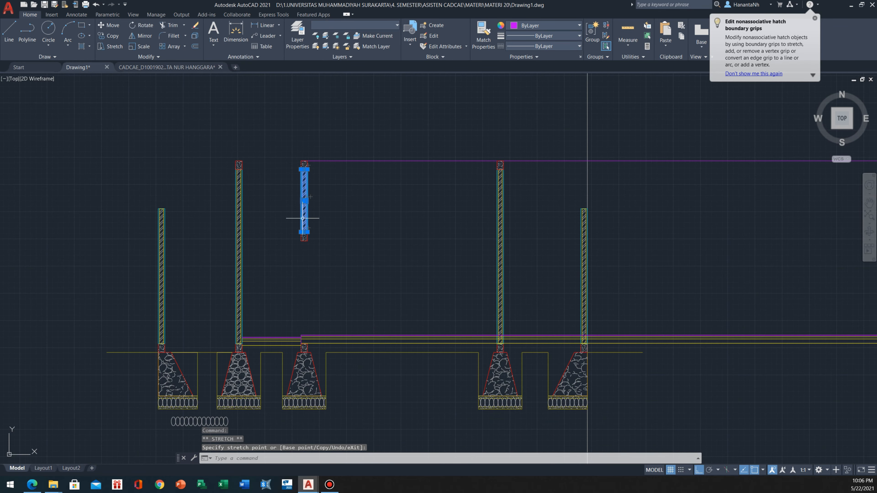
pyautogui.press('Escape')
# Examine the ring beams, the shortened wall and its lintel in relation to the rest of the section
pyautogui.scroll(4, 301, 163)
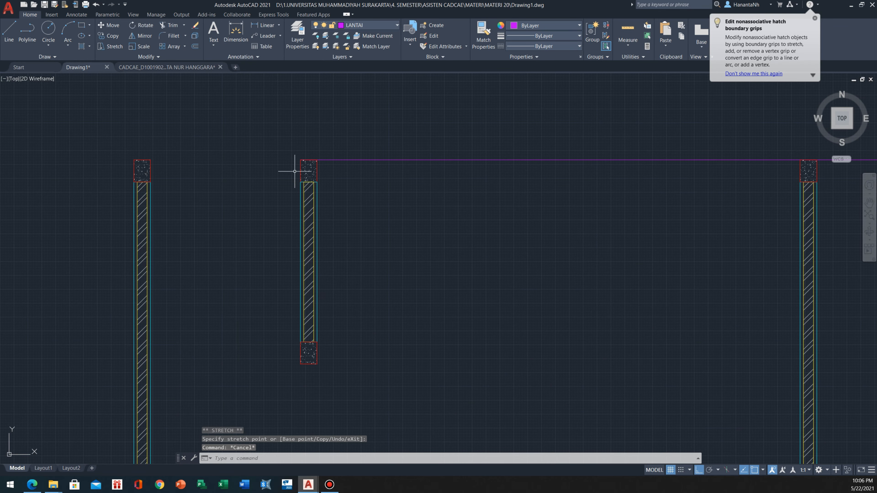
pyautogui.scroll(-2, 295, 171)
pyautogui.scroll(2, 293, 172)
pyautogui.scroll(-2, 294, 173)
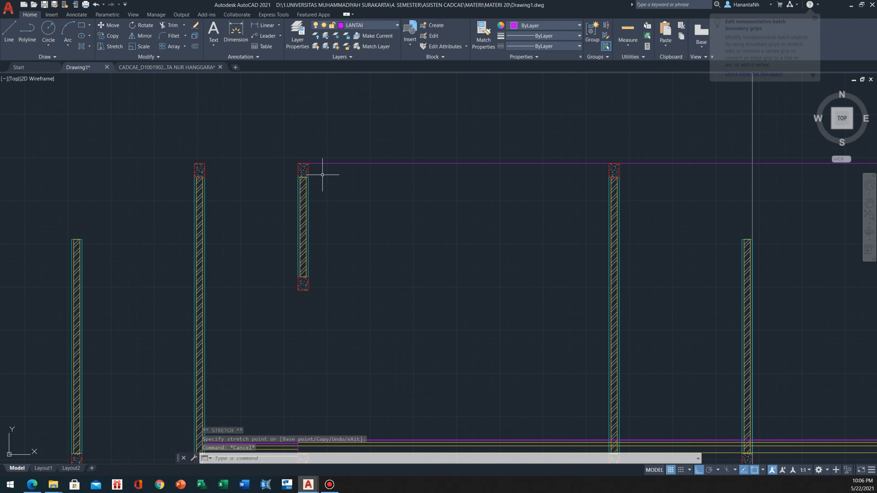
pyautogui.scroll(3, 264, 292)
pyautogui.scroll(4, 354, 268)
pyautogui.scroll(-6, 420, 256)
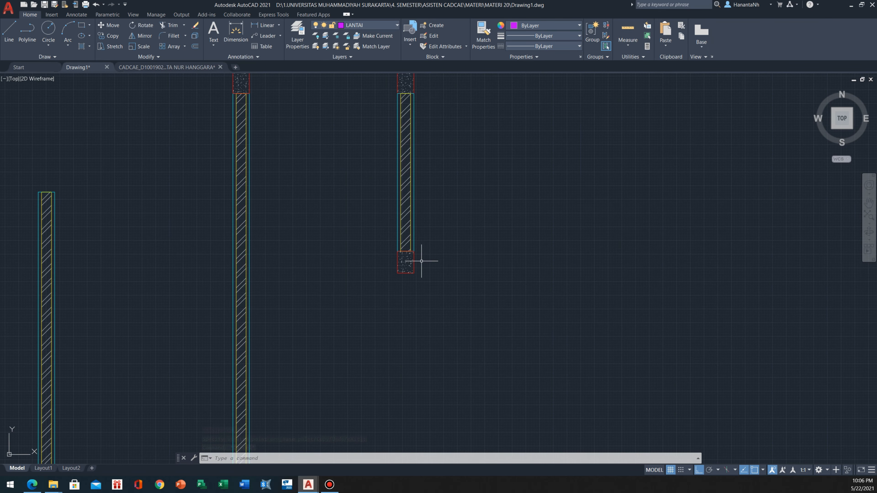
pyautogui.scroll(5, 417, 255)
pyautogui.scroll(-4, 372, 237)
pyautogui.scroll(-5, 356, 230)
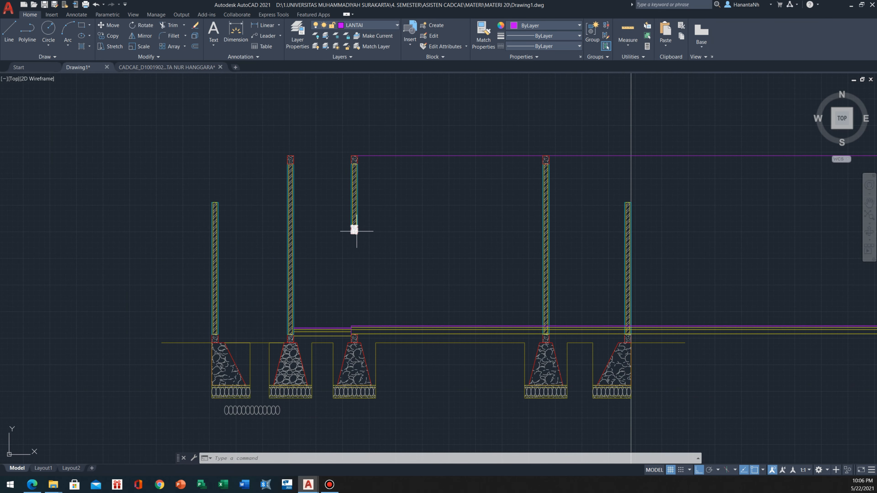
pyautogui.moveTo(370, 260); pyautogui.dragTo(321, 250, button='middle')
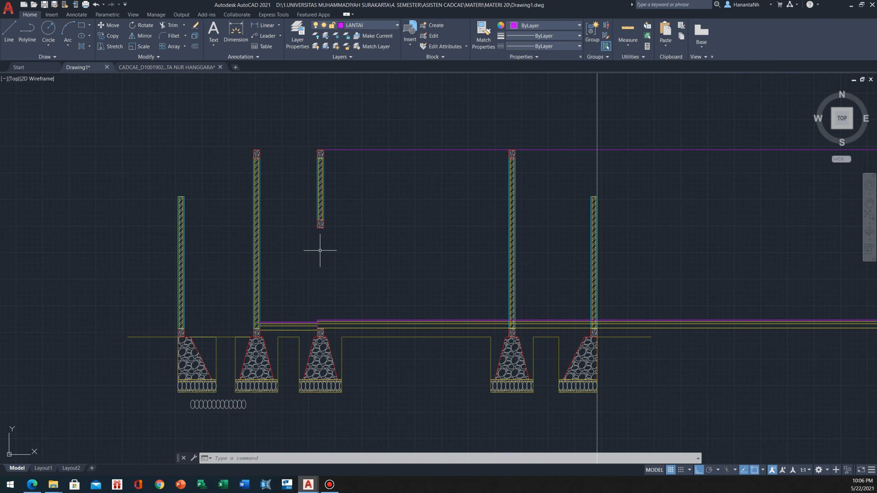
# Make KUSEN the current layer and draw a 15-wide frame rectangle from the lintel's lower-left corner down to the top floor line
pyautogui.scroll(3, 321, 258)
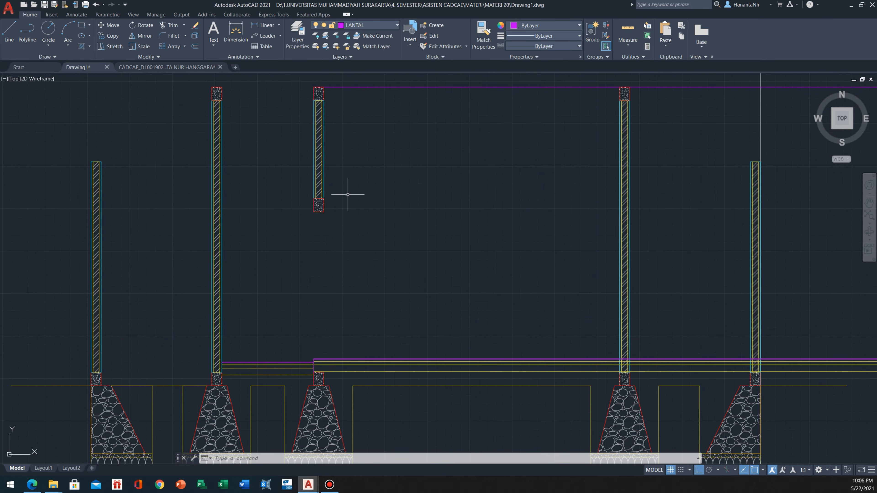
pyautogui.click(396, 25)
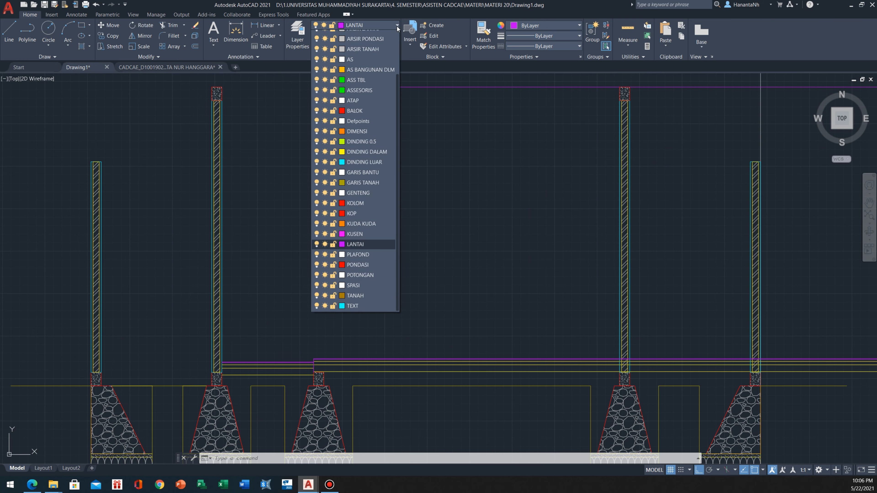
pyautogui.click(368, 262)
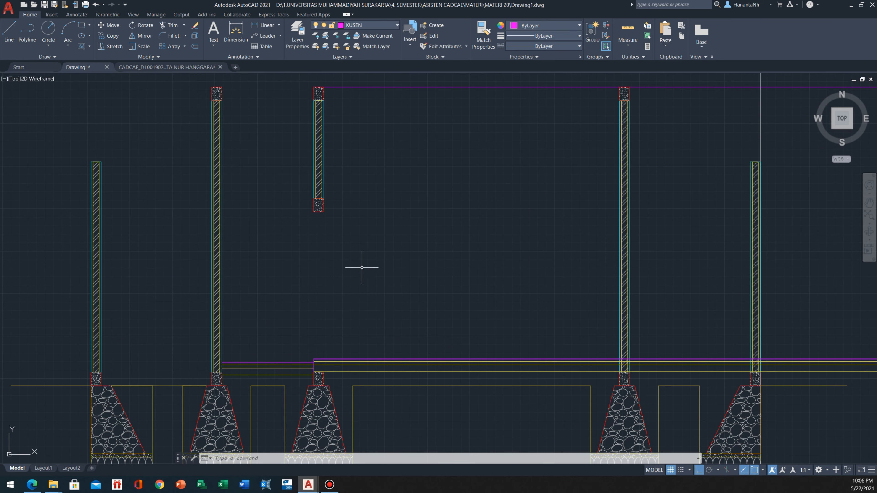
pyautogui.press('Return')
pyautogui.click(313, 212)
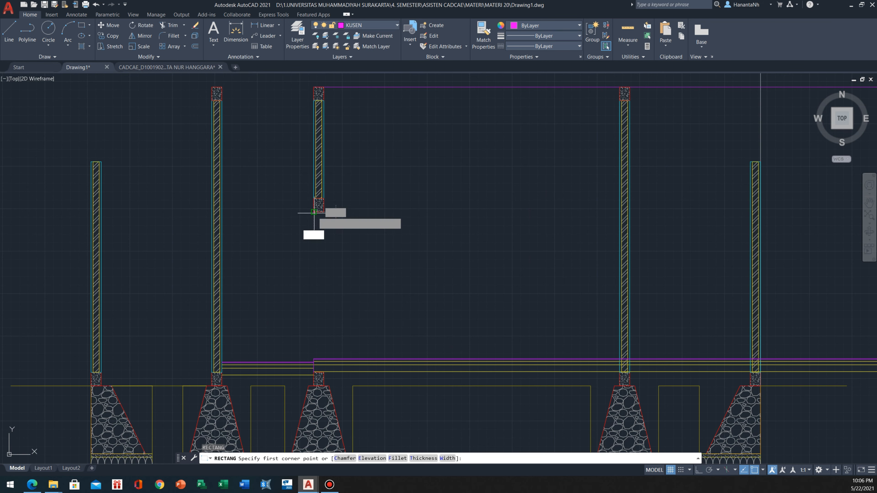
pyautogui.scroll(4, 332, 370)
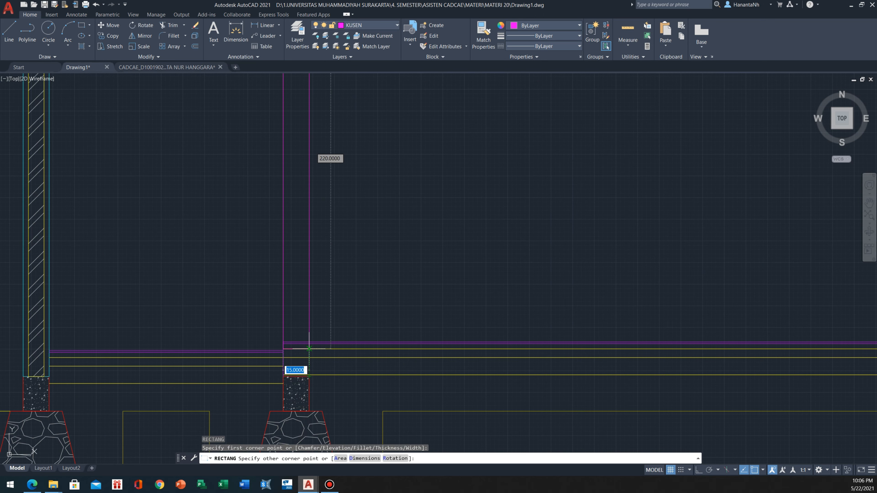
pyautogui.click(309, 343)
pyautogui.scroll(-3, 321, 290)
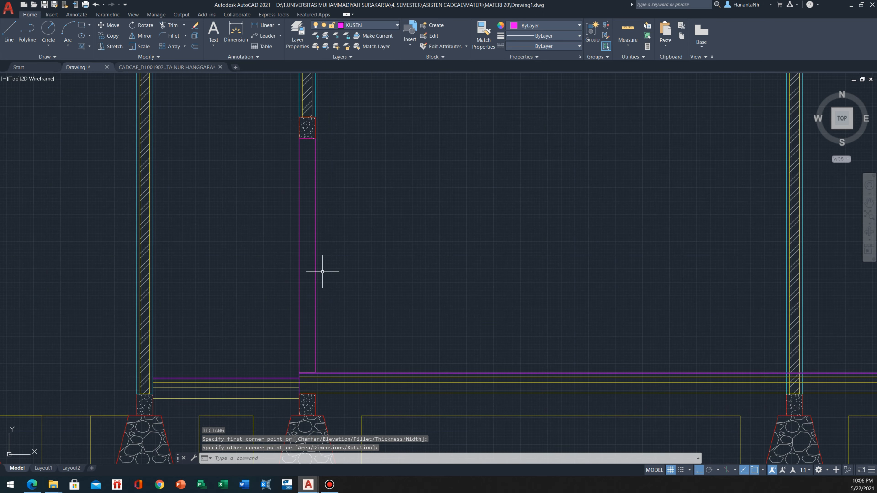
# Narrow the frame rectangle below the lintel by stretching its left edge inward by 3
pyautogui.scroll(5, 303, 207)
pyautogui.click(334, 150)
pyautogui.click(281, 159)
pyautogui.scroll(-4, 280, 160)
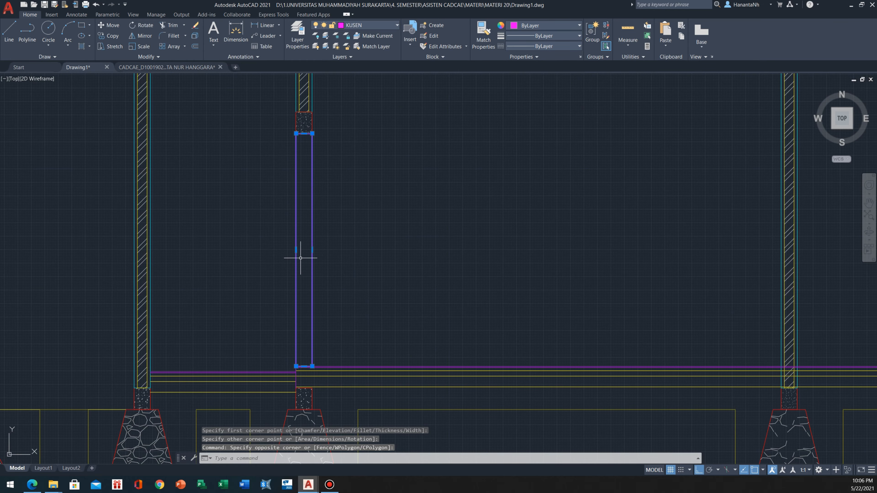
pyautogui.scroll(2, 298, 254)
pyautogui.scroll(-2, 300, 297)
pyautogui.scroll(2, 298, 307)
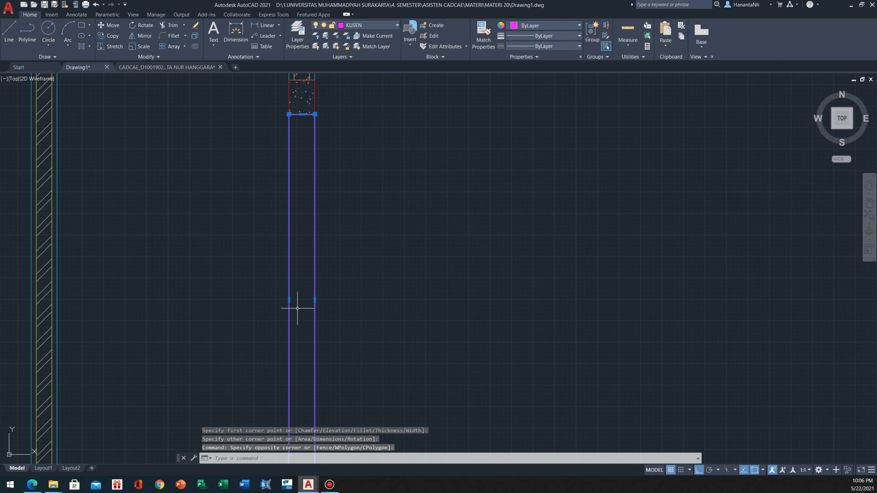
pyautogui.click(289, 300)
pyautogui.press('Escape')
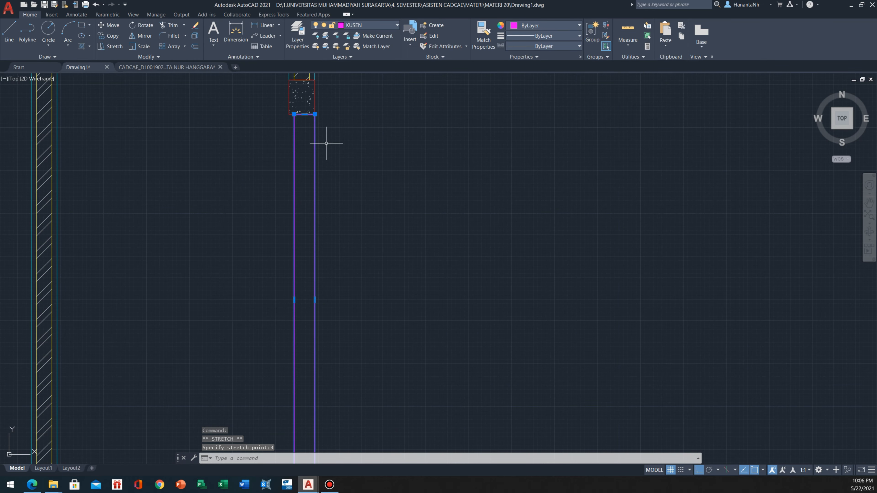
# Move the narrowed frame horizontally so the midpoint of its top edge meets the midpoint of the lintel's underside
pyautogui.scroll(3, 273, 196)
pyautogui.write('m')
pyautogui.press('Return')
pyautogui.click(273, 195)
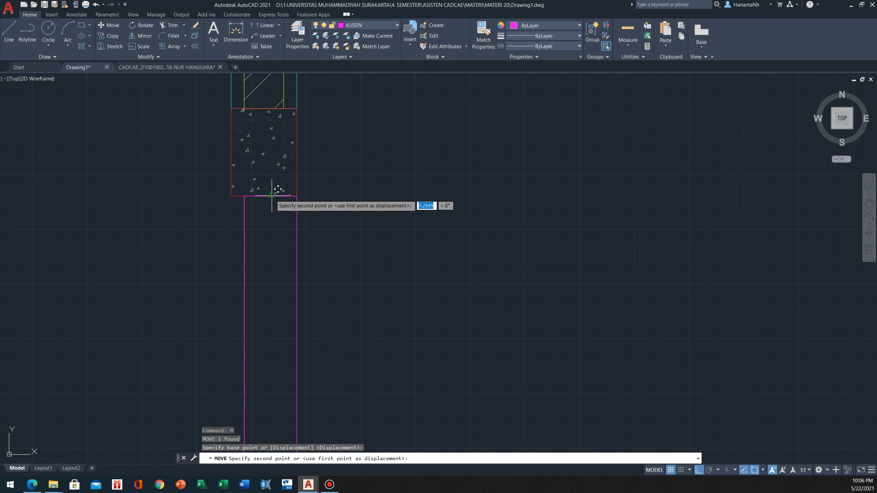
pyautogui.click(265, 190)
pyautogui.scroll(-10, 267, 178)
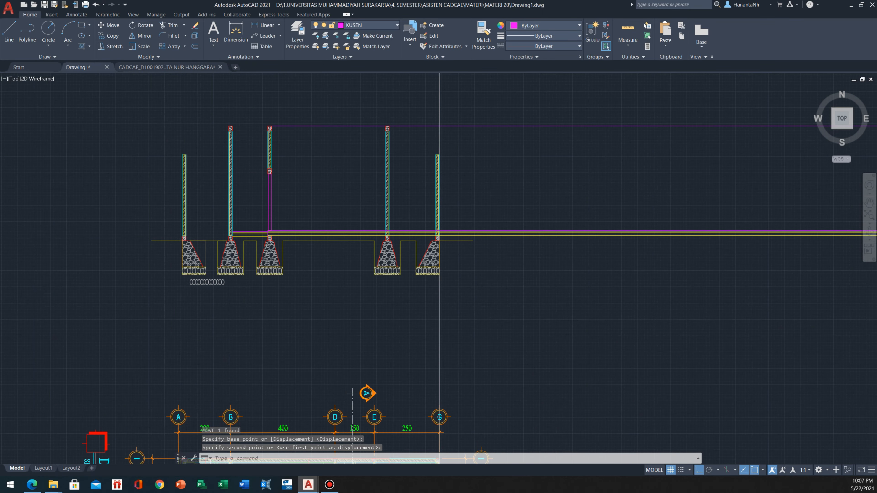
# Examine the KM/WC door frame's profile in the floor plan and compare it with the frame in the section
pyautogui.moveTo(266, 345); pyautogui.dragTo(271, 295, button='middle')
pyautogui.scroll(5, 271, 296)
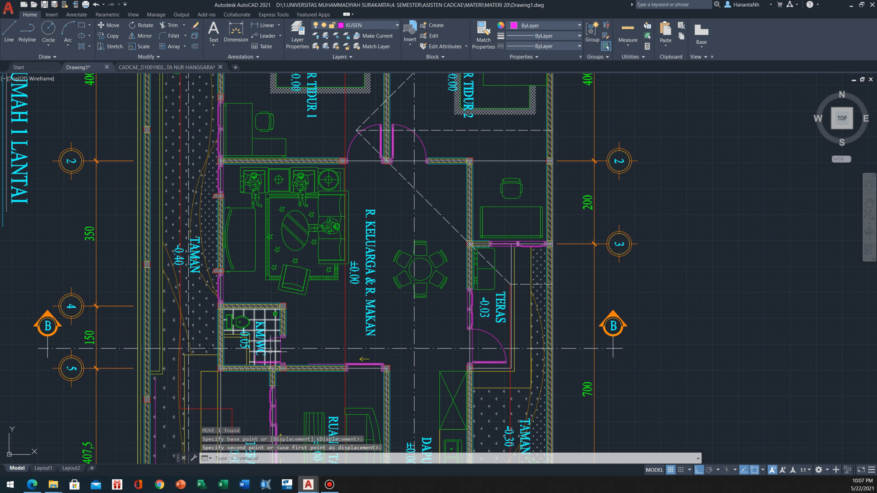
pyautogui.scroll(6, 259, 402)
pyautogui.moveTo(302, 402); pyautogui.dragTo(317, 373, button='middle')
pyautogui.scroll(5, 317, 375)
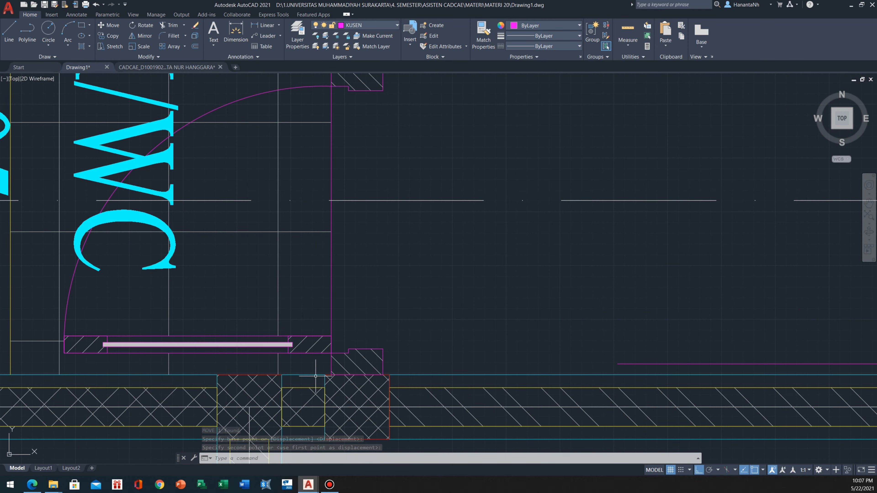
pyautogui.write('l')
pyautogui.press('Return')
pyautogui.press('Escape')
pyautogui.scroll(-8, 317, 373)
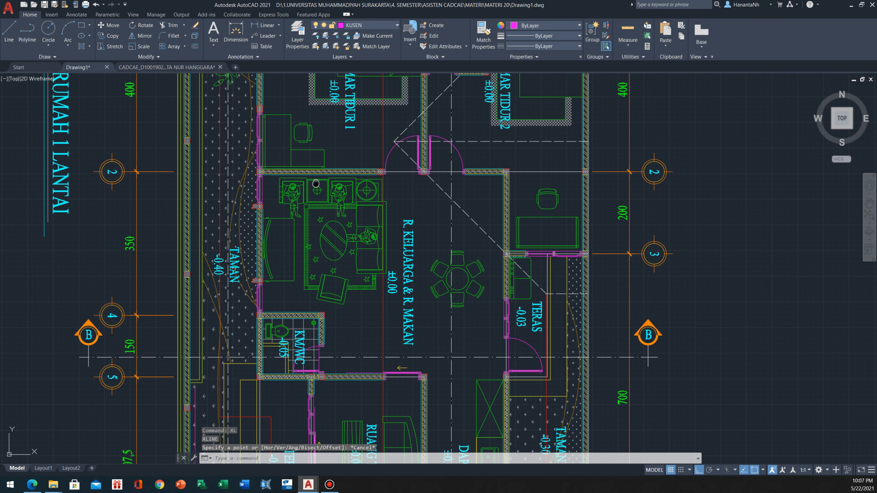
pyautogui.moveTo(315, 183); pyautogui.dragTo(319, 383, button='middle')
pyautogui.scroll(-2, 319, 383)
pyautogui.moveTo(297, 129); pyautogui.dragTo(305, 348, button='middle')
pyautogui.scroll(8, 305, 349)
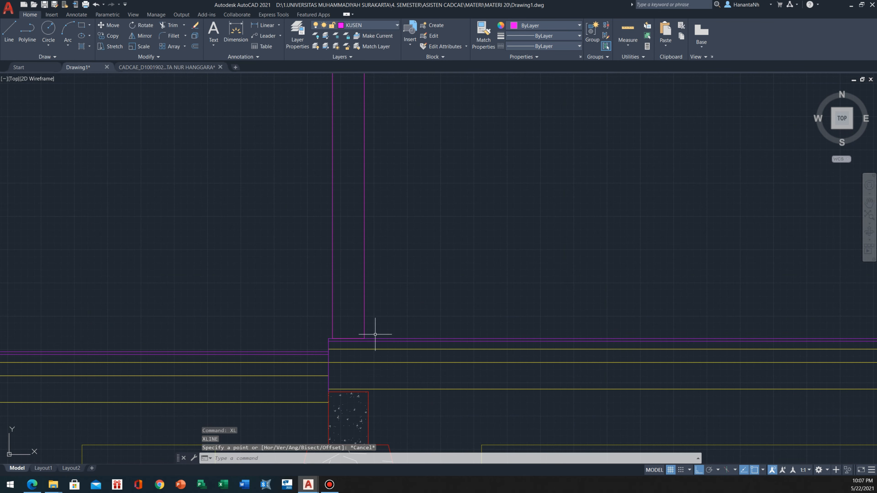
# Draw a vertical line inside the frame, 4 from its lower-left corner, about 213 long up towards the lintel
pyautogui.write('l')
pyautogui.press('Return')
pyautogui.scroll(2, 329, 337)
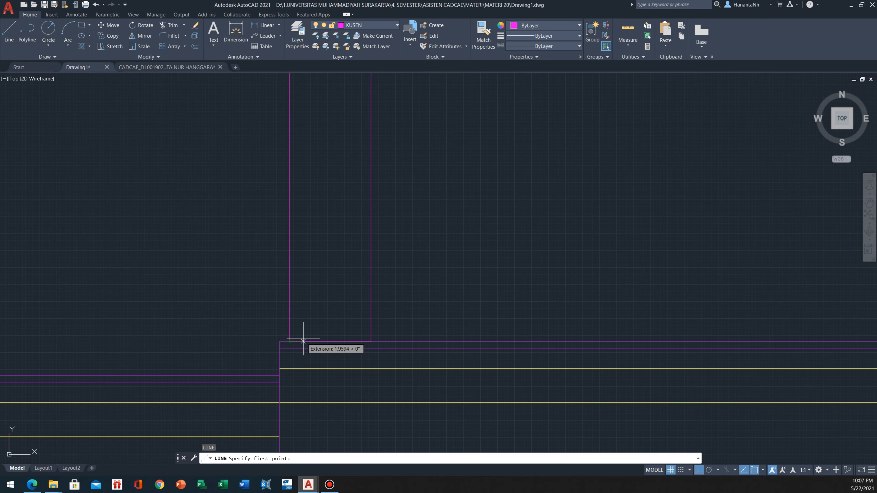
pyautogui.press('Return')
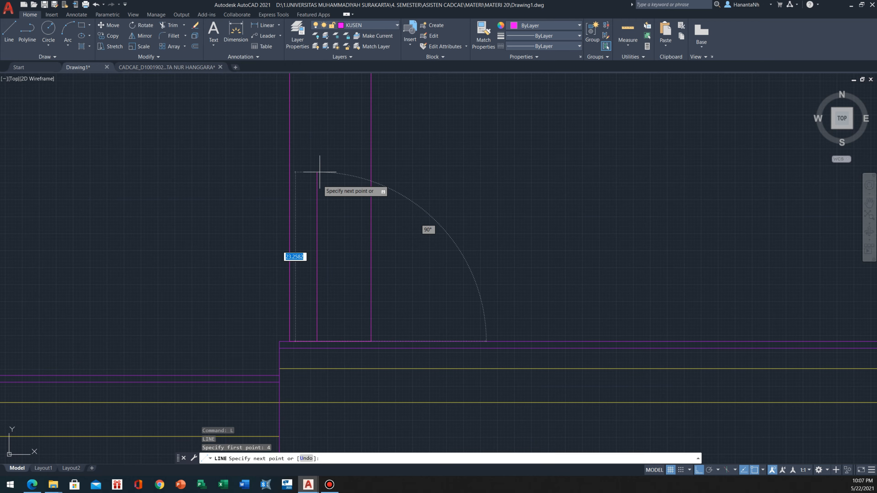
pyautogui.scroll(-6, 319, 172)
pyautogui.moveTo(319, 172); pyautogui.dragTo(318, 319, button='middle')
pyautogui.moveTo(328, 121); pyautogui.dragTo(328, 357, button='middle')
pyautogui.scroll(6, 320, 232)
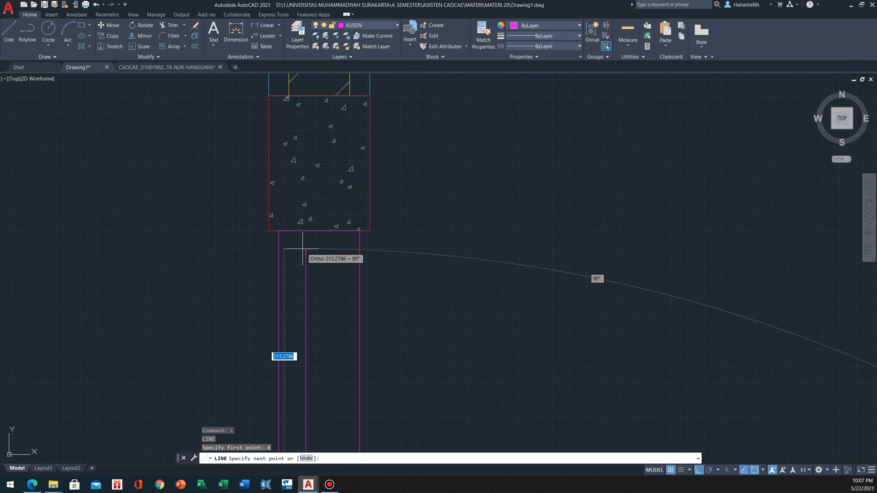
pyautogui.press('Escape')
# Draw a horizontal line across the frame's full width, 6 below its top edge
pyautogui.scroll(4, 304, 241)
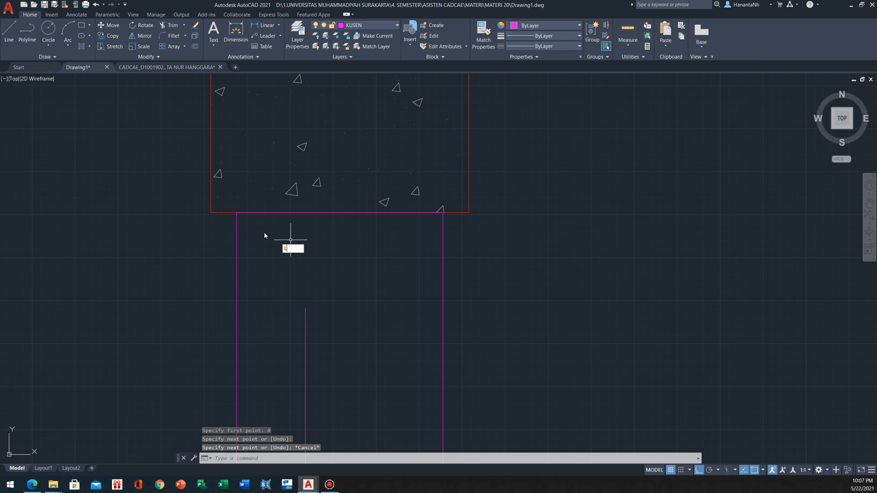
pyautogui.press('Return')
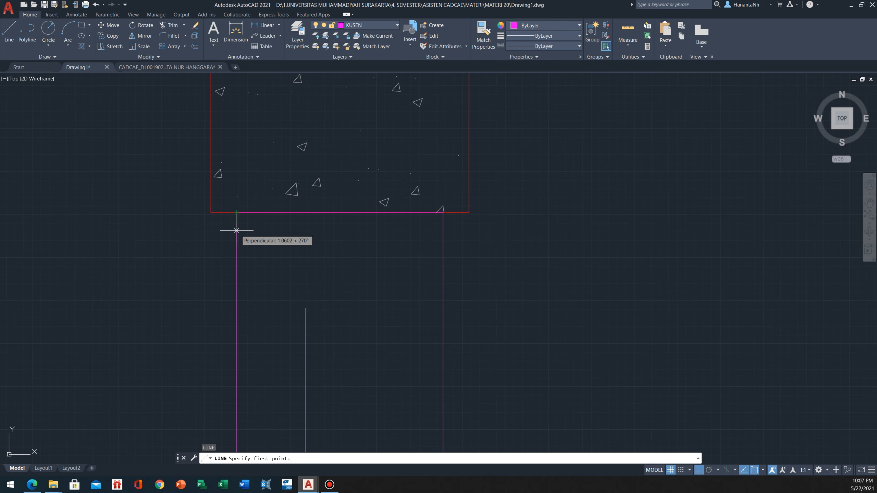
pyautogui.write('6')
pyautogui.press('Return')
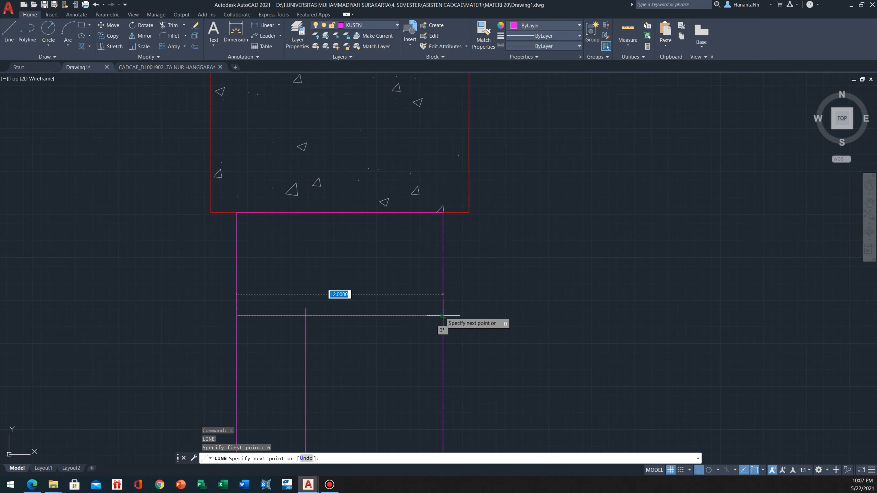
pyautogui.press('Escape')
# Stretch the inner vertical line's upper end to the horizontal line, and extend it upward by 1 beyond it
pyautogui.scroll(3, 264, 307)
pyautogui.click(323, 330)
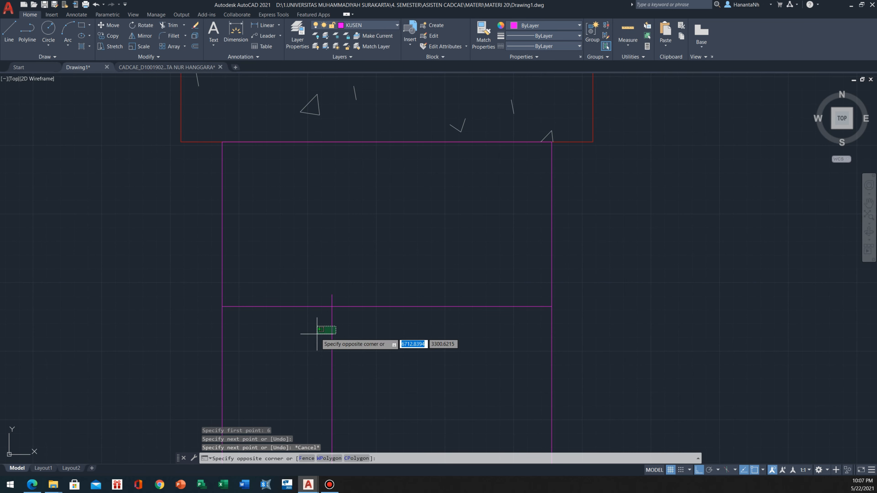
pyautogui.click(331, 291)
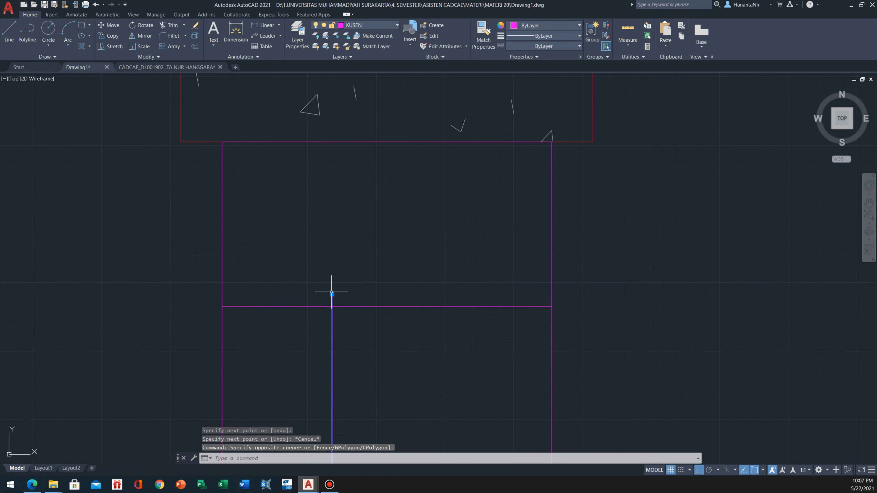
pyautogui.click(332, 306)
pyautogui.write('1')
pyautogui.press('Return')
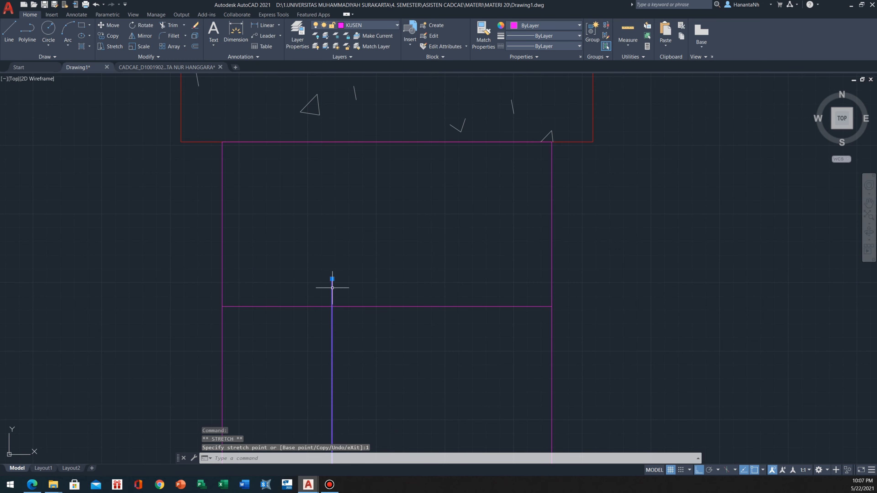
# Draw a horizontal line from the inner vertical line's upper end to the frame's left edge
pyautogui.write('L')
pyautogui.press('Return')
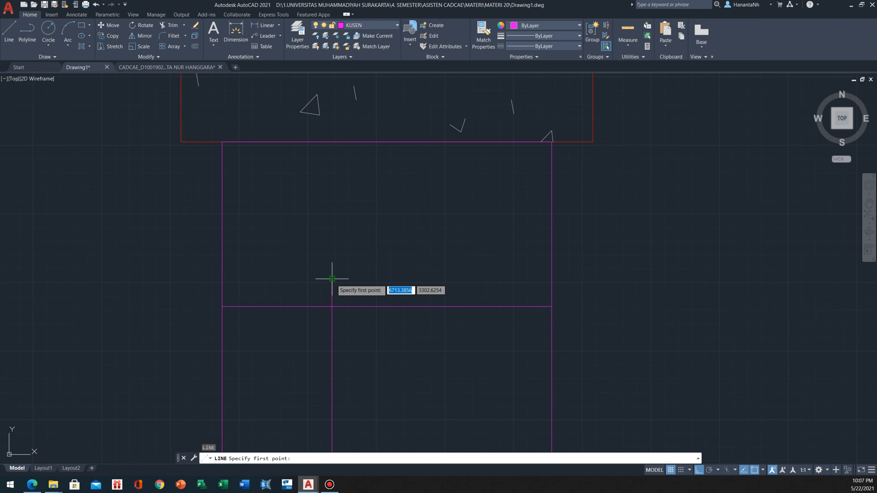
pyautogui.click(332, 280)
pyautogui.click(223, 280)
pyautogui.press('Escape')
# Trim away the part of the lower horizontal line between the frame's left edge and the inner vertical line
pyautogui.write('TR')
pyautogui.press('Return')
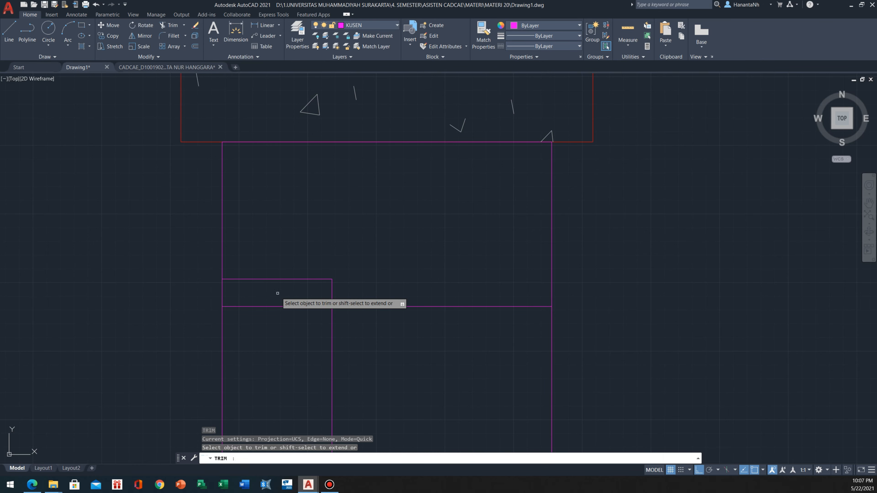
pyautogui.click(279, 295)
pyautogui.click(271, 325)
pyautogui.press('Escape')
# Make ARSIR KUSEN the current layer and hatch the stepped frame head with the ANSI31 pattern
pyautogui.scroll(-4, 279, 257)
pyautogui.scroll(-7, 282, 272)
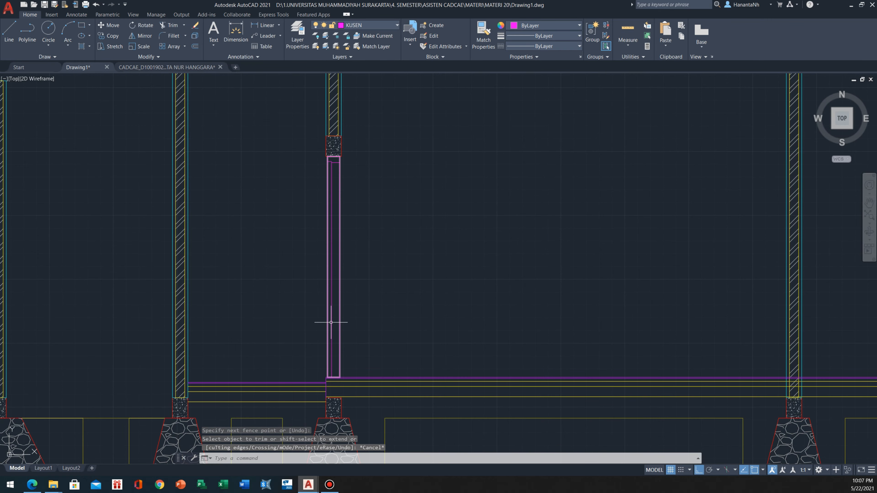
pyautogui.scroll(2, 328, 162)
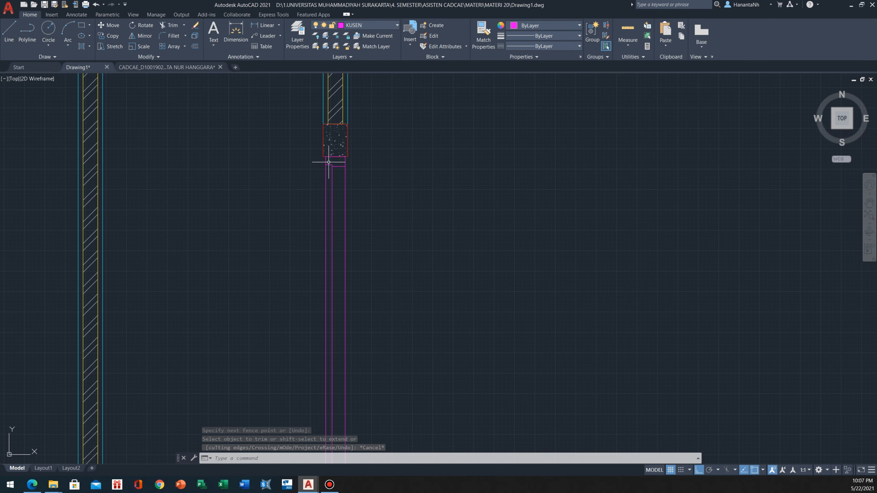
pyautogui.click(383, 24)
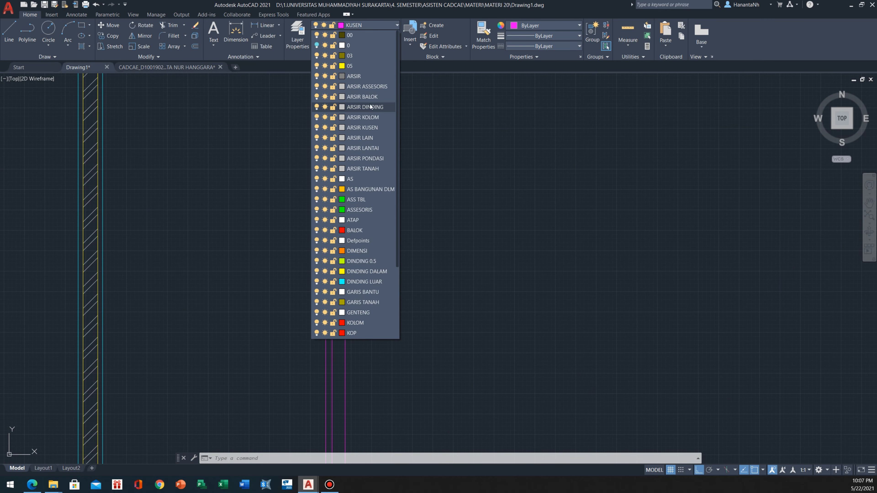
pyautogui.click(373, 128)
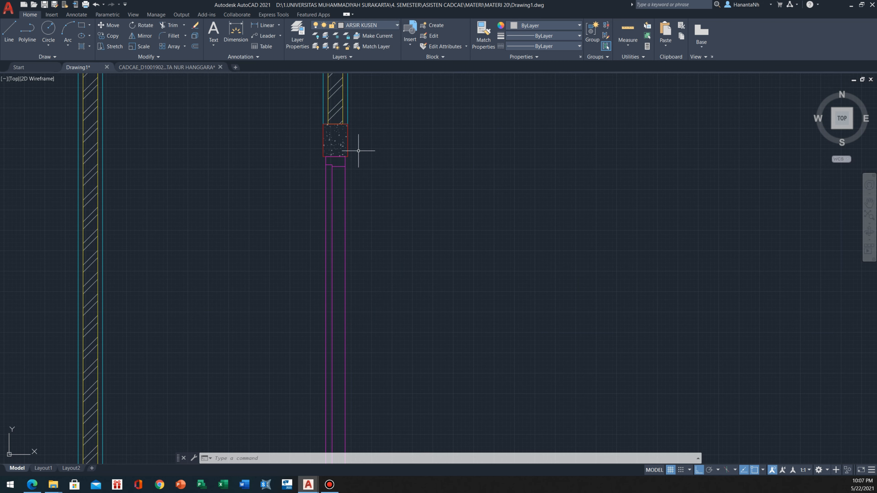
pyautogui.write('h')
pyautogui.press('Return')
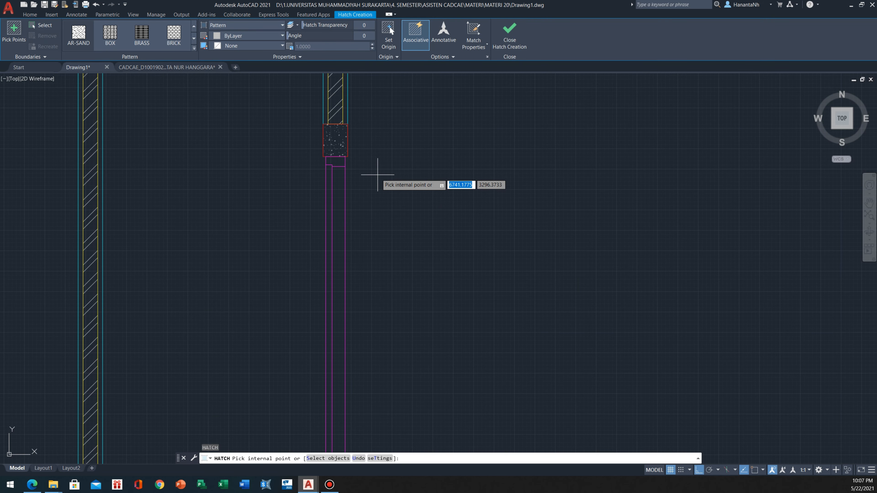
pyautogui.scroll(1, 141, 36)
pyautogui.click(142, 36)
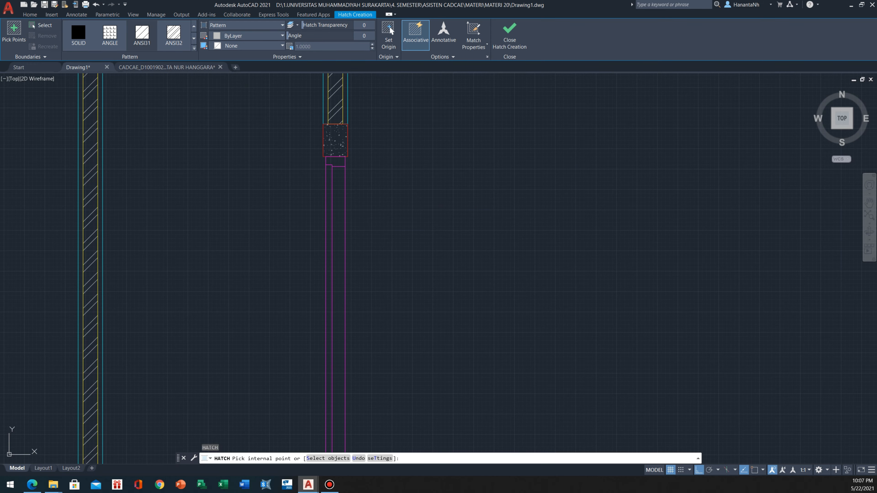
pyautogui.click(337, 159)
pyautogui.scroll(4, 335, 152)
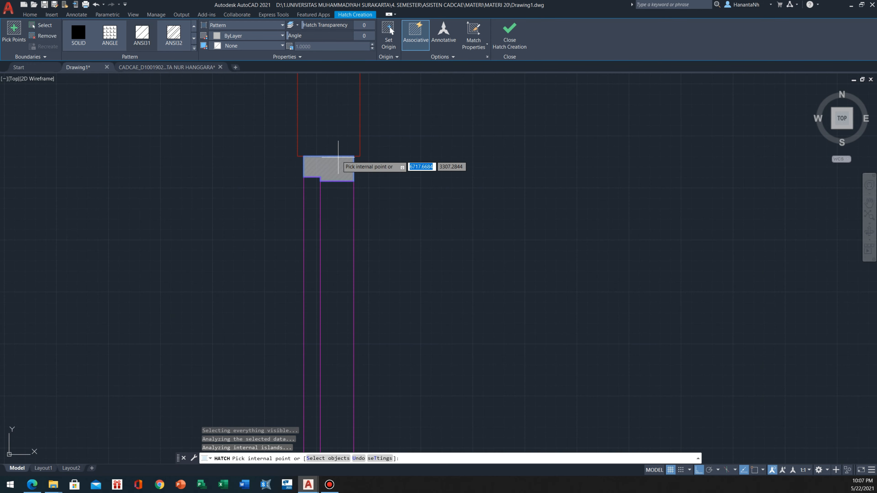
pyautogui.press('Escape')
# Set the frame head hatch's scale to 25
pyautogui.scroll(2, 317, 146)
pyautogui.scroll(4, 322, 175)
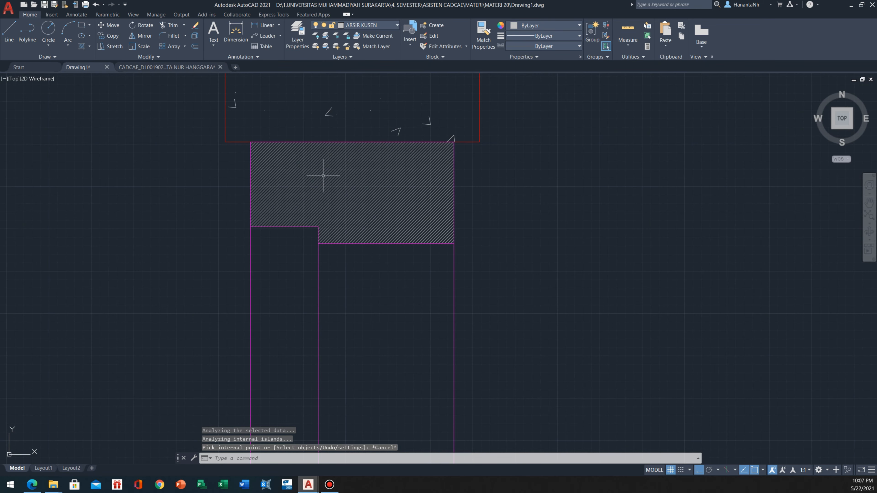
pyautogui.click(364, 182)
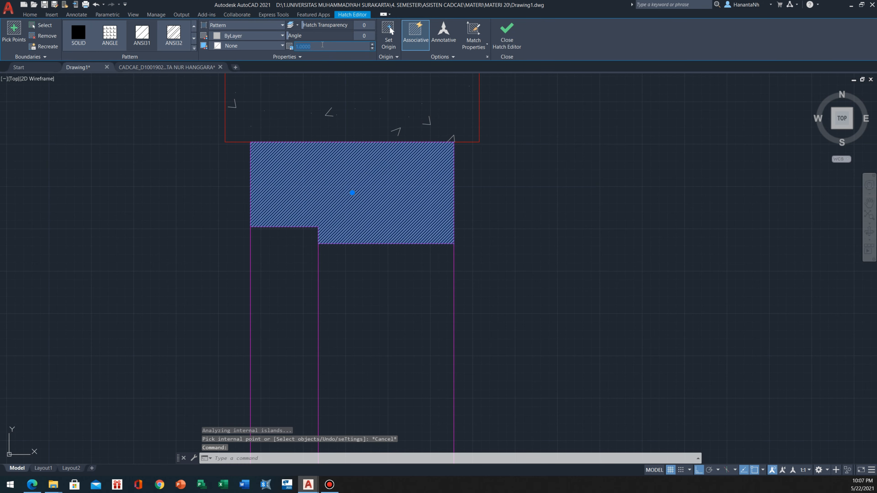
pyautogui.click(322, 45)
pyautogui.write('20')
pyautogui.press('Return')
pyautogui.press('Escape')
pyautogui.press('Escape')
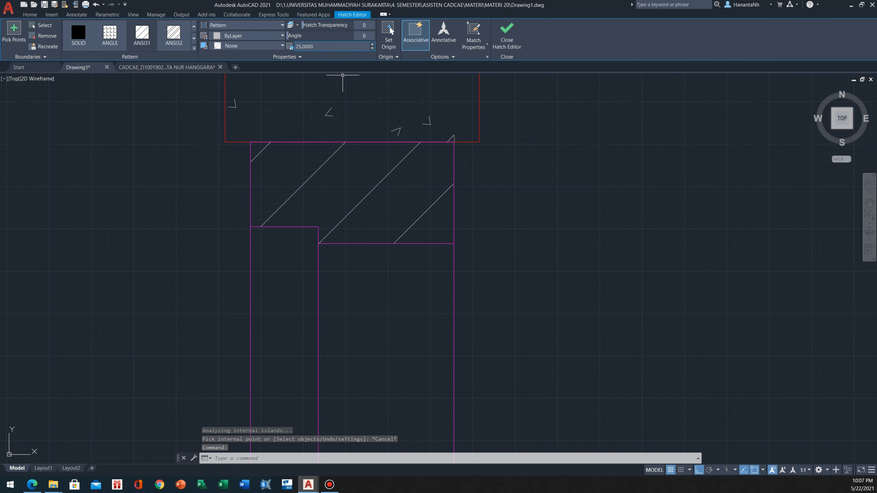
# Draw a horizontal line across the narrow 4-wide strip, 10 below the frame head's lower-left corner
pyautogui.scroll(-10, 274, 258)
pyautogui.scroll(-4, 295, 290)
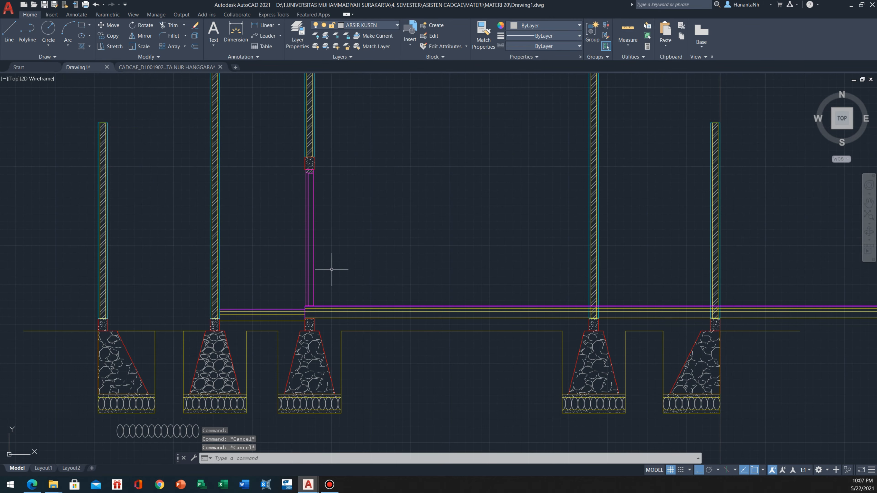
pyautogui.scroll(8, 307, 171)
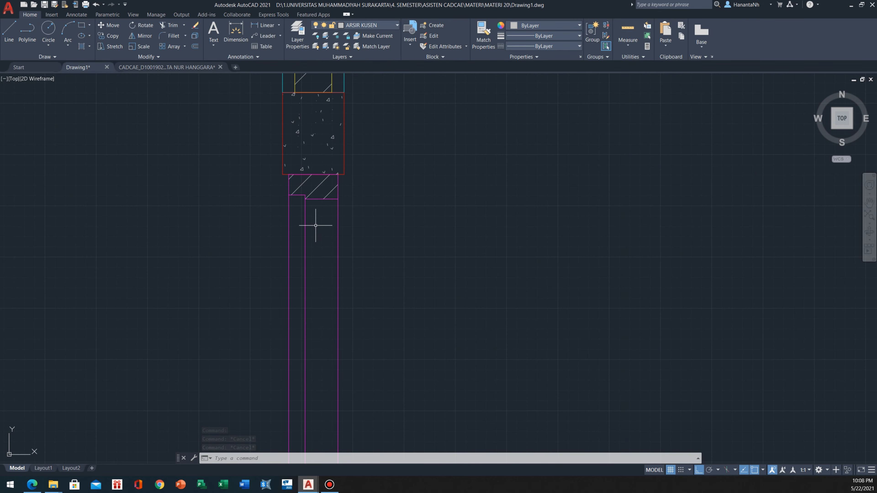
pyautogui.write('l')
pyautogui.press('Return')
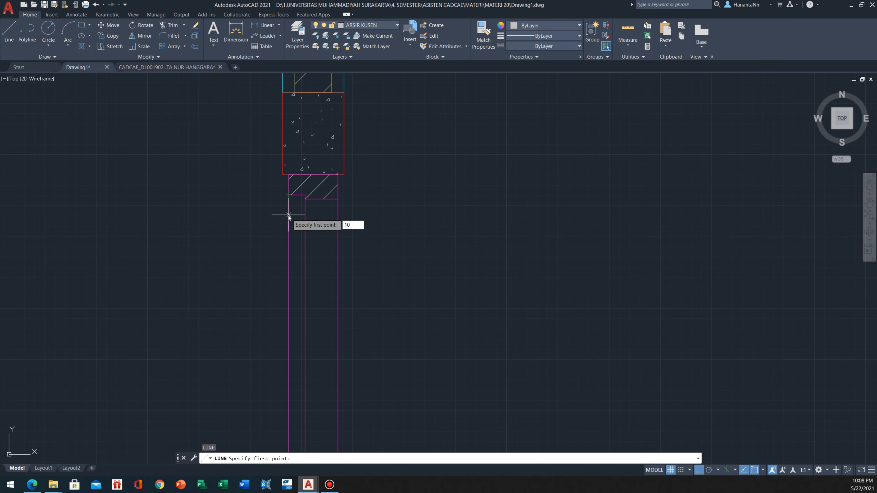
pyautogui.write('10')
pyautogui.press('Return')
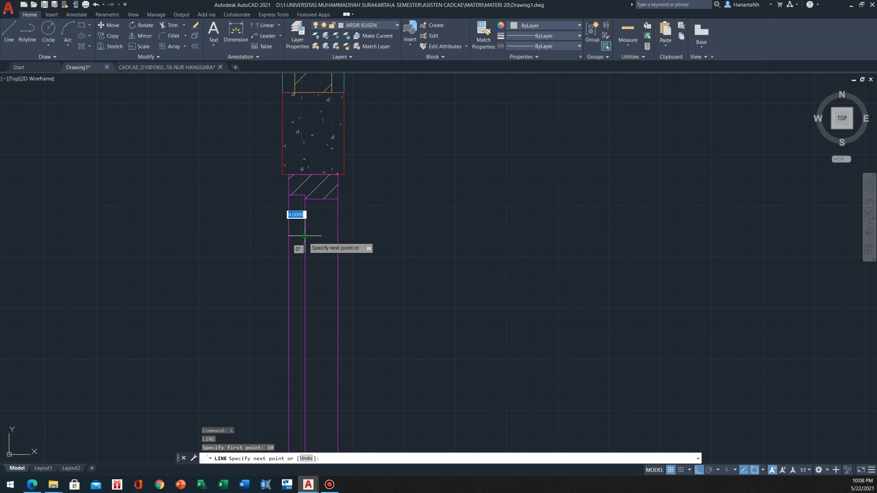
pyautogui.press('Escape')
pyautogui.scroll(-5, 304, 235)
pyautogui.scroll(6, 316, 252)
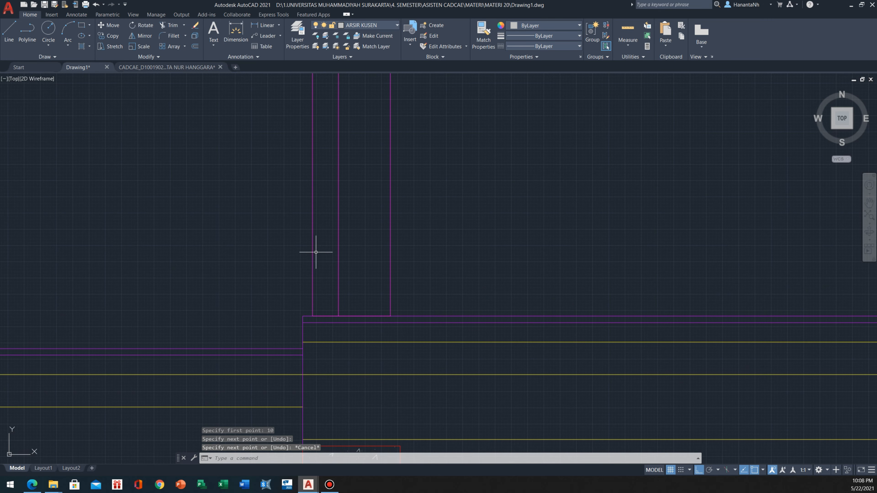
# Draw a horizontal line across the narrow 4-wide strip, 20 above the raised floor line at the door's foot
pyautogui.press('Return')
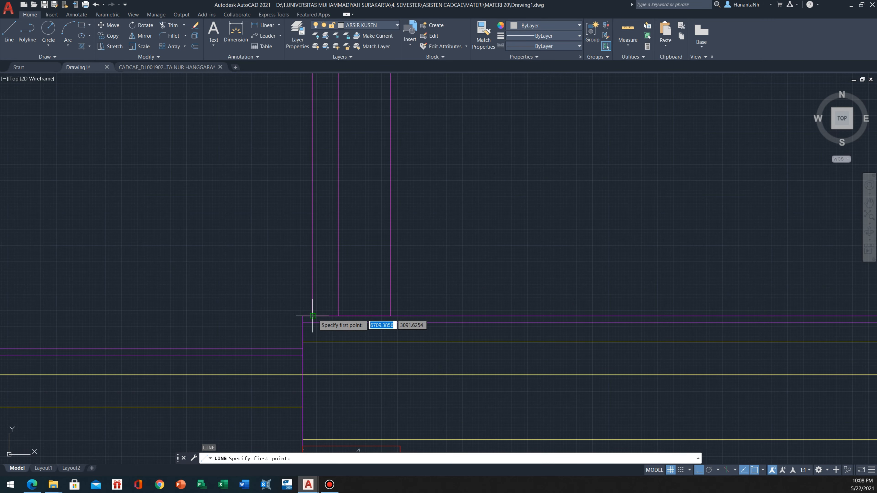
pyautogui.press('Return')
pyautogui.scroll(-4, 314, 263)
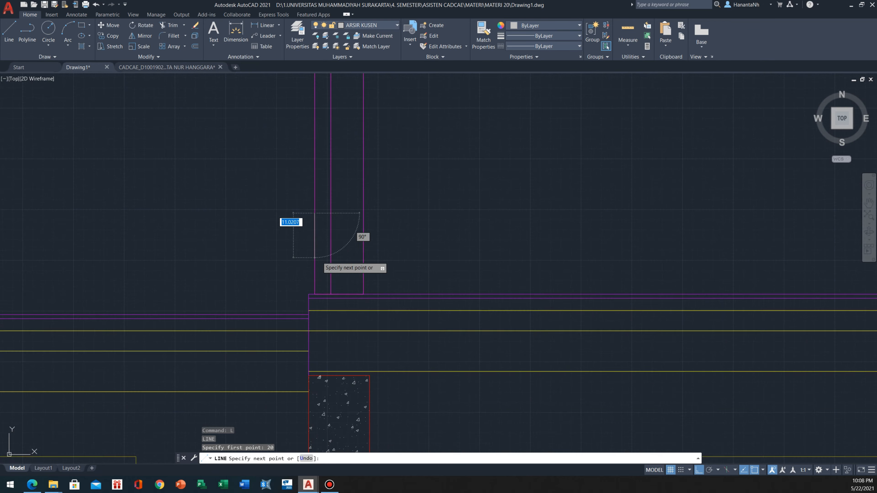
pyautogui.press('Escape')
# Match the short horizontal line below the frame head to the properties of the inner vertical KUSEN line
pyautogui.scroll(-4, 325, 238)
pyautogui.moveTo(325, 193); pyautogui.dragTo(327, 249, button='middle')
pyautogui.scroll(4, 329, 136)
pyautogui.click(332, 153)
pyautogui.click(327, 158)
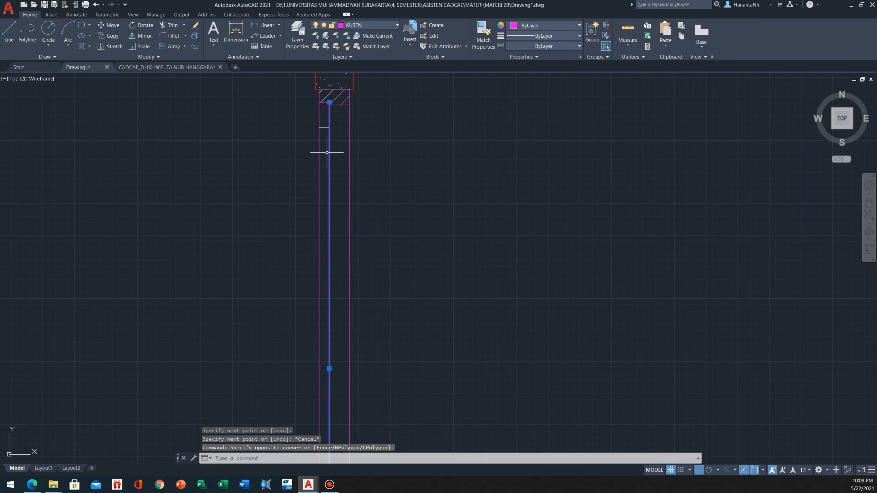
pyautogui.write('MA')
pyautogui.press('Return')
pyautogui.click(332, 124)
pyautogui.click(323, 134)
# Match the short horizontal line near the door's foot to the same KUSEN line properties
pyautogui.scroll(-5, 312, 121)
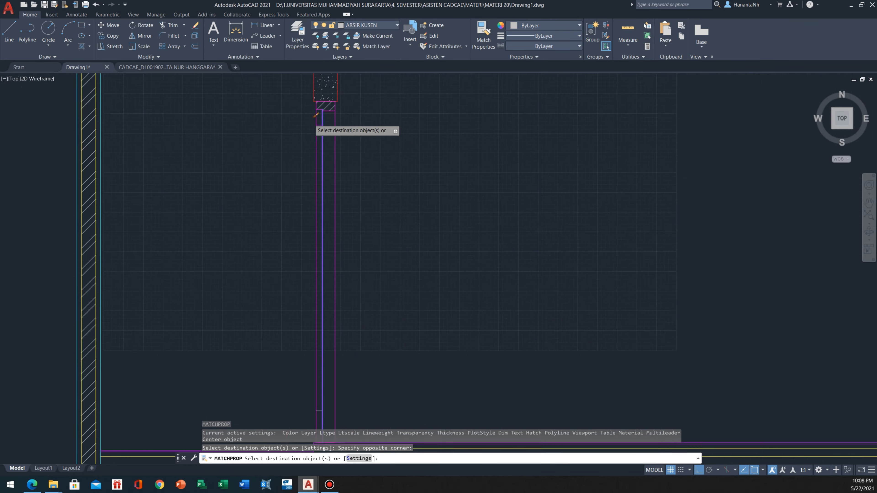
pyautogui.scroll(5, 317, 279)
pyautogui.scroll(2, 316, 278)
pyautogui.click(339, 333)
pyautogui.click(288, 376)
pyautogui.scroll(-4, 313, 331)
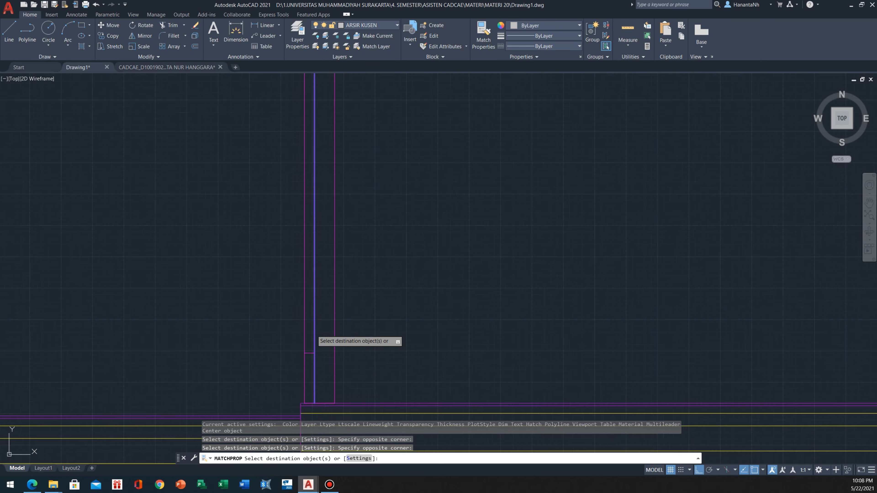
pyautogui.press('Escape')
# Hatch the door leaf's top rail under the frame head with diagonal lines at scale 25 and angle 90
pyautogui.scroll(2, 310, 143)
pyautogui.moveTo(355, 246); pyautogui.dragTo(348, 198, button='middle')
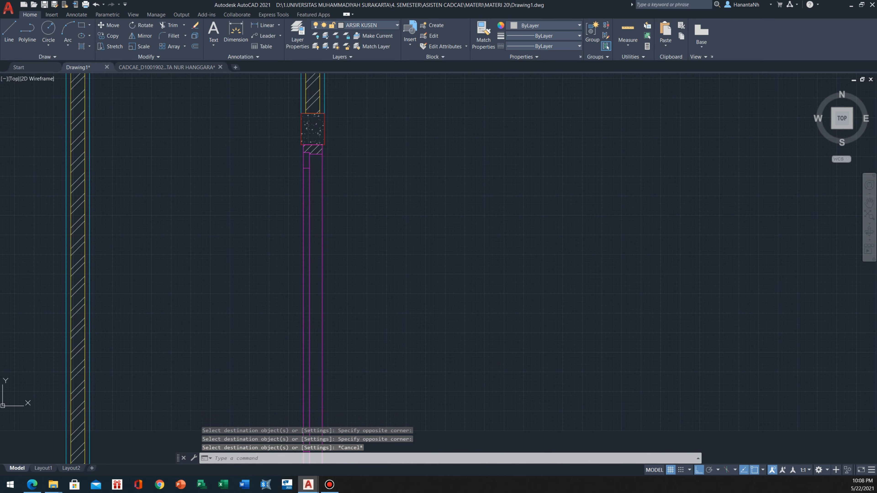
pyautogui.scroll(-5, 350, 231)
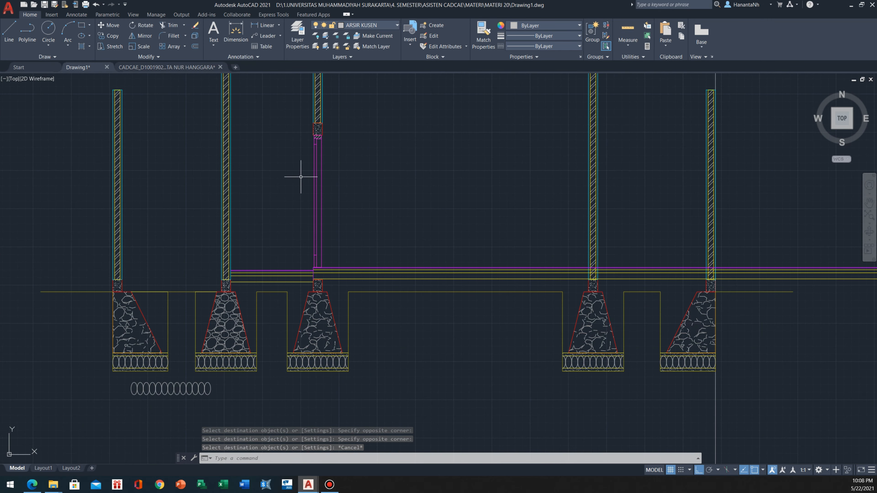
pyautogui.scroll(5, 323, 144)
pyautogui.scroll(-2, 322, 144)
pyautogui.moveTo(309, 137); pyautogui.dragTo(313, 147, button='middle')
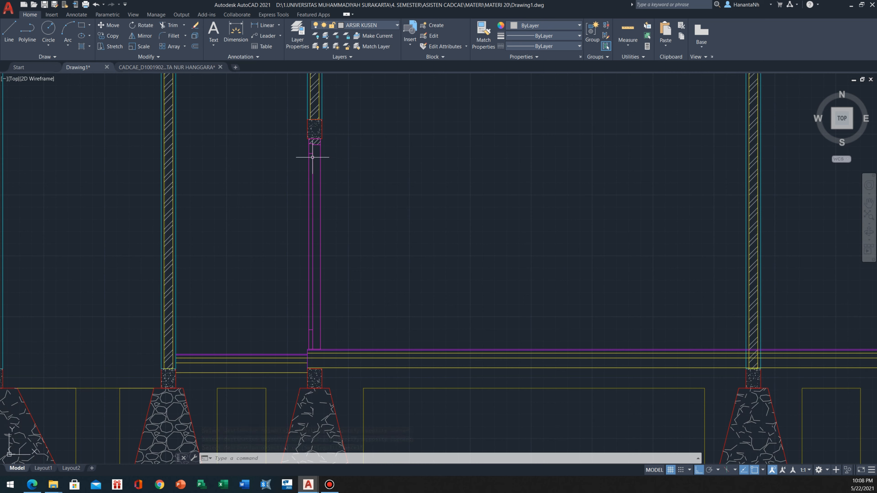
pyautogui.write('h')
pyautogui.press('Return')
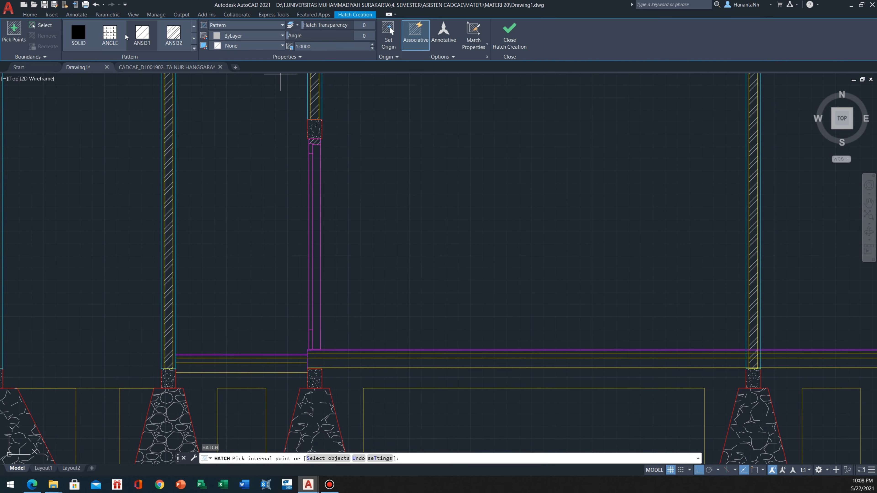
pyautogui.click(334, 47)
pyautogui.press('BackSpace')
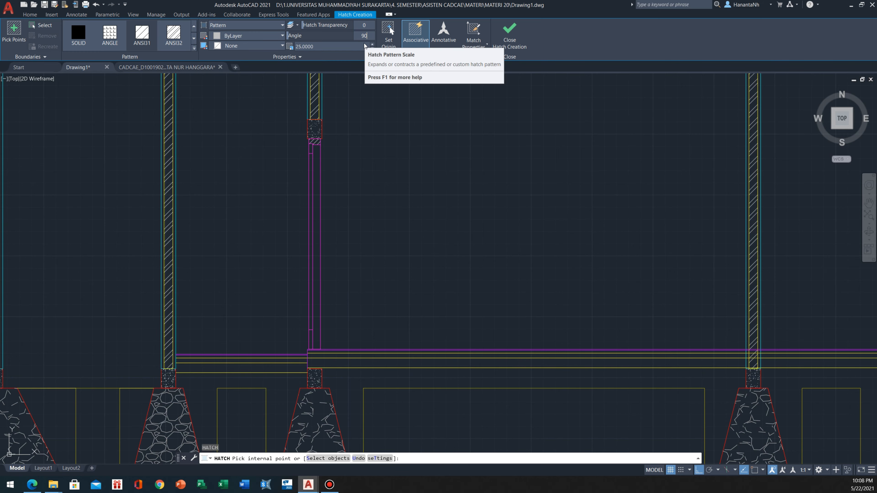
pyautogui.press('Return')
pyautogui.scroll(4, 305, 145)
pyautogui.click(306, 145)
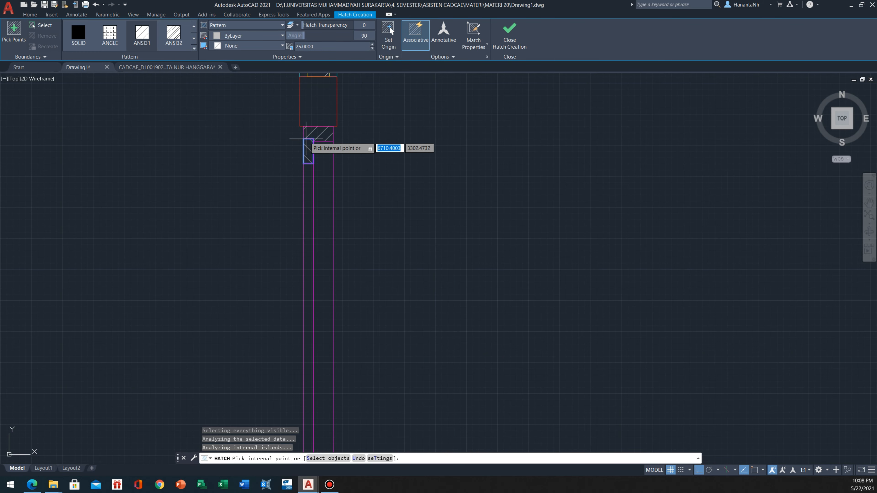
pyautogui.scroll(-2, 307, 139)
pyautogui.press('Escape')
# Hatch the door leaf's bottom rail above the raised floor at scale 25 and angle 90
pyautogui.moveTo(311, 292); pyautogui.dragTo(317, 192, button='middle')
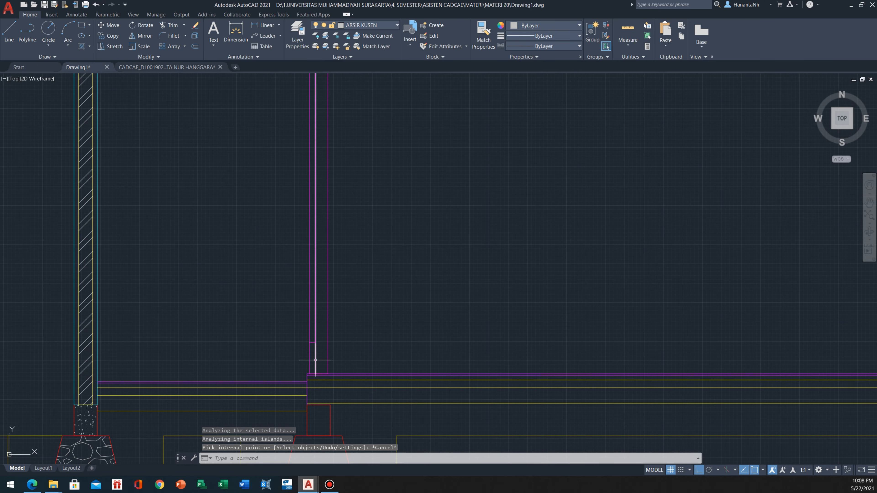
pyautogui.write('h')
pyautogui.press('space')
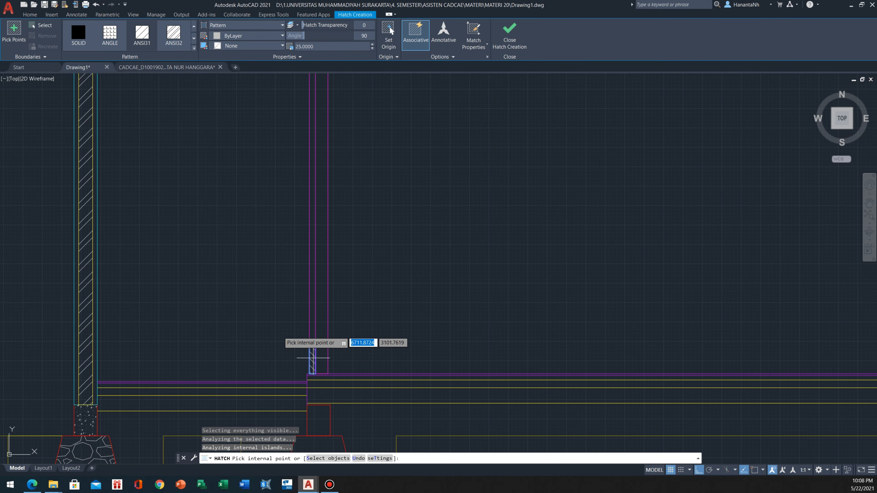
pyautogui.scroll(-3, 312, 358)
pyautogui.press('Escape')
# Make ARSIR TANAH the current layer
pyautogui.scroll(-3, 263, 237)
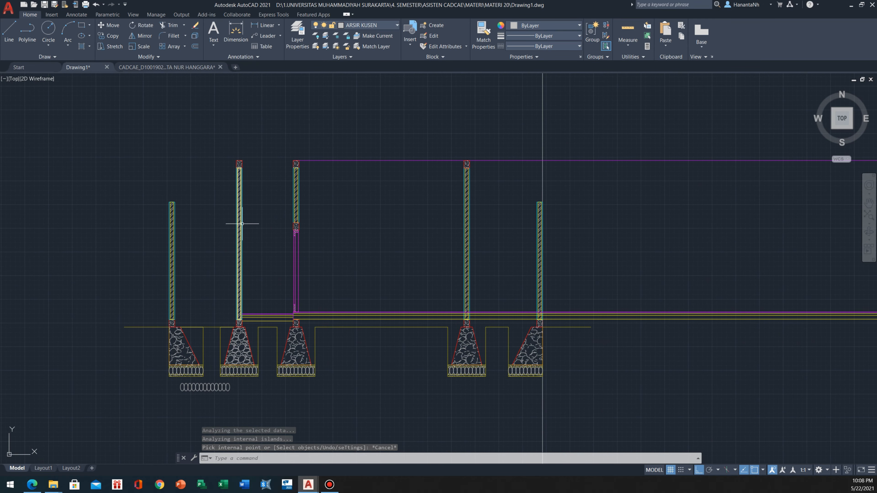
pyautogui.moveTo(287, 240); pyautogui.dragTo(281, 217, button='middle')
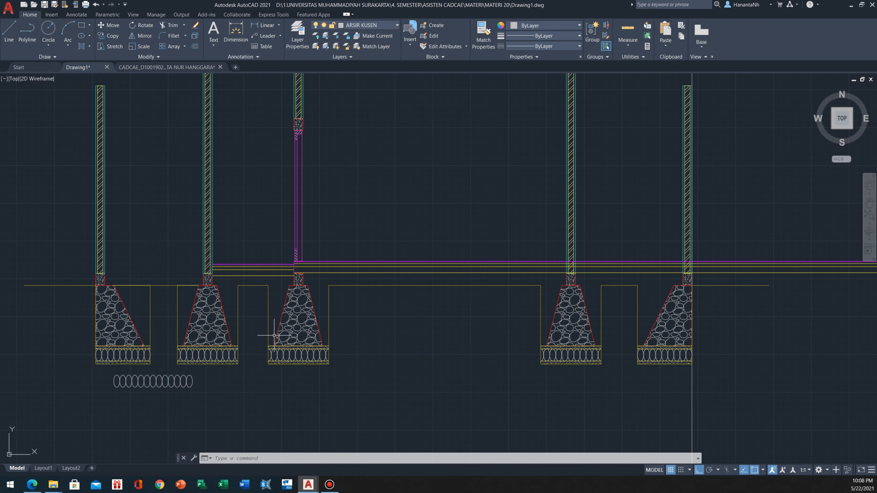
pyautogui.scroll(4, 245, 333)
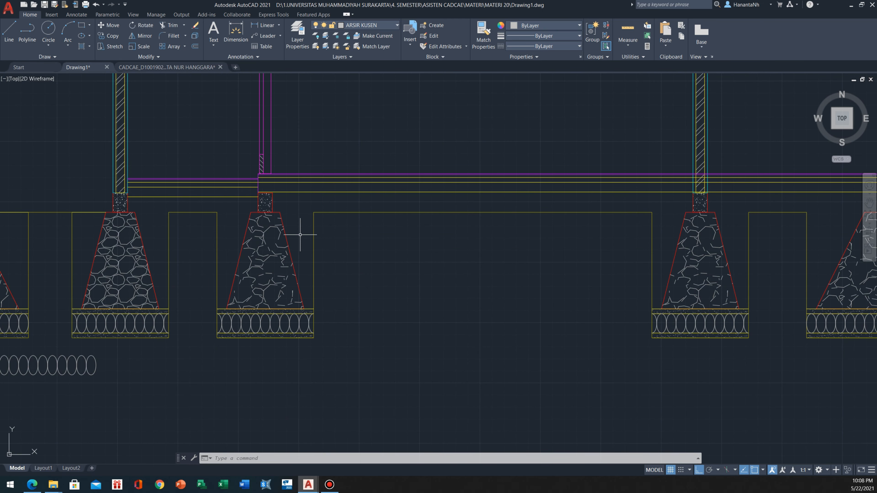
pyautogui.moveTo(131, 195); pyautogui.dragTo(197, 225, button='middle')
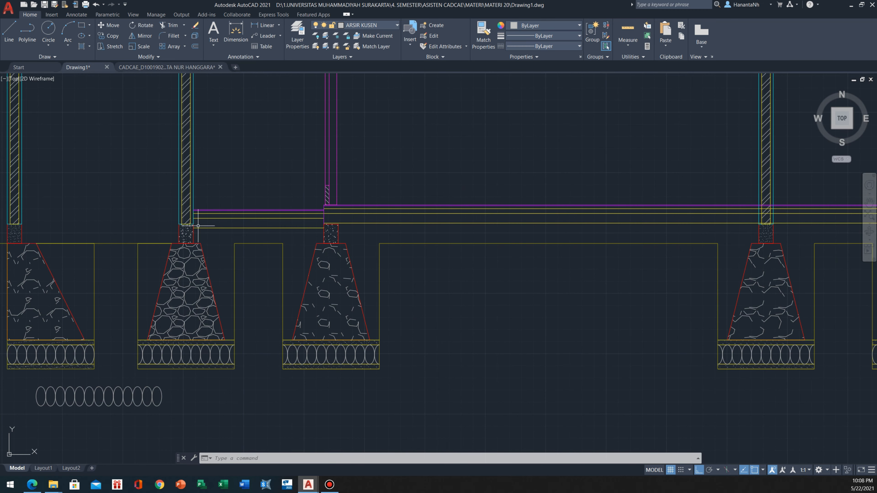
pyautogui.click(397, 26)
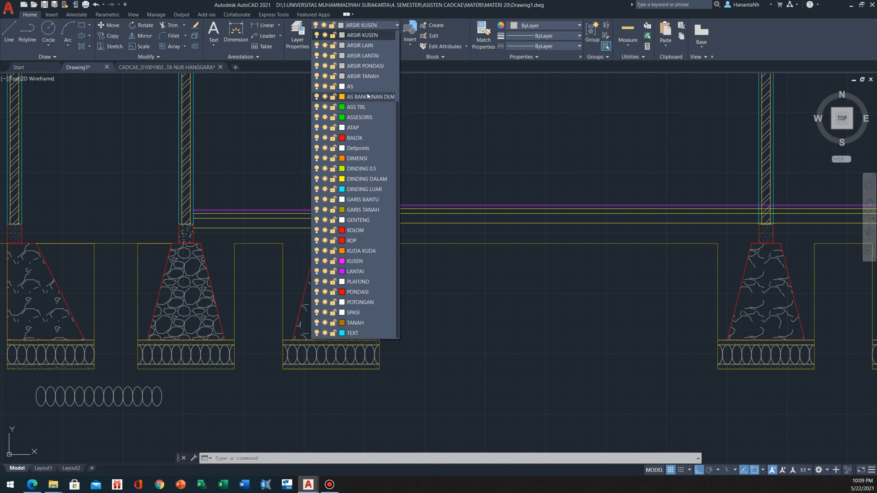
pyautogui.scroll(3, 365, 95)
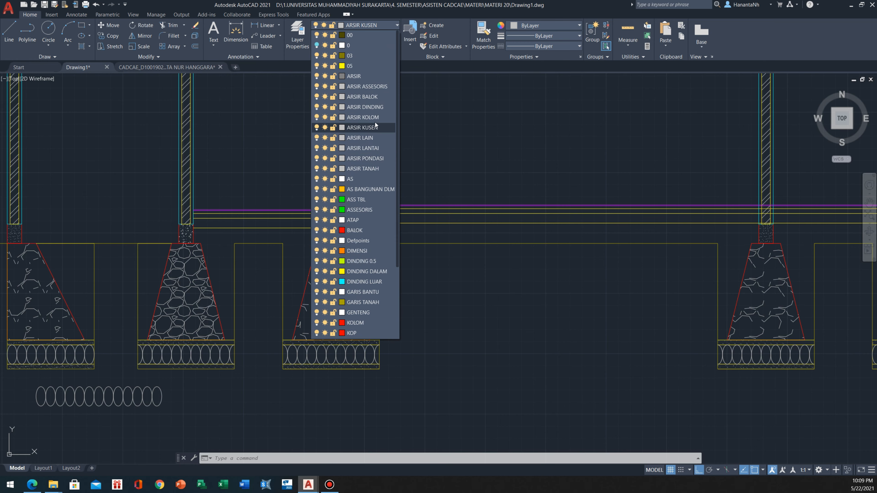
pyautogui.click(362, 169)
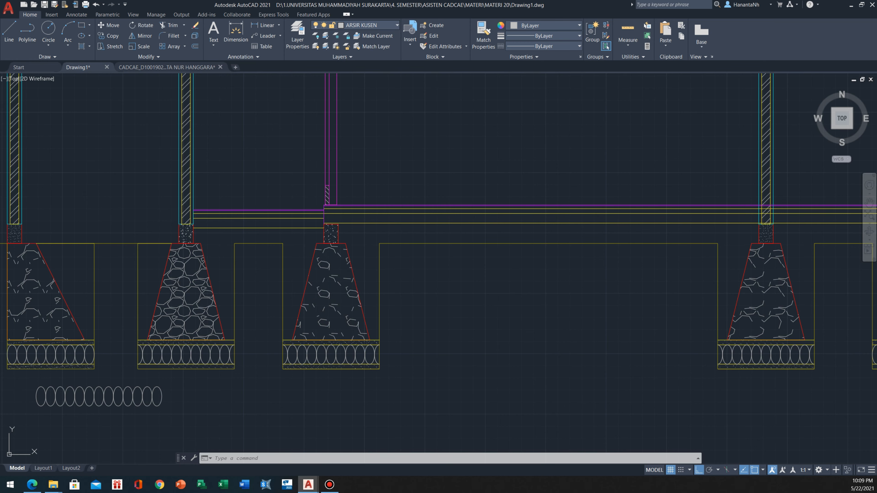
# Hatch the soil below the lower floor between the second and third foundations with ANSI32 at angle 45 and scale 25
pyautogui.moveTo(124, 169); pyautogui.dragTo(246, 202, button='middle')
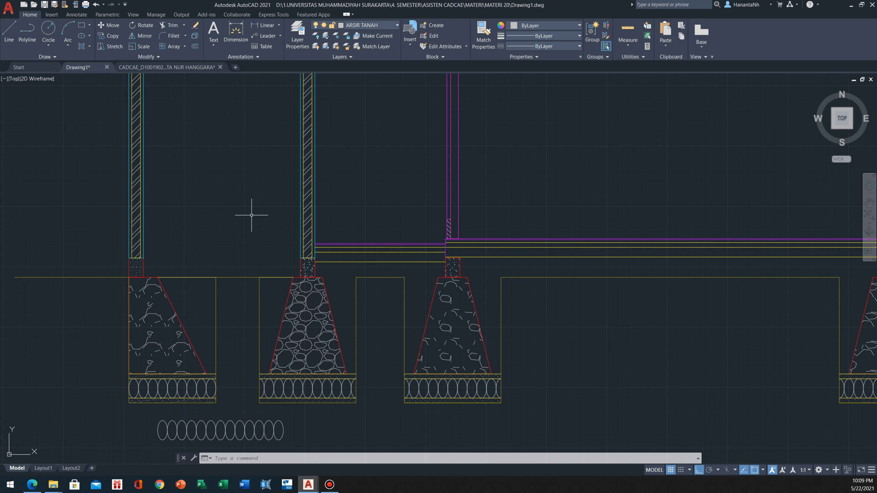
pyautogui.write('H')
pyautogui.press('Return')
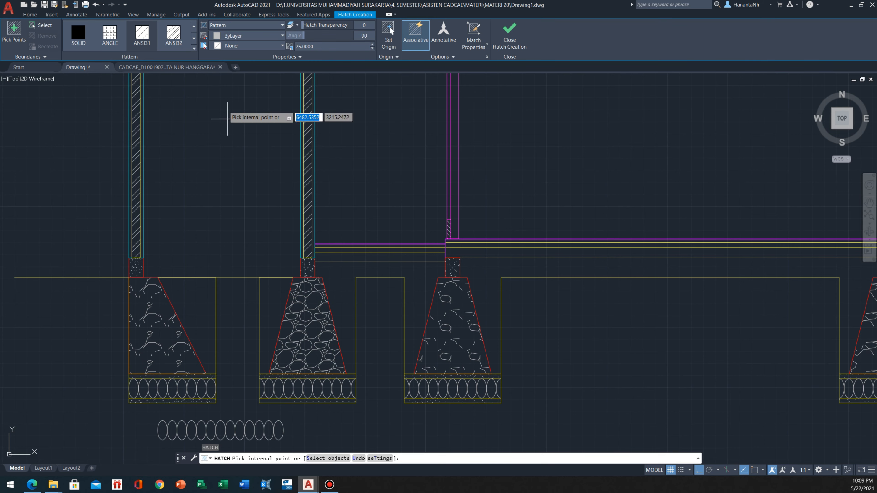
pyautogui.click(173, 37)
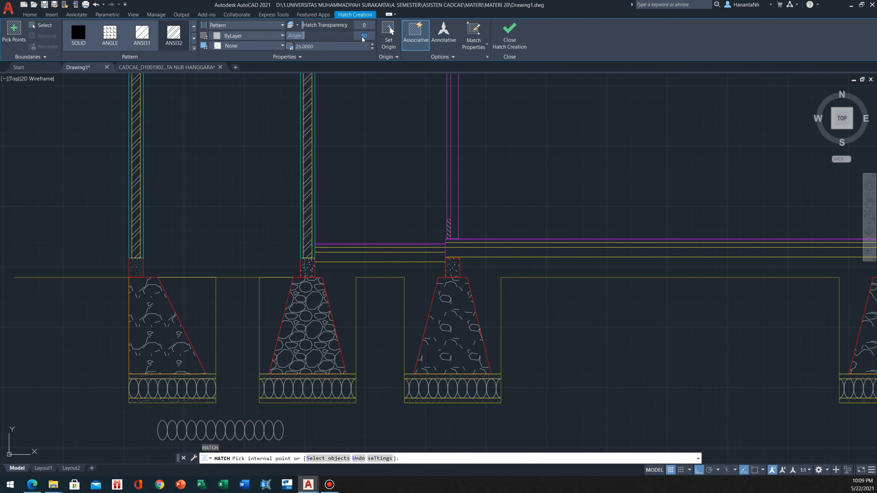
pyautogui.press('Return')
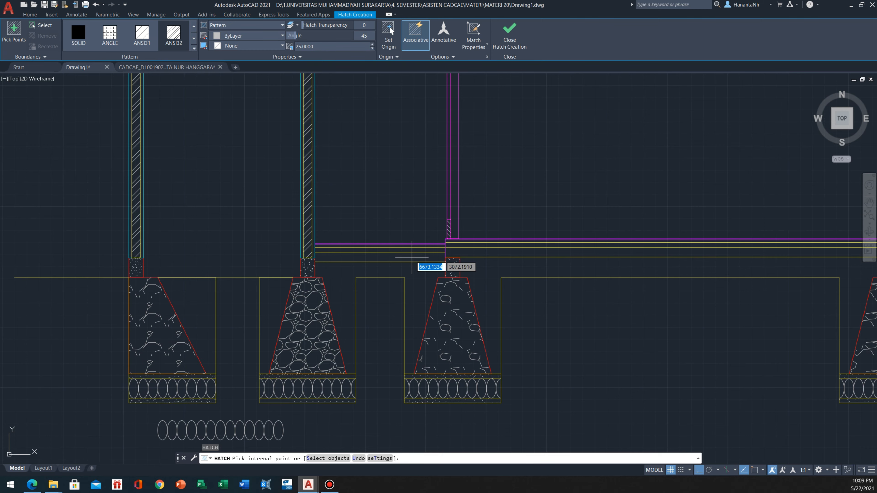
pyautogui.click(416, 273)
pyautogui.scroll(2, 417, 275)
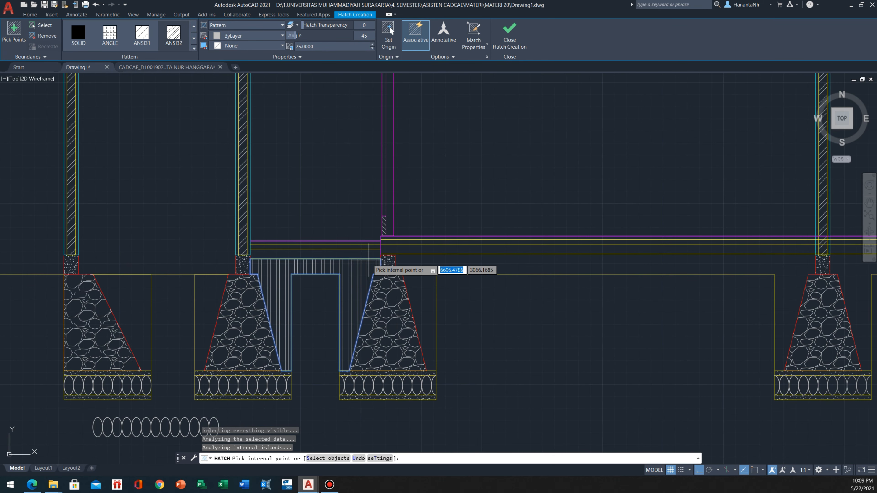
pyautogui.press('Escape')
# Set the scale of the soil hatch below the lower floor to 35
pyautogui.click(356, 276)
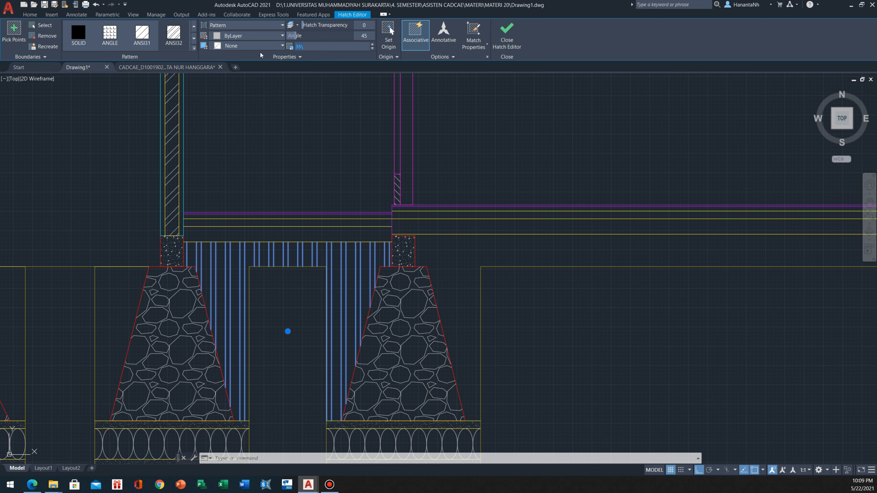
pyautogui.write('3')
pyautogui.press('Return')
pyautogui.press('Escape')
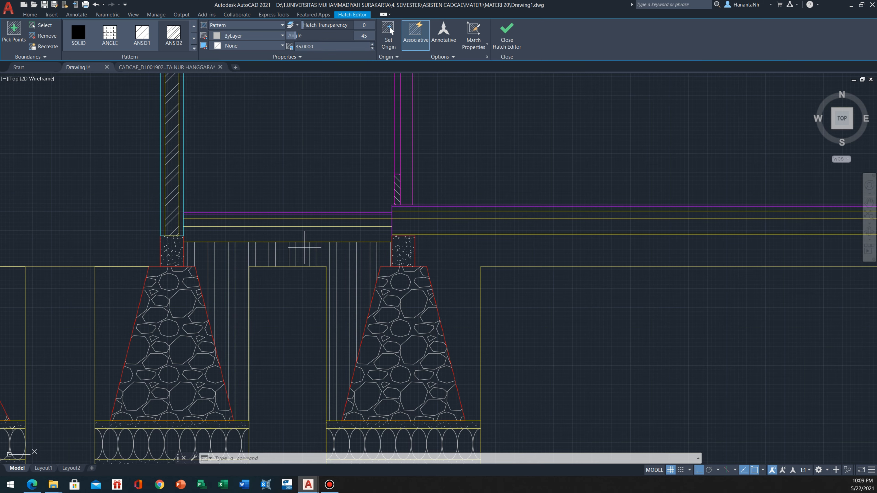
pyautogui.press('space')
pyautogui.scroll(-2, 302, 246)
pyautogui.moveTo(397, 181); pyautogui.dragTo(211, 208, button='middle')
pyautogui.scroll(-1, 217, 211)
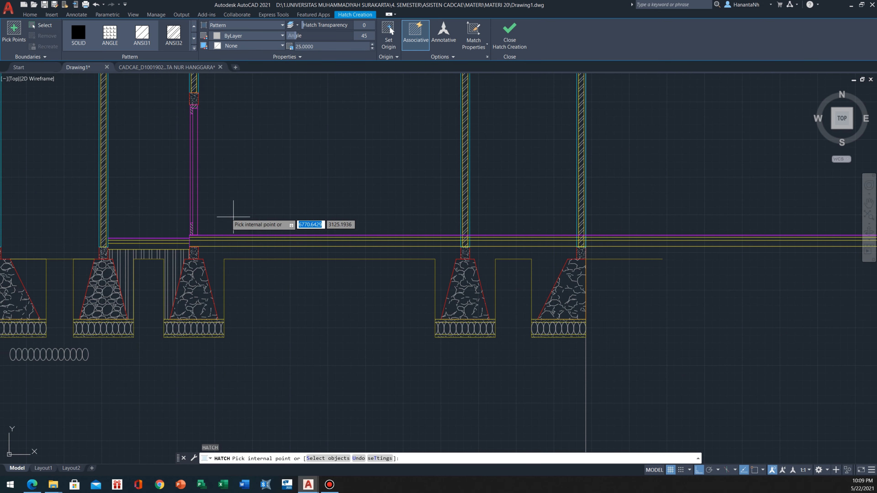
pyautogui.scroll(2, 285, 255)
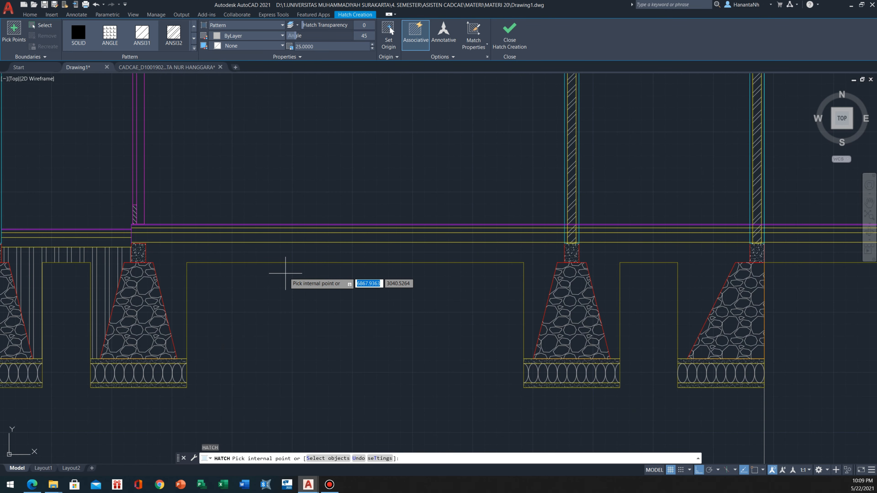
pyautogui.press('Escape')
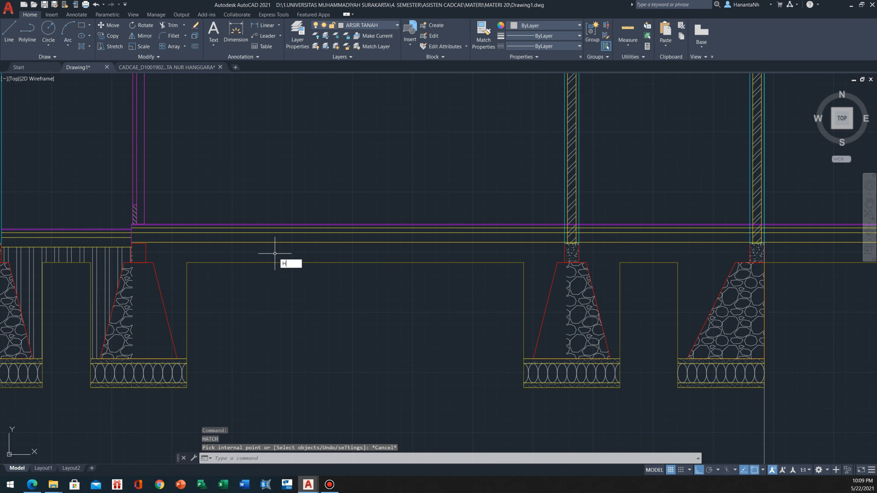
# Hatch the soil below the raised floor between the third and fourth foundations with ANSI32 at angle 45 and scale 25
pyautogui.write('H')
pyautogui.press('Return')
pyautogui.click(274, 253)
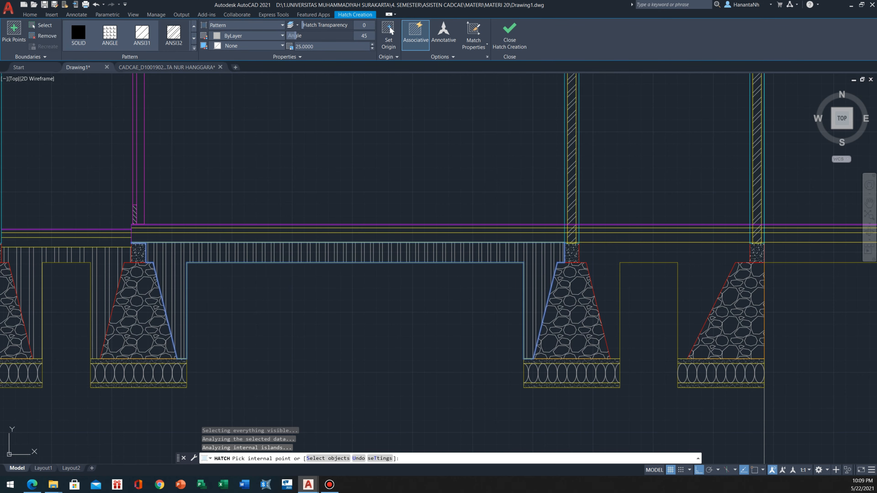
pyautogui.press('Escape')
# Hatch the soil below the raised floor between the fourth and fifth foundations with the same vertical line pattern
pyautogui.scroll(-2, 275, 251)
pyautogui.write('H')
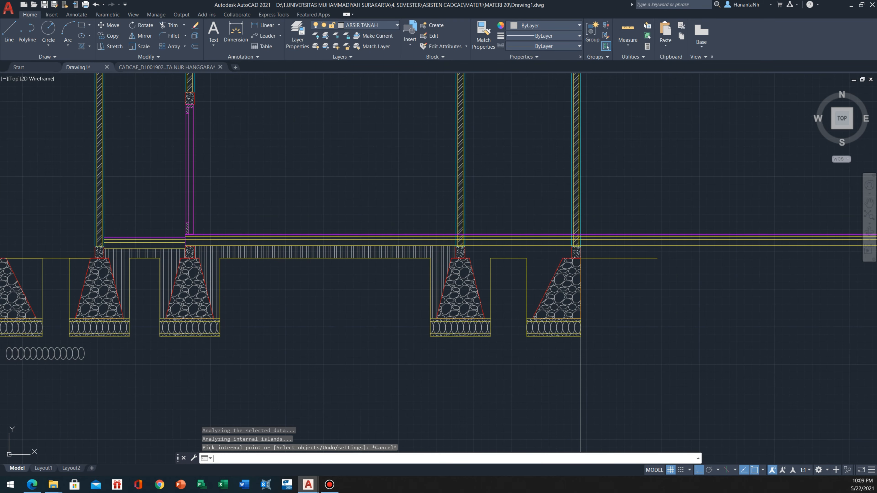
pyautogui.press('Return')
pyautogui.click(538, 254)
pyautogui.press('Escape')
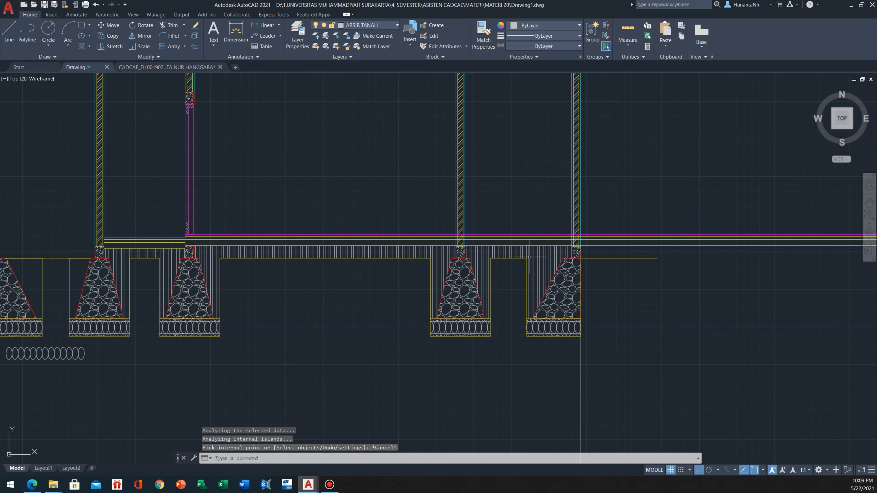
pyautogui.scroll(5, 121, 240)
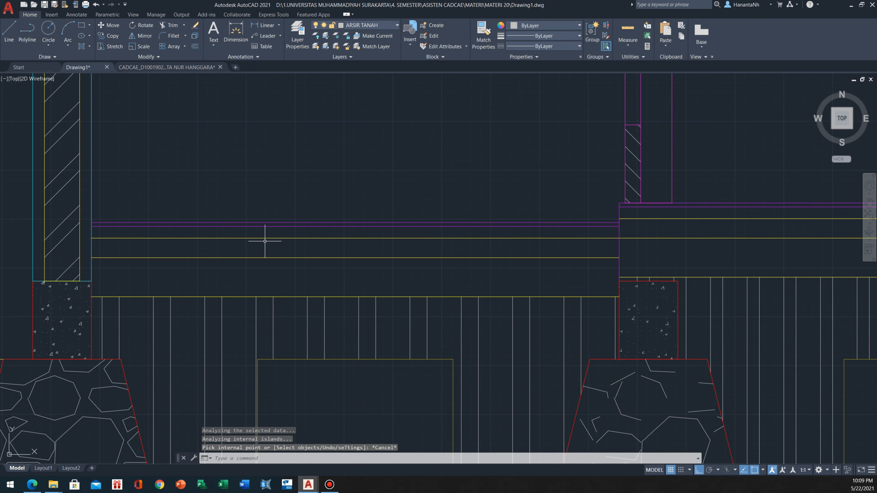
pyautogui.scroll(-4, 159, 249)
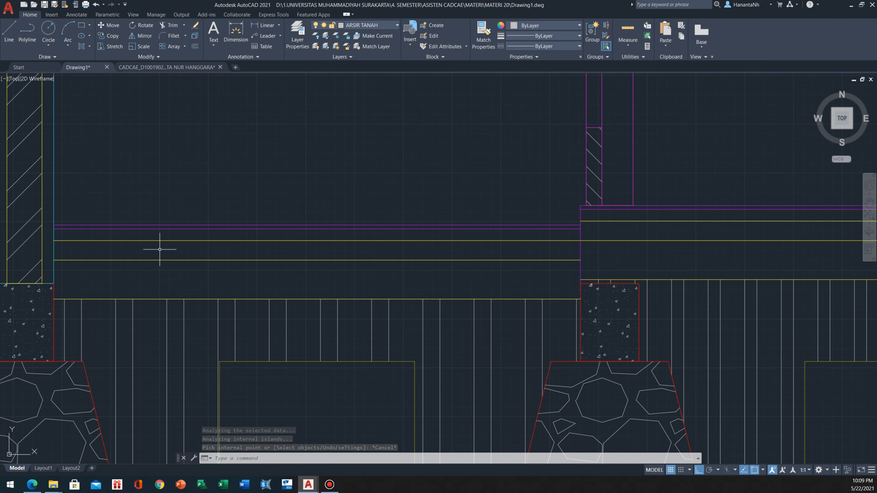
# Hatch the upper layer under the lower floor tiles, between the second and third foundations, with AR-CONC at angle 45 and scale 25
pyautogui.scroll(4, 159, 249)
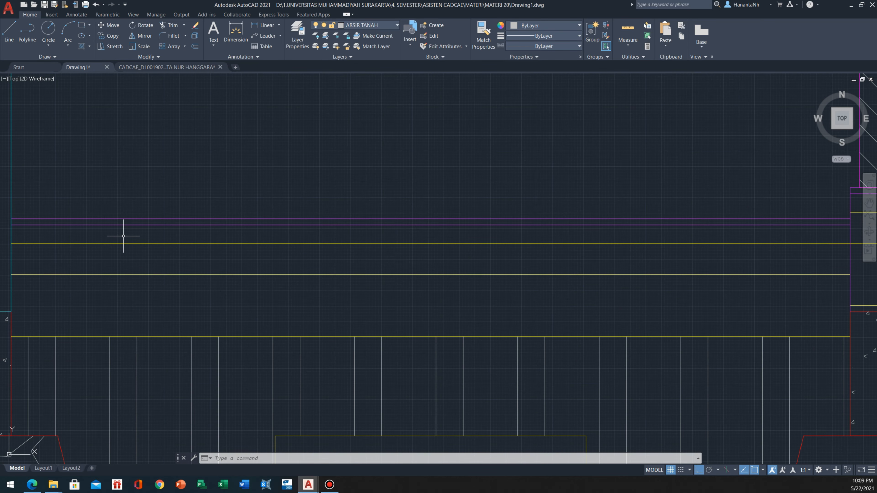
pyautogui.scroll(-2, 126, 235)
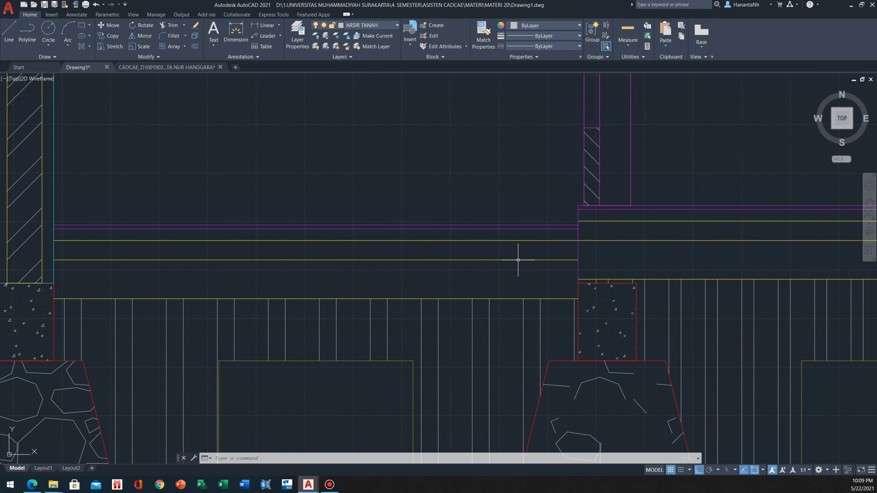
pyautogui.scroll(-2, 518, 259)
pyautogui.scroll(2, 229, 278)
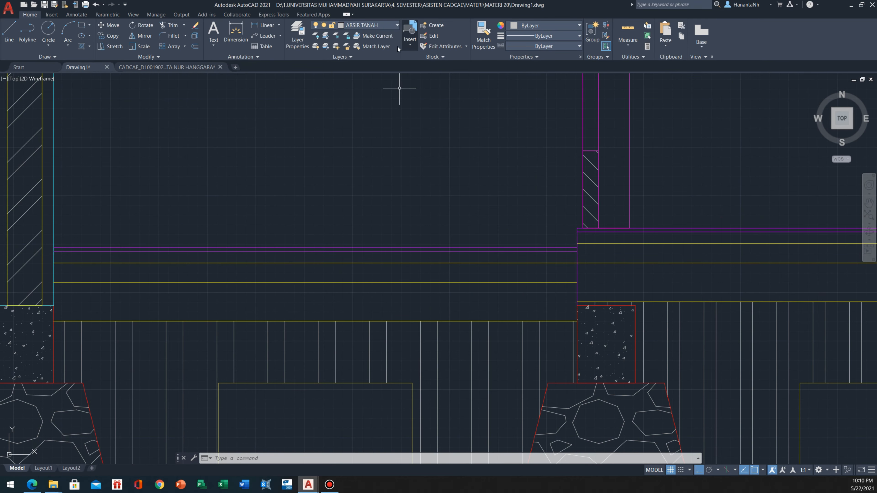
pyautogui.write('h')
pyautogui.press('Return')
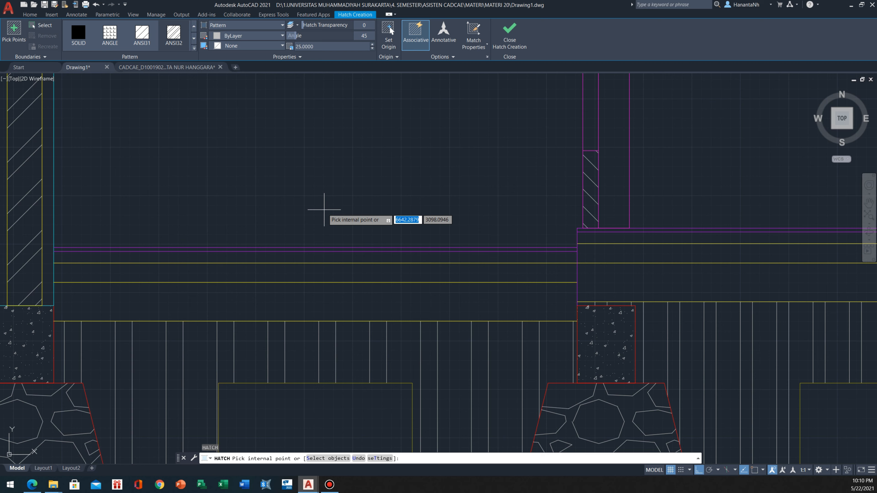
pyautogui.click(194, 48)
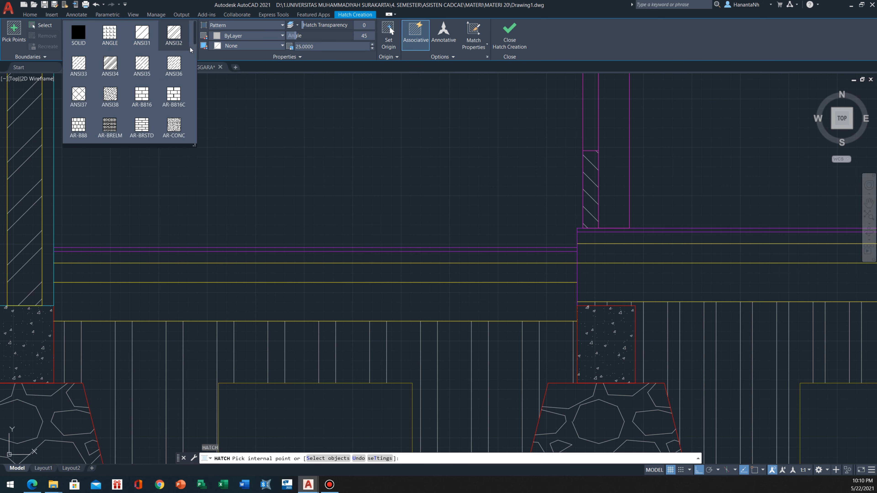
pyautogui.scroll(-1, 102, 110)
pyautogui.scroll(-1, 72, 111)
pyautogui.click(78, 125)
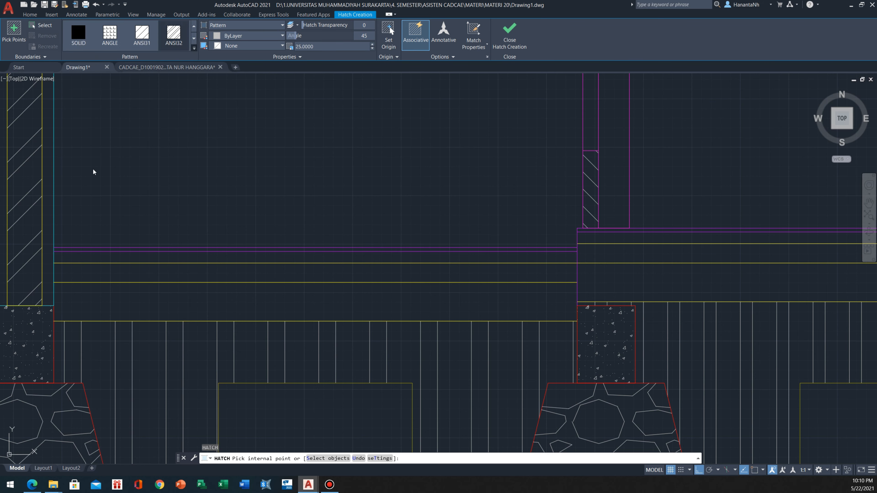
pyautogui.click(194, 48)
pyautogui.scroll(-7, 133, 101)
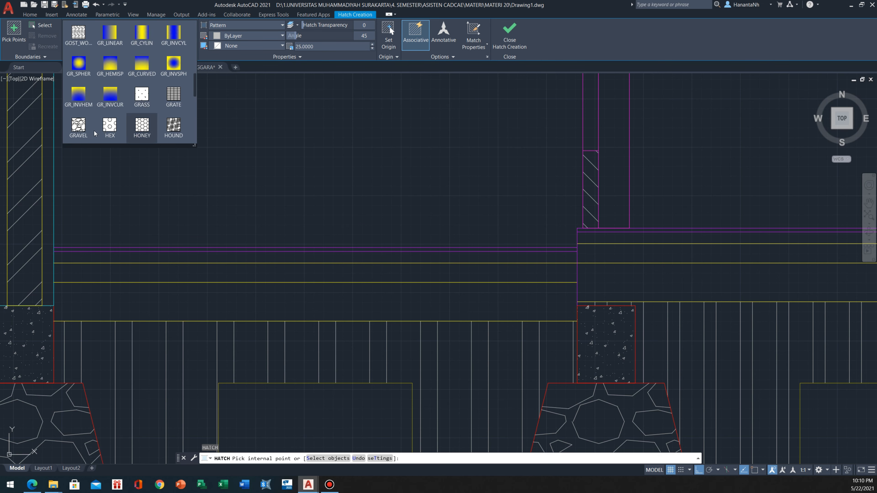
pyautogui.scroll(-5, 145, 110)
pyautogui.scroll(-3, 145, 110)
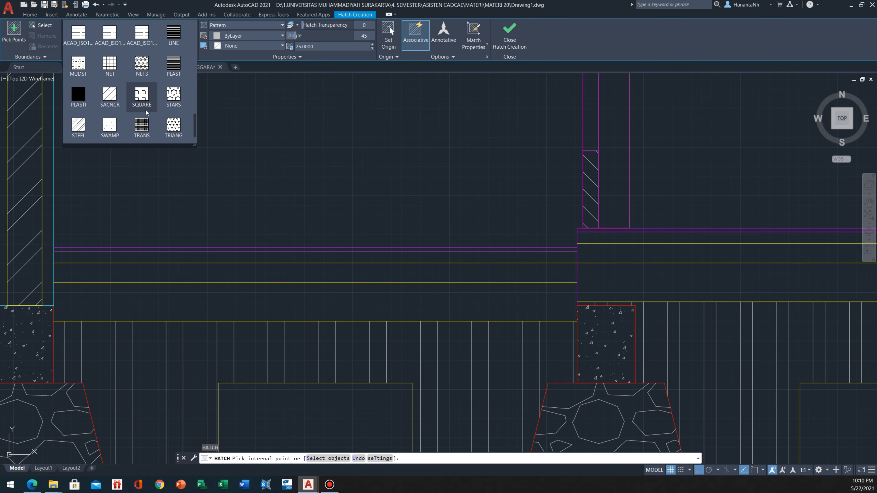
pyautogui.scroll(3, 165, 83)
pyautogui.scroll(9, 162, 80)
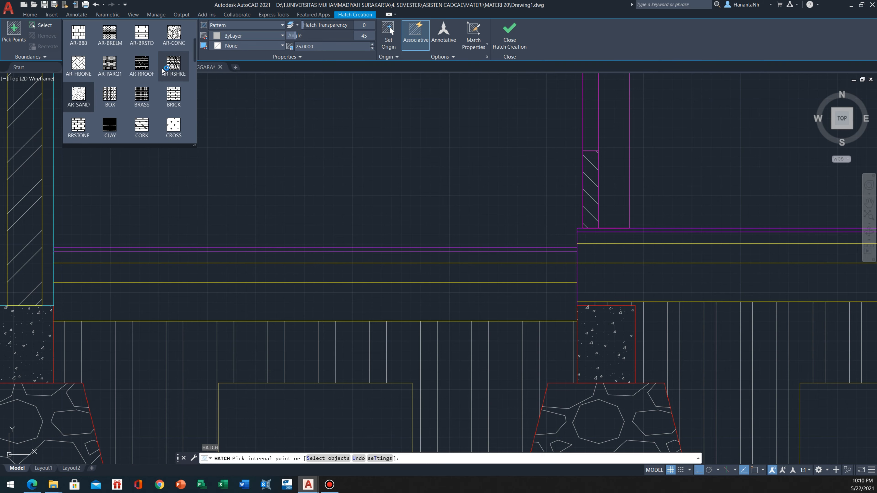
pyautogui.click(171, 37)
pyautogui.scroll(-4, 151, 269)
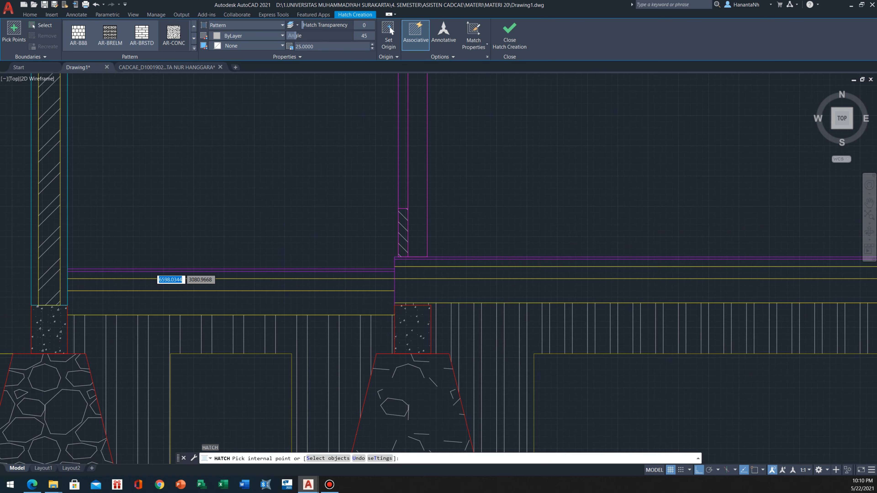
pyautogui.click(135, 283)
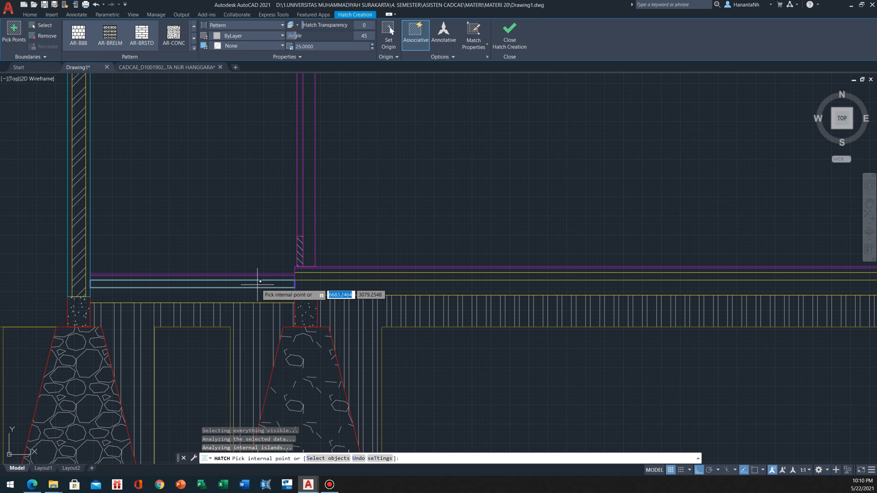
pyautogui.press('Return')
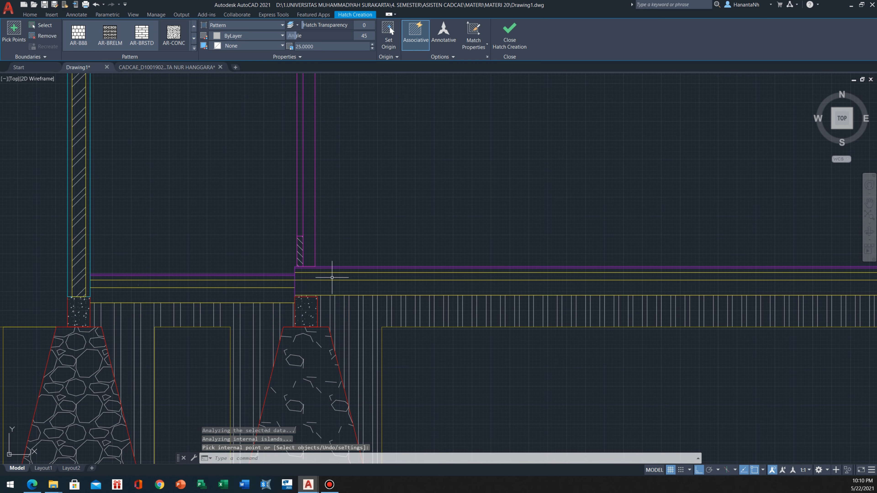
# Hatch the matching layer under the raised floor tiles, between the third and fourth foundations, with AR-CONC at angle 45 and scale 25
pyautogui.write('h')
pyautogui.press('Return')
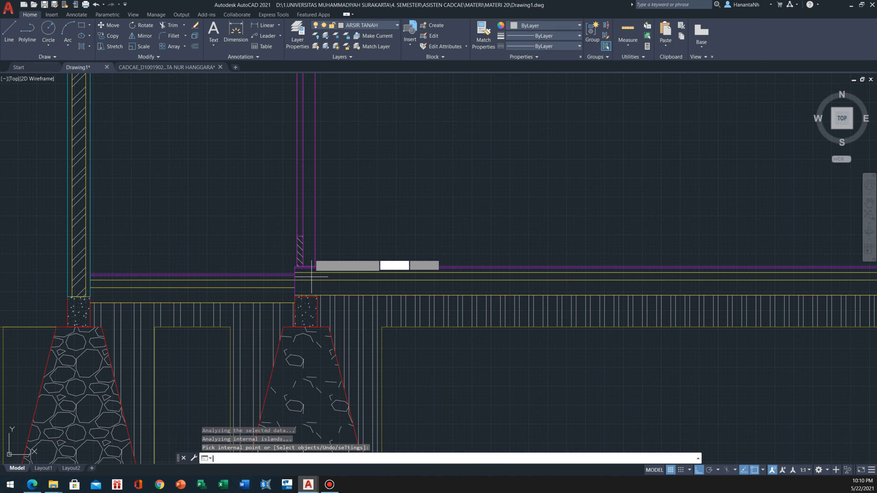
pyautogui.scroll(-5, 318, 154)
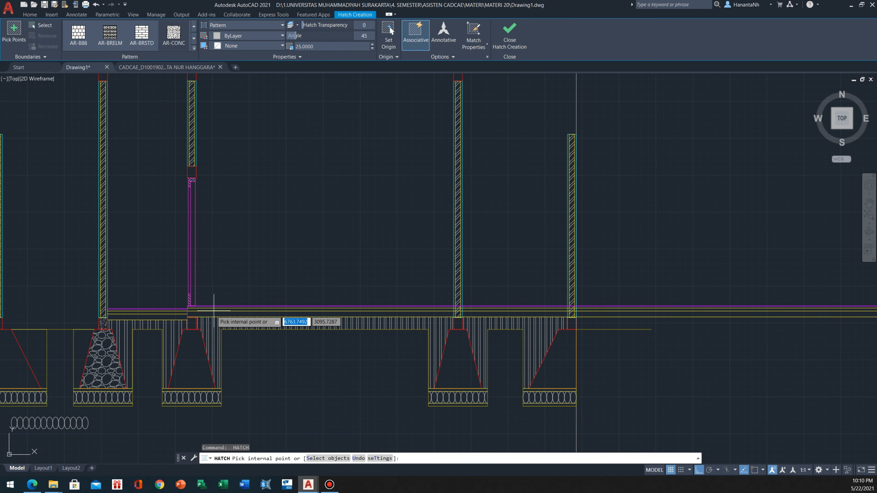
pyautogui.scroll(3, 209, 316)
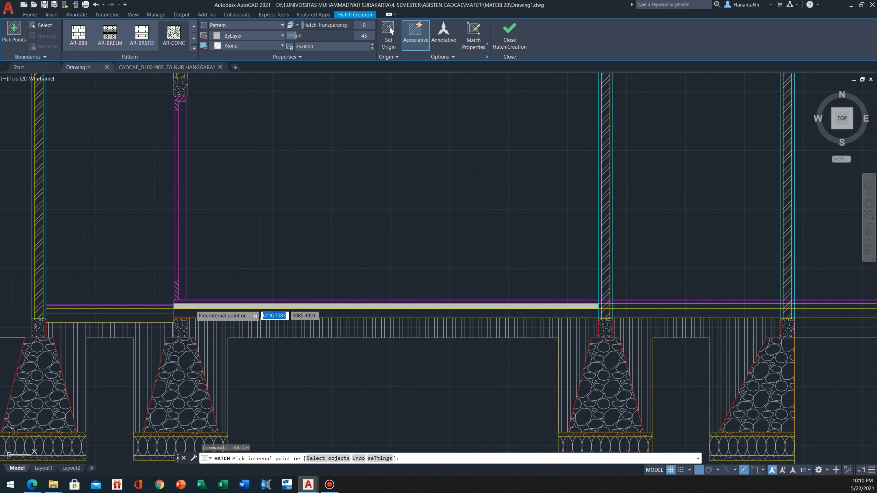
pyautogui.click(191, 306)
pyautogui.press('Escape')
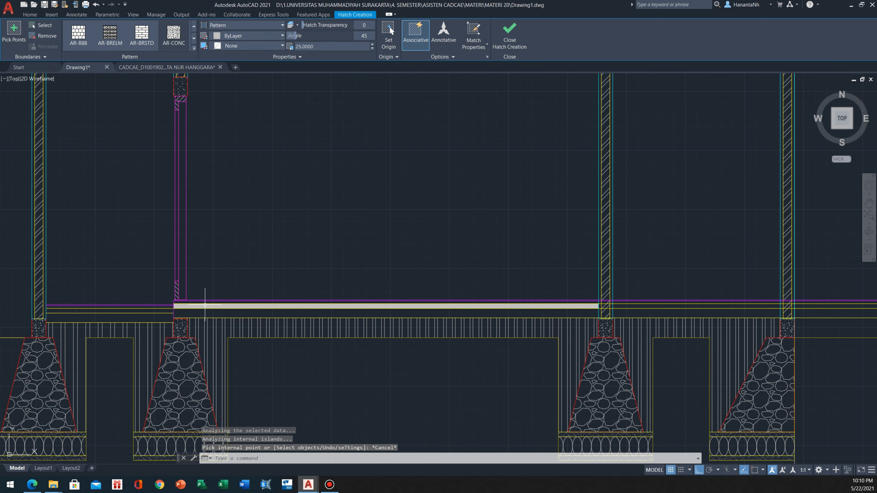
# Match the hatch properties of the concrete beam above the second foundation onto the lower and raised floors' concrete layers
pyautogui.scroll(4, 40, 324)
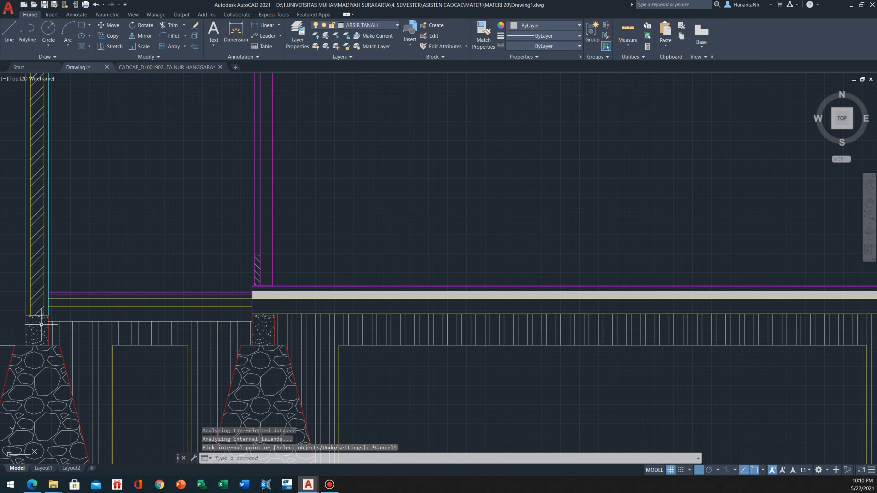
pyautogui.click(40, 324)
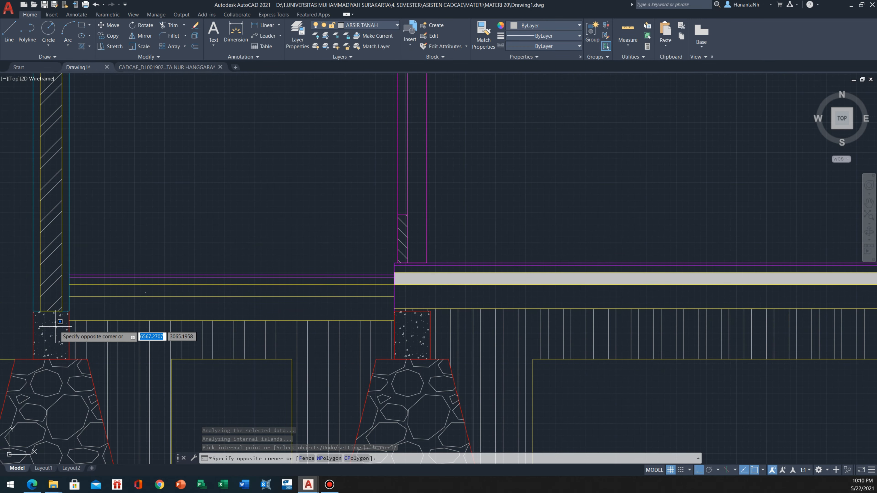
pyautogui.press('Escape')
pyautogui.click(54, 327)
pyautogui.write('MA')
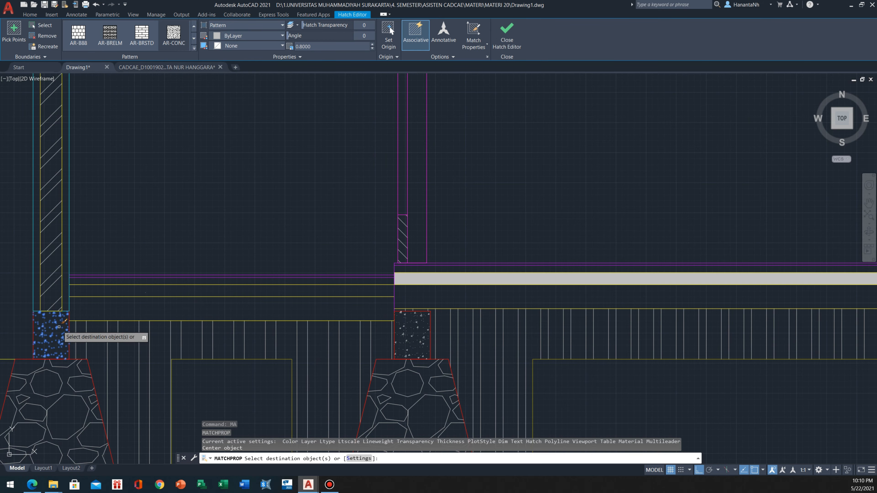
pyautogui.press('Return')
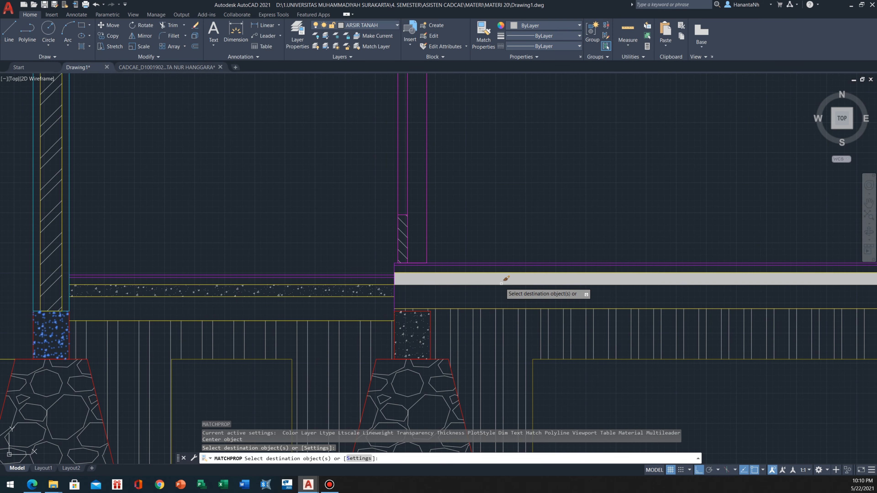
pyautogui.click(508, 286)
pyautogui.press('Escape')
# Hatch the layer beneath the lower floor's concrete with AR-SAND at angle 45 and scale 25
pyautogui.scroll(-2, 300, 289)
pyautogui.moveTo(255, 300); pyautogui.dragTo(218, 320, button='middle')
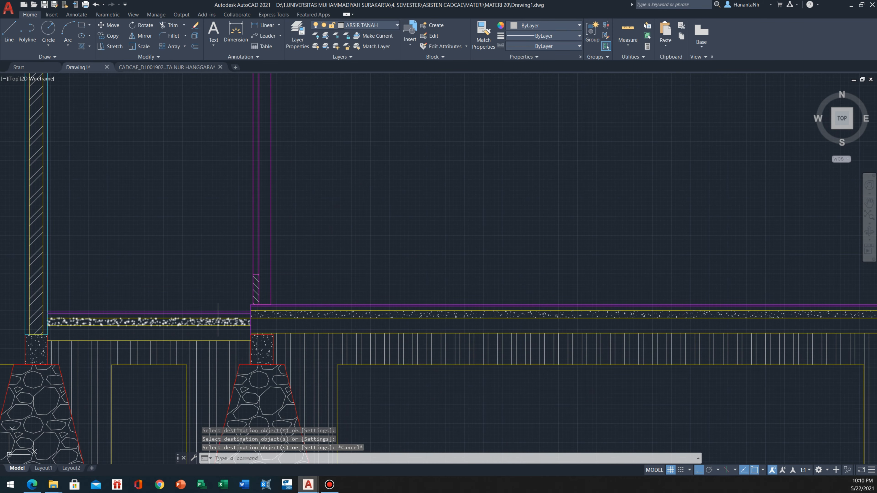
pyautogui.press('Return')
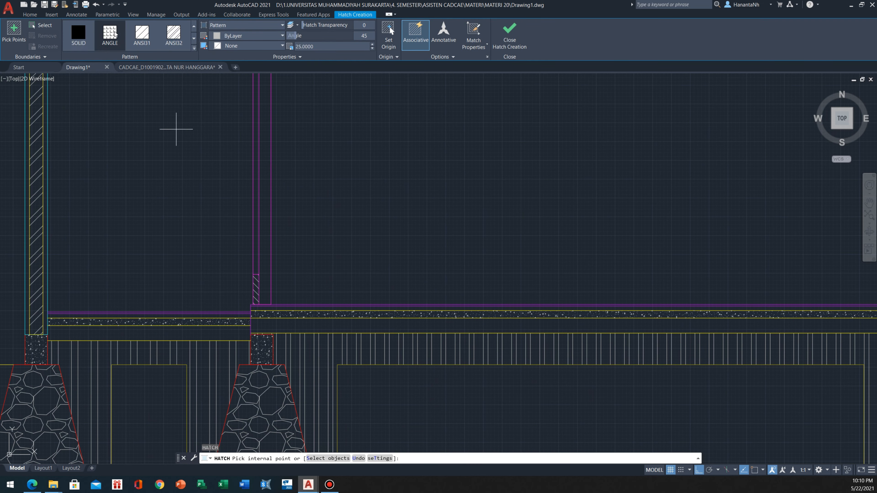
pyautogui.scroll(1, 94, 33)
pyautogui.scroll(-2, 83, 38)
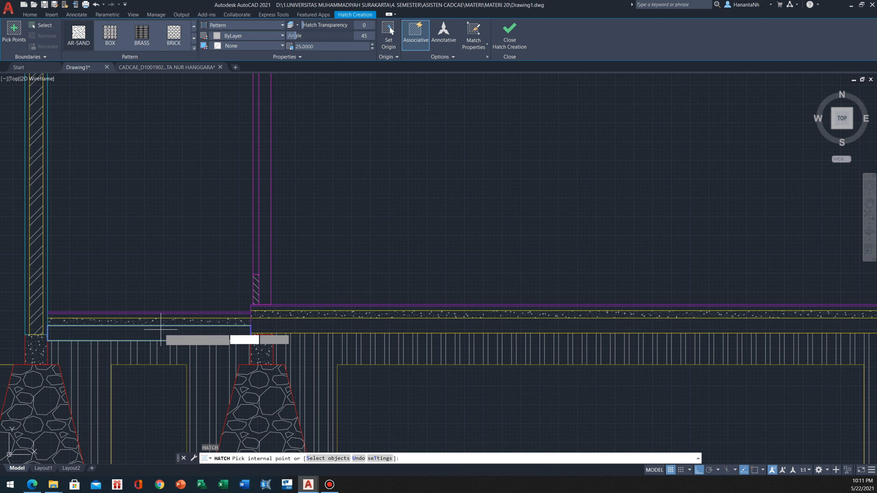
pyautogui.press('Escape')
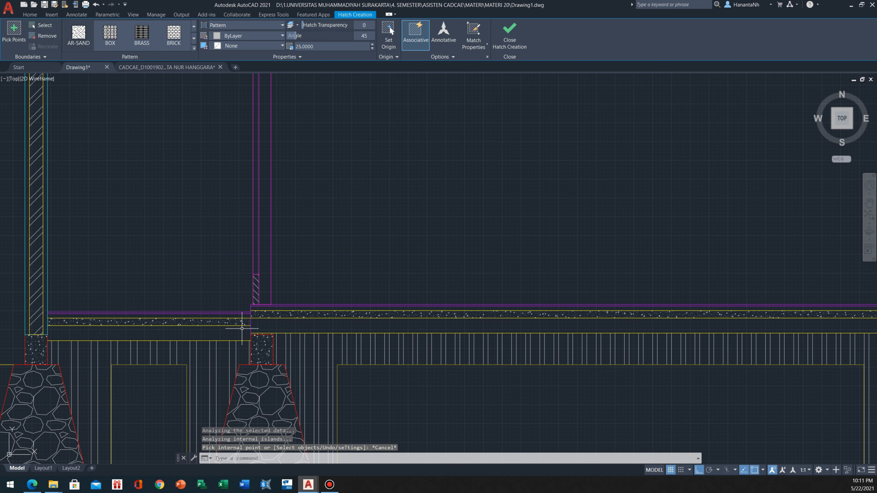
# Set the scale of the lower floor's sand hatch to 10
pyautogui.click(118, 332)
pyautogui.click(81, 338)
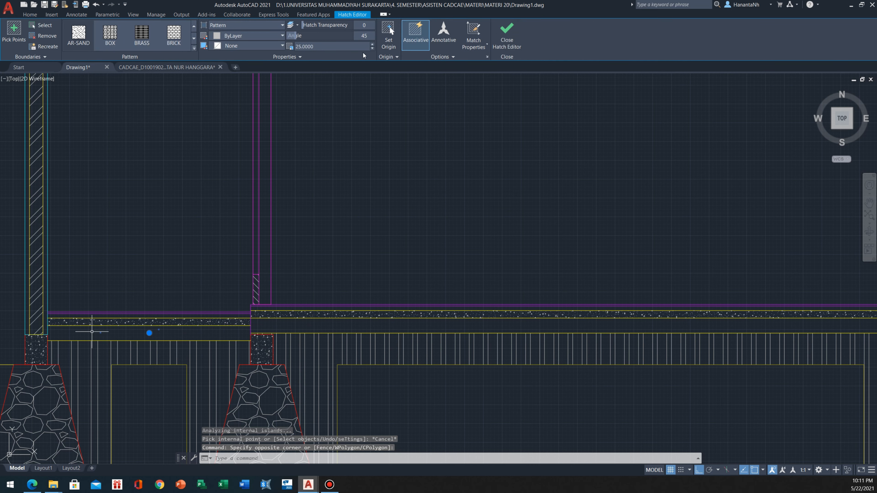
pyautogui.write('10')
pyautogui.press('Return')
pyautogui.write('h')
pyautogui.press('Return')
pyautogui.scroll(-5, 263, 249)
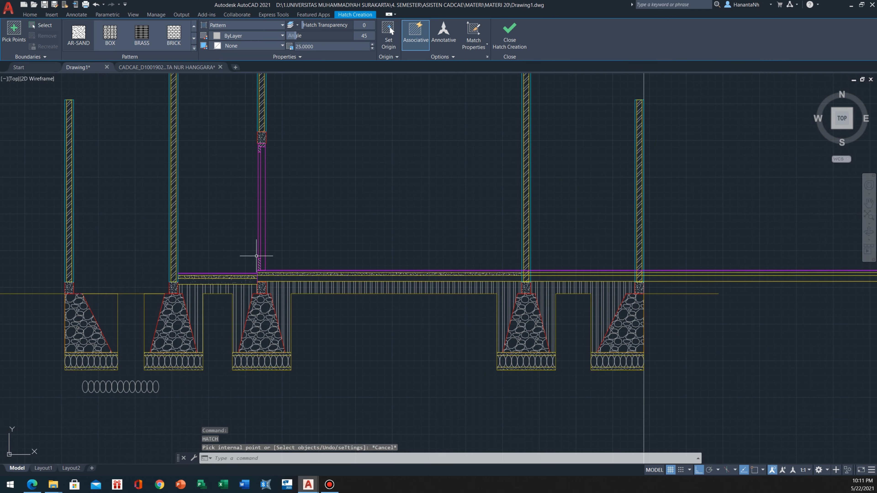
pyautogui.press('Escape')
# Match the properties of the sand hatch at the base of the second foundation onto the lower floor's sand layer
pyautogui.scroll(5, 272, 256)
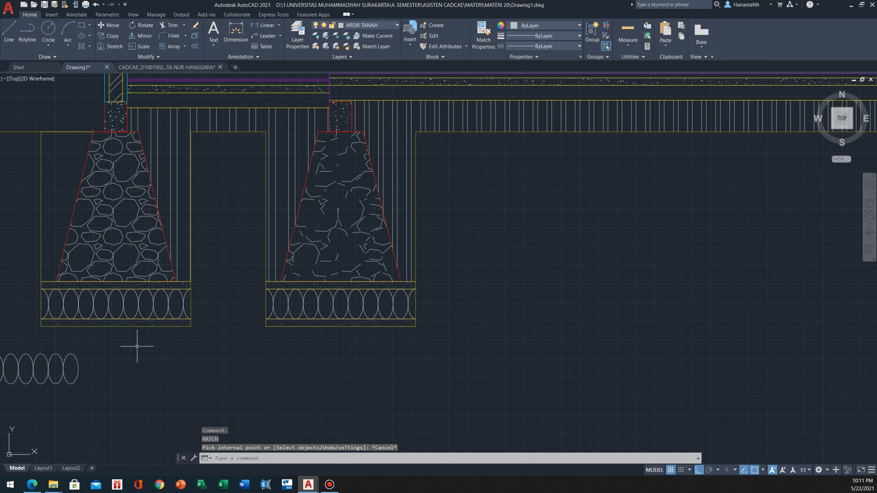
pyautogui.click(151, 320)
pyautogui.moveTo(254, 82); pyautogui.dragTo(254, 137, button='middle')
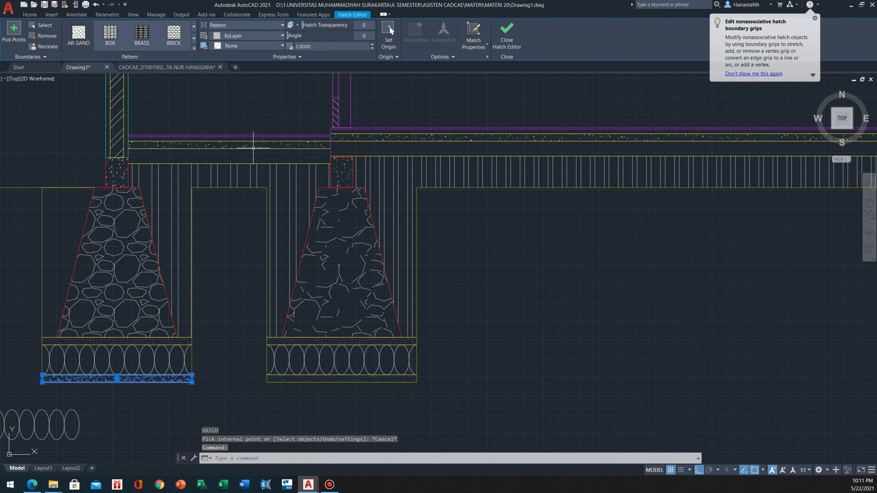
pyautogui.write('MA')
pyautogui.press('Return')
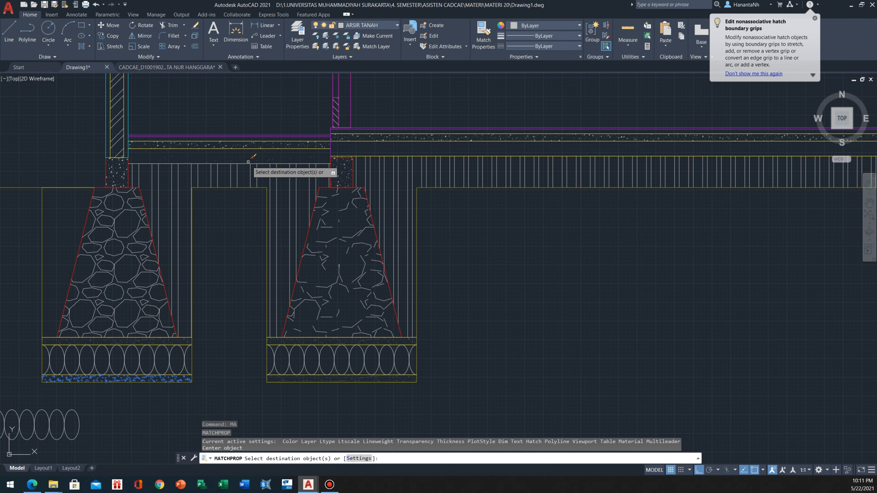
pyautogui.press('Escape')
# Hatch the layer beneath the raised floor's concrete, between the third and fourth foundations, with AR-SAND at angle 45 and scale 2
pyautogui.moveTo(263, 136); pyautogui.dragTo(179, 258, button='middle')
pyautogui.scroll(-2, 179, 258)
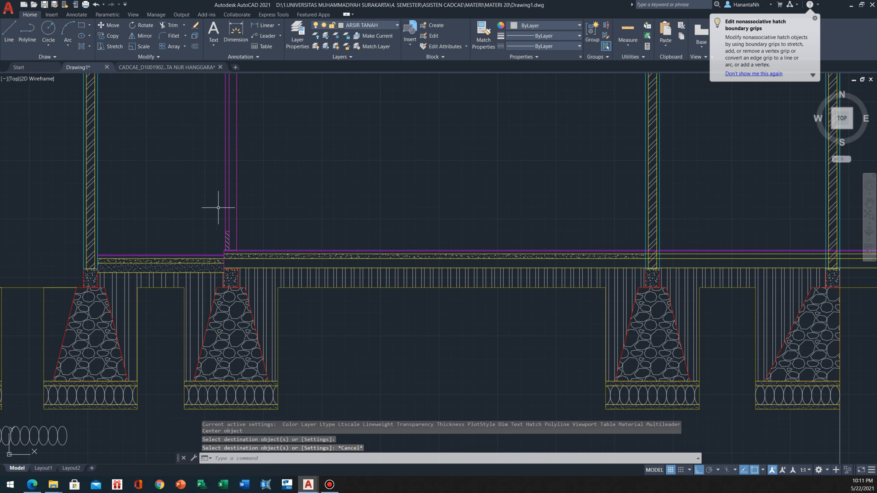
pyautogui.moveTo(231, 206); pyautogui.dragTo(211, 280, button='middle')
pyautogui.scroll(-3, 214, 287)
pyautogui.scroll(5, 188, 323)
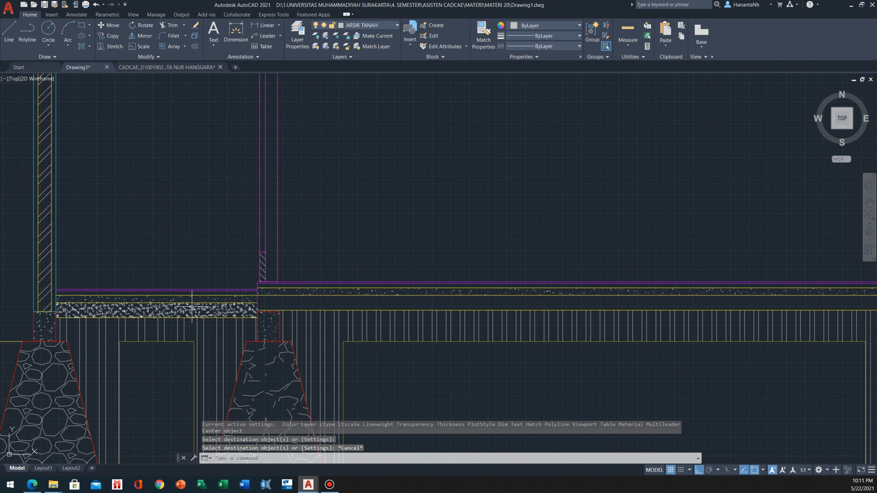
pyautogui.write('H')
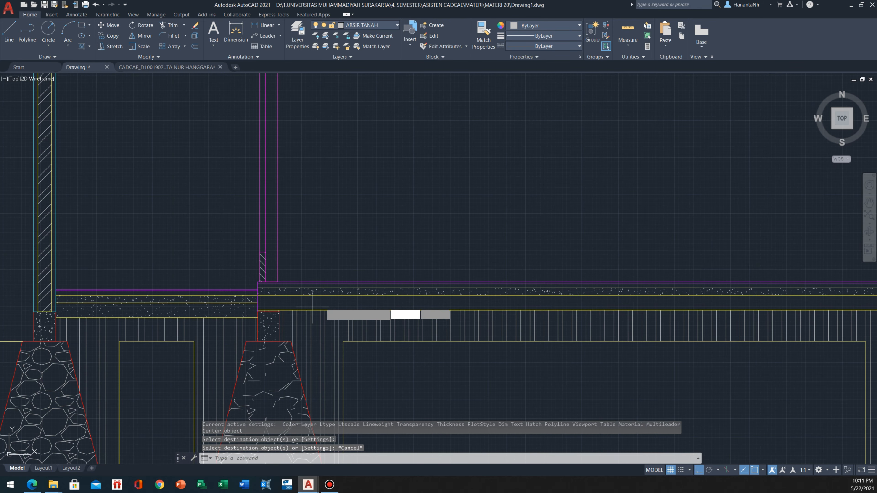
pyautogui.press('Return')
pyautogui.moveTo(312, 308); pyautogui.dragTo(193, 321, button='middle')
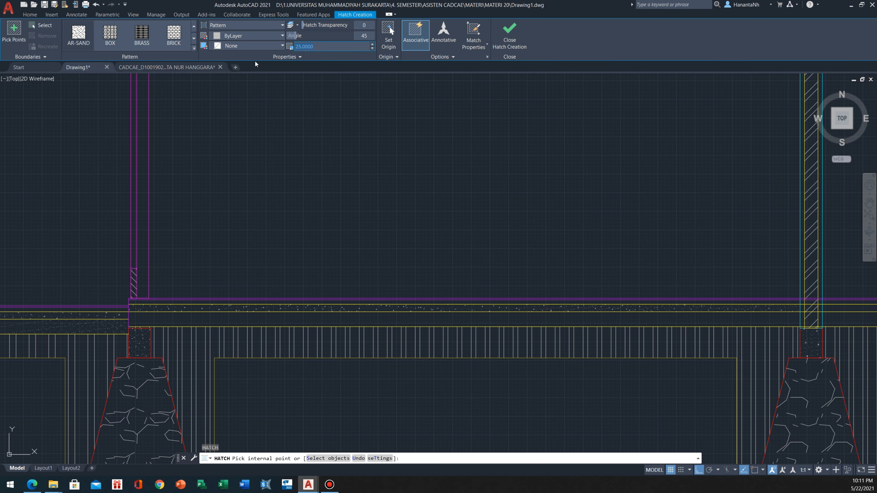
pyautogui.write('2')
pyautogui.press('Return')
pyautogui.scroll(-2, 271, 276)
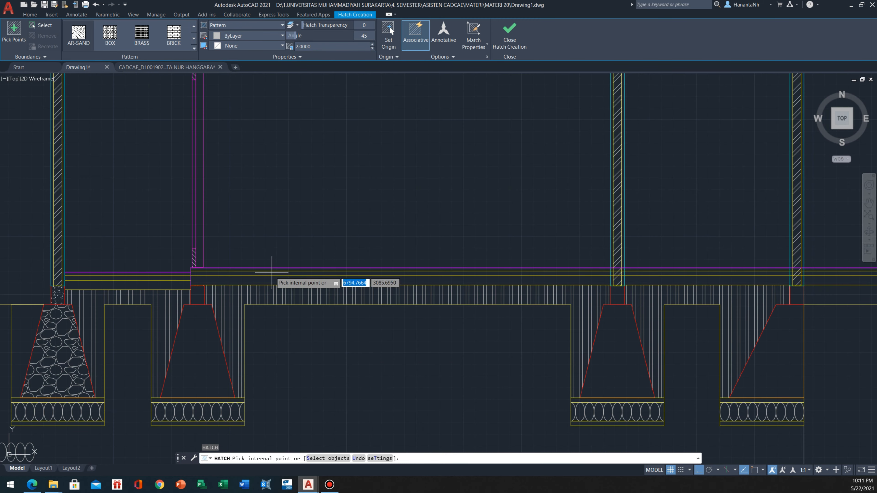
pyautogui.click(273, 279)
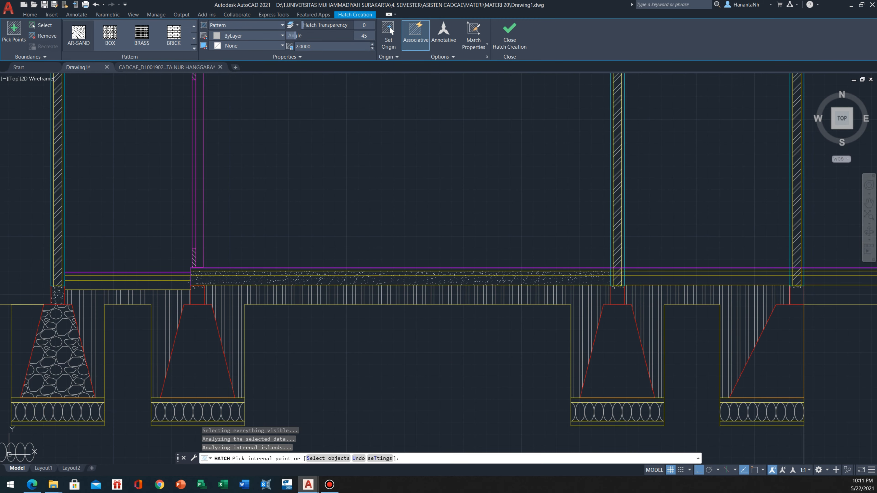
# Draw a vertical construction line through the left face of the fourth foundation's wall
pyautogui.press('Escape')
pyautogui.scroll(5, 242, 273)
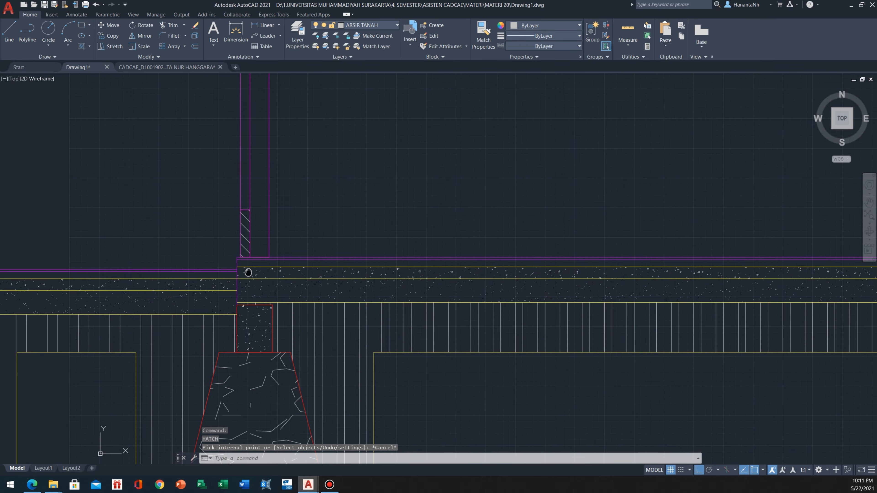
pyautogui.scroll(-4, 283, 234)
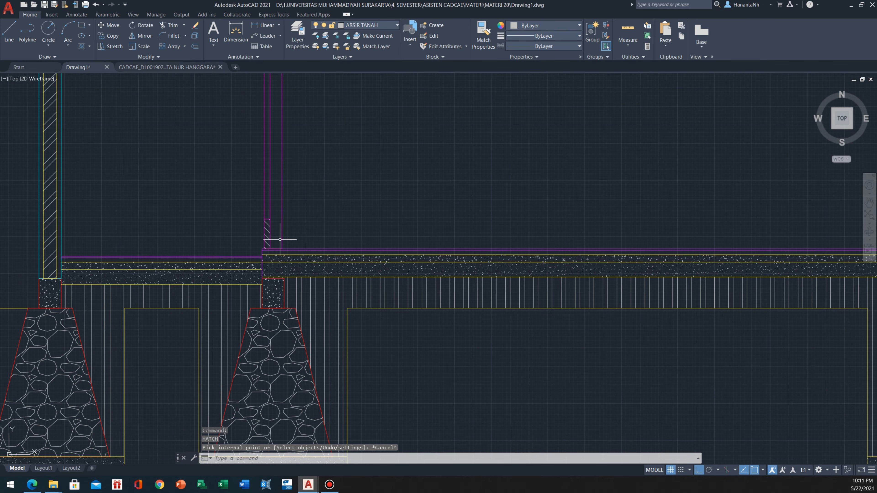
pyautogui.scroll(2, 226, 281)
pyautogui.moveTo(447, 272); pyautogui.dragTo(383, 274, button='middle')
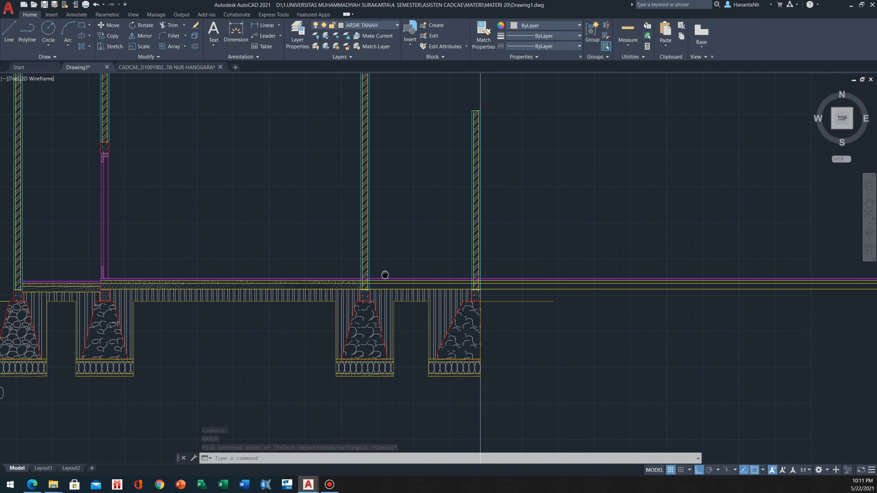
pyautogui.scroll(5, 345, 273)
pyautogui.moveTo(291, 244); pyautogui.dragTo(306, 238, button='middle')
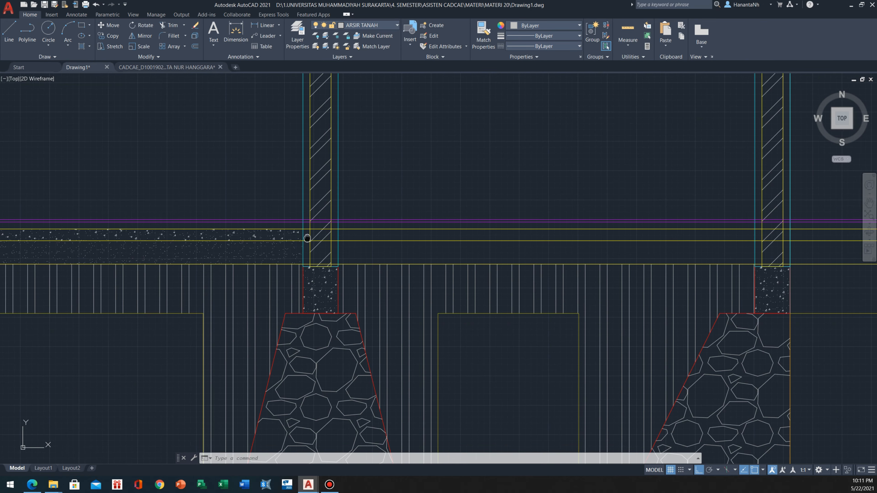
pyautogui.write('L')
pyautogui.press('Return')
pyautogui.write('V')
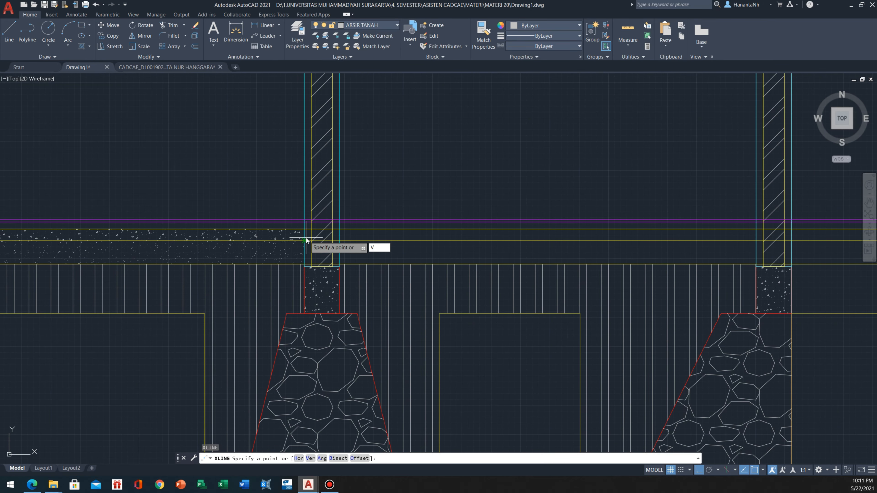
pyautogui.press('Return')
pyautogui.click(305, 267)
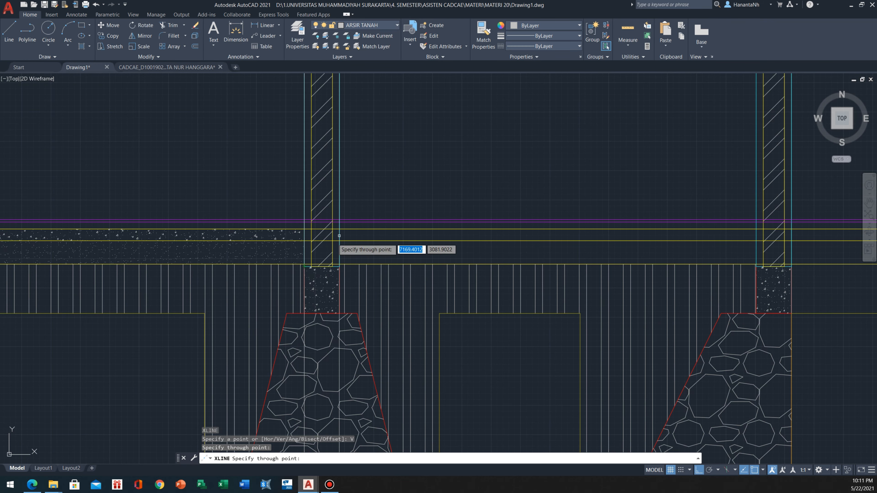
# Trim the floor lines that extend past the outer face of the fifth foundation's wall
pyautogui.press('Escape')
pyautogui.write('TR')
pyautogui.press('Return')
pyautogui.scroll(-6, 389, 231)
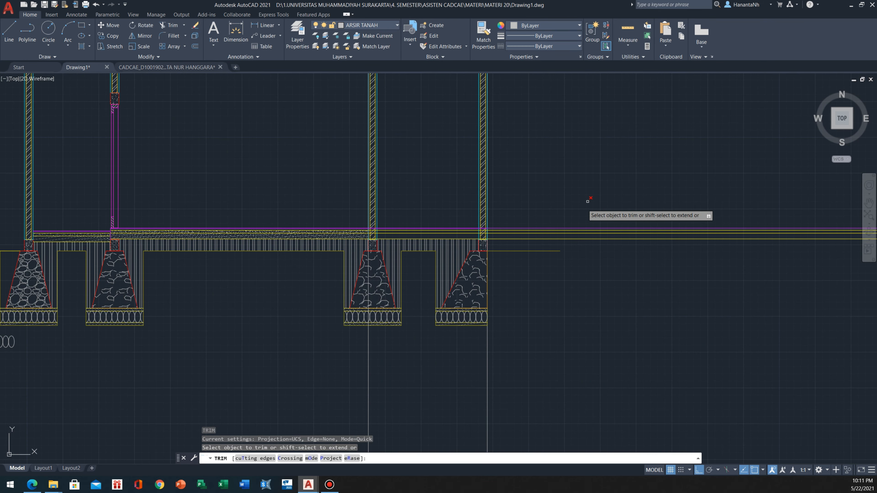
pyautogui.click(595, 196)
pyautogui.click(589, 283)
pyautogui.press('Escape')
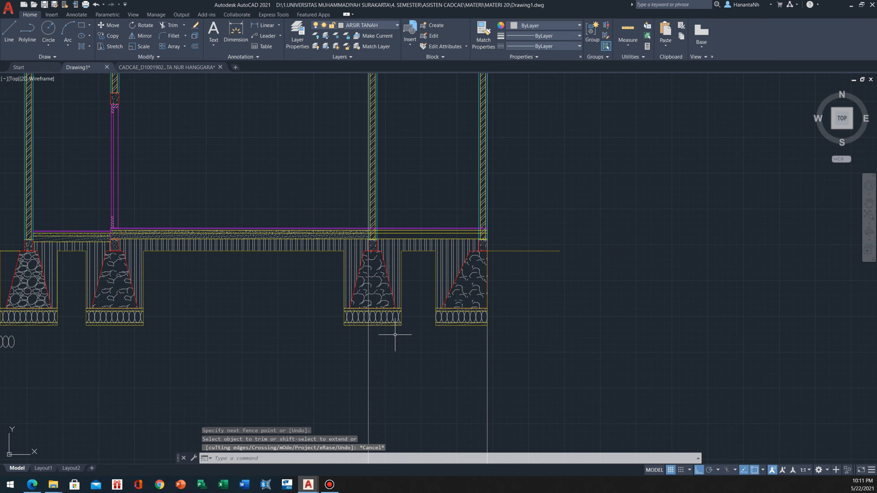
# Try erasing the vertical construction line at the fourth foundation's wall, and undo the erasure
pyautogui.write('E')
pyautogui.press('Return')
pyautogui.click(369, 347)
pyautogui.press('Return')
pyautogui.scroll(2, 333, 249)
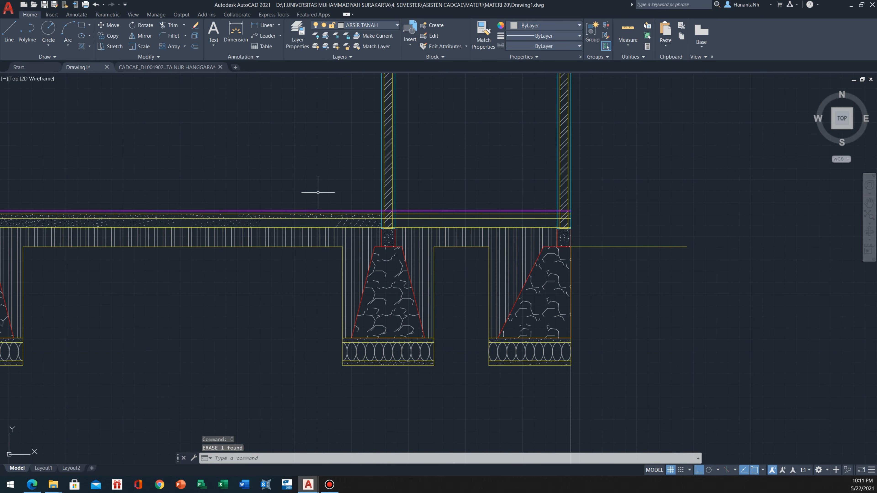
pyautogui.scroll(4, 446, 204)
pyautogui.hotkey('ctrl', 'z')
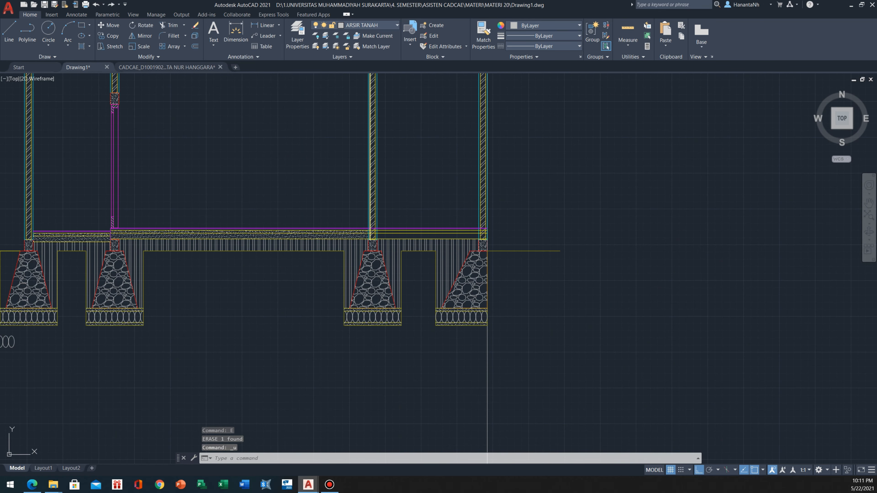
pyautogui.hotkey('ctrl', 'z')
# Trim the tile and concrete floor lines running from the fourth foundation's wall to the fifth, using the vertical construction line as the limit
pyautogui.click(404, 386)
pyautogui.click(319, 396)
pyautogui.scroll(4, 411, 228)
pyautogui.write('tr')
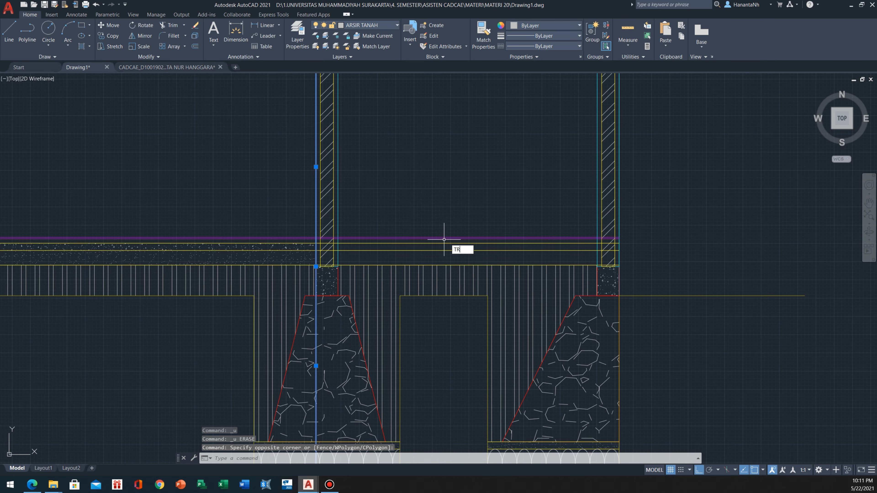
pyautogui.press('Return')
pyautogui.click(449, 220)
pyautogui.press('Return')
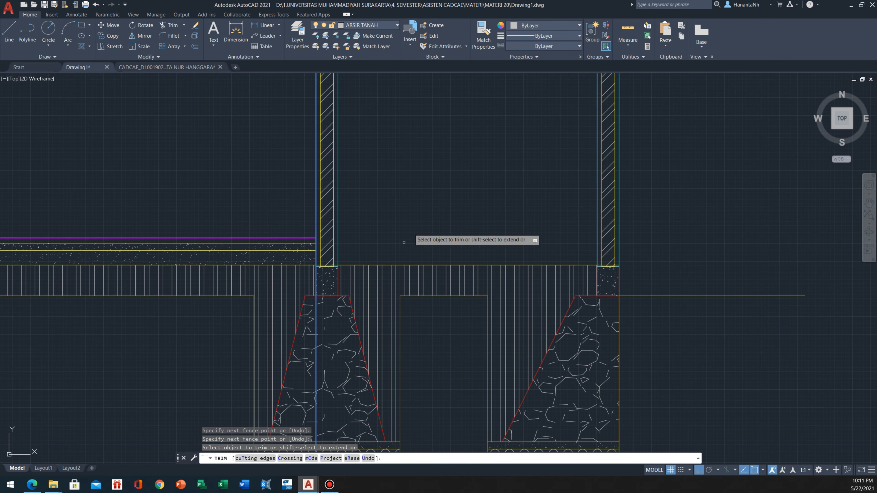
# Trim the remaining soil-top line between the fourth and fifth foundations
pyautogui.scroll(6, 332, 265)
pyautogui.scroll(2, 332, 265)
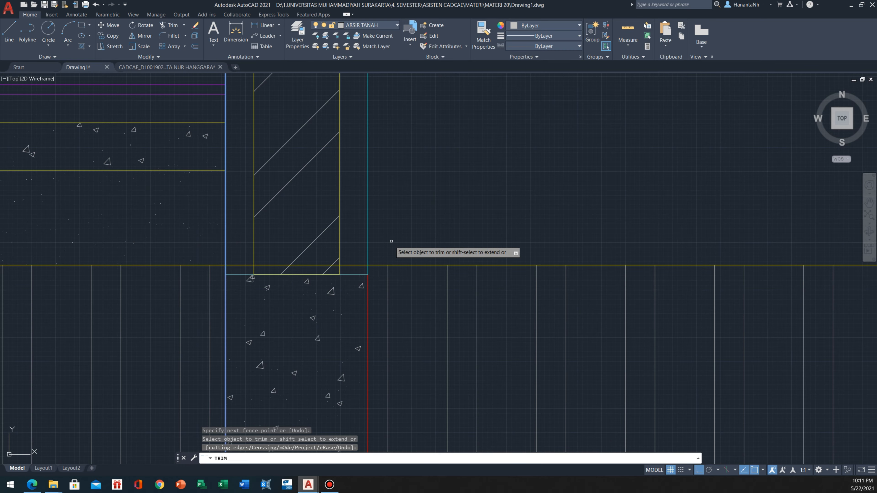
pyautogui.scroll(-3, 398, 221)
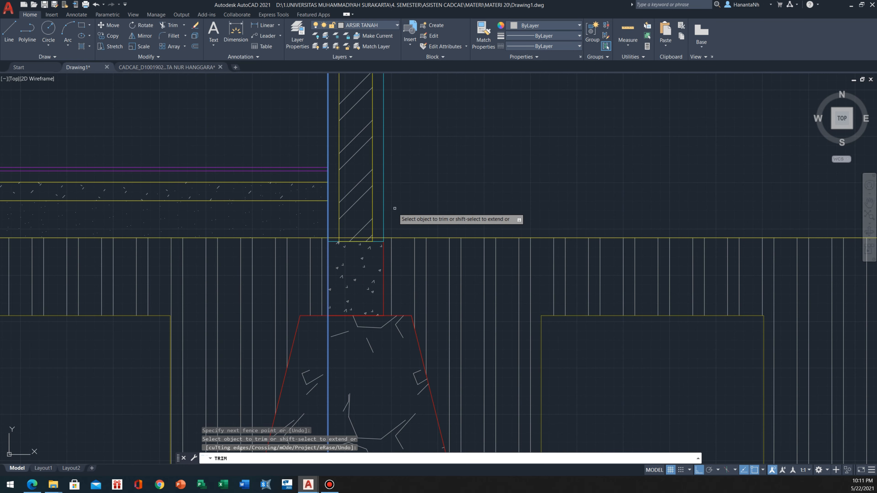
pyautogui.moveTo(398, 202); pyautogui.dragTo(396, 229, button='middle')
pyautogui.click(384, 256)
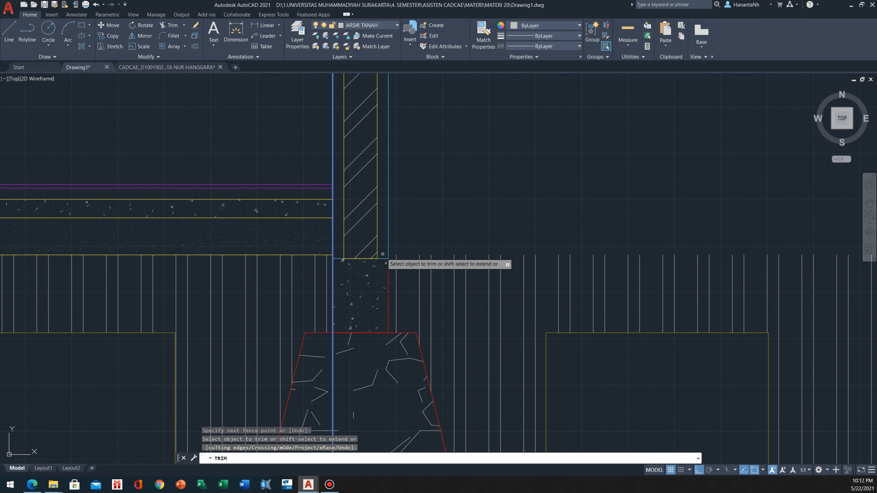
# Erase the soil hatch between the fourth and fifth foundations and the vertical construction line at the fourth foundation's wall
pyautogui.press('Escape')
pyautogui.scroll(-6, 457, 237)
pyautogui.click(457, 237)
pyautogui.click(419, 254)
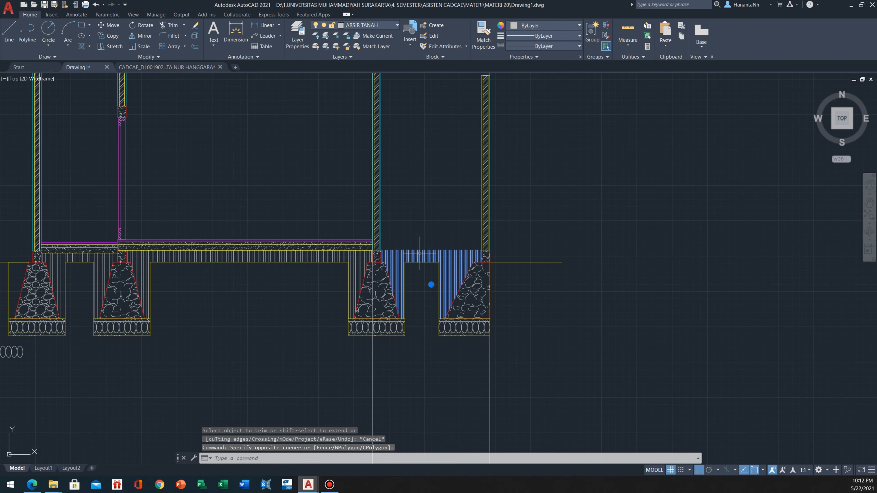
pyautogui.write('e')
pyautogui.press('Return')
pyautogui.moveTo(419, 254); pyautogui.dragTo(447, 203, button='middle')
pyautogui.click(435, 322)
pyautogui.press('Escape')
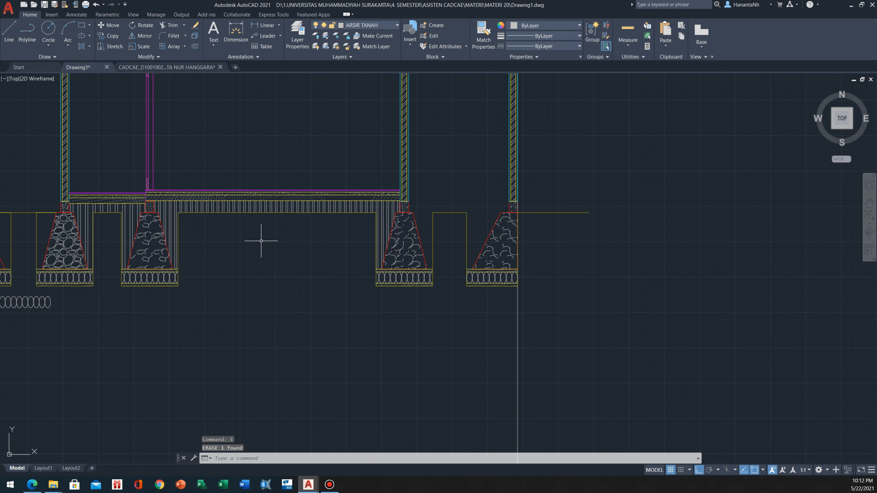
# Hatch the empty pit areas on the facing sides of the first and second foundations
pyautogui.scroll(6, 282, 259)
pyautogui.scroll(-8, 283, 259)
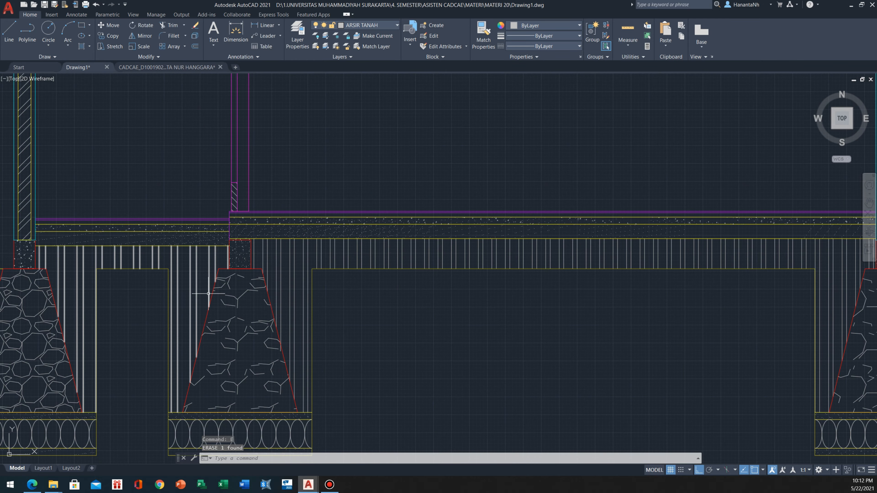
pyautogui.scroll(3, 190, 298)
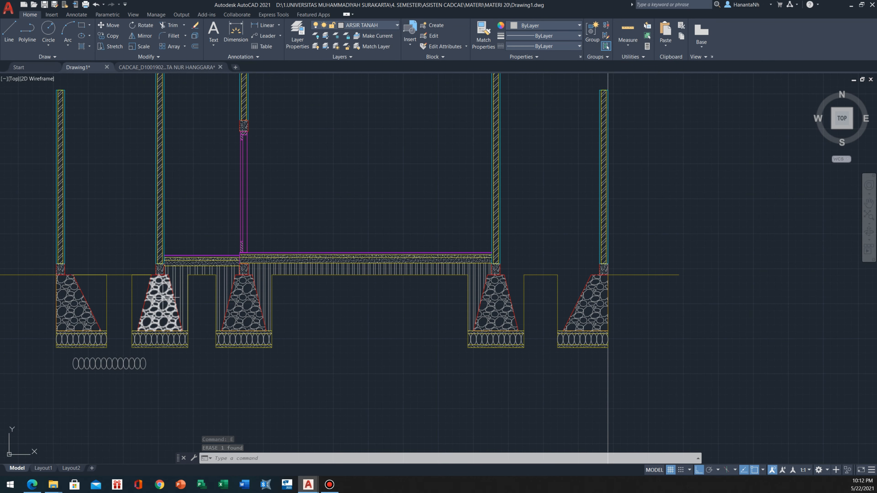
pyautogui.scroll(6, 157, 296)
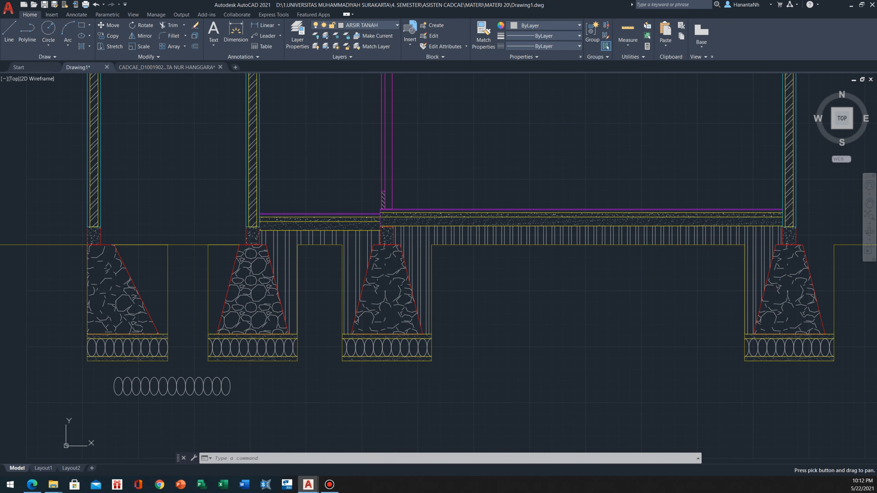
pyautogui.write('h')
pyautogui.press('Return')
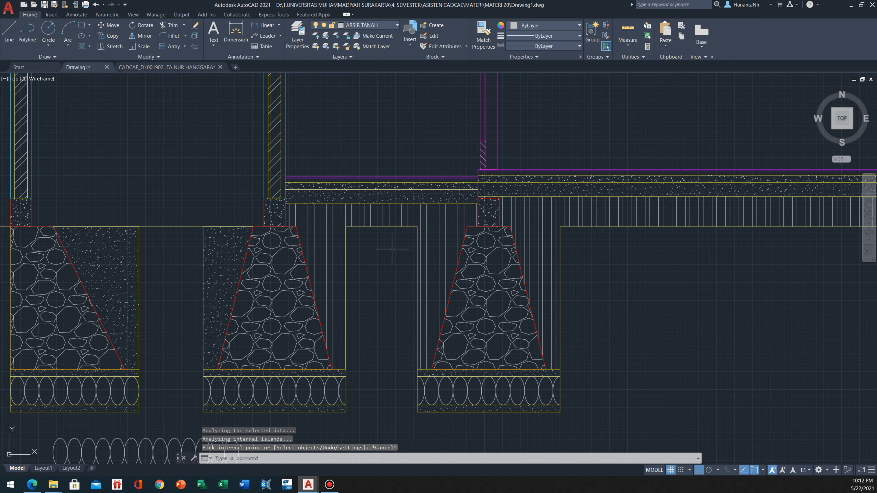
# Match the properties of the soil hatch under the lower floor onto the new hatches beside the first and second foundations
pyautogui.click(334, 215)
pyautogui.moveTo(305, 233)
pyautogui.mouseDown(button='middle')
pyautogui.moveTo(432, 282)
pyautogui.moveTo(380, 254)
pyautogui.mouseUp(button='middle')
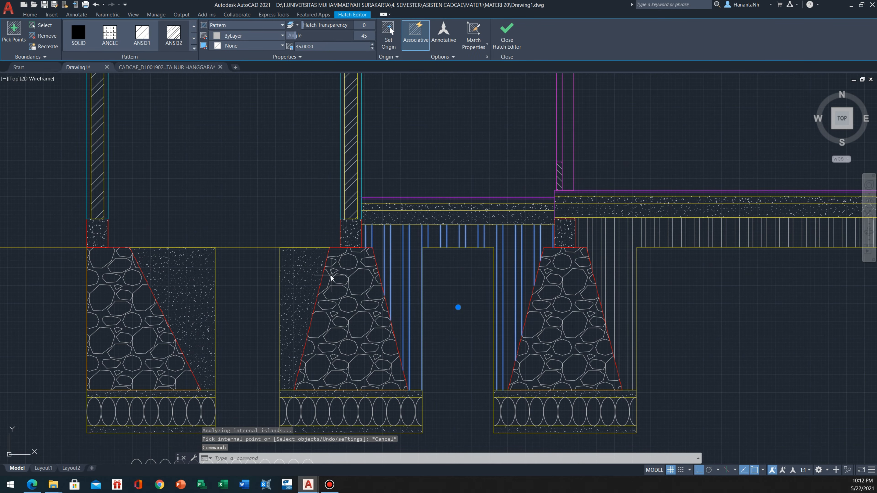
pyautogui.write('ma')
pyautogui.press('Return')
pyautogui.press('Escape')
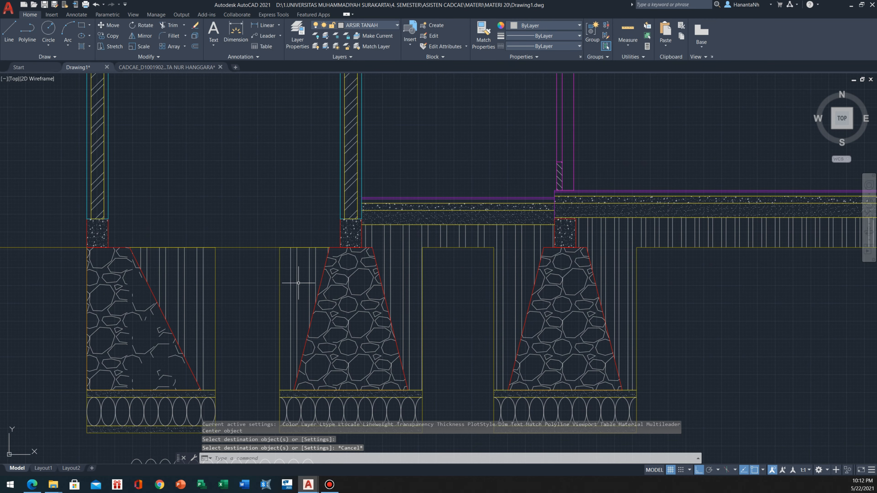
pyautogui.scroll(-4, 293, 283)
pyautogui.scroll(2, 249, 266)
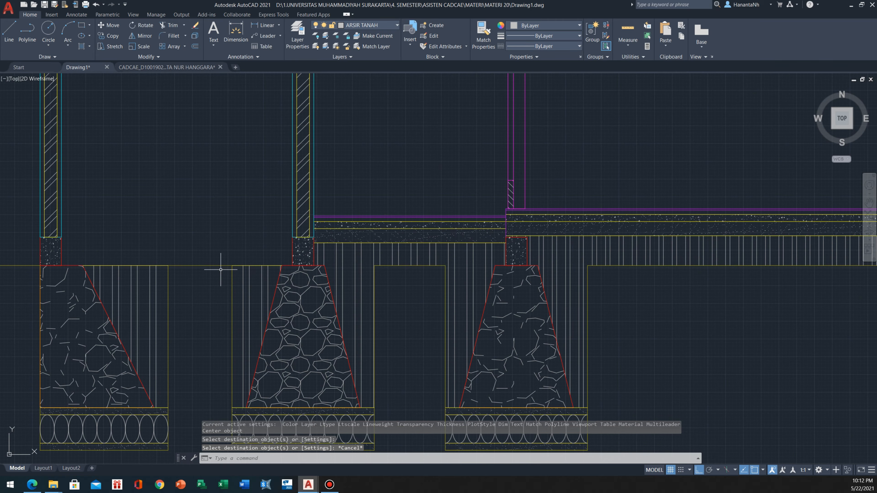
pyautogui.scroll(-2, 219, 261)
pyautogui.moveTo(348, 211); pyautogui.dragTo(289, 243, button='middle')
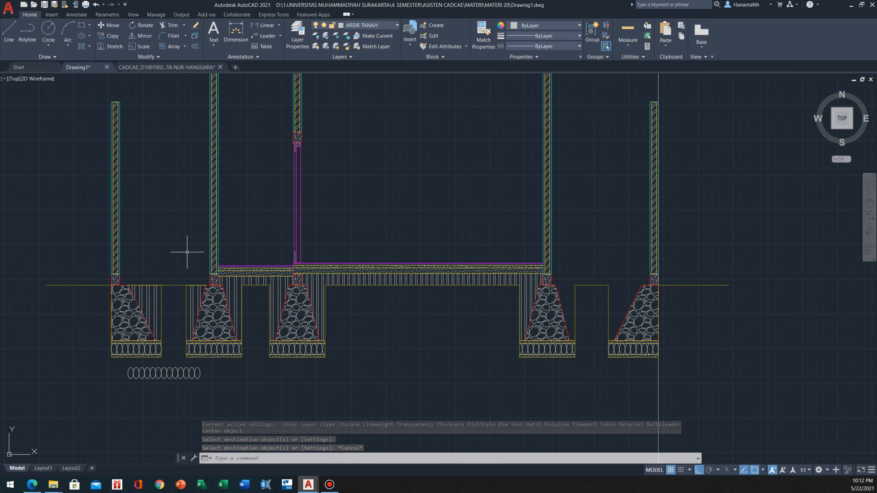
pyautogui.scroll(3, 151, 300)
pyautogui.scroll(-2, 151, 298)
pyautogui.moveTo(331, 289); pyautogui.dragTo(220, 297, button='middle')
pyautogui.scroll(-3, 169, 299)
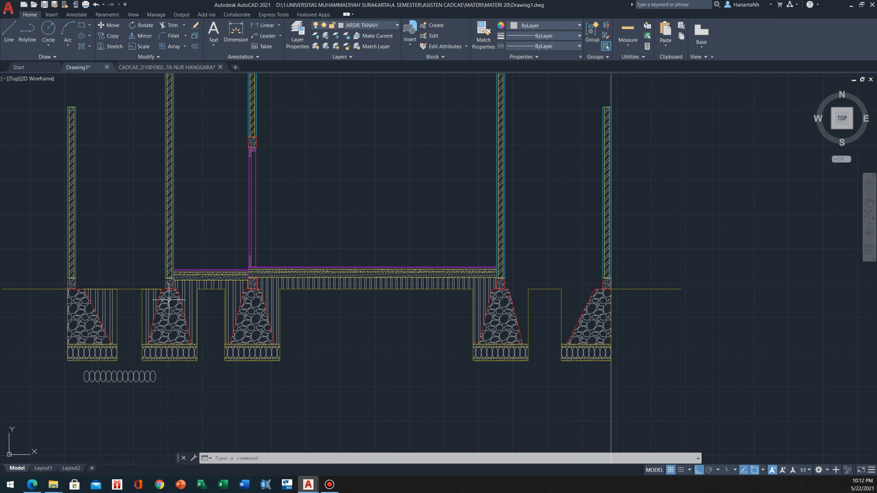
pyautogui.scroll(2, 169, 278)
pyautogui.scroll(-2, 203, 307)
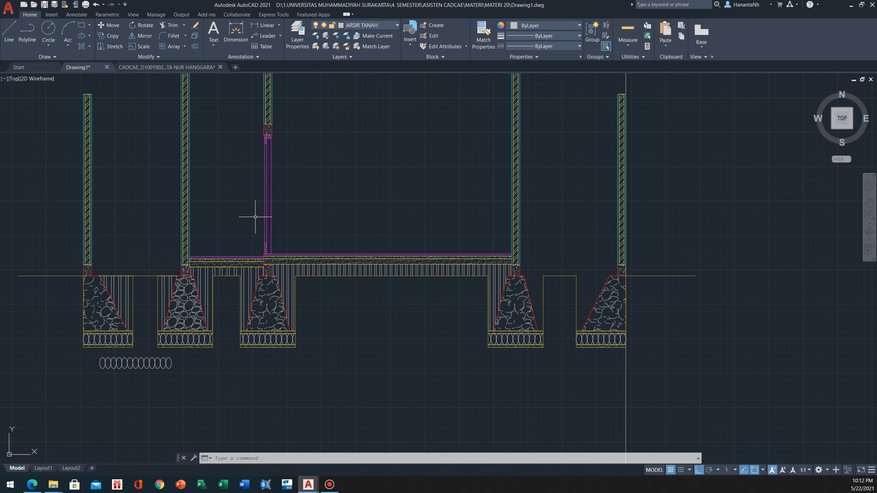
pyautogui.moveTo(255, 222); pyautogui.dragTo(249, 276, button='middle')
pyautogui.moveTo(314, 329); pyautogui.dragTo(330, 305, button='middle')
pyautogui.scroll(-2, 333, 306)
pyautogui.scroll(2, 301, 317)
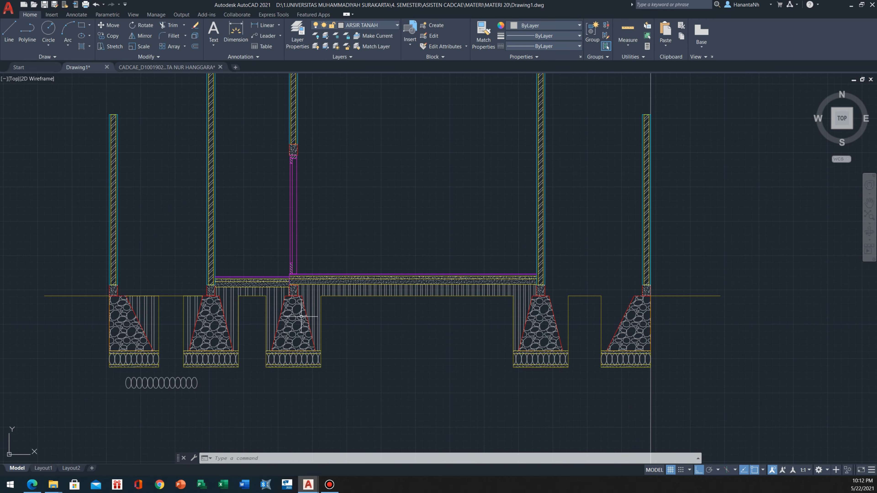
pyautogui.scroll(1, 291, 297)
pyautogui.scroll(-1, 291, 297)
pyautogui.moveTo(273, 307); pyautogui.dragTo(292, 296, button='middle')
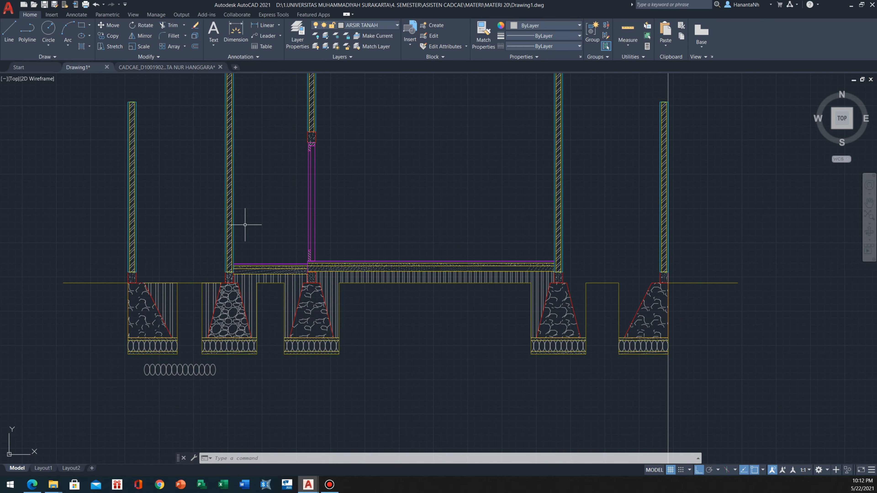